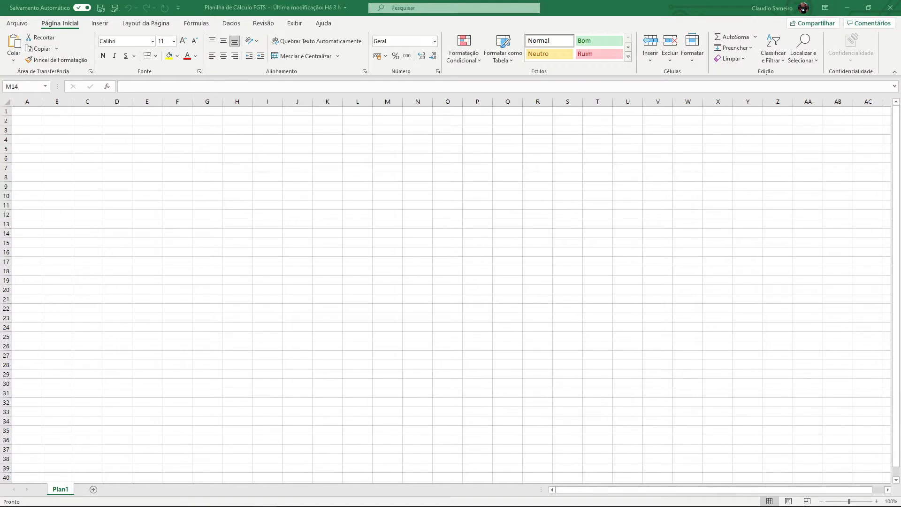
Enter the column heading "Mês de CompetÊncia" in cell A3
{"action": "left_click", "coordinate": [33, 117]}
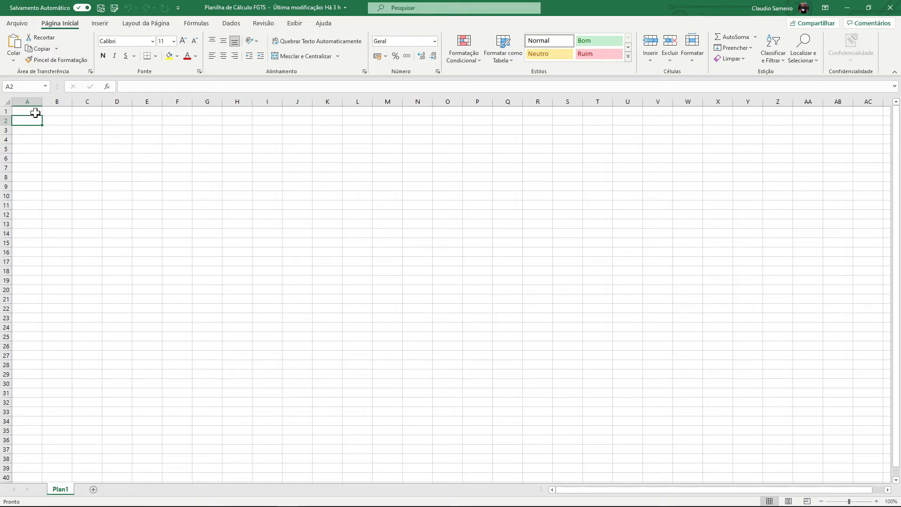
{"action": "left_click", "coordinate": [30, 137]}
{"action": "left_click", "coordinate": [30, 121]}
{"action": "scroll", "coordinate": [33, 120], "scroll_direction": "up", "scroll_amount": 4, "text": "ctrl"}
{"action": "left_click", "coordinate": [48, 147]}
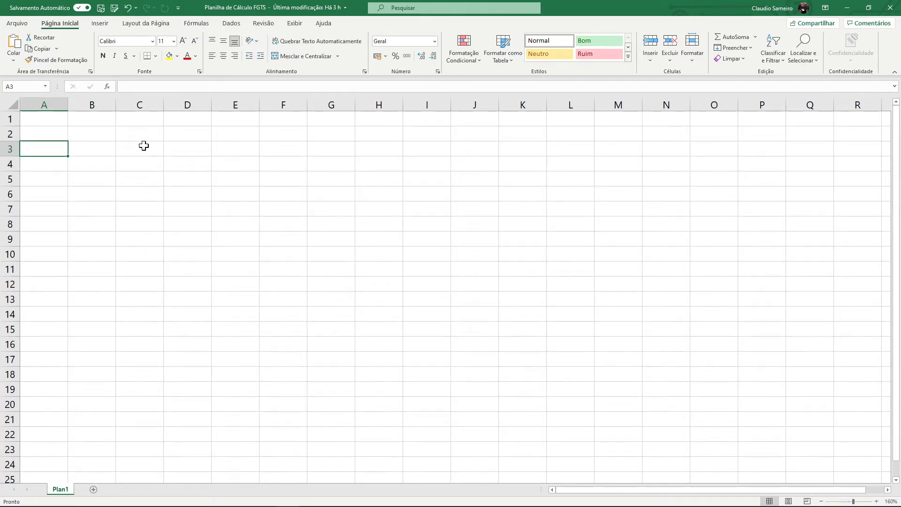
{"action": "type", "text": "Mês de Comp"}
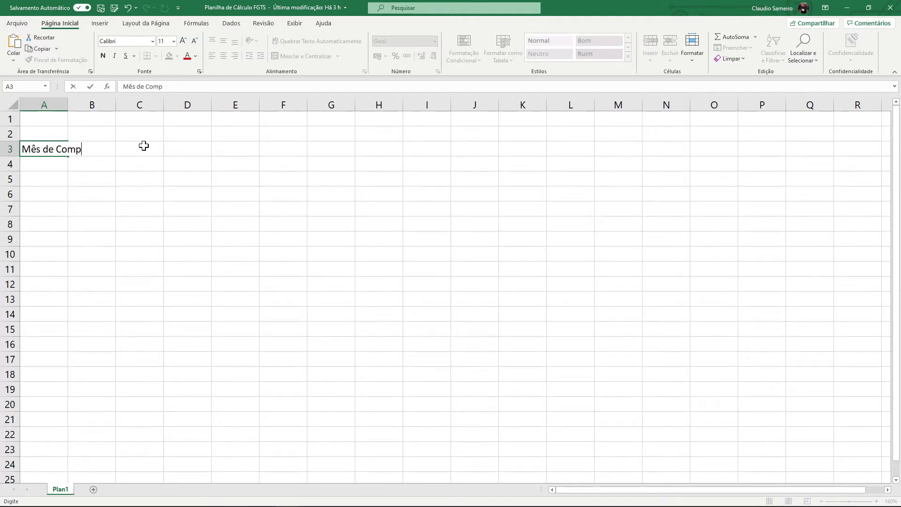
{"action": "type", "text": "etÊncia"}
{"action": "left_click", "coordinate": [183, 171]}
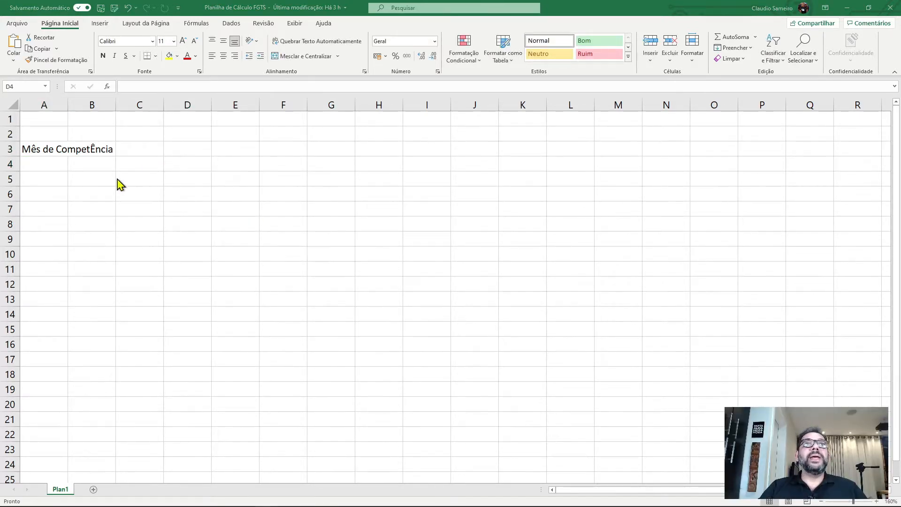
{"action": "left_click", "coordinate": [48, 165]}
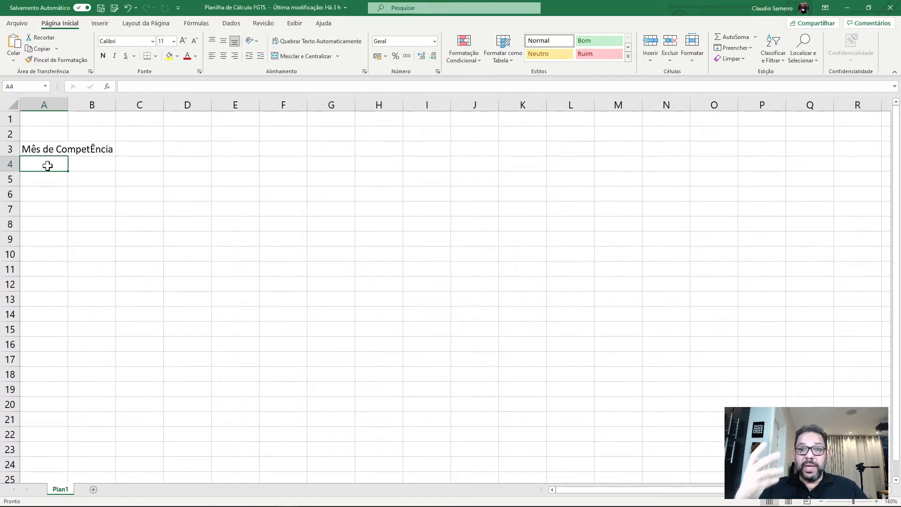
{"action": "left_click", "coordinate": [52, 192]}
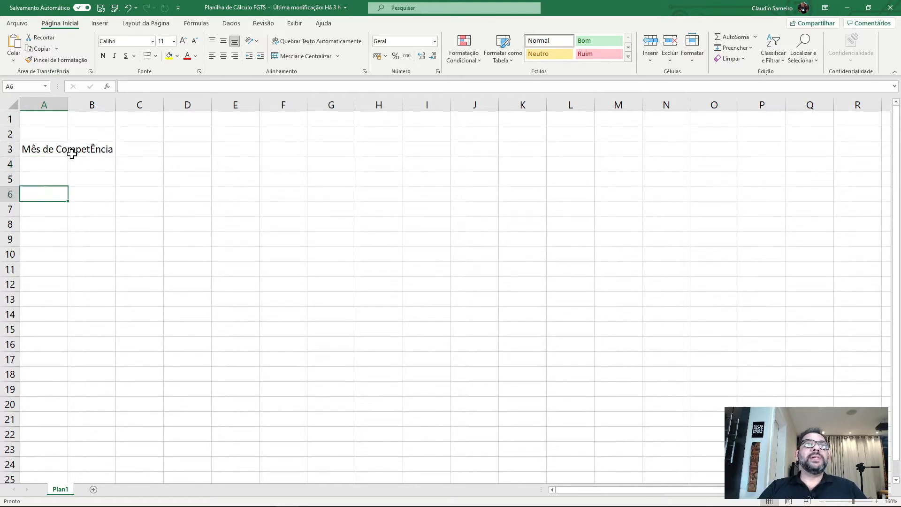
{"action": "left_click", "coordinate": [4, 146]}
{"action": "left_click", "coordinate": [136, 212]}
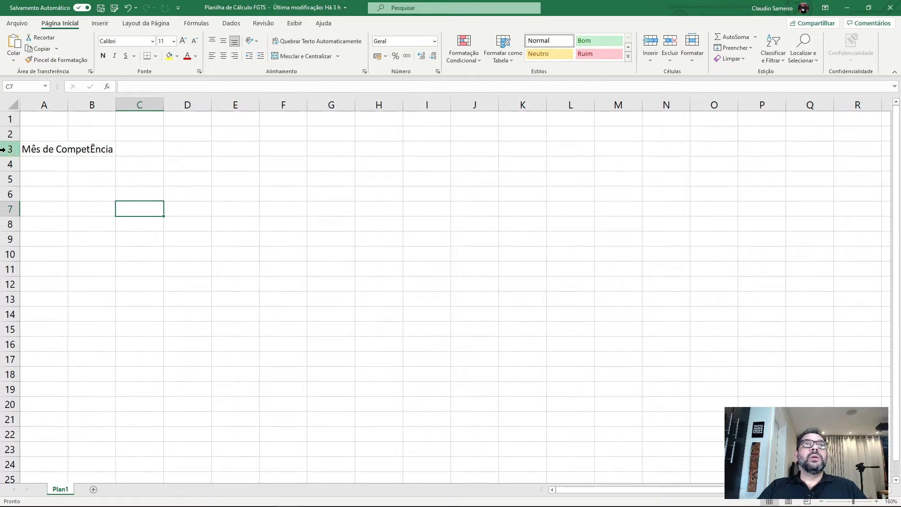
{"action": "left_click", "coordinate": [47, 148]}
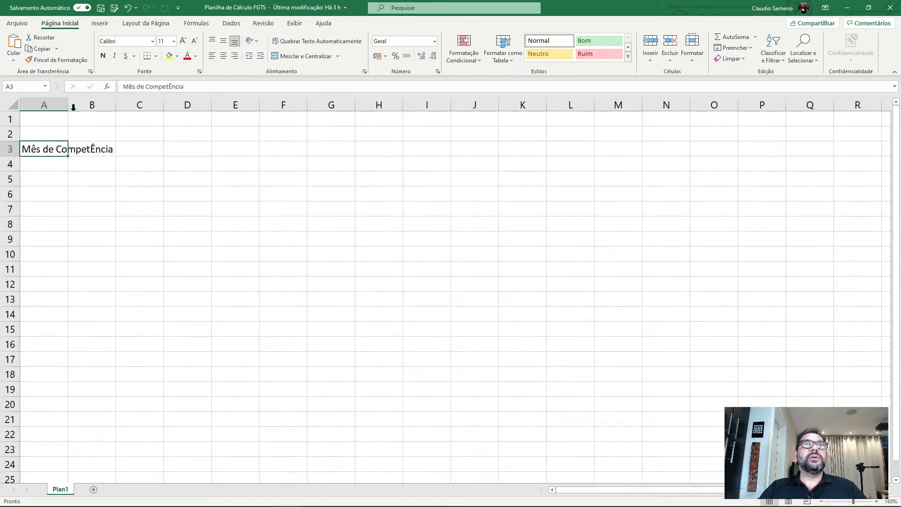
Turn on text wrapping for the whole of row 3
{"action": "left_click", "coordinate": [9, 148]}
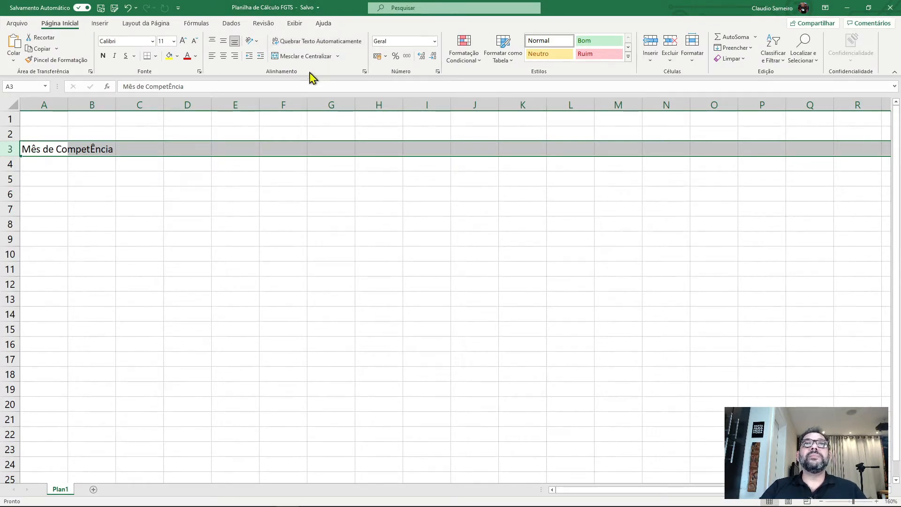
{"action": "key", "text": "shift+Down"}
{"action": "key", "text": "shift+Down"}
{"action": "left_click", "coordinate": [301, 44]}
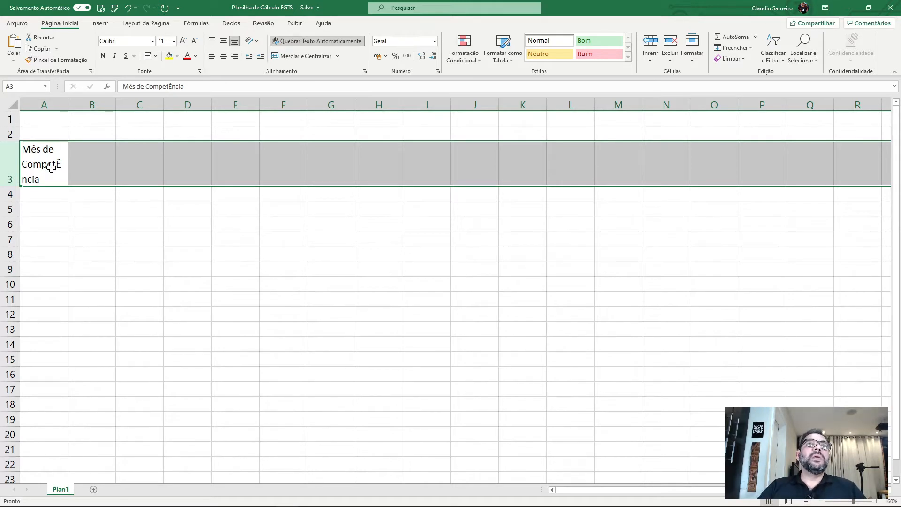
Correct the heading in cell A3 to "Mês de Competência" with a lowercase ê
{"action": "left_click", "coordinate": [173, 86]}
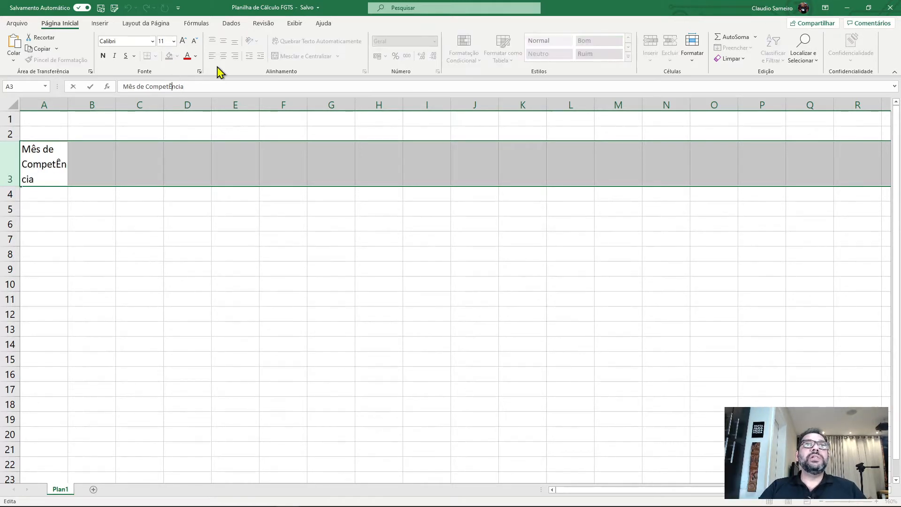
{"action": "key", "text": "BackSpace"}
{"action": "type", "text": "ê"}
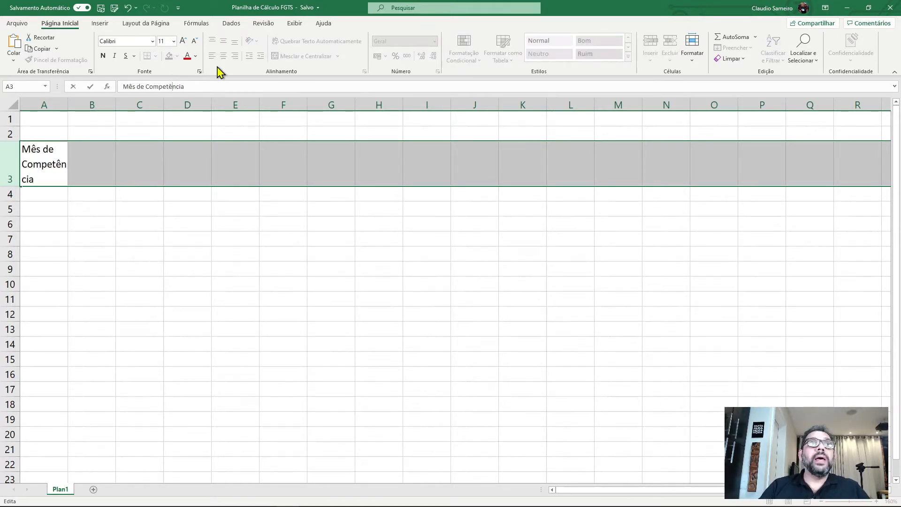
{"action": "key", "text": "Tab"}
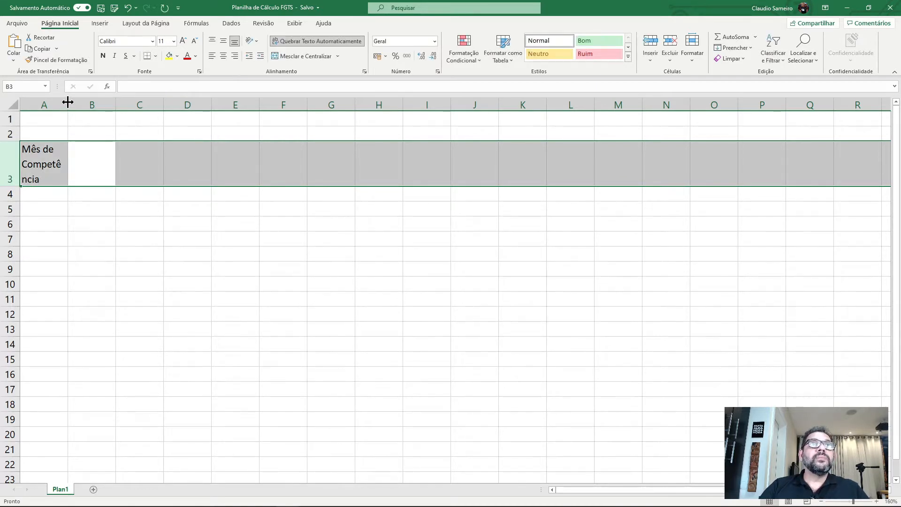
Widen column A so "Competência" fits on one line, and reduce row 3 to the height of two text lines
{"action": "left_click_drag", "start_coordinate": [68, 104], "coordinate": [93, 104]}
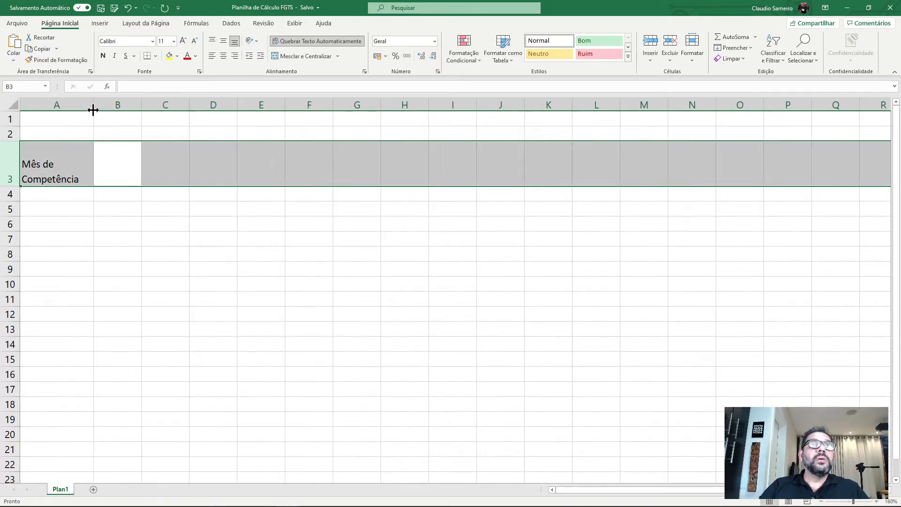
{"action": "left_click", "coordinate": [63, 242]}
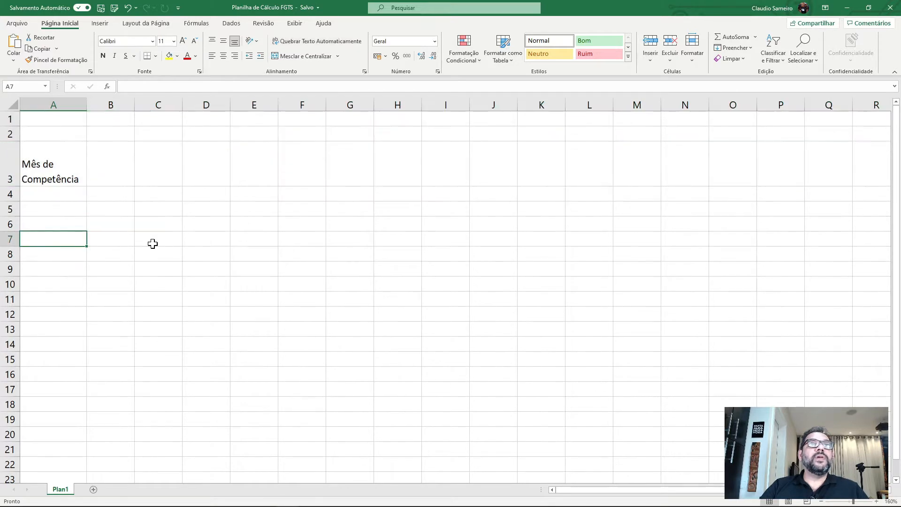
{"action": "left_click_drag", "start_coordinate": [10, 186], "coordinate": [10, 171]}
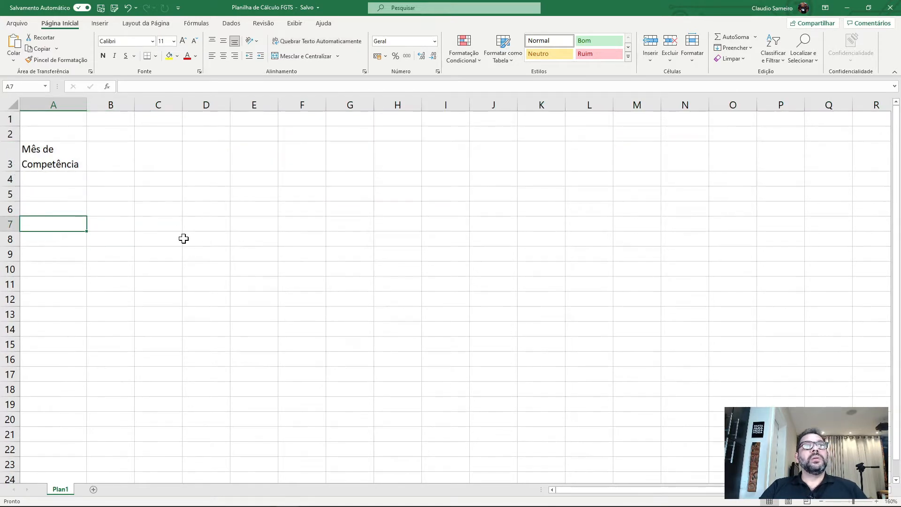
{"action": "left_click", "coordinate": [186, 235]}
{"action": "left_click", "coordinate": [71, 162]}
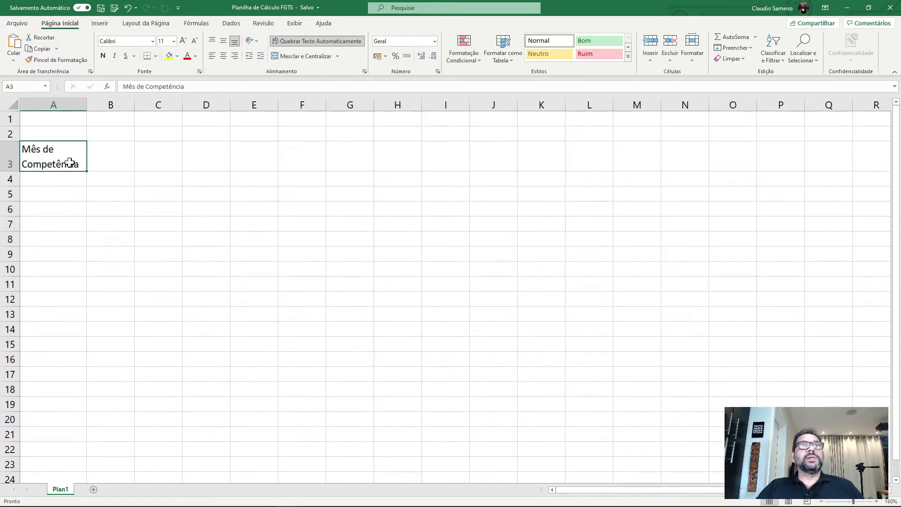
Enter the column heading "Salário Base" in cell B3
{"action": "left_click", "coordinate": [111, 143]}
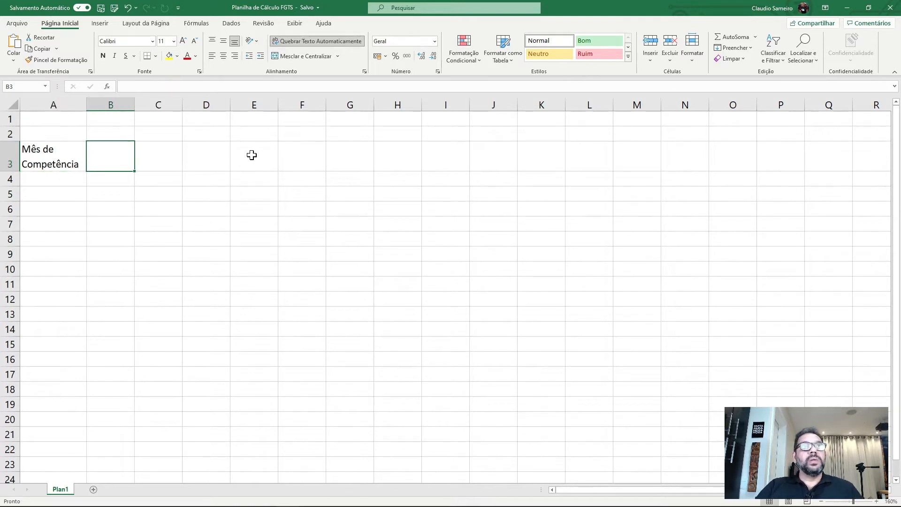
{"action": "type", "text": "S"}
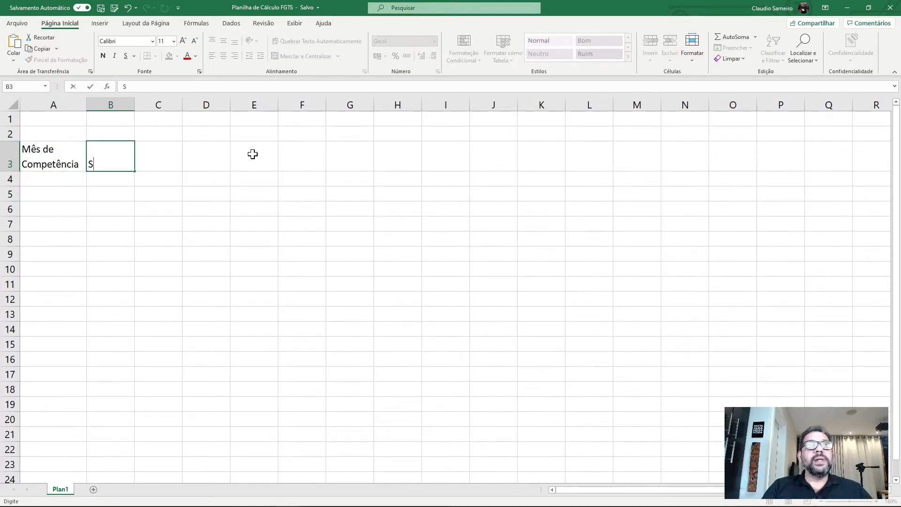
{"action": "type", "text": "alár"}
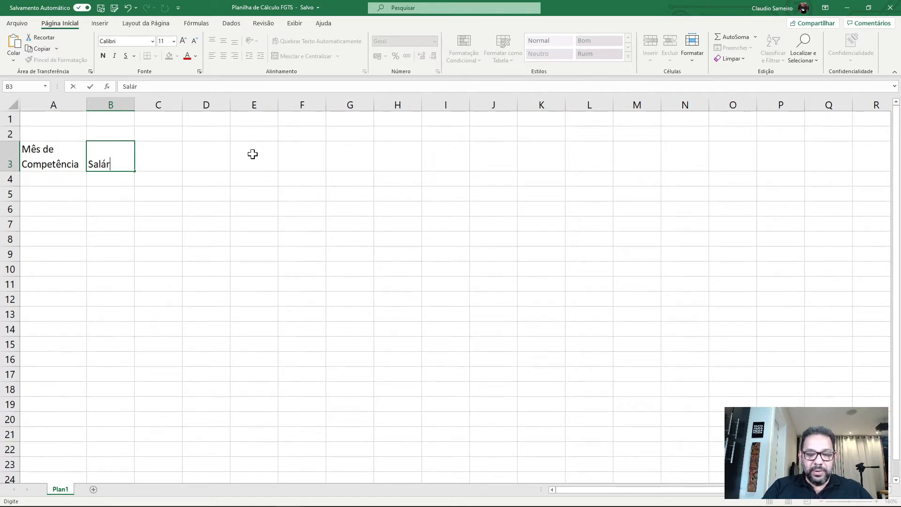
{"action": "type", "text": "io Base"}
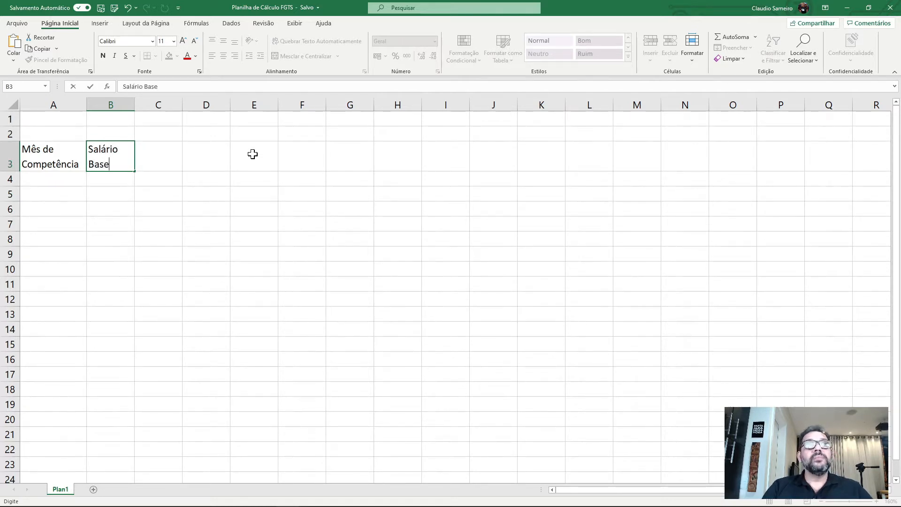
{"action": "left_click", "coordinate": [139, 235]}
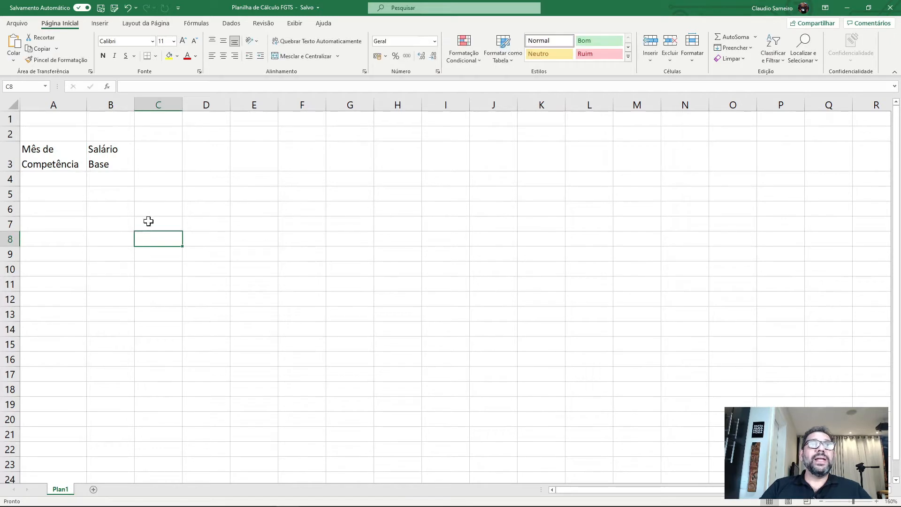
Extend the heading in cell B3 to read "Salário Base do FGTS"
{"action": "double_click", "coordinate": [115, 164]}
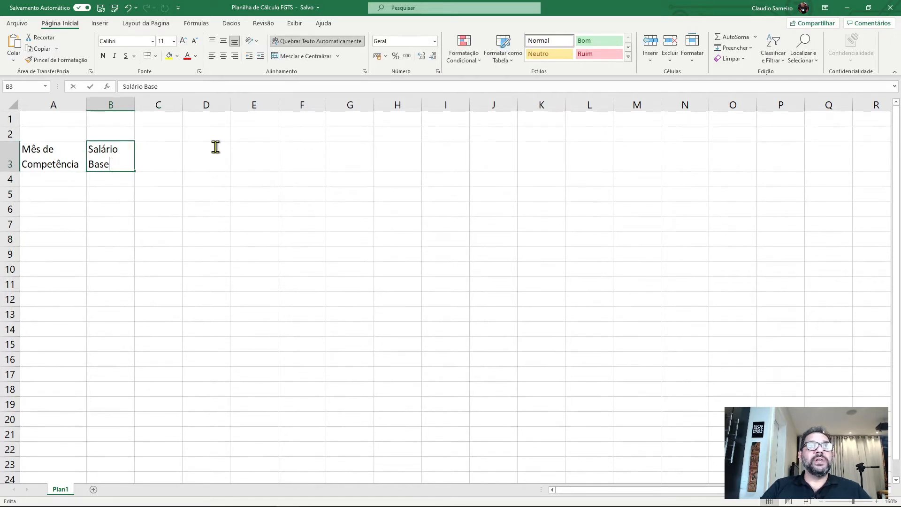
{"action": "type", "text": "do"}
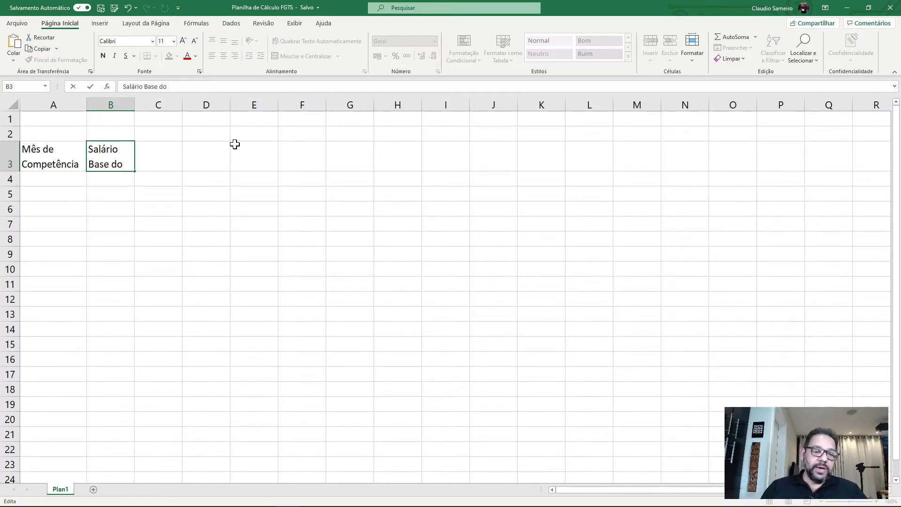
{"action": "type", "text": "FGTS"}
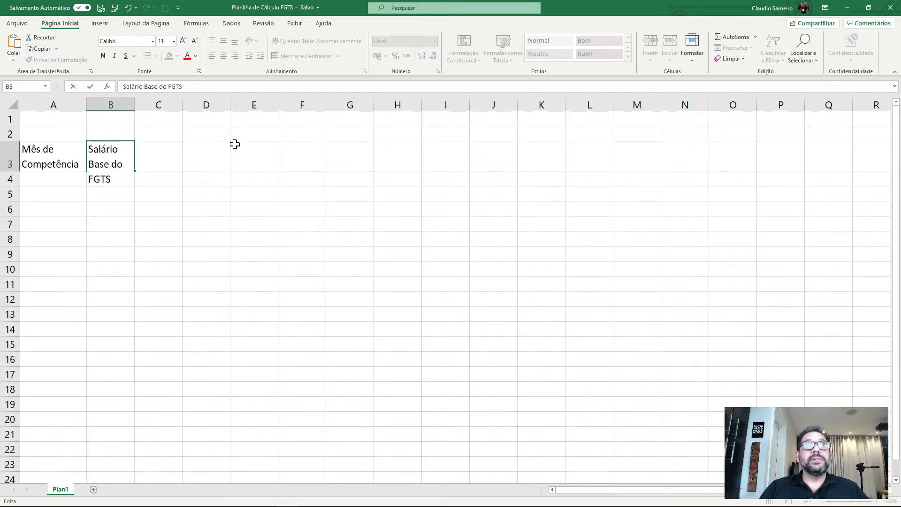
{"action": "key", "text": "Return"}
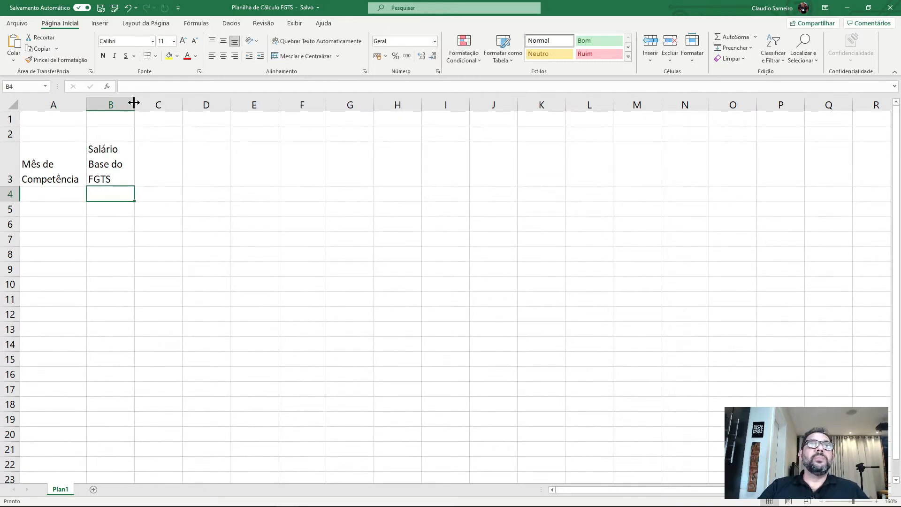
Widen column B so its heading wraps onto two lines, and fit row 3's height to the text
{"action": "left_click_drag", "start_coordinate": [134, 103], "coordinate": [154, 103]}
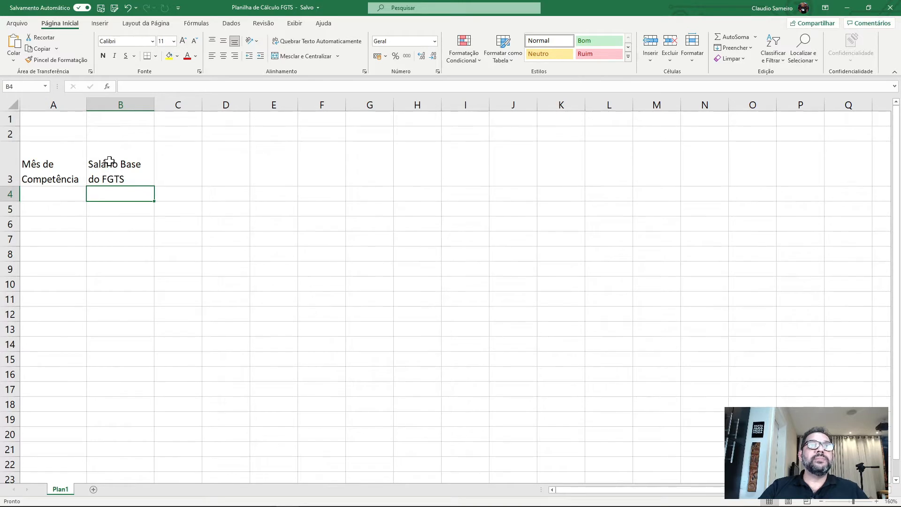
{"action": "double_click", "coordinate": [11, 186]}
{"action": "left_click", "coordinate": [147, 211]}
Enter the column heading "FGTS" in cell C3
{"action": "left_click", "coordinate": [183, 161]}
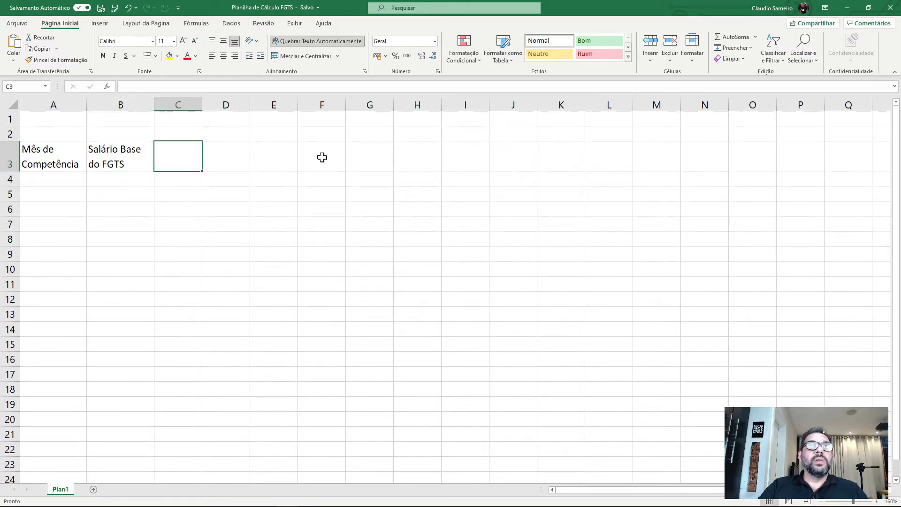
{"action": "type", "text": "FTGS"}
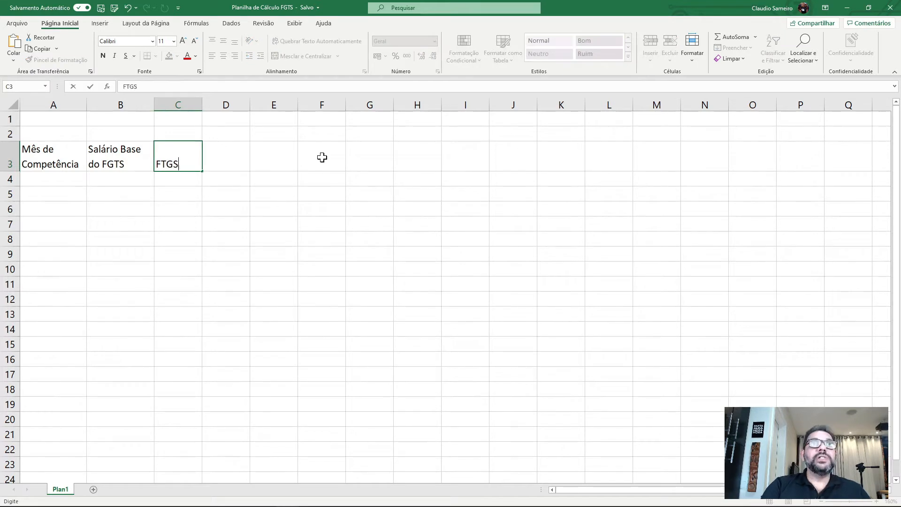
{"action": "key", "text": "BackSpace"}
{"action": "key", "text": "BackSpace"}
{"action": "key", "text": "BackSpace"}
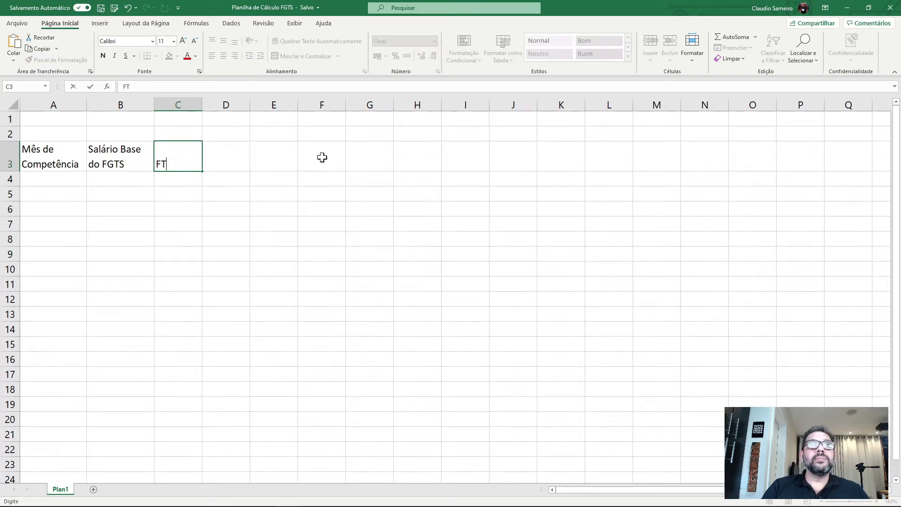
{"action": "type", "text": "GTS"}
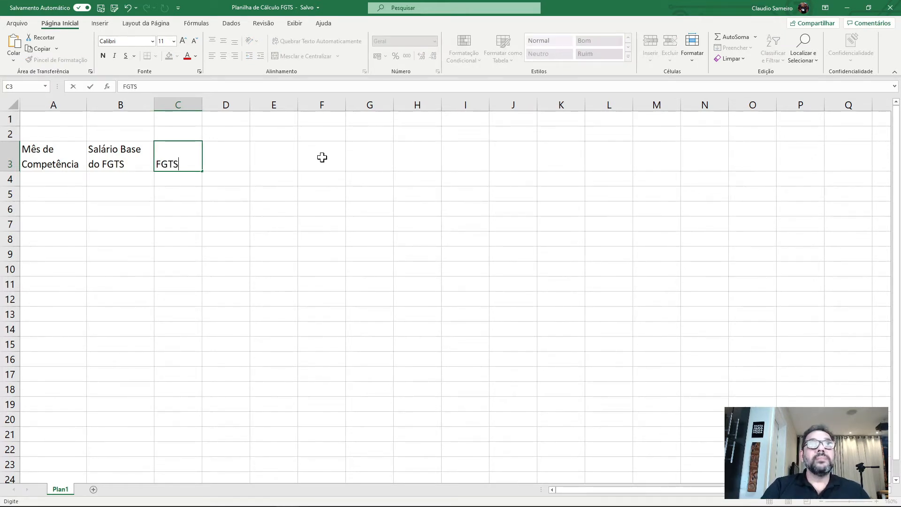
{"action": "key", "text": "Return"}
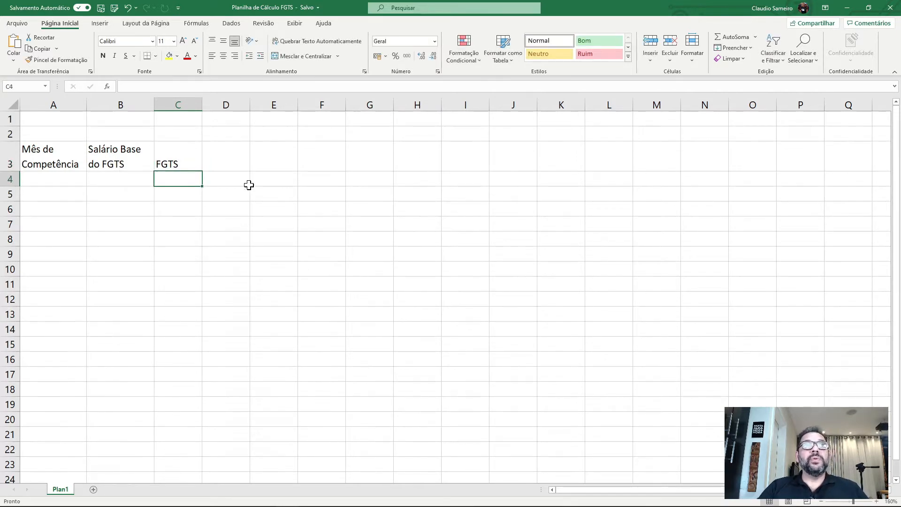
Enter the column heading "Coefientes" in cell D3
{"action": "left_click", "coordinate": [117, 178]}
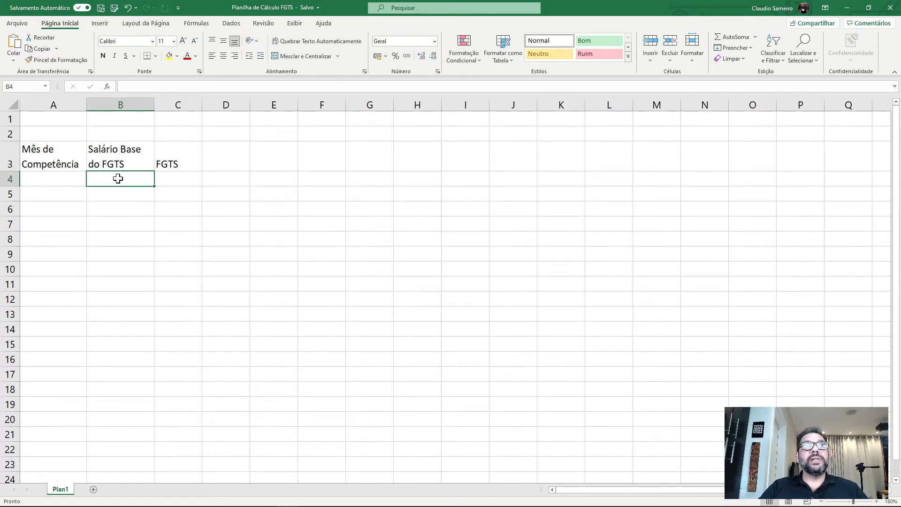
{"action": "left_click", "coordinate": [231, 158]}
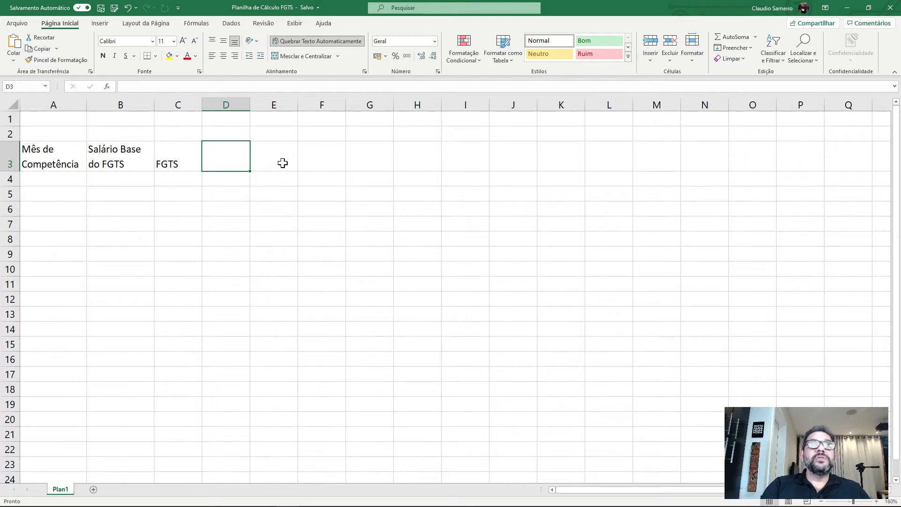
{"action": "type", "text": "C"}
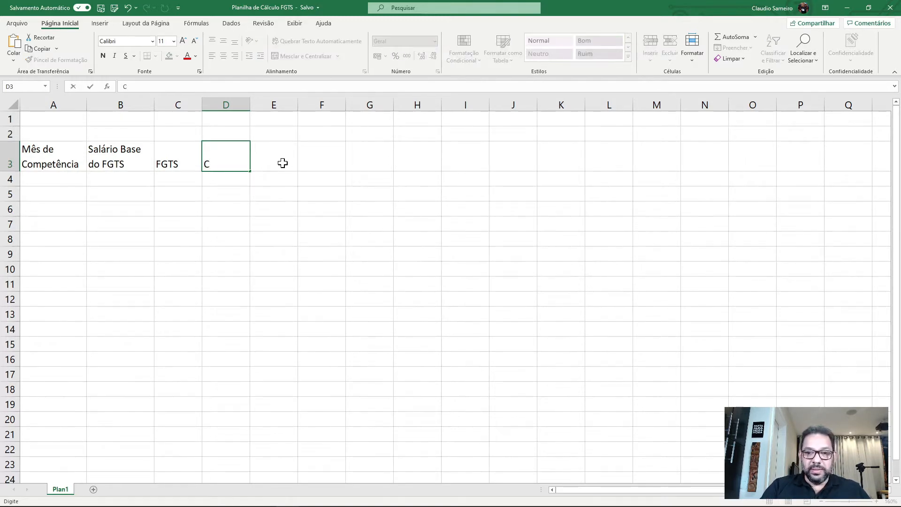
{"action": "type", "text": "oefien"}
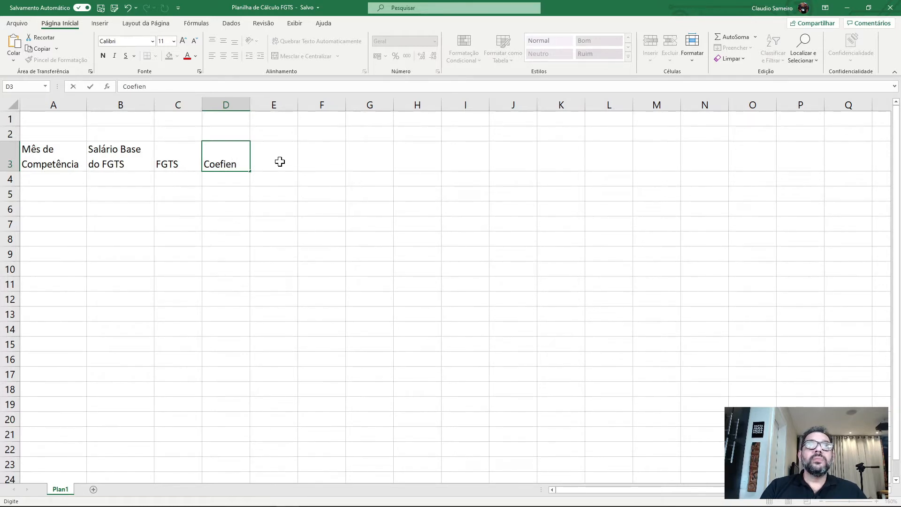
{"action": "type", "text": "tes"}
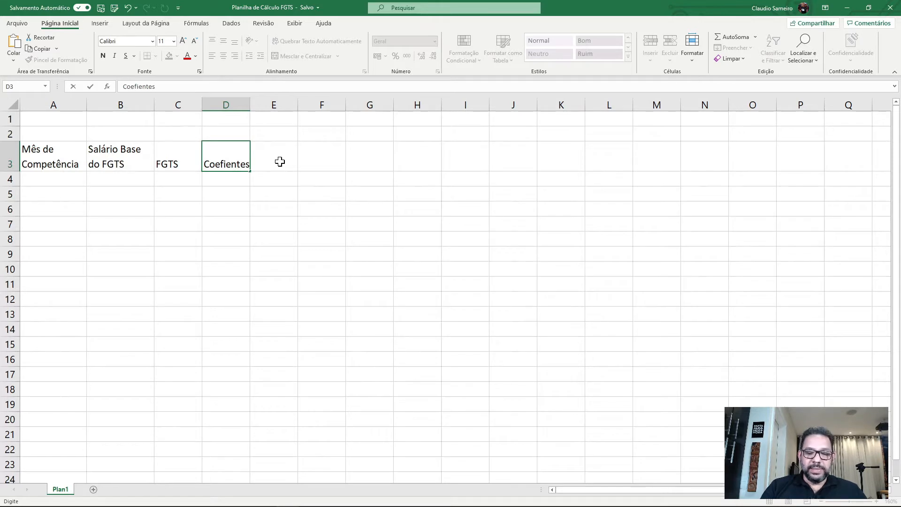
{"action": "key", "text": "Up"}
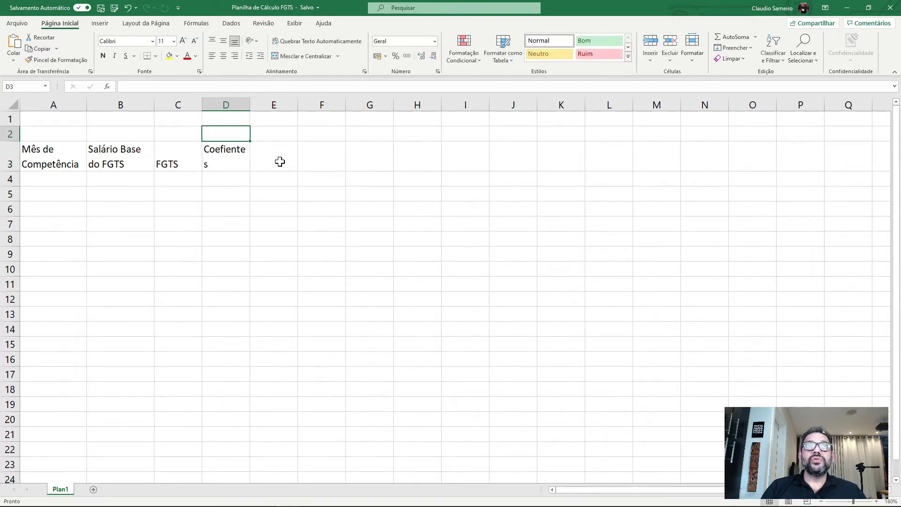
{"action": "key", "text": "Down"}
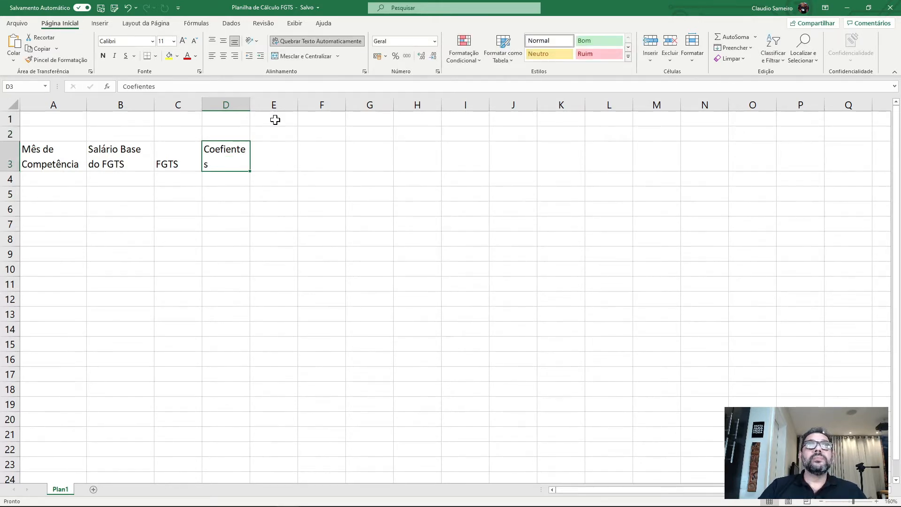
Extend the heading in cell D3 to "Coefientes JAM" and widen column D so that each word fits on its own line
{"action": "left_click", "coordinate": [285, 87]}
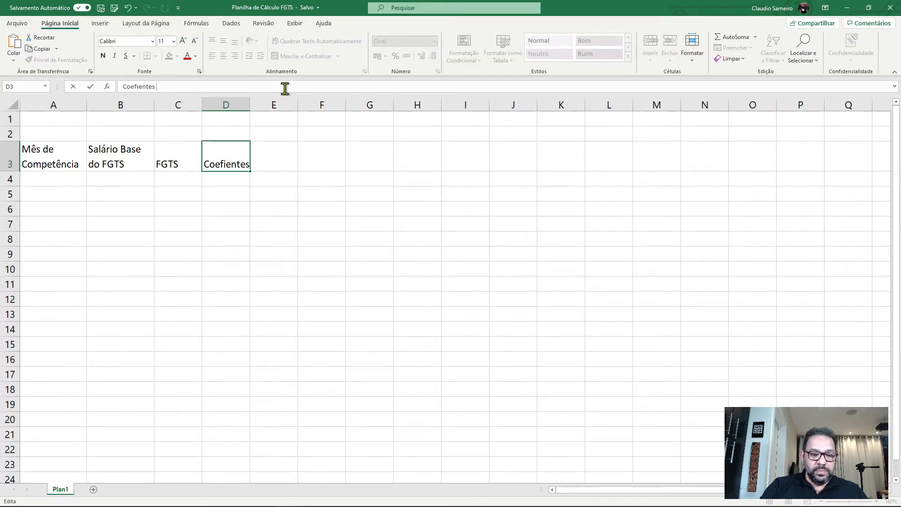
{"action": "type", "text": "JAM"}
{"action": "key", "text": "Return"}
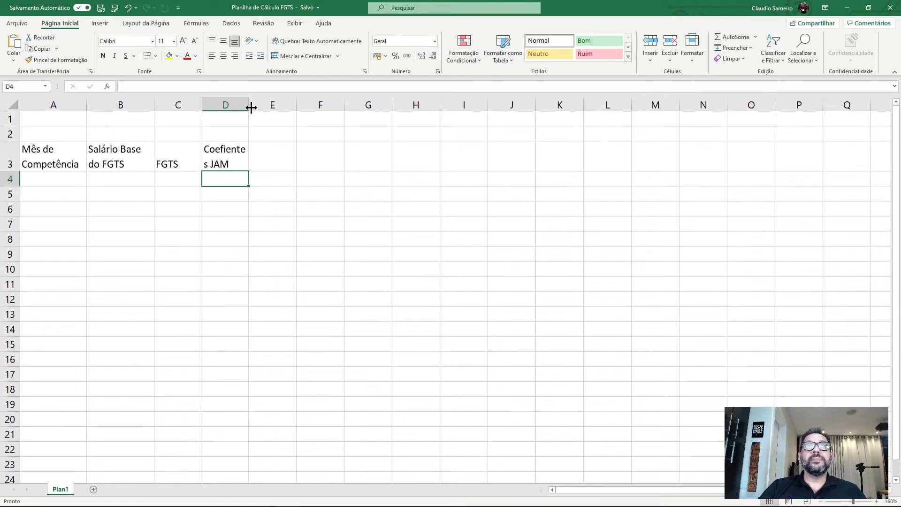
{"action": "left_click_drag", "start_coordinate": [251, 108], "coordinate": [261, 103]}
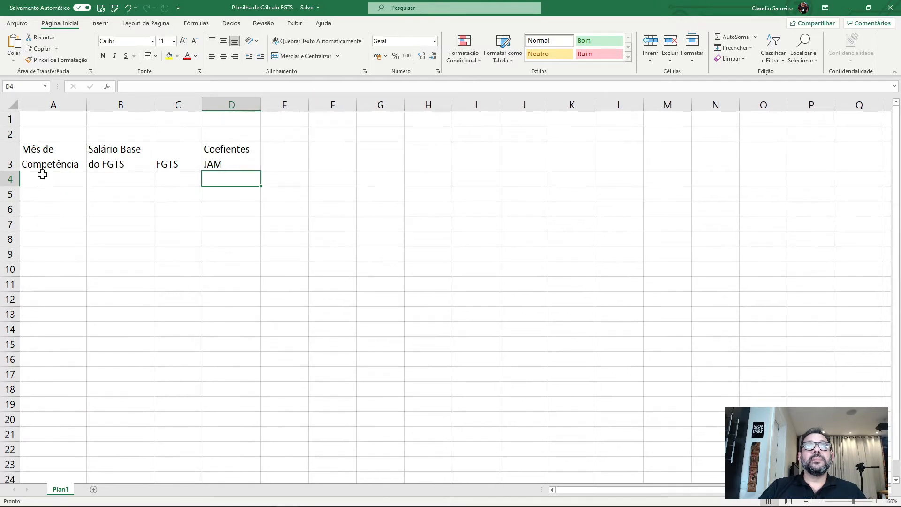
Enter the column heading "JAM" in cell E3
{"action": "left_click", "coordinate": [287, 159]}
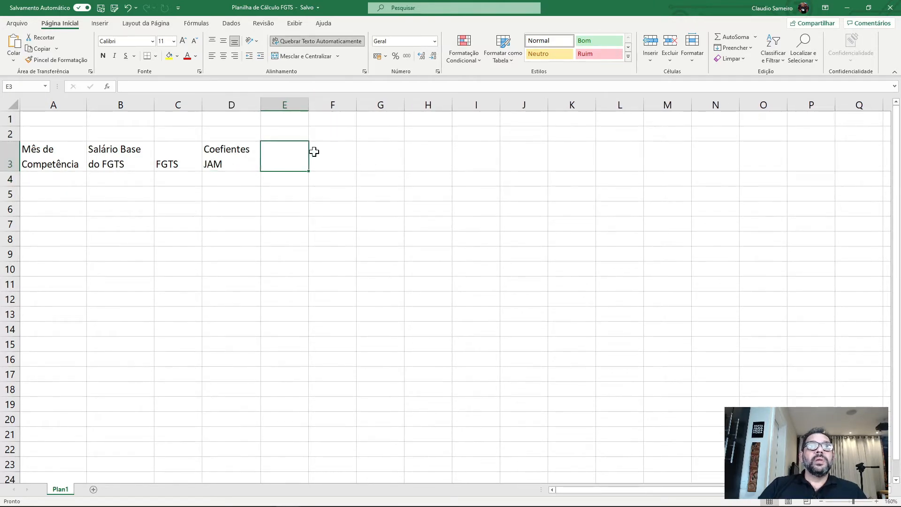
{"action": "type", "text": "JAM"}
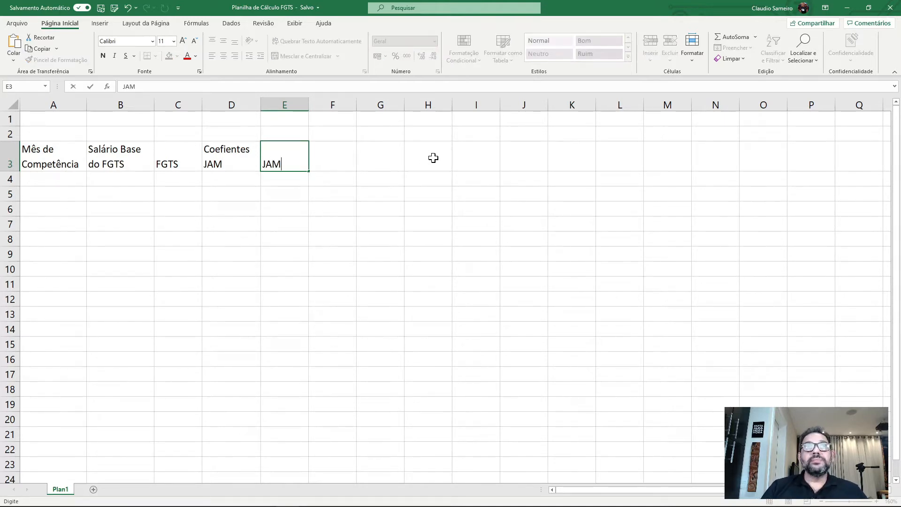
{"action": "key", "text": "Tab"}
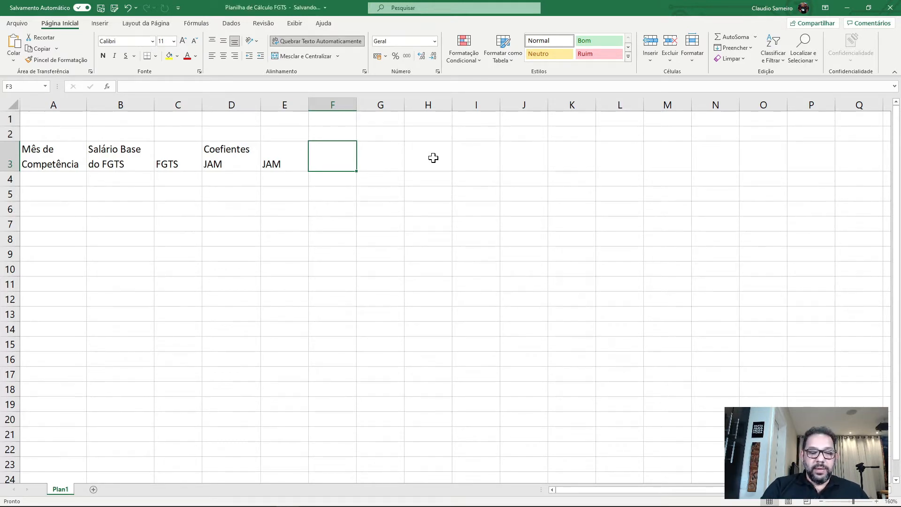
Enter the column heading "Valor Atualizado" in cell F3
{"action": "type", "text": "D"}
{"action": "key", "text": "BackSpace"}
{"action": "type", "text": "V"}
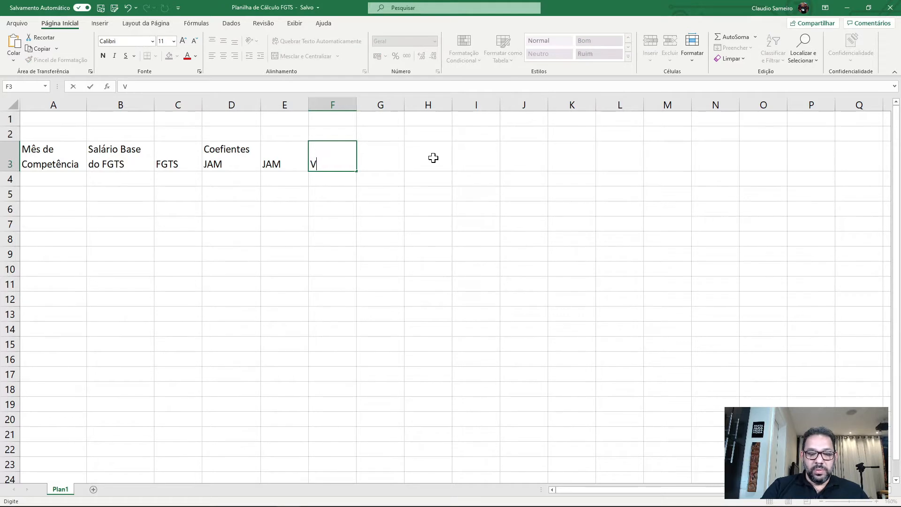
{"action": "type", "text": "alor A"}
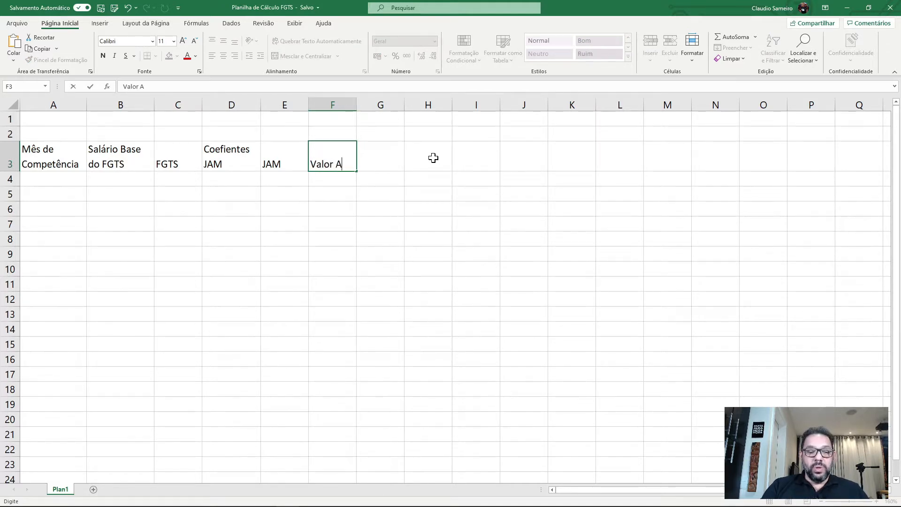
{"action": "type", "text": "tualizado"}
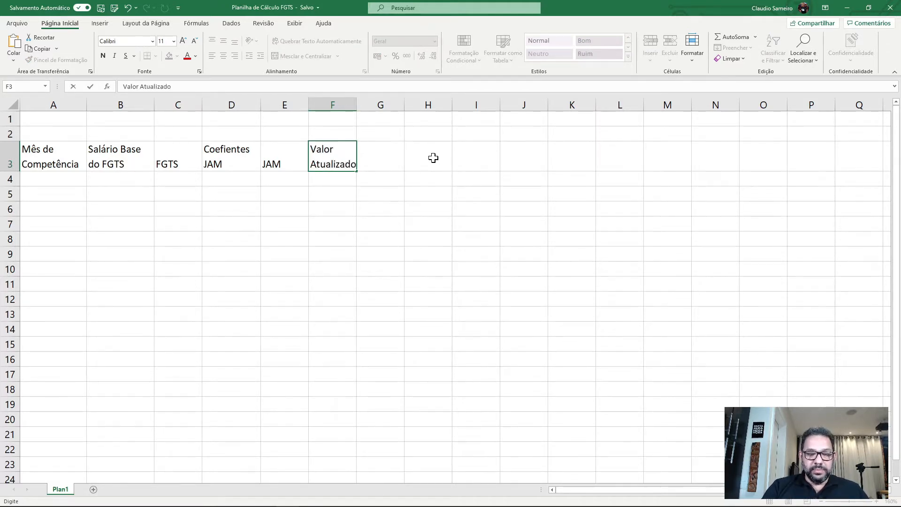
{"action": "key", "text": "Return"}
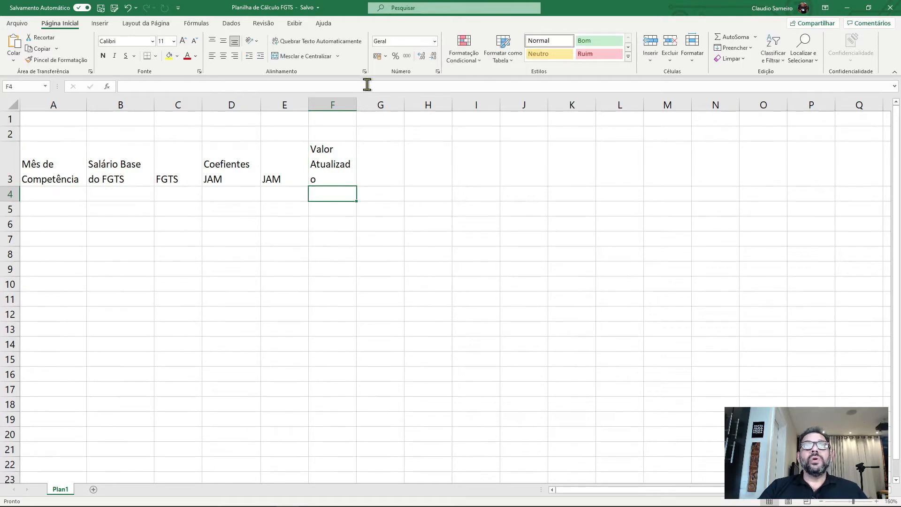
Widen column F so its heading wraps onto two lines, and fit row 3's height to the text
{"action": "left_click_drag", "start_coordinate": [357, 108], "coordinate": [374, 108]}
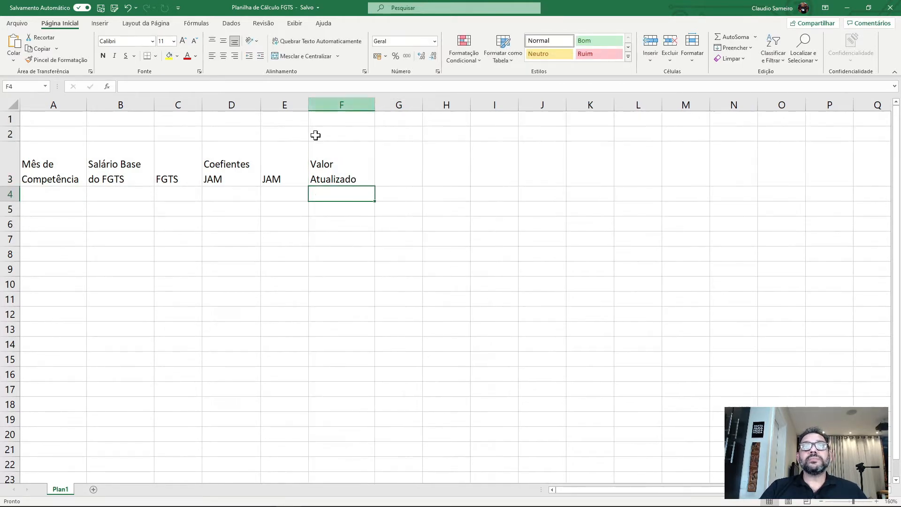
{"action": "double_click", "coordinate": [13, 186]}
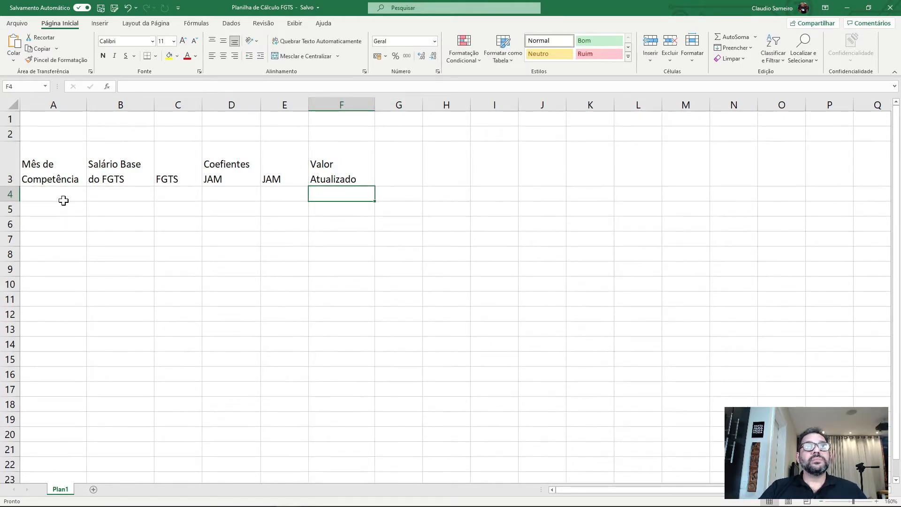
{"action": "left_click", "coordinate": [179, 223]}
Make the headings in A3:F3 bold and centre them horizontally
{"action": "left_click_drag", "start_coordinate": [47, 156], "coordinate": [308, 166]}
{"action": "left_click", "coordinate": [103, 56]}
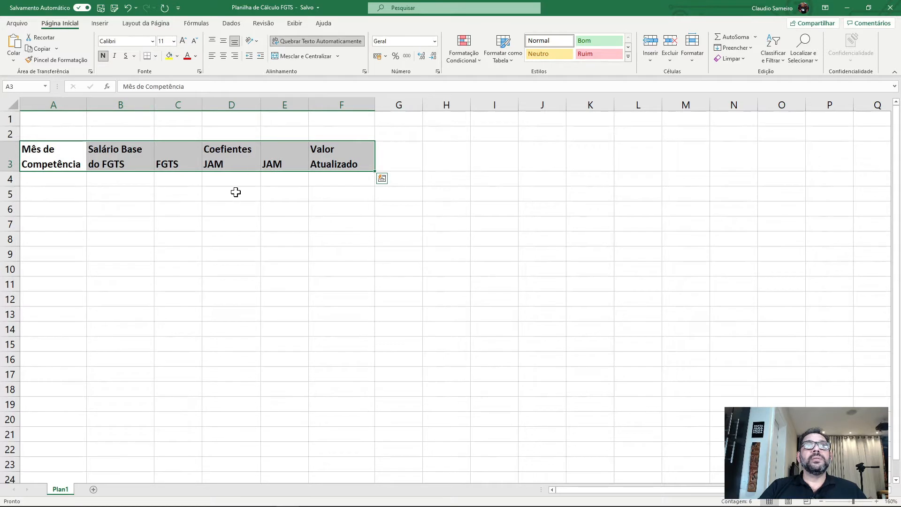
{"action": "left_click", "coordinate": [223, 56]}
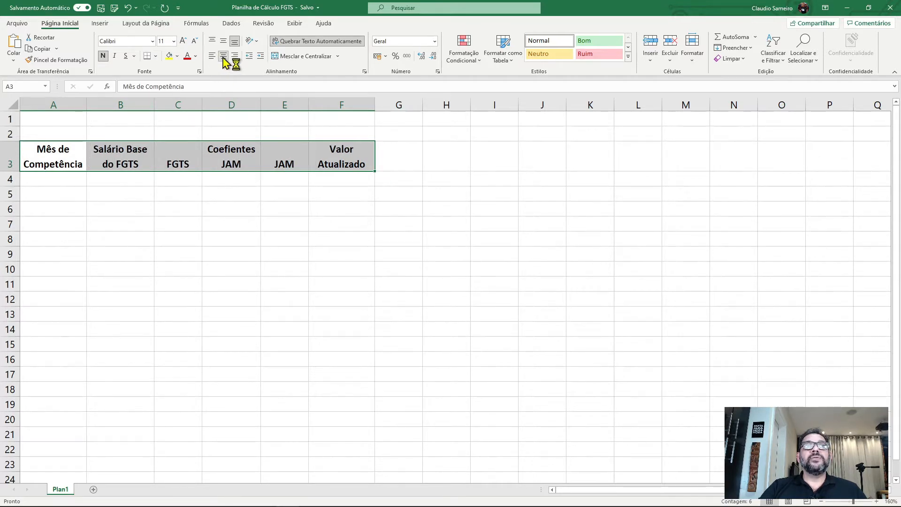
Fill the heading cells A3:F3 with a light green theme colour
{"action": "left_click", "coordinate": [177, 56]}
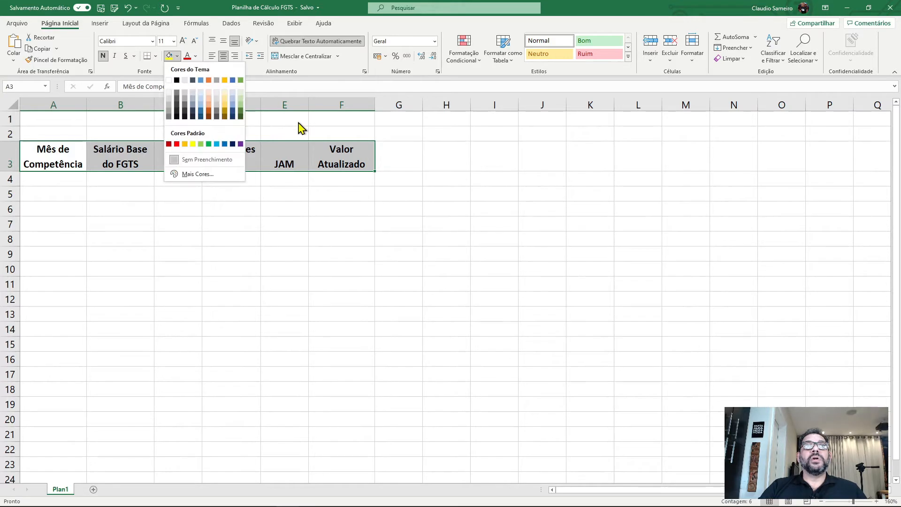
{"action": "left_click", "coordinate": [241, 104]}
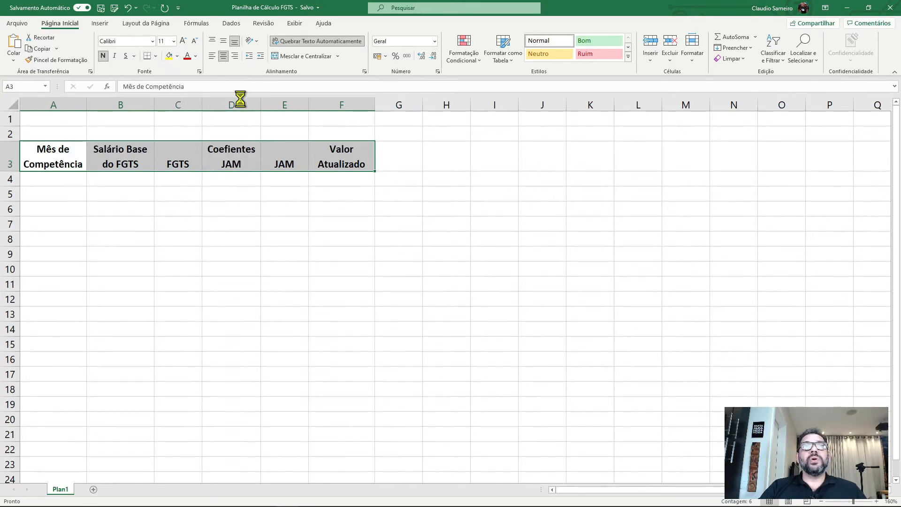
{"action": "left_click", "coordinate": [268, 234]}
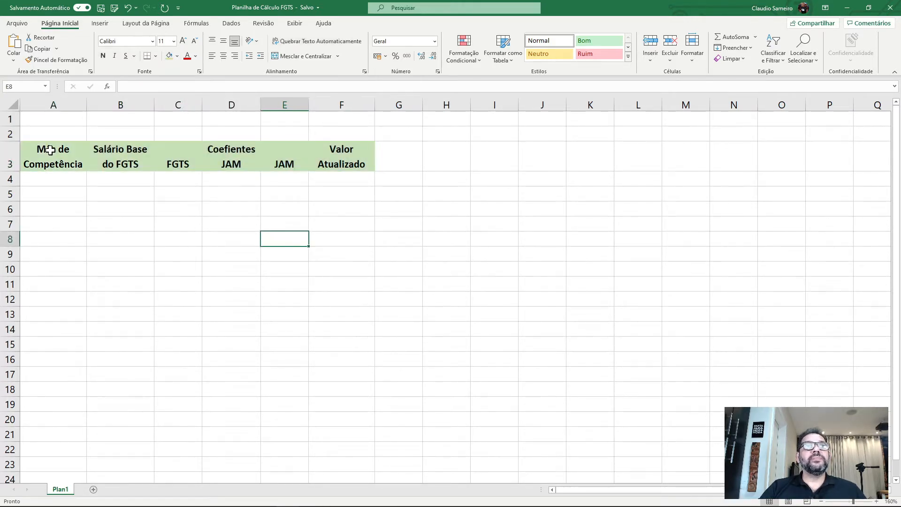
Apply all borders to the table range A3:F20
{"action": "left_click_drag", "start_coordinate": [46, 156], "coordinate": [362, 412]}
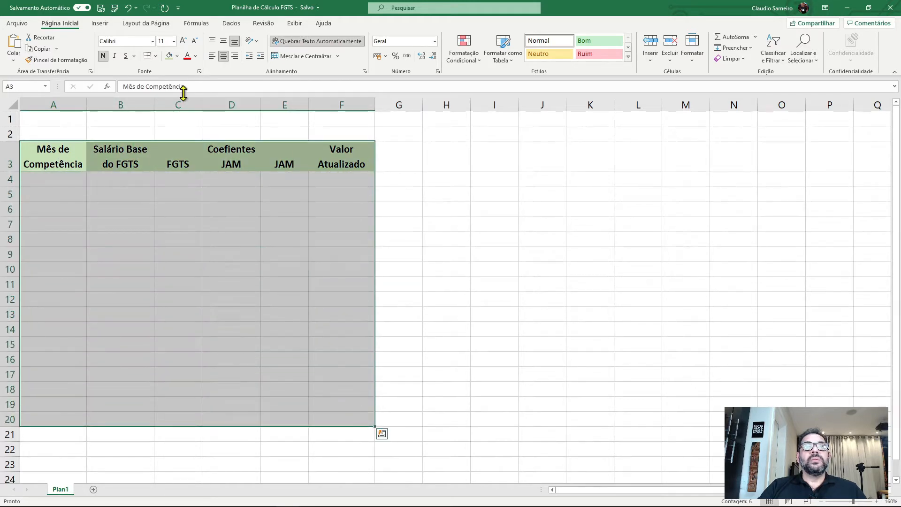
{"action": "left_click", "coordinate": [156, 57]}
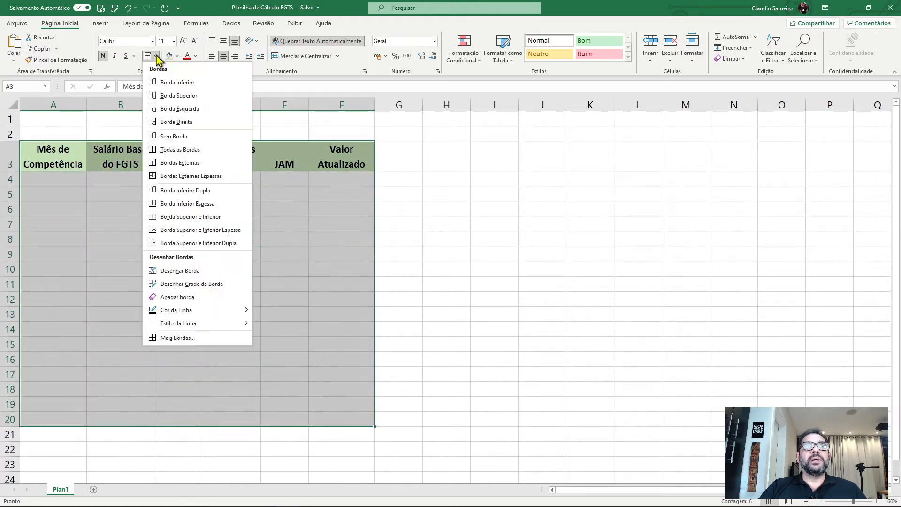
{"action": "left_click", "coordinate": [164, 149]}
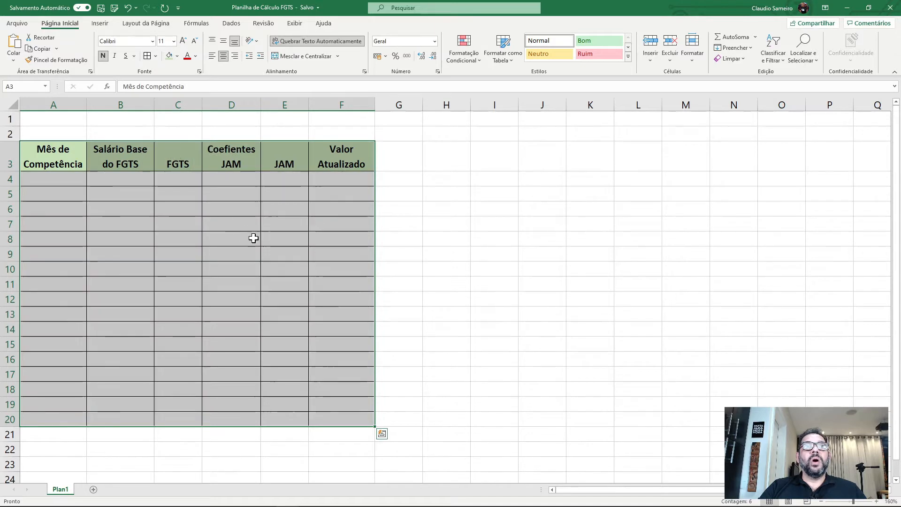
{"action": "left_click", "coordinate": [288, 239]}
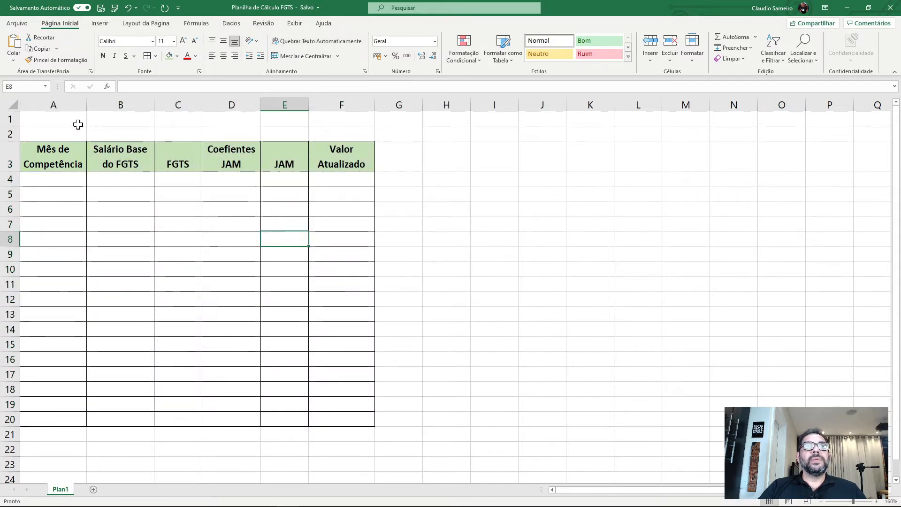
{"action": "left_click", "coordinate": [240, 240]}
{"action": "left_click", "coordinate": [441, 247]}
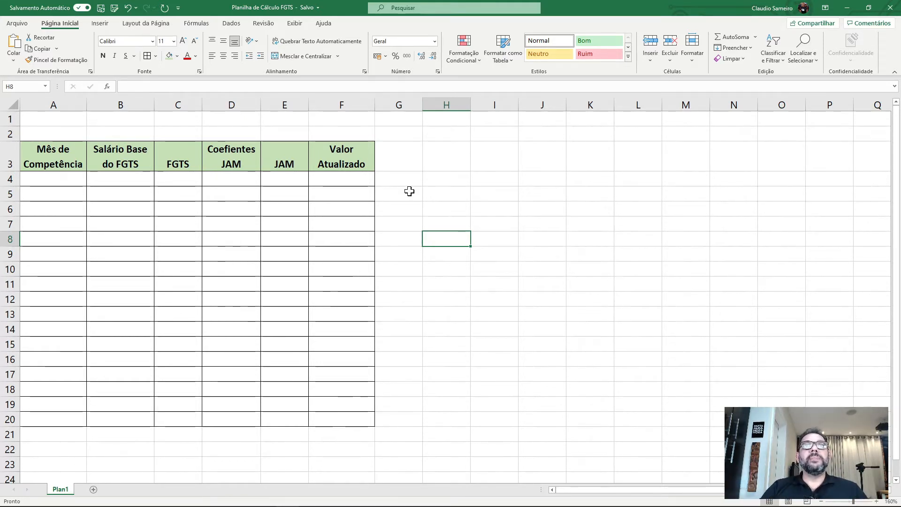
{"action": "left_click", "coordinate": [410, 192]}
{"action": "left_click", "coordinate": [63, 178]}
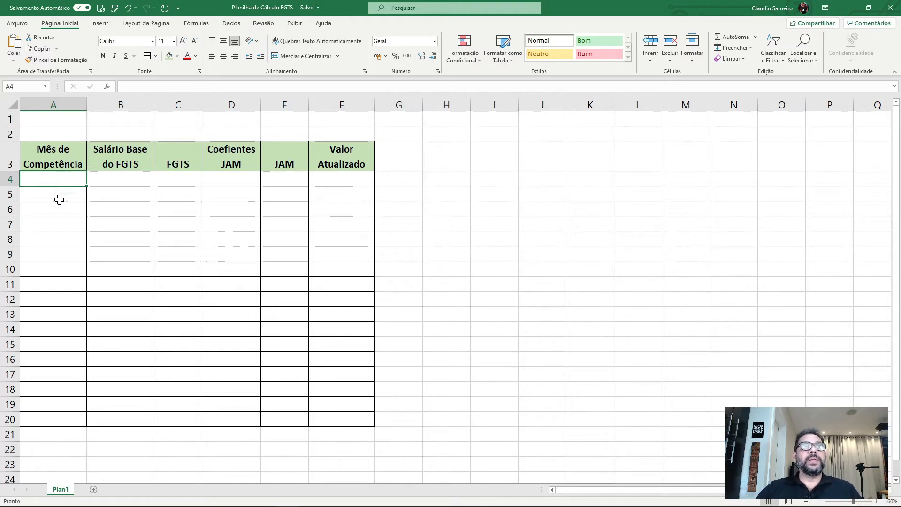
{"action": "left_click", "coordinate": [73, 194]}
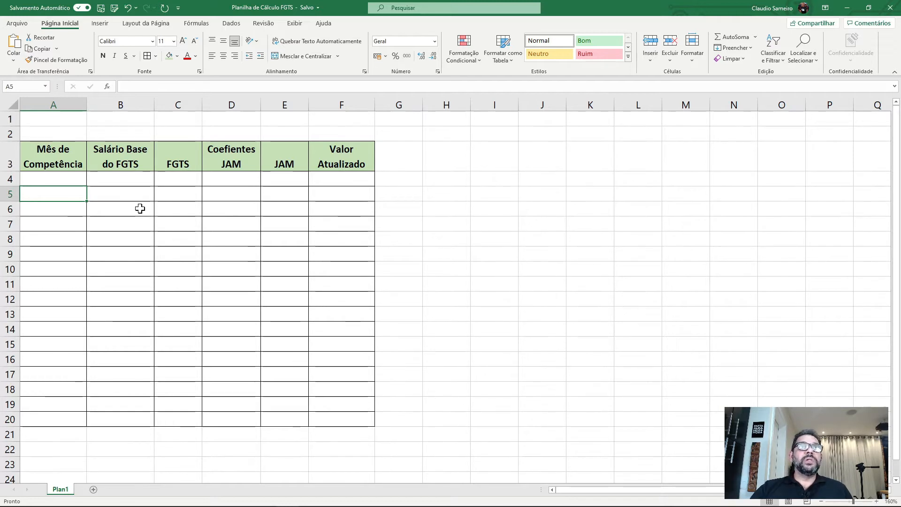
{"action": "key", "text": "Down"}
{"action": "key", "text": "Down"}
{"action": "left_click", "coordinate": [57, 179]}
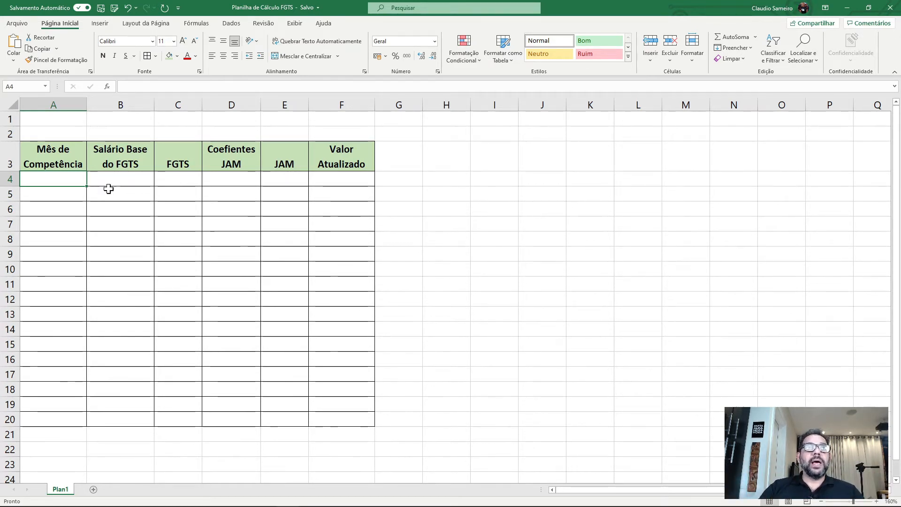
{"action": "left_click", "coordinate": [70, 198]}
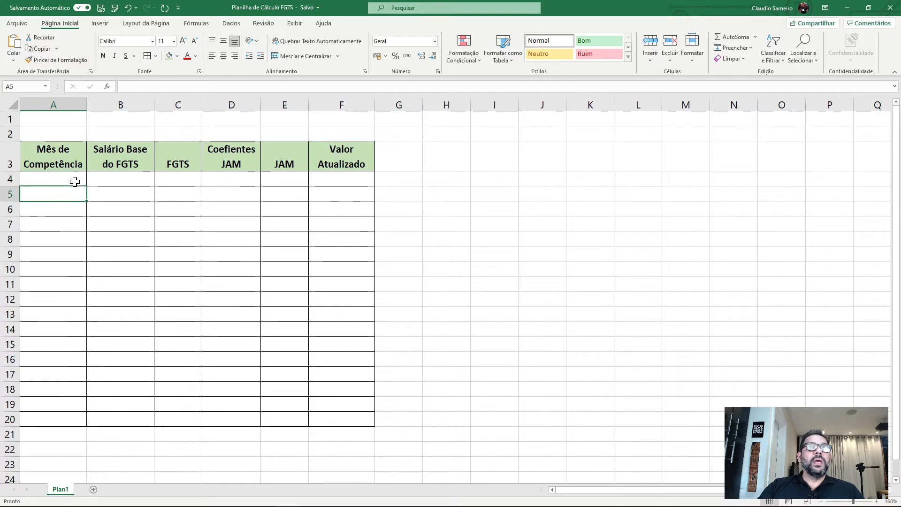
{"action": "left_click", "coordinate": [75, 180]}
{"action": "left_click", "coordinate": [72, 195]}
{"action": "left_click", "coordinate": [73, 178]}
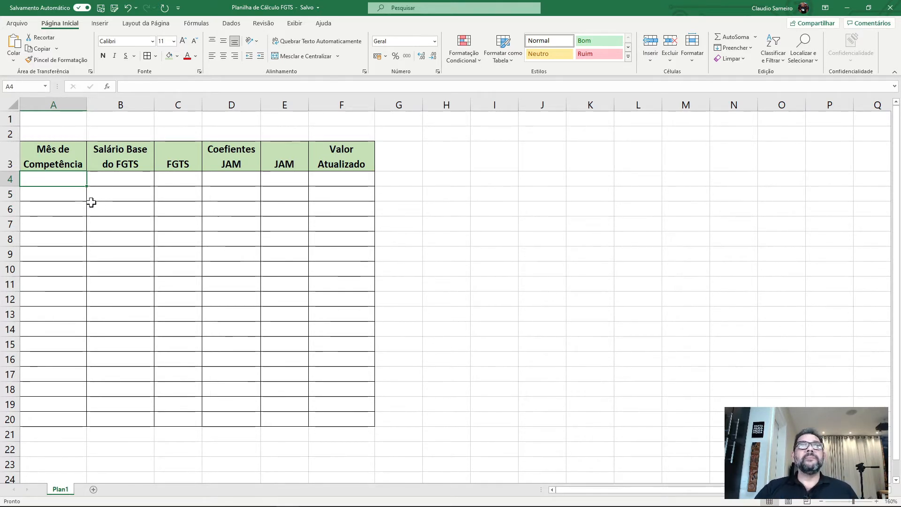
{"action": "left_click", "coordinate": [55, 204]}
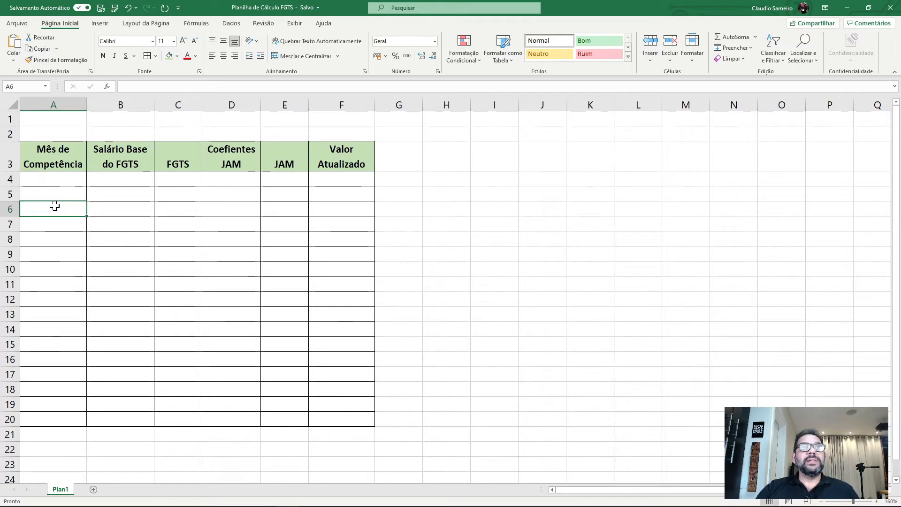
Enter 03/2018 in A4 and fill the monthly series down to A20
{"action": "left_click", "coordinate": [61, 180]}
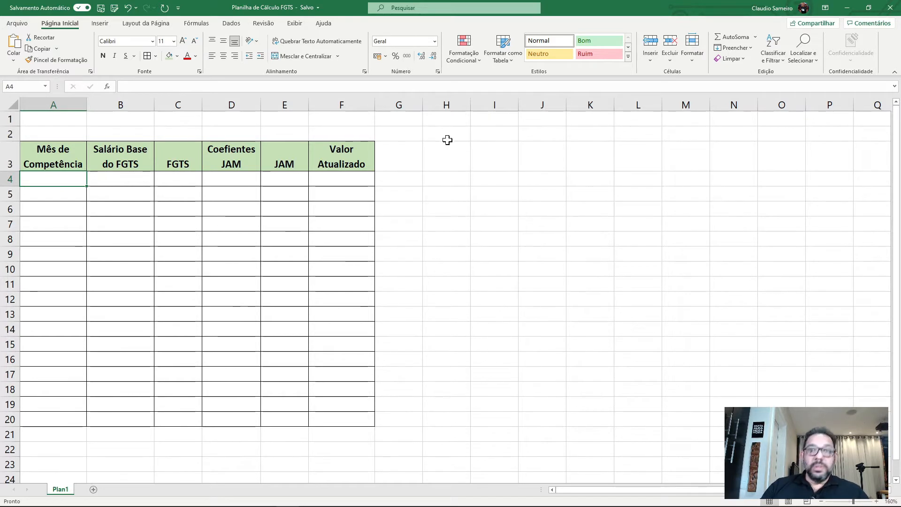
{"action": "type", "text": "03/"}
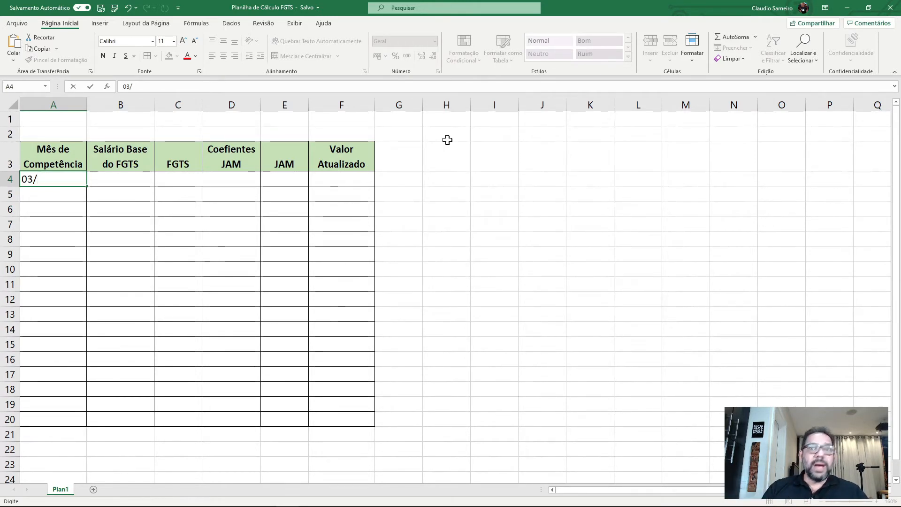
{"action": "type", "text": "2018"}
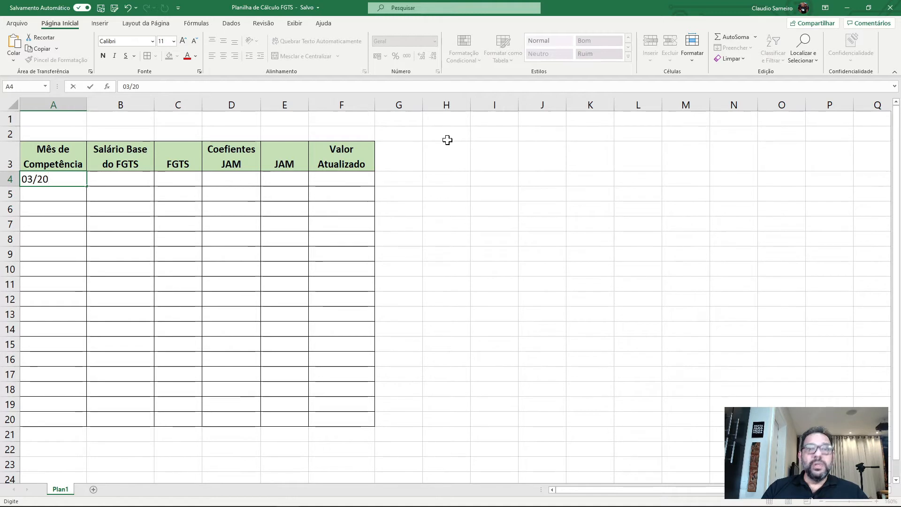
{"action": "left_click", "coordinate": [41, 191]}
{"action": "left_click", "coordinate": [68, 179]}
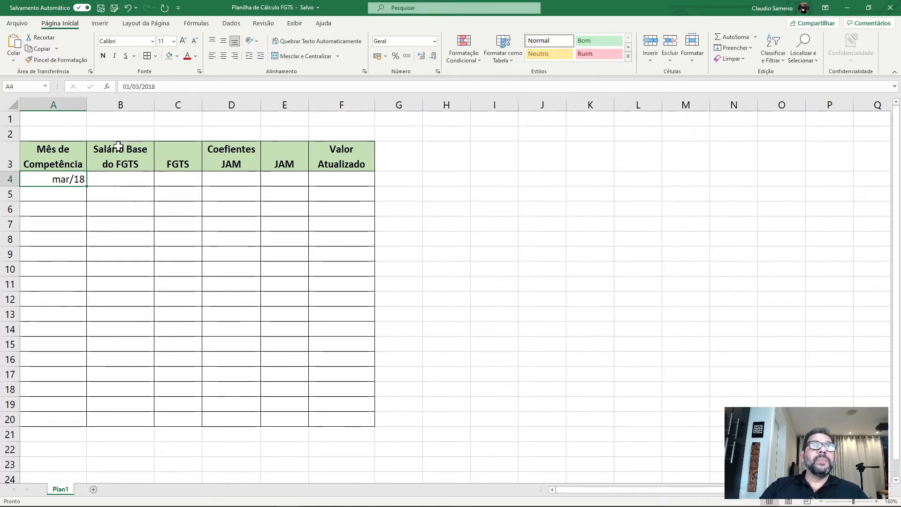
{"action": "mouse_move", "coordinate": [88, 188]}
{"action": "left_mouse_down"}
{"action": "mouse_move", "coordinate": [58, 382]}
{"action": "mouse_move", "coordinate": [73, 424]}
{"action": "left_mouse_up"}
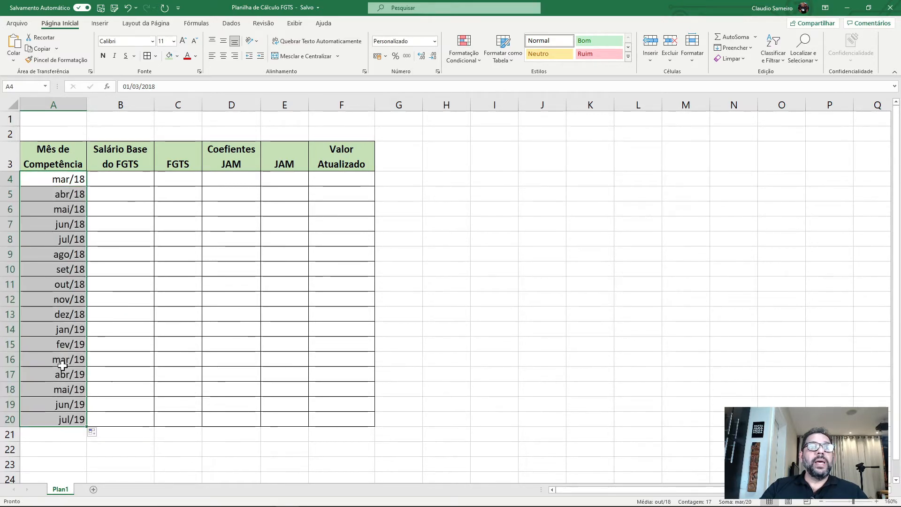
Extend the bordered table row A20:F20 down to row 32, continuing the months through jul/20
{"action": "scroll", "coordinate": [62, 366], "scroll_direction": "down", "scroll_amount": 1}
{"action": "scroll", "coordinate": [62, 329], "scroll_direction": "down", "scroll_amount": 2}
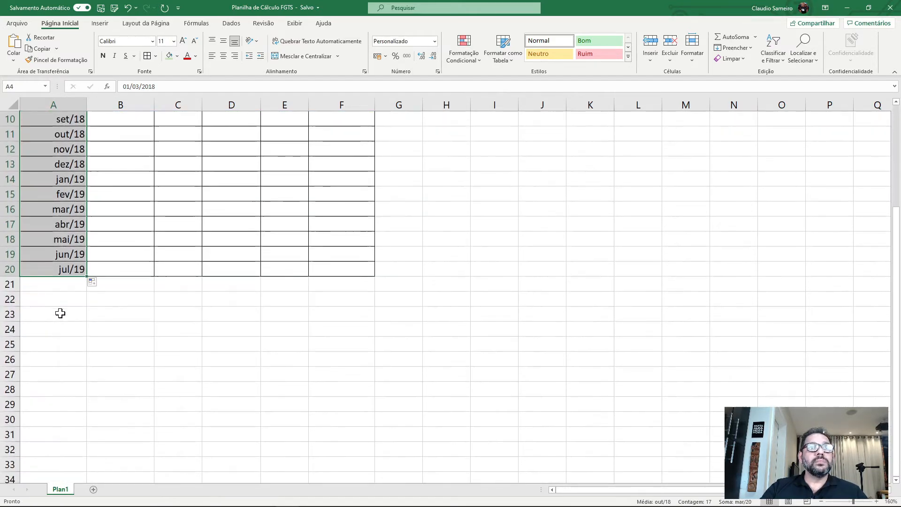
{"action": "left_click_drag", "start_coordinate": [62, 274], "coordinate": [357, 463]}
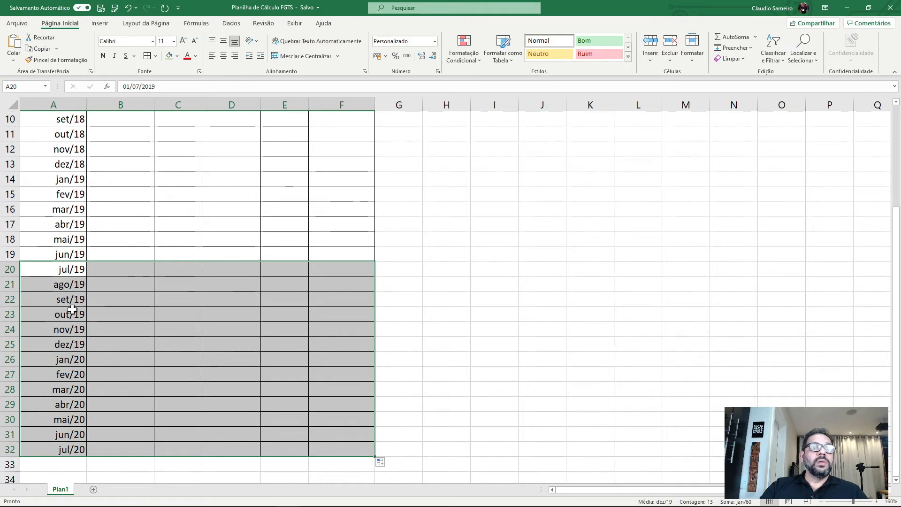
{"action": "scroll", "coordinate": [100, 326], "scroll_direction": "up", "scroll_amount": 3}
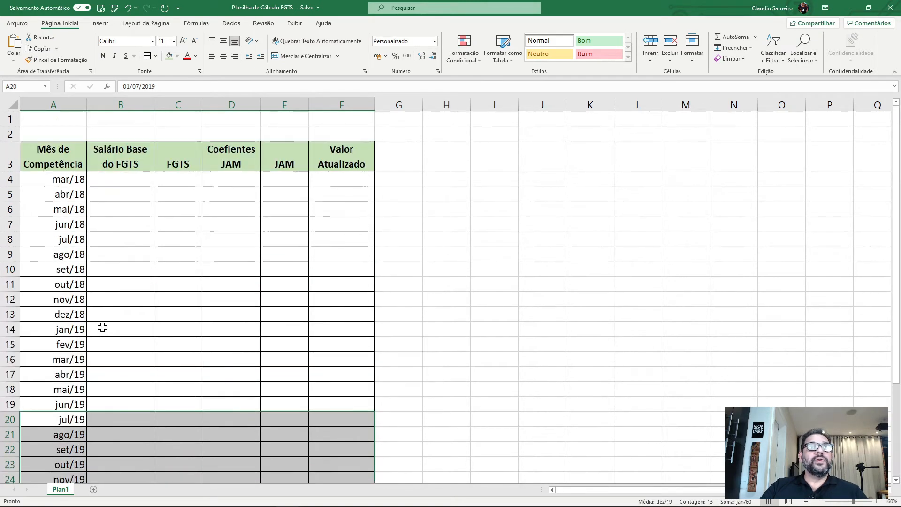
{"action": "scroll", "coordinate": [102, 327], "scroll_direction": "down", "scroll_amount": 3}
{"action": "scroll", "coordinate": [103, 327], "scroll_direction": "down", "scroll_amount": 2}
{"action": "left_click_drag", "start_coordinate": [84, 374], "coordinate": [121, 375]}
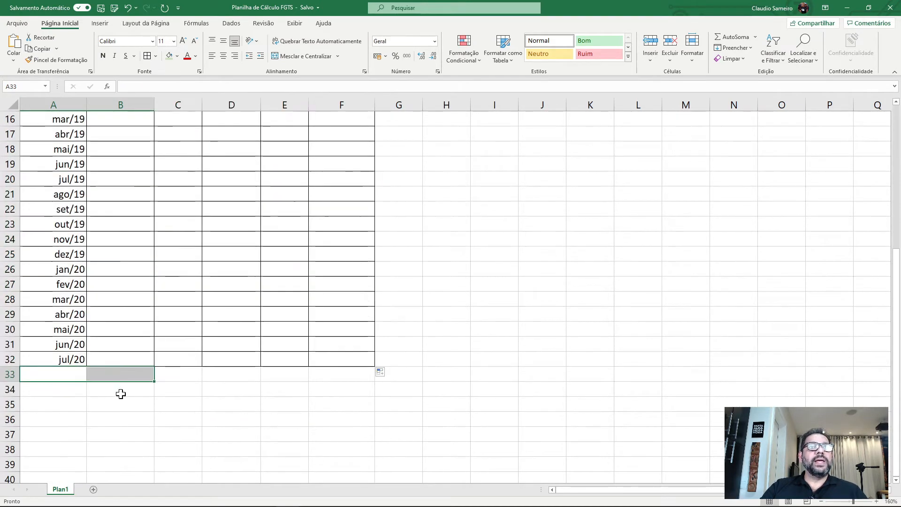
{"action": "left_click", "coordinate": [94, 415]}
{"action": "scroll", "coordinate": [92, 371], "scroll_direction": "up", "scroll_amount": 5}
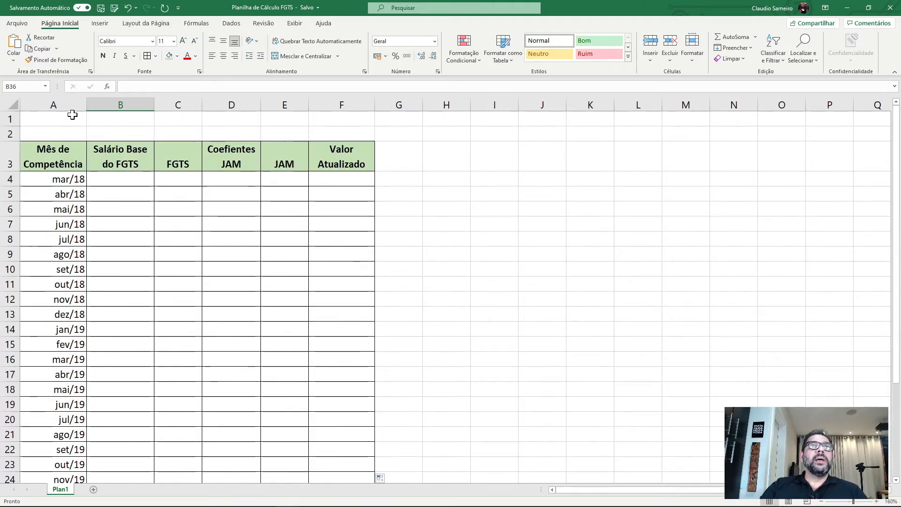
Centre the month values in A4:A32 horizontally
{"action": "left_click_drag", "start_coordinate": [62, 178], "coordinate": [63, 356]}
{"action": "scroll", "coordinate": [70, 355], "scroll_direction": "up", "scroll_amount": 5}
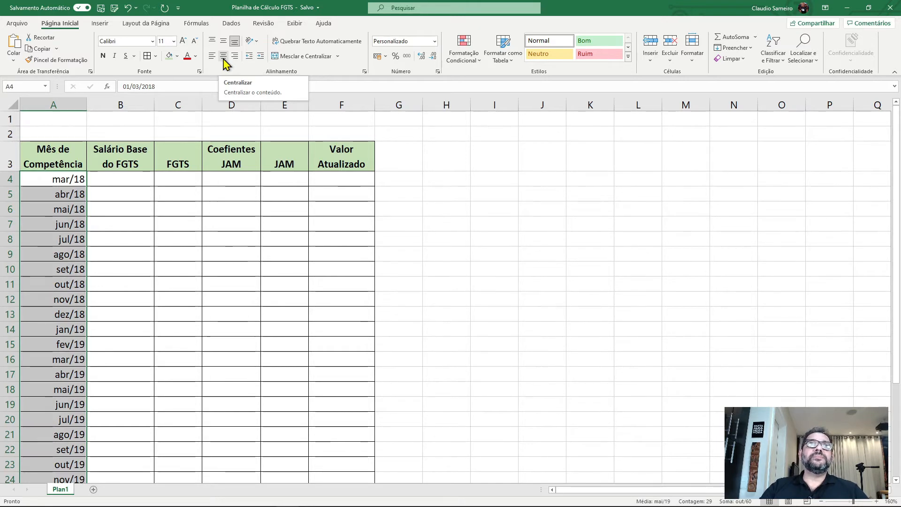
{"action": "left_click", "coordinate": [224, 60]}
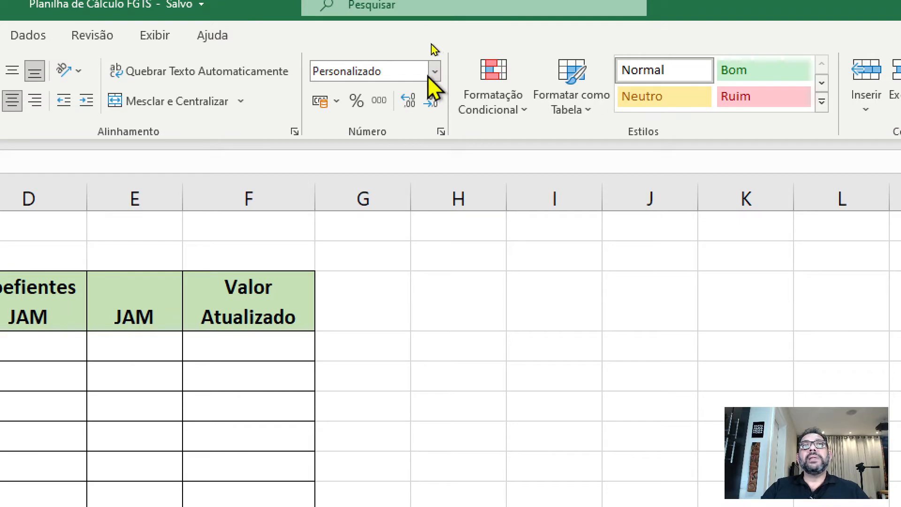
Apply the short date format (Data Abreviada) to the months in A4:A32
{"action": "left_click", "coordinate": [436, 72]}
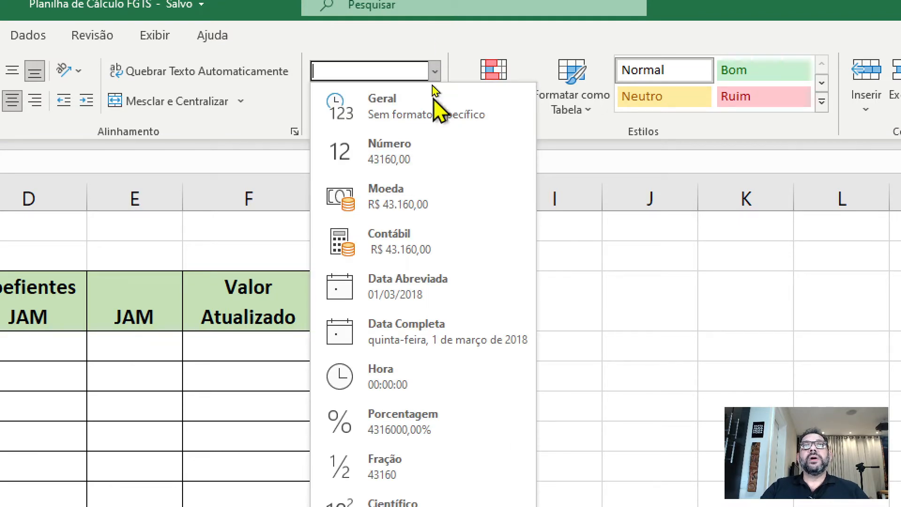
{"action": "left_click", "coordinate": [422, 295]}
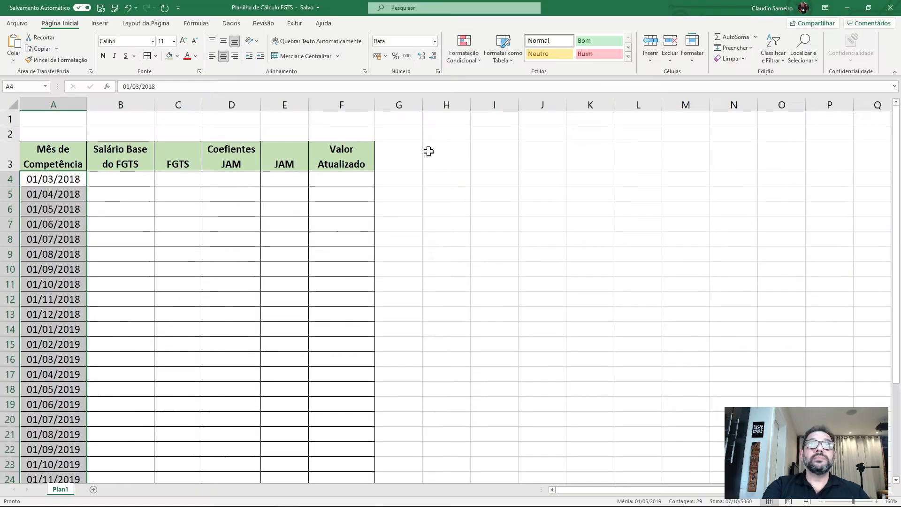
{"action": "key", "text": "ctrl+q"}
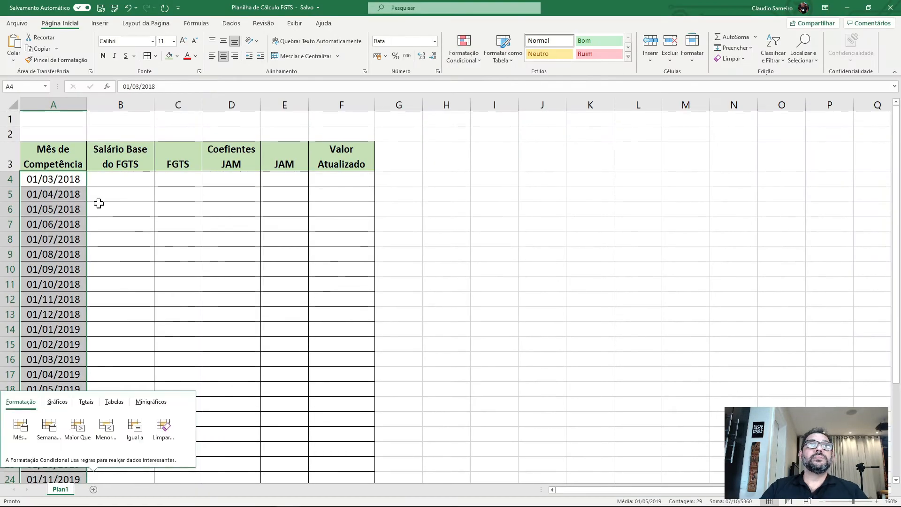
{"action": "left_click", "coordinate": [99, 203]}
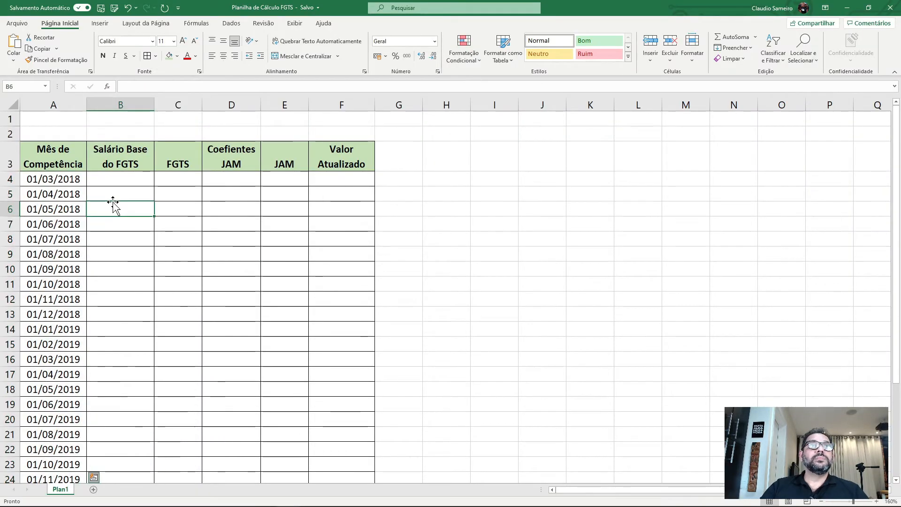
{"action": "left_click", "coordinate": [46, 181]}
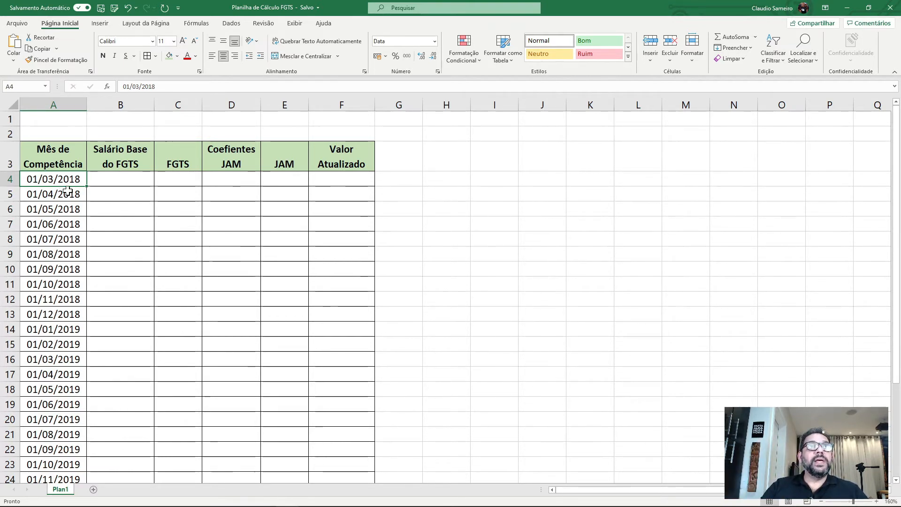
Give column A the custom number format mm/aaaa, based on the dd/mm/aaaa code
{"action": "left_click", "coordinate": [64, 104]}
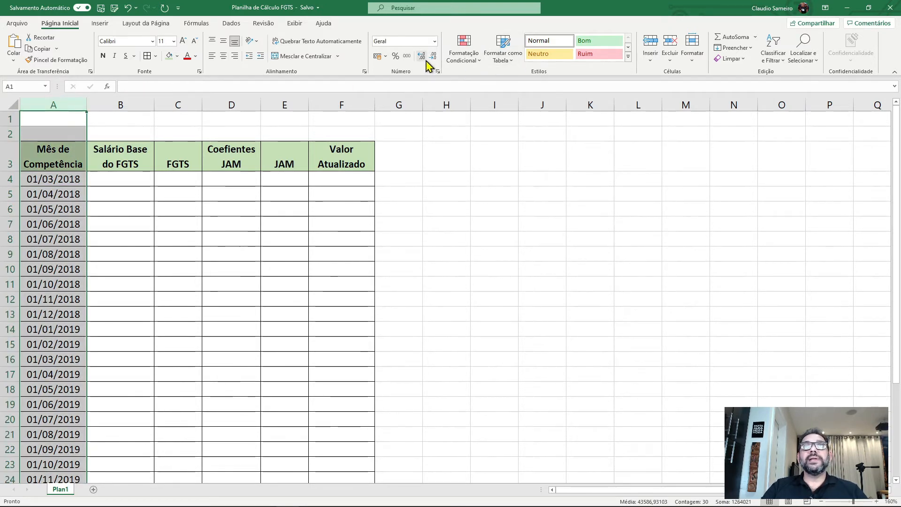
{"action": "left_click", "coordinate": [434, 42]}
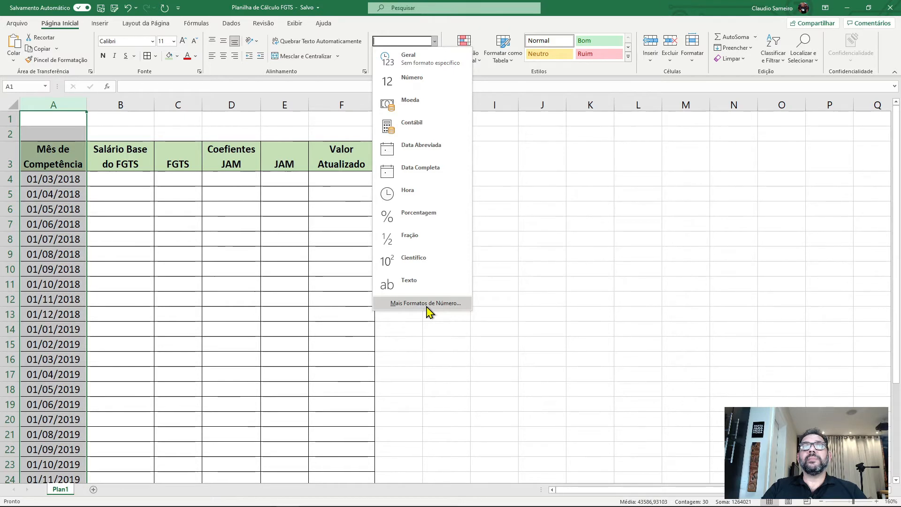
{"action": "left_click", "coordinate": [493, 79]}
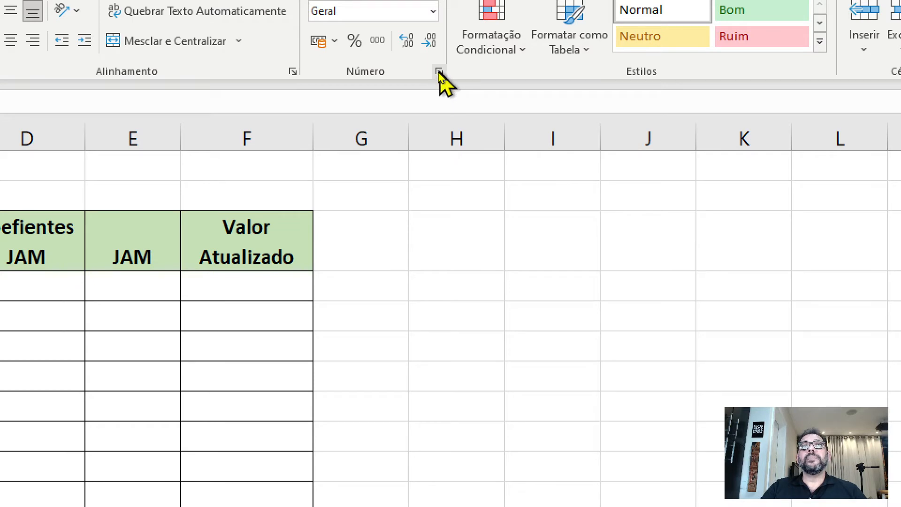
{"action": "left_click", "coordinate": [439, 72]}
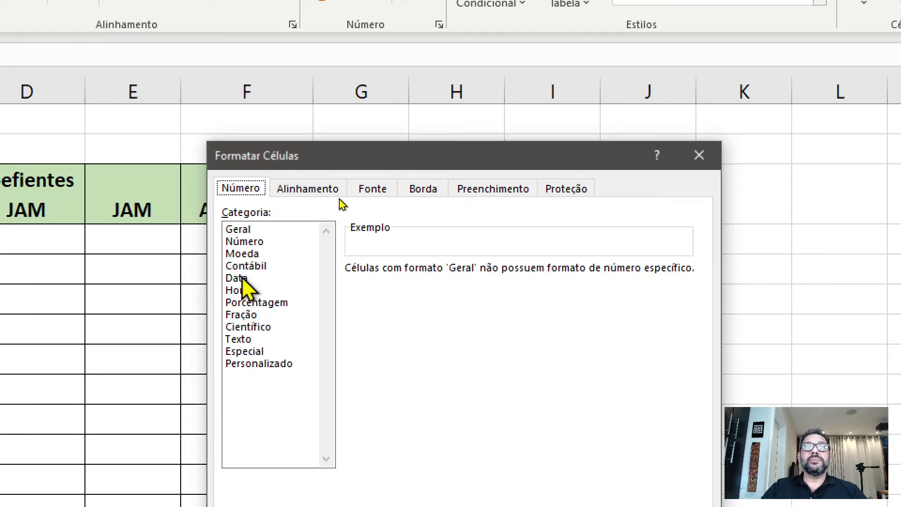
{"action": "left_click", "coordinate": [281, 365]}
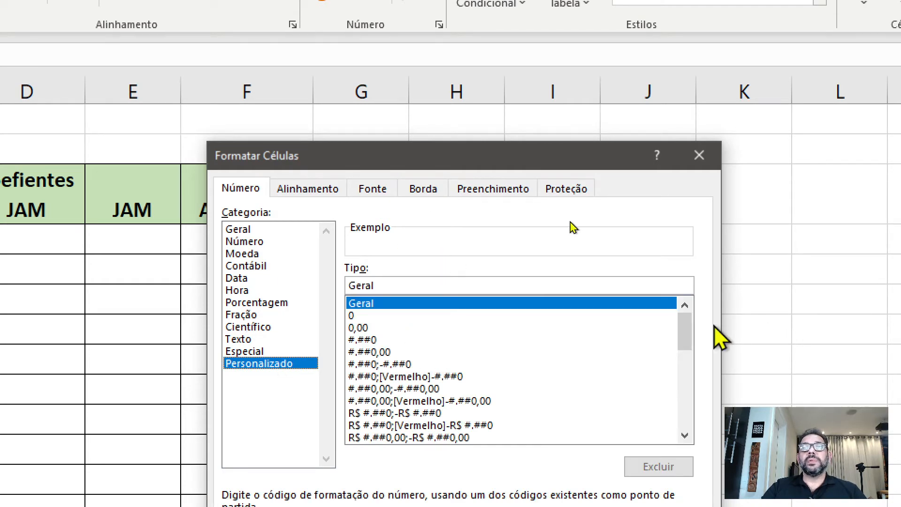
{"action": "left_click_drag", "start_coordinate": [688, 327], "coordinate": [680, 379]}
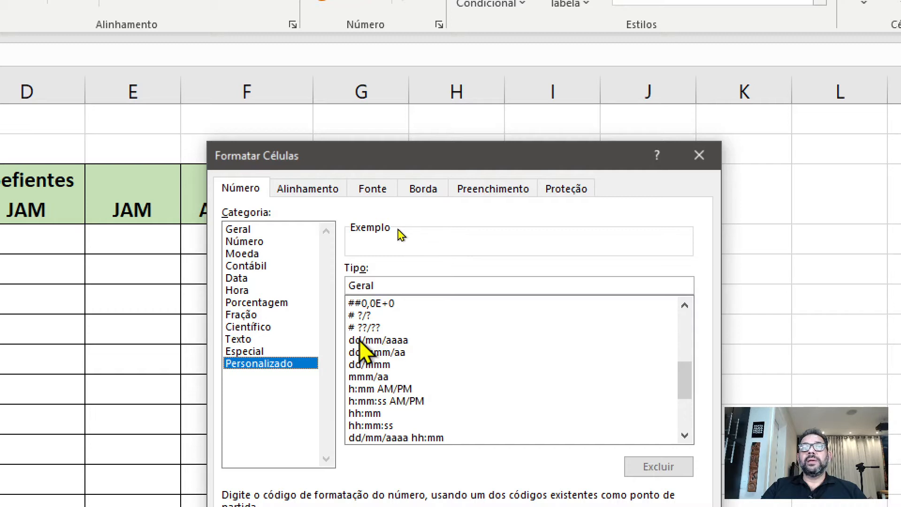
{"action": "left_click", "coordinate": [395, 341]}
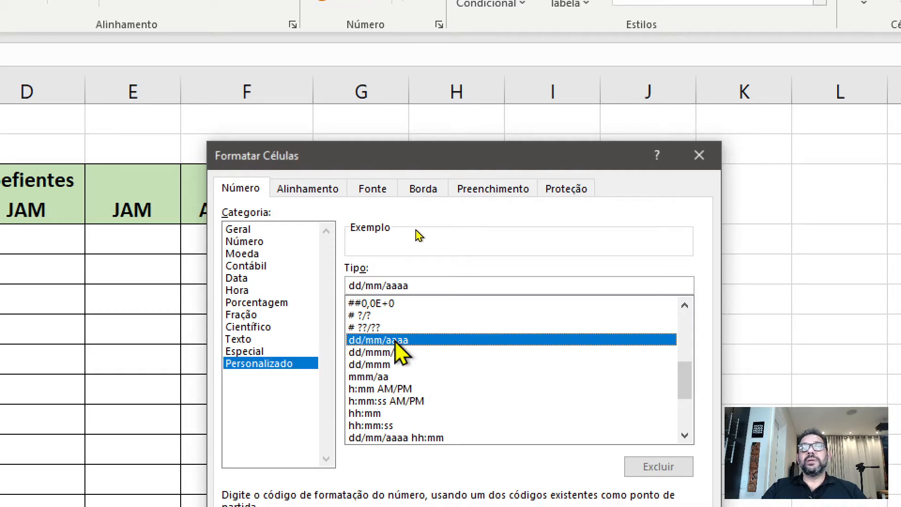
{"action": "left_click", "coordinate": [368, 286]}
{"action": "key", "text": "BackSpace"}
{"action": "key", "text": "BackSpace"}
{"action": "key", "text": "BackSpace"}
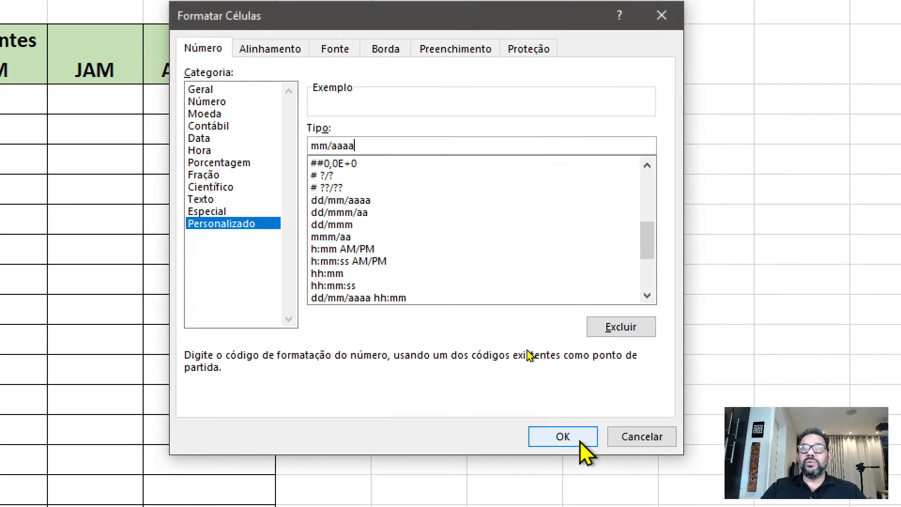
{"action": "left_click", "coordinate": [580, 441]}
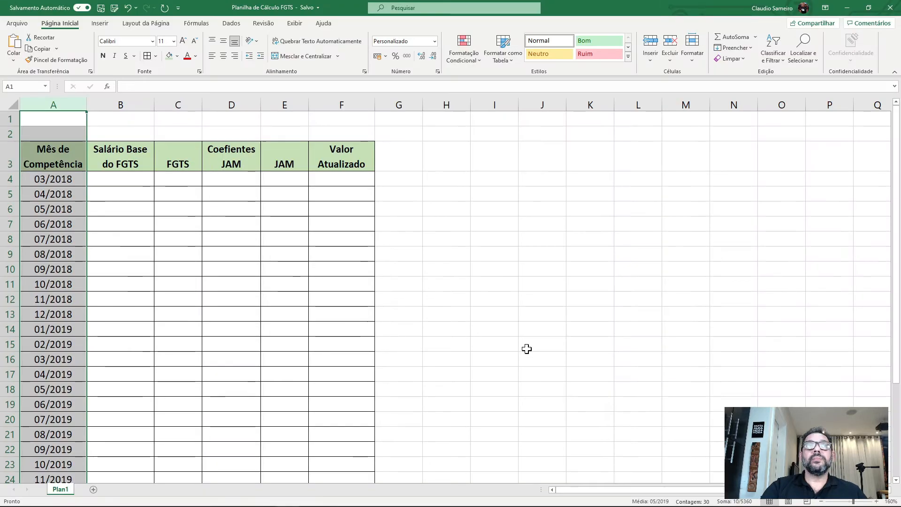
{"action": "left_click", "coordinate": [177, 249]}
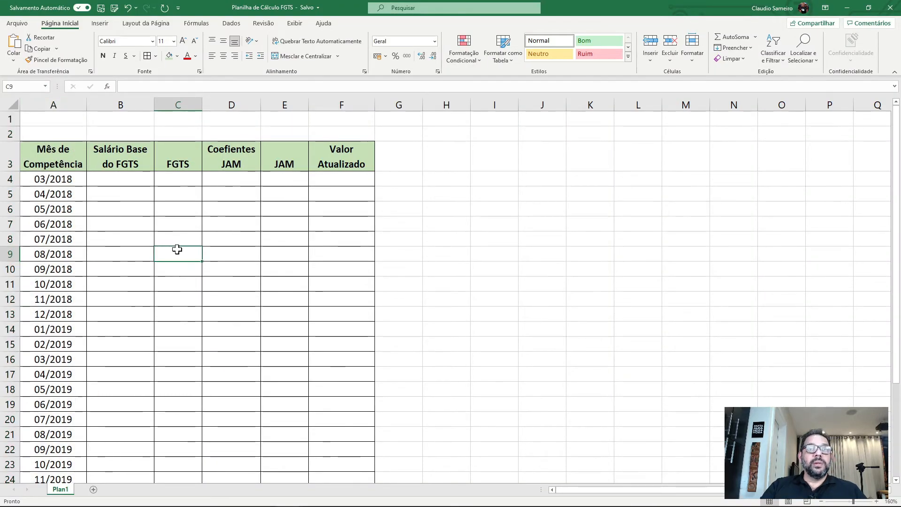
{"action": "key", "text": "Left"}
{"action": "key", "text": "Left"}
{"action": "key", "text": "Up"}
{"action": "key", "text": "Up"}
{"action": "key", "text": "Up"}
{"action": "key", "text": "Up"}
{"action": "key", "text": "Up"}
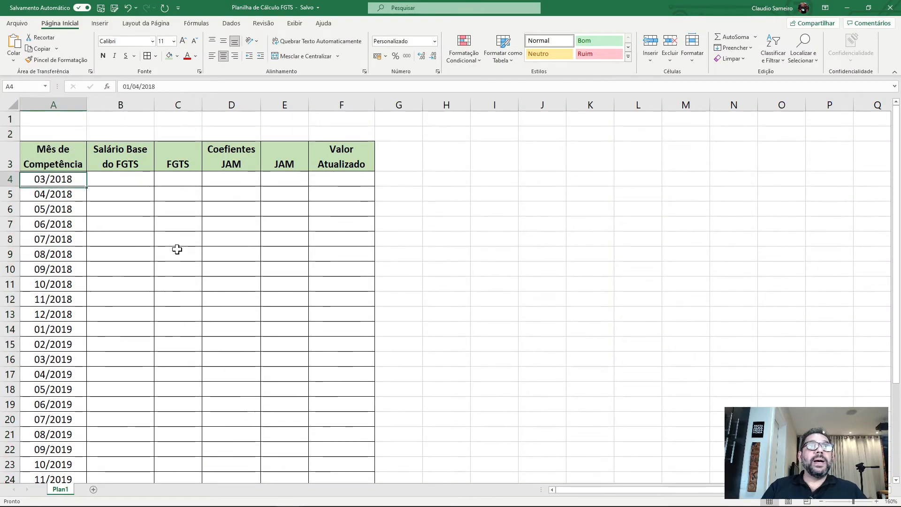
{"action": "key", "text": "Up"}
{"action": "key", "text": "Up"}
{"action": "key", "text": "Up"}
{"action": "key", "text": "Down"}
{"action": "key", "text": "Down"}
{"action": "key", "text": "Down"}
{"action": "key", "text": "Down"}
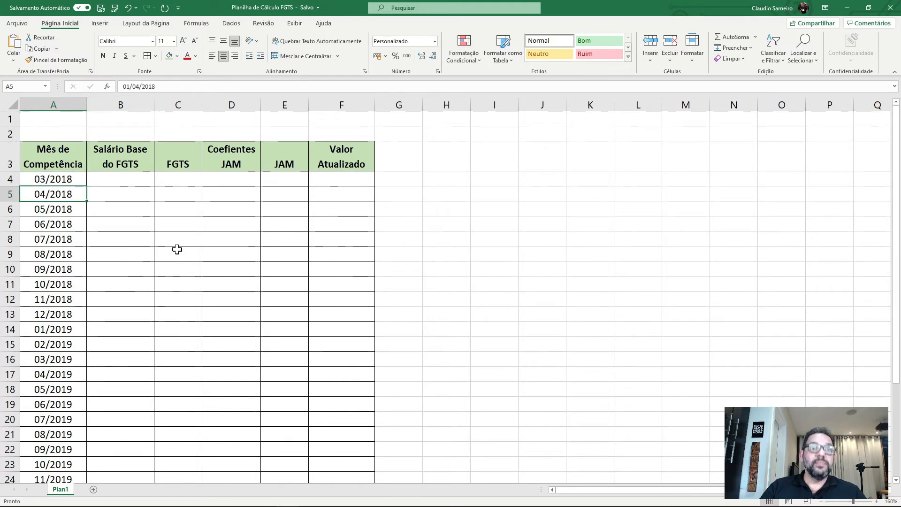
Enter 2500 as the FGTS base salary for 03/2018 in cell B4
{"action": "left_click", "coordinate": [63, 164]}
{"action": "scroll", "coordinate": [63, 165], "scroll_direction": "up", "scroll_amount": 1, "text": "ctrl"}
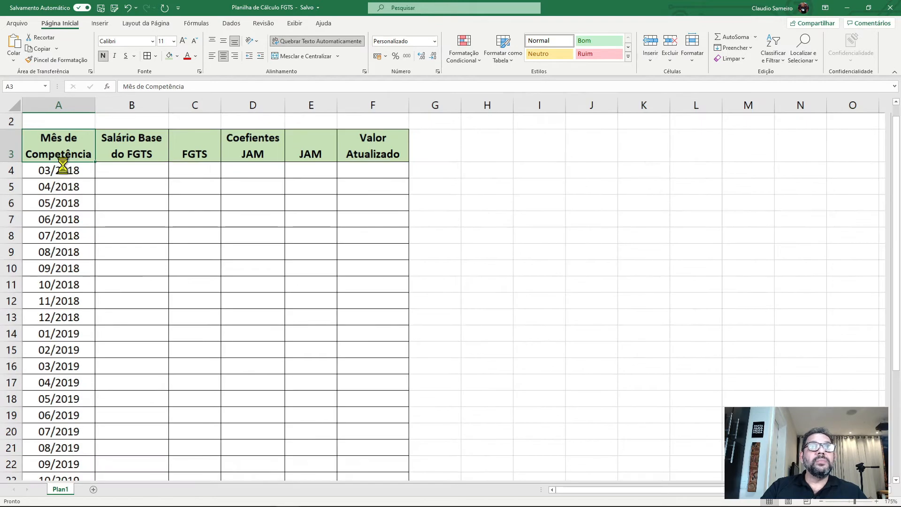
{"action": "scroll", "coordinate": [63, 164], "scroll_direction": "up", "scroll_amount": 5, "text": "ctrl"}
{"action": "scroll", "coordinate": [66, 162], "scroll_direction": "up", "scroll_amount": 1, "text": "ctrl"}
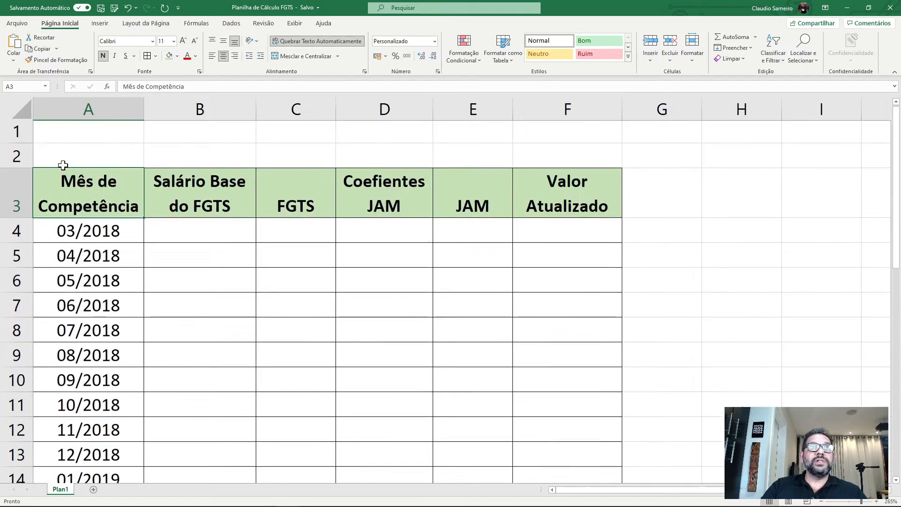
{"action": "left_click", "coordinate": [117, 265]}
{"action": "scroll", "coordinate": [113, 253], "scroll_direction": "down", "scroll_amount": 1}
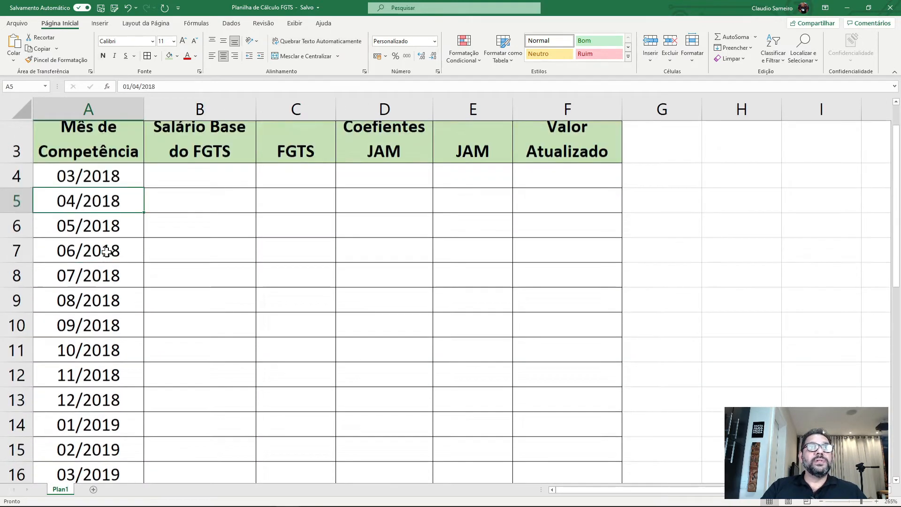
{"action": "scroll", "coordinate": [102, 215], "scroll_direction": "up", "scroll_amount": 1}
{"action": "left_click", "coordinate": [90, 234]}
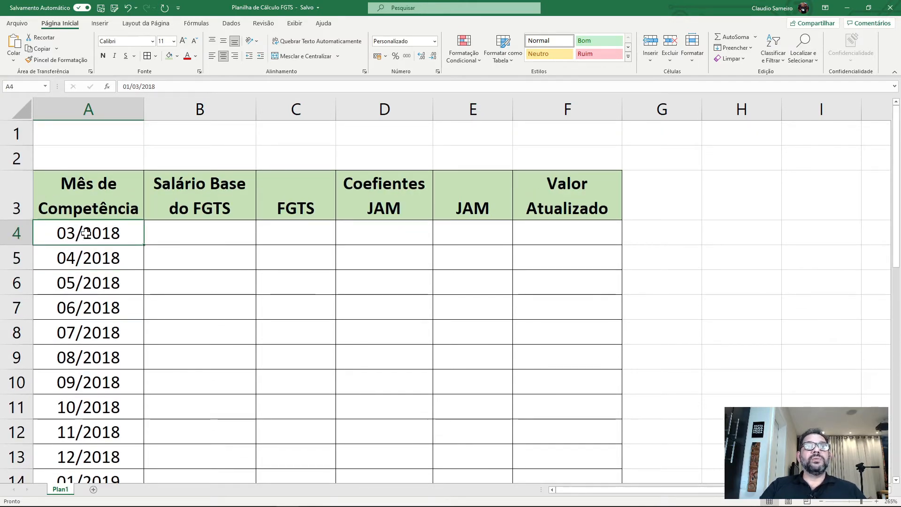
{"action": "left_click", "coordinate": [191, 235]}
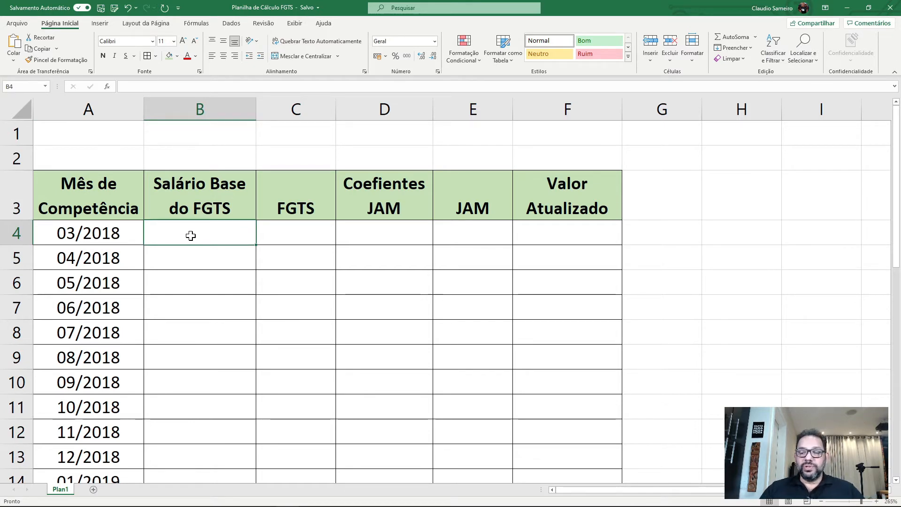
{"action": "type", "text": "2"}
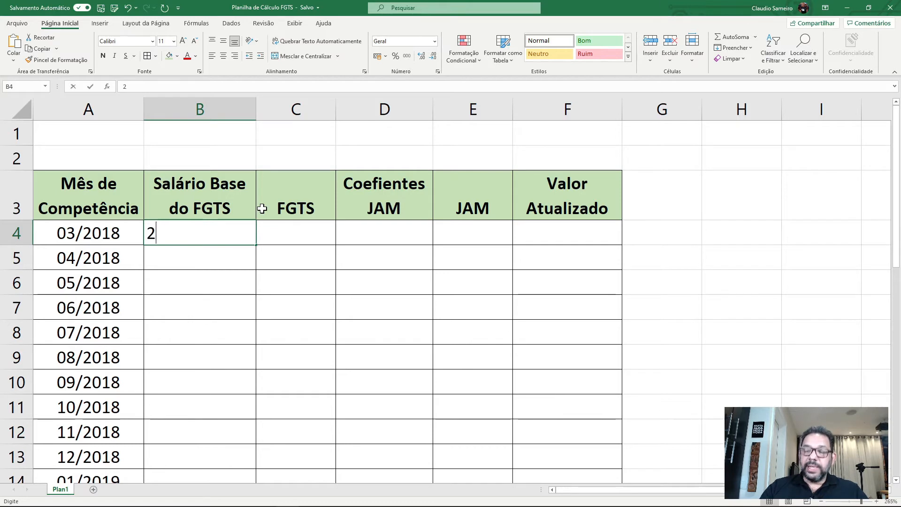
{"action": "type", "text": "500"}
{"action": "key", "text": "Return"}
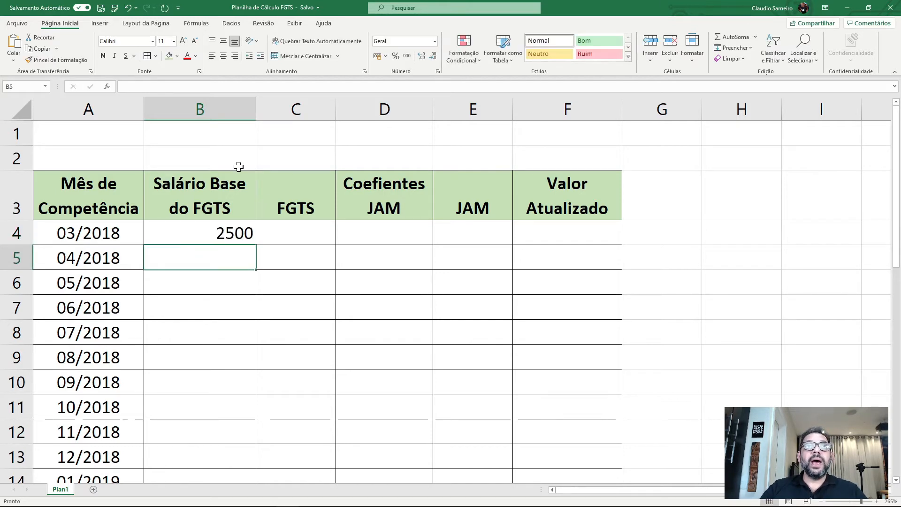
Apply the comma number style with two decimals to the whole base salary column B
{"action": "left_click", "coordinate": [211, 105]}
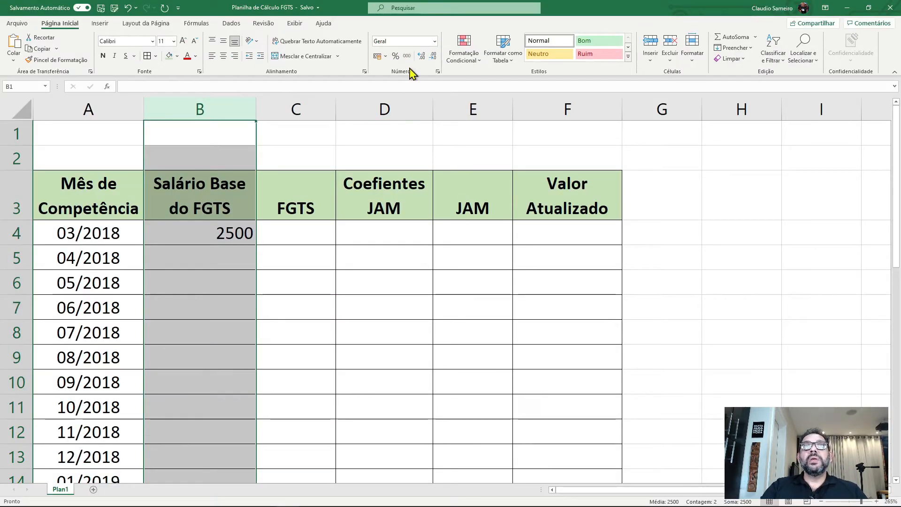
{"action": "left_click", "coordinate": [406, 56]}
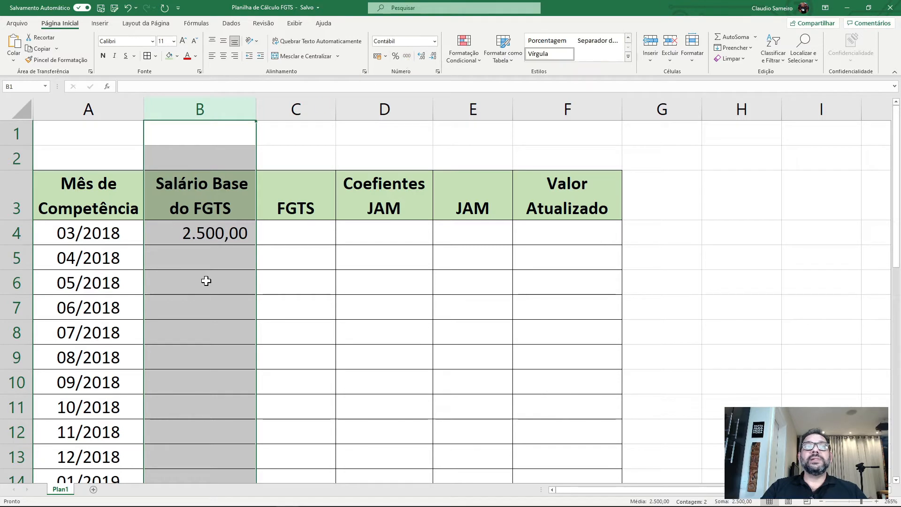
{"action": "left_click", "coordinate": [207, 280]}
{"action": "left_click", "coordinate": [221, 240]}
{"action": "left_click", "coordinate": [224, 257]}
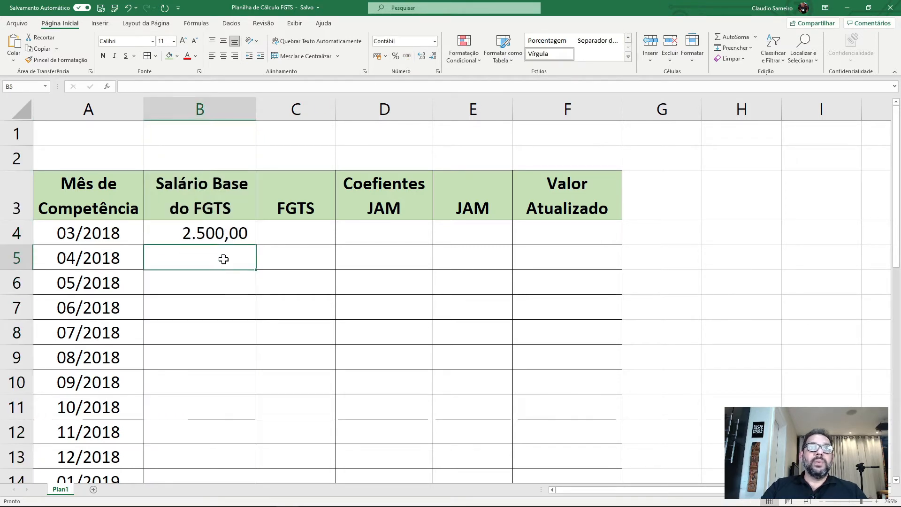
Copy the 03/2018 base salary from B4 into B5:B14, covering the months through 01/2019
{"action": "left_click", "coordinate": [221, 233]}
{"action": "key", "text": "ctrl+c"}
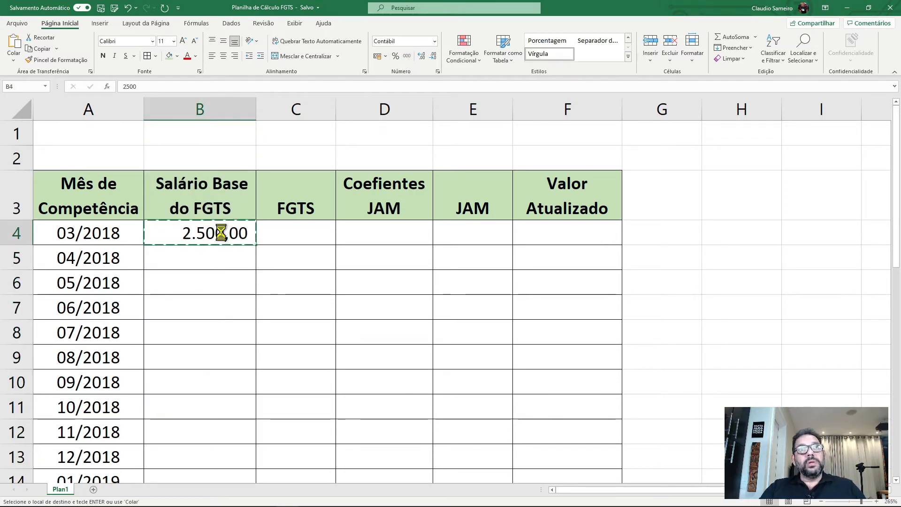
{"action": "left_click_drag", "start_coordinate": [225, 263], "coordinate": [231, 437]}
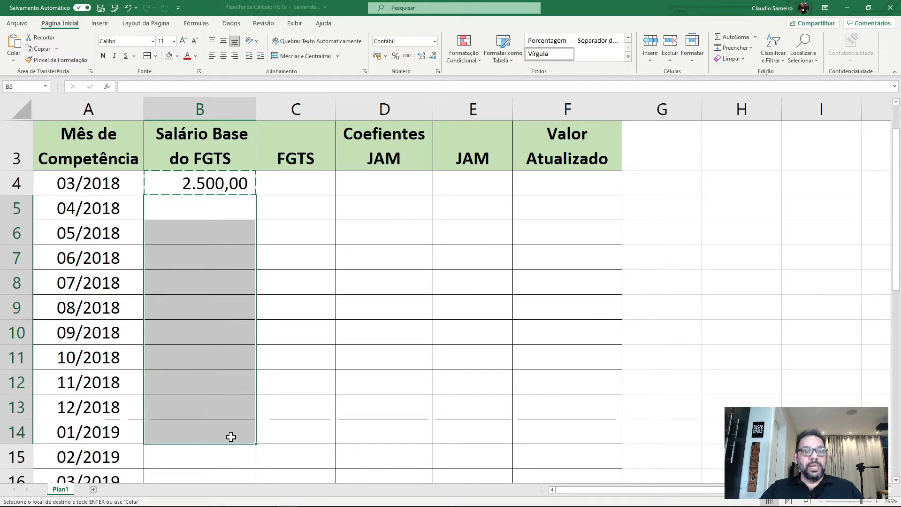
{"action": "key", "text": "ctrl+v"}
{"action": "left_click", "coordinate": [183, 319]}
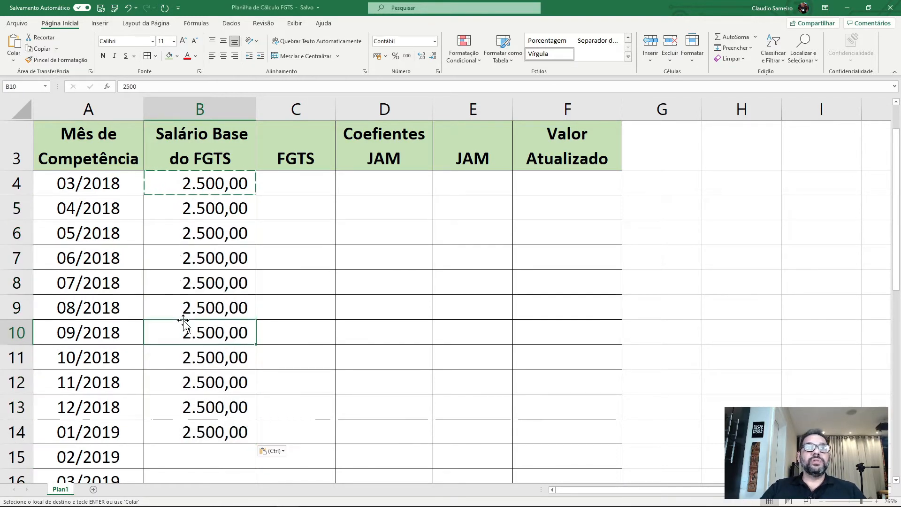
Enter a base salary of 2750 for 02/2019 in B15 and fill it down through 12/2019 in B25
{"action": "scroll", "coordinate": [183, 319], "scroll_direction": "down", "scroll_amount": 5}
{"action": "scroll", "coordinate": [204, 255], "scroll_direction": "up", "scroll_amount": 3}
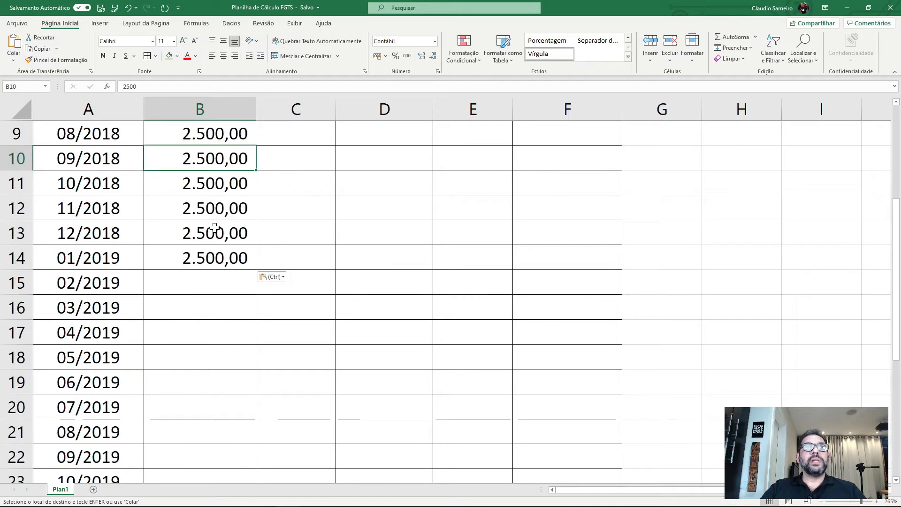
{"action": "left_click", "coordinate": [211, 283]}
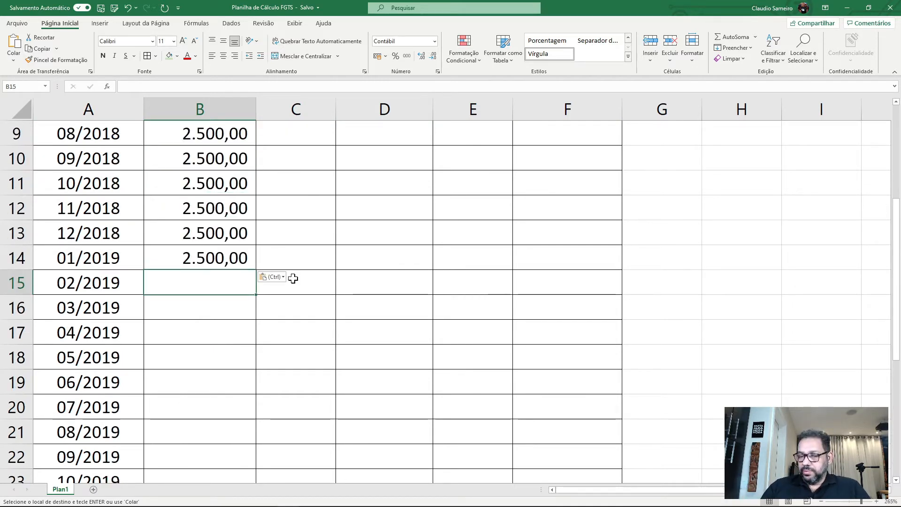
{"action": "type", "text": "2.7"}
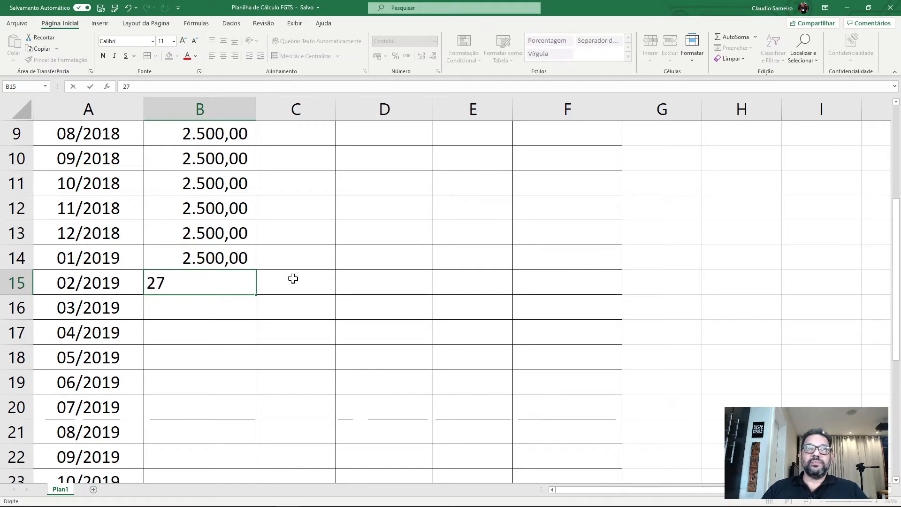
{"action": "type", "text": "50"}
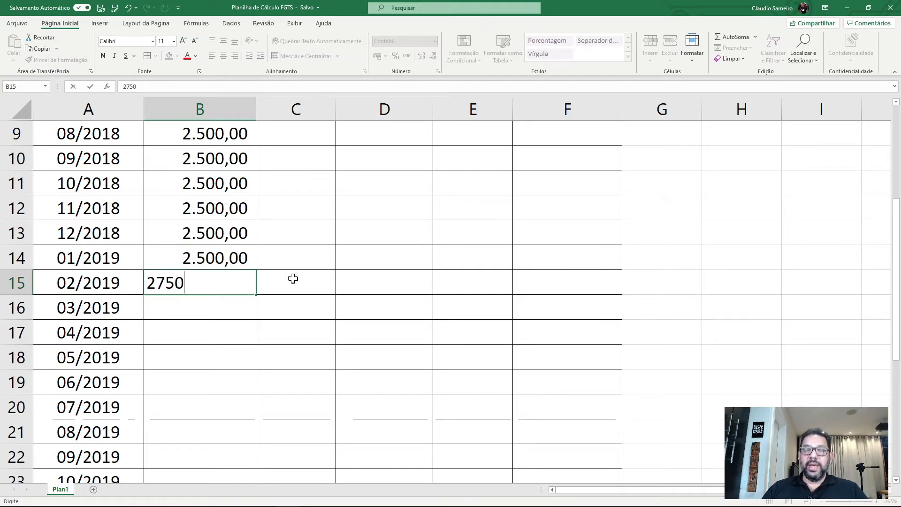
{"action": "key", "text": "Return"}
{"action": "left_click", "coordinate": [248, 284]}
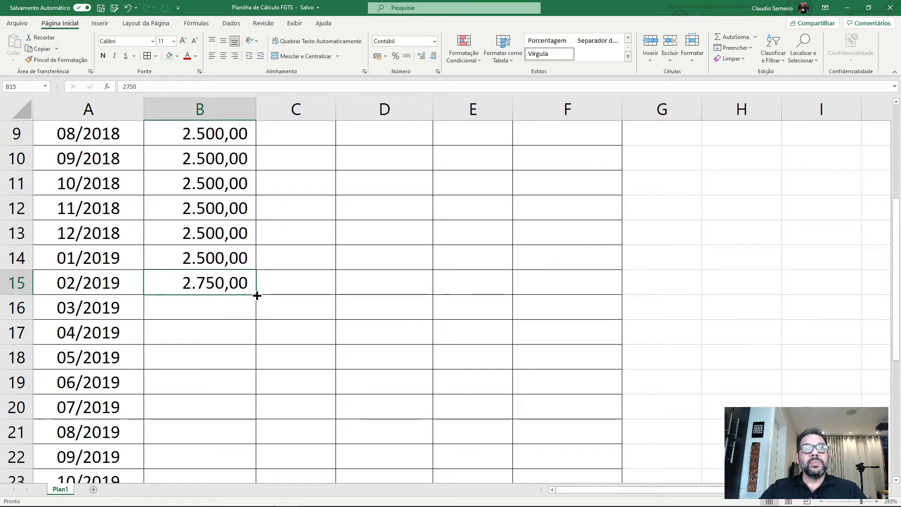
{"action": "mouse_move", "coordinate": [257, 295]}
{"action": "left_mouse_down"}
{"action": "mouse_move", "coordinate": [265, 483]}
{"action": "mouse_move", "coordinate": [232, 367]}
{"action": "mouse_move", "coordinate": [244, 461]}
{"action": "left_mouse_up"}
Enter a base salary of 2950 for 01/2020 in B26 and fill it down through 07/2020 in B32
{"action": "scroll", "coordinate": [229, 384], "scroll_direction": "down", "scroll_amount": 6}
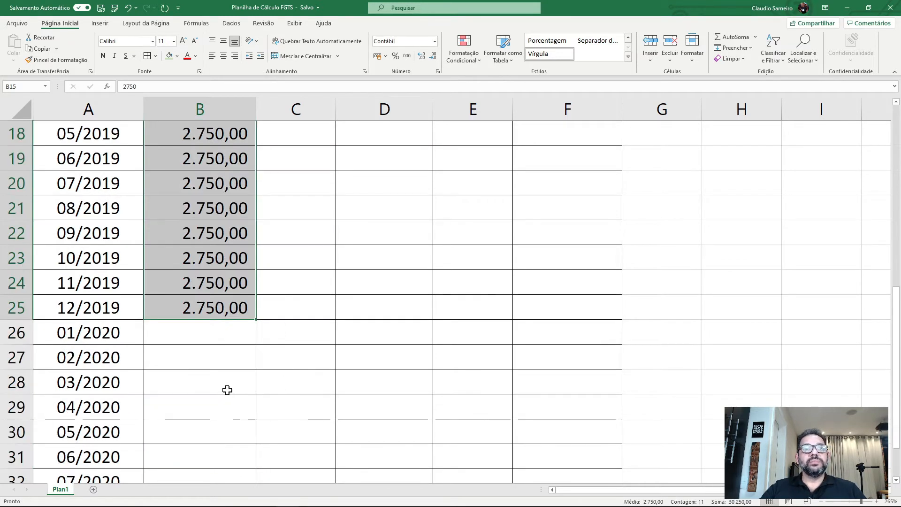
{"action": "scroll", "coordinate": [225, 303], "scroll_direction": "up", "scroll_amount": 2}
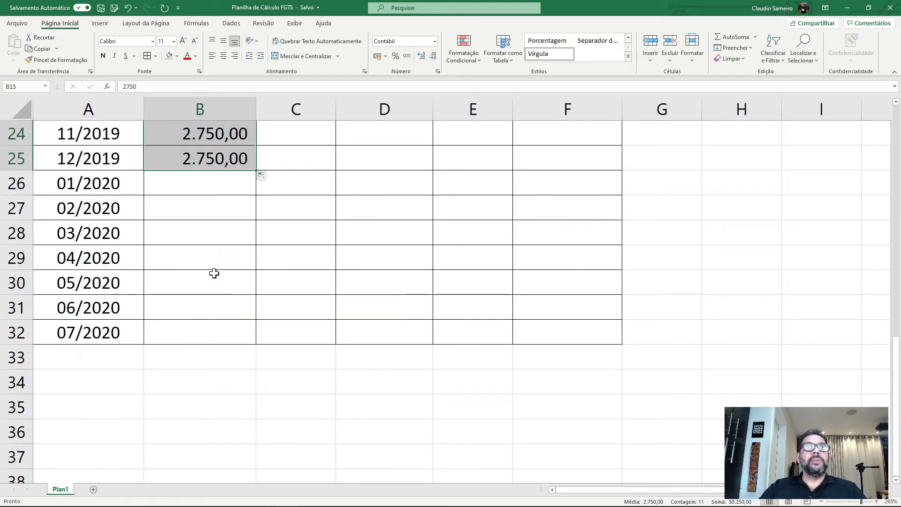
{"action": "left_click", "coordinate": [204, 187]}
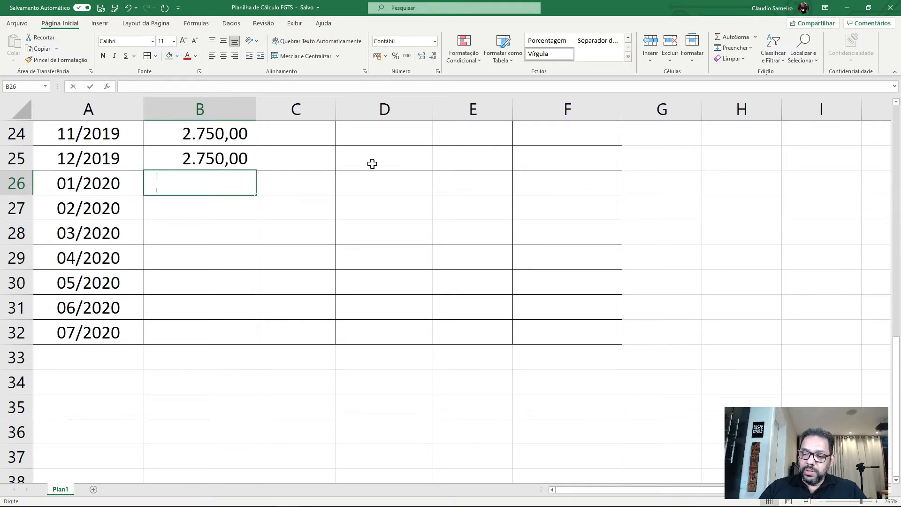
{"action": "type", "text": "2950"}
{"action": "key", "text": "Return"}
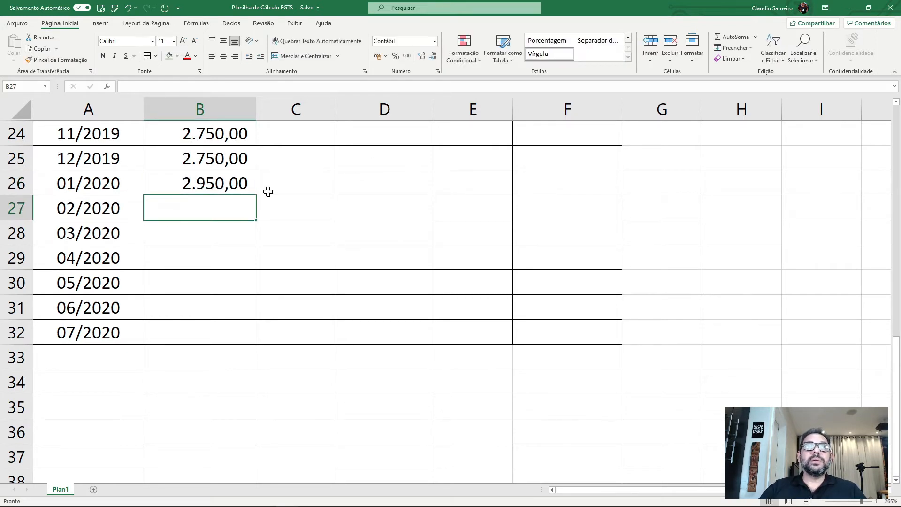
{"action": "left_click", "coordinate": [233, 187]}
{"action": "left_click_drag", "start_coordinate": [255, 195], "coordinate": [251, 343]}
{"action": "left_click", "coordinate": [226, 377]}
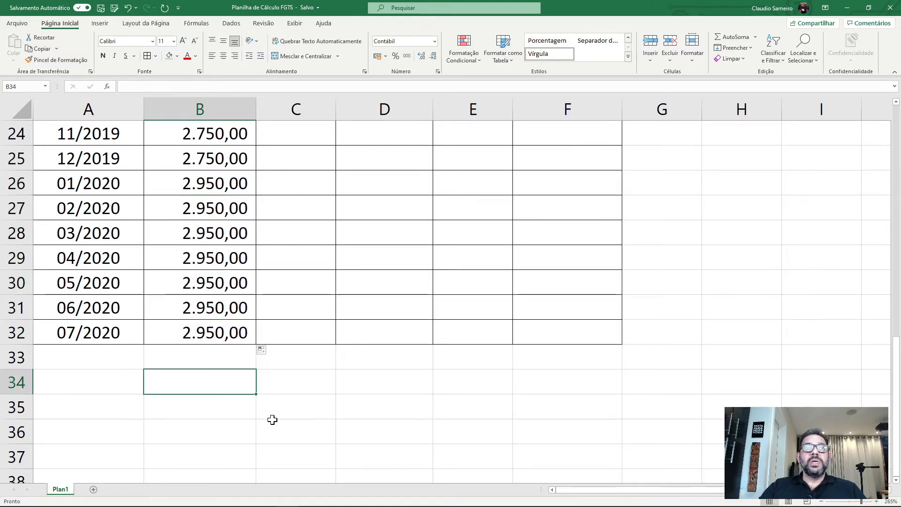
Review the months and base salaries in the table from 03/2018 through 07/2020
{"action": "scroll", "coordinate": [271, 418], "scroll_direction": "up", "scroll_amount": 3}
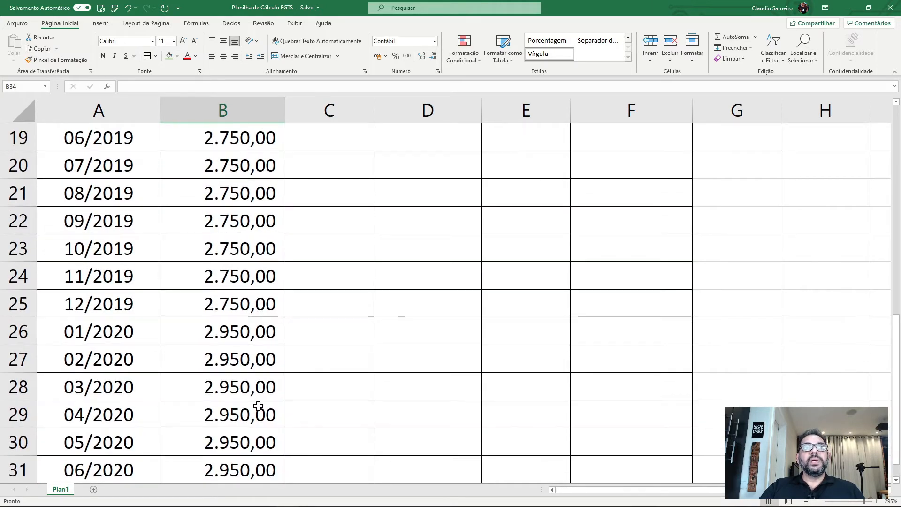
{"action": "scroll", "coordinate": [258, 406], "scroll_direction": "up", "scroll_amount": 6}
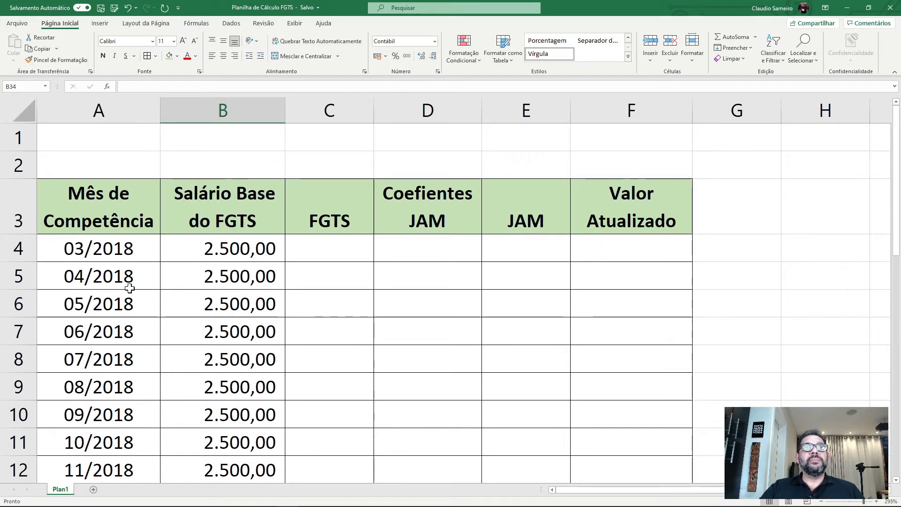
{"action": "left_click", "coordinate": [123, 249]}
{"action": "scroll", "coordinate": [125, 282], "scroll_direction": "down", "scroll_amount": 10}
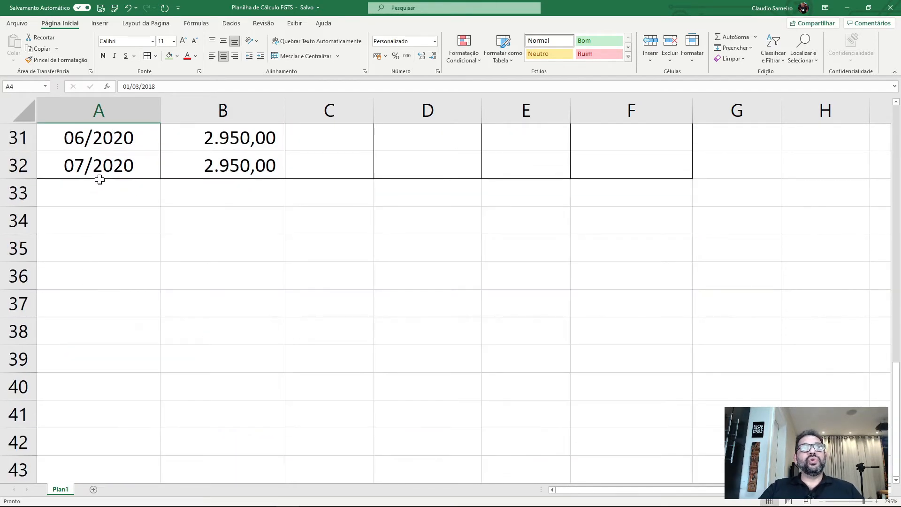
{"action": "left_click", "coordinate": [90, 174]}
{"action": "scroll", "coordinate": [182, 247], "scroll_direction": "up", "scroll_amount": 2}
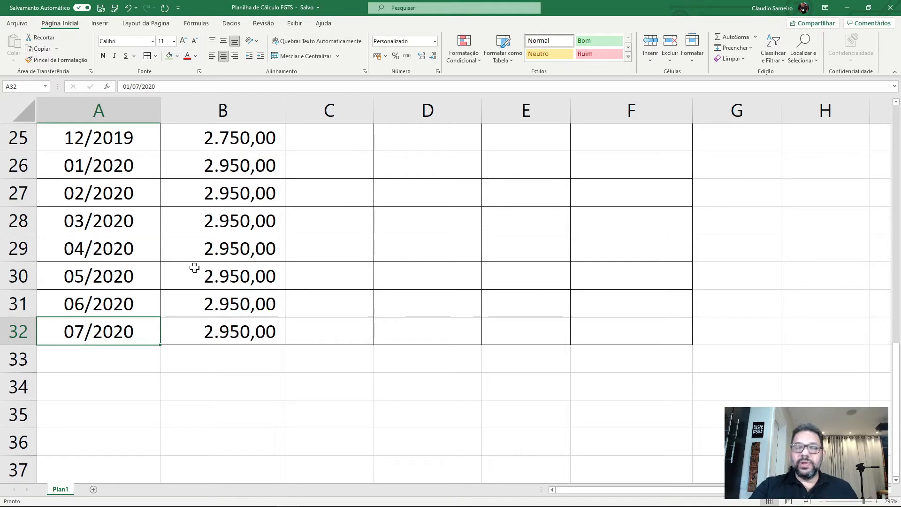
{"action": "left_click", "coordinate": [261, 369]}
{"action": "scroll", "coordinate": [261, 369], "scroll_direction": "up", "scroll_amount": 8}
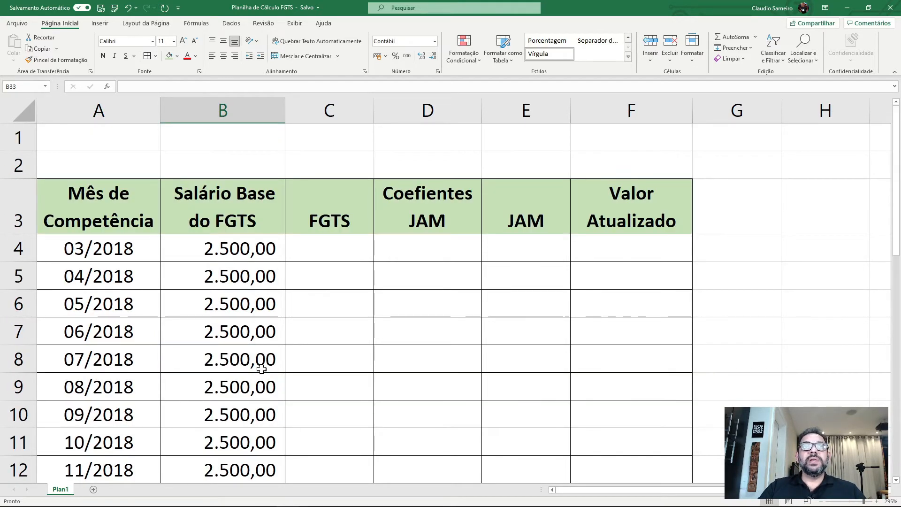
{"action": "left_click", "coordinate": [323, 250]}
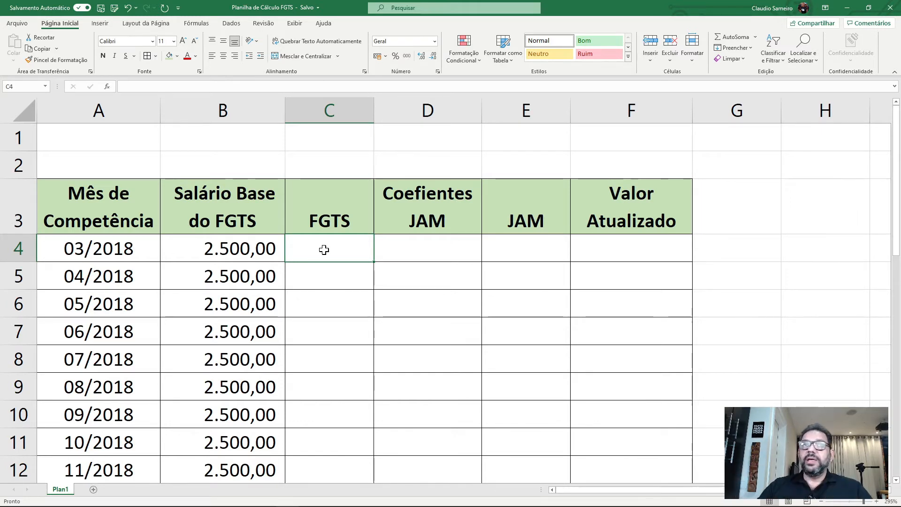
{"action": "left_click", "coordinate": [324, 286]}
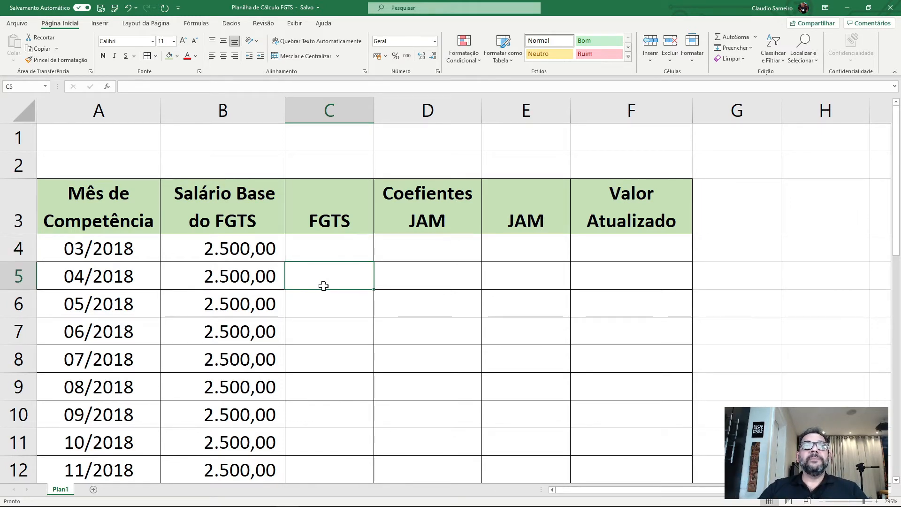
{"action": "scroll", "coordinate": [311, 280], "scroll_direction": "down", "scroll_amount": 1}
{"action": "scroll", "coordinate": [267, 242], "scroll_direction": "up", "scroll_amount": 1}
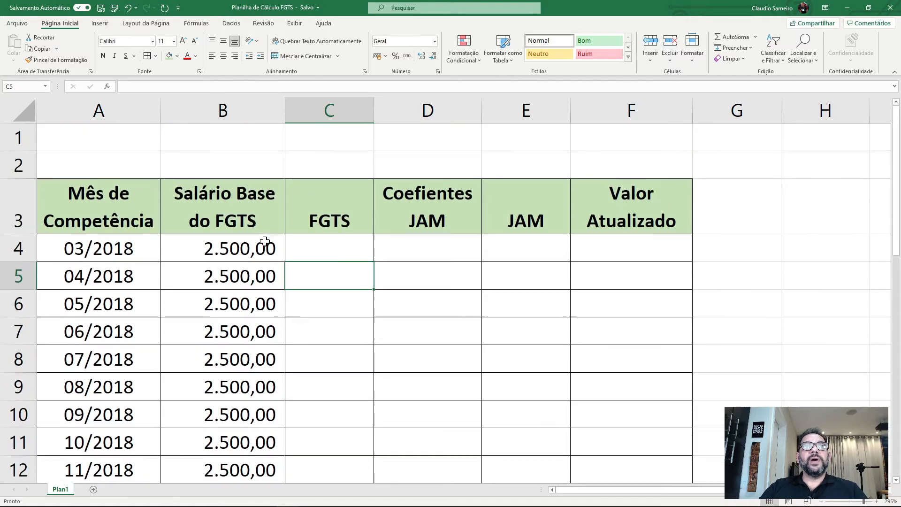
{"action": "left_click", "coordinate": [265, 242]}
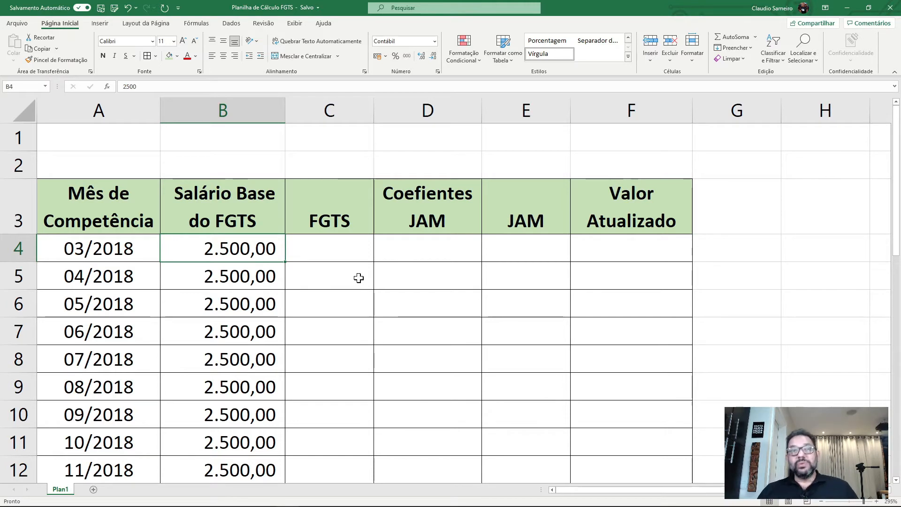
{"action": "left_click", "coordinate": [347, 245]}
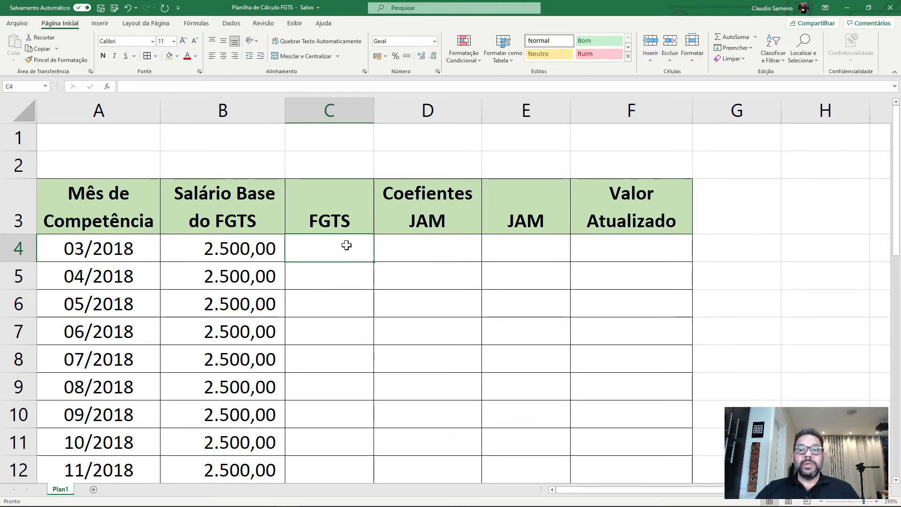
{"action": "left_click", "coordinate": [332, 302]}
{"action": "left_click", "coordinate": [337, 256]}
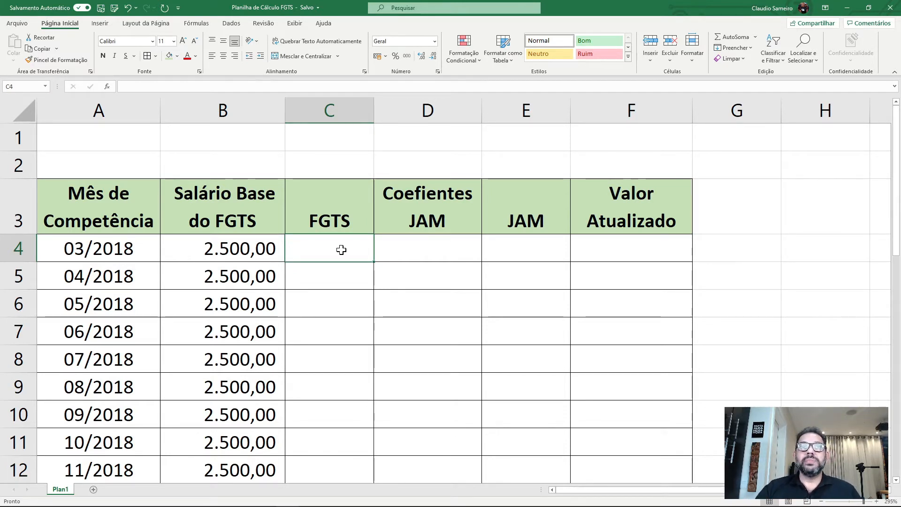
{"action": "left_click", "coordinate": [341, 277]}
{"action": "left_click", "coordinate": [339, 240]}
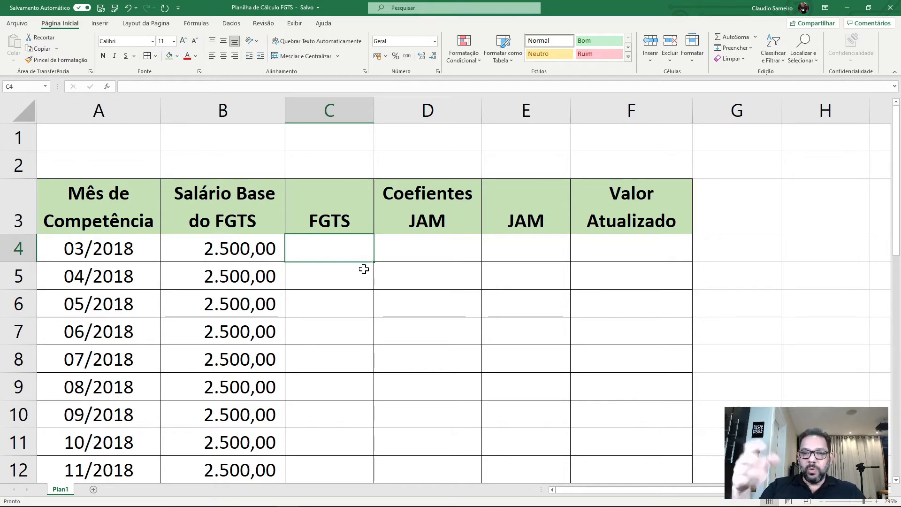
Enter the formula =B4% in C4 as the FGTS for 03/2018
{"action": "left_click", "coordinate": [359, 300]}
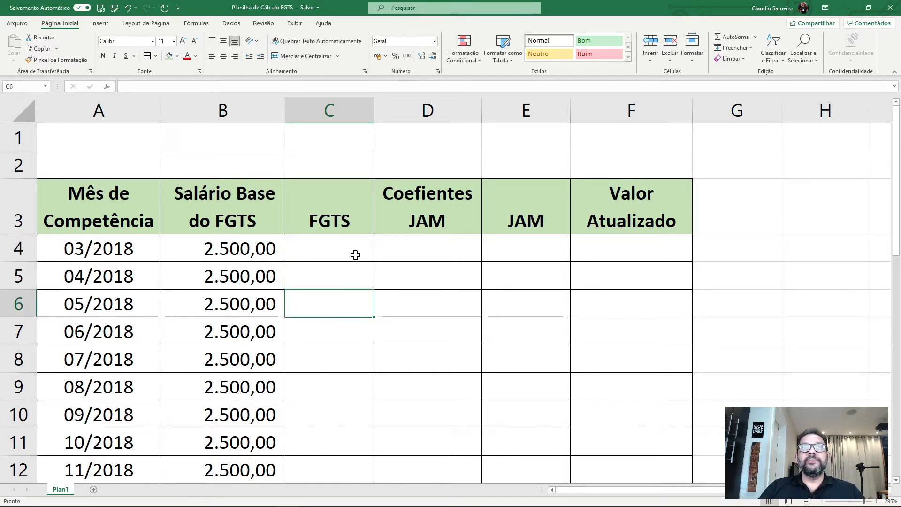
{"action": "left_click", "coordinate": [355, 252]}
{"action": "type", "text": "="}
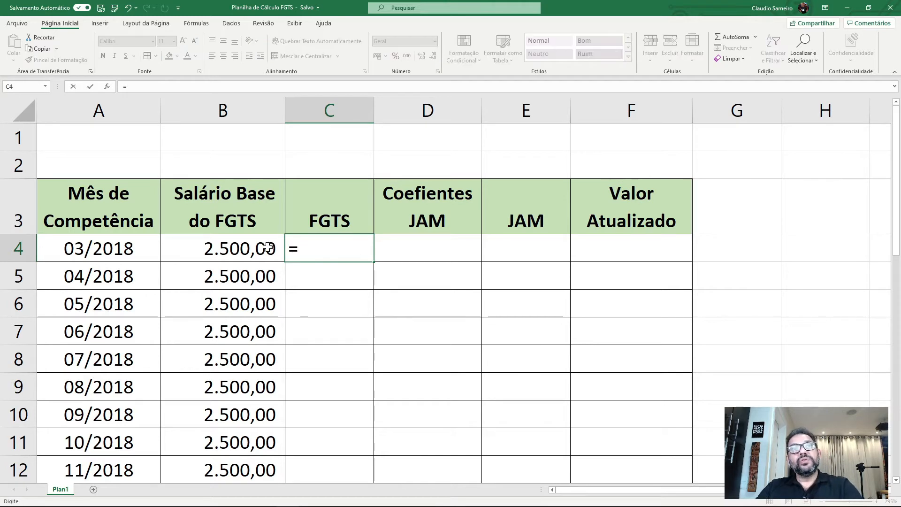
{"action": "left_click", "coordinate": [266, 247]}
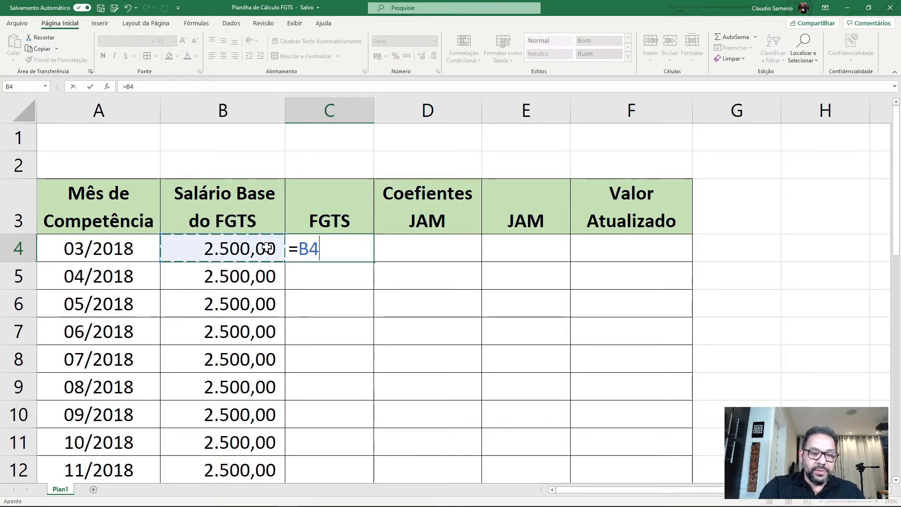
{"action": "type", "text": "%"}
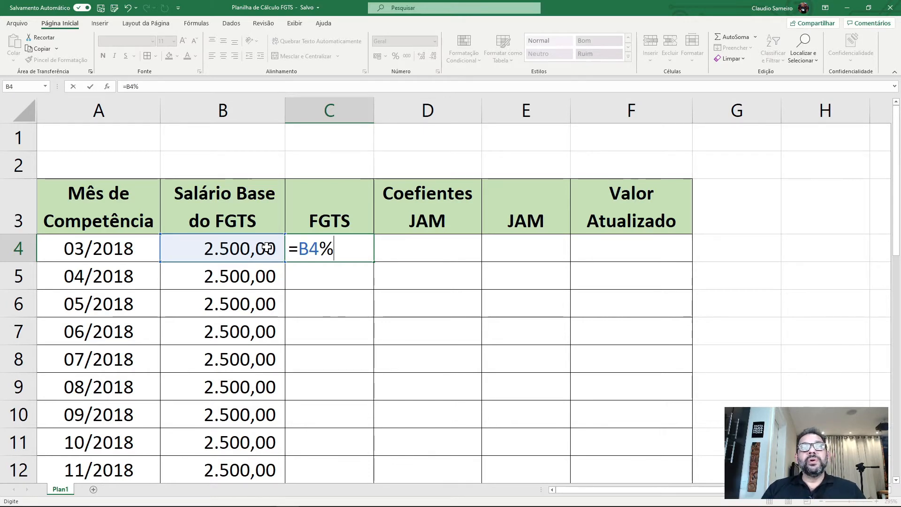
{"action": "key", "text": "Return"}
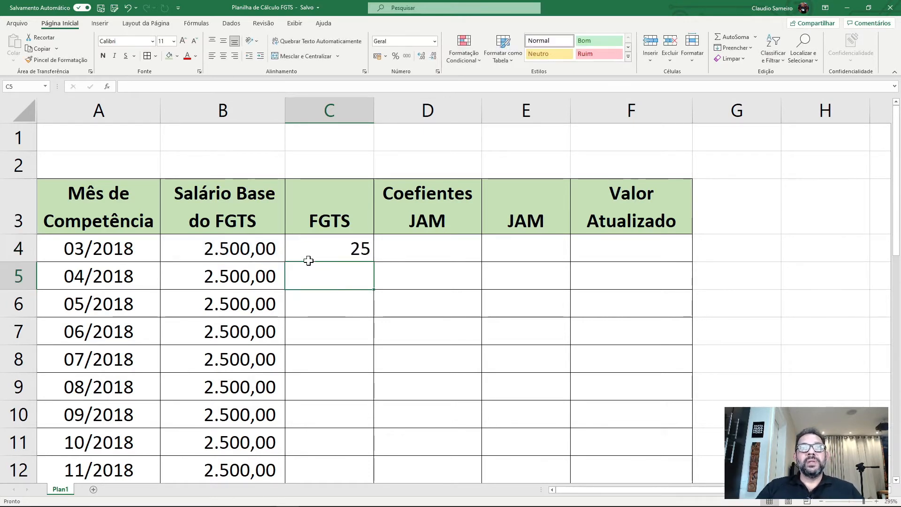
Format the whole FGTS column C with the comma number style
{"action": "left_click", "coordinate": [343, 110]}
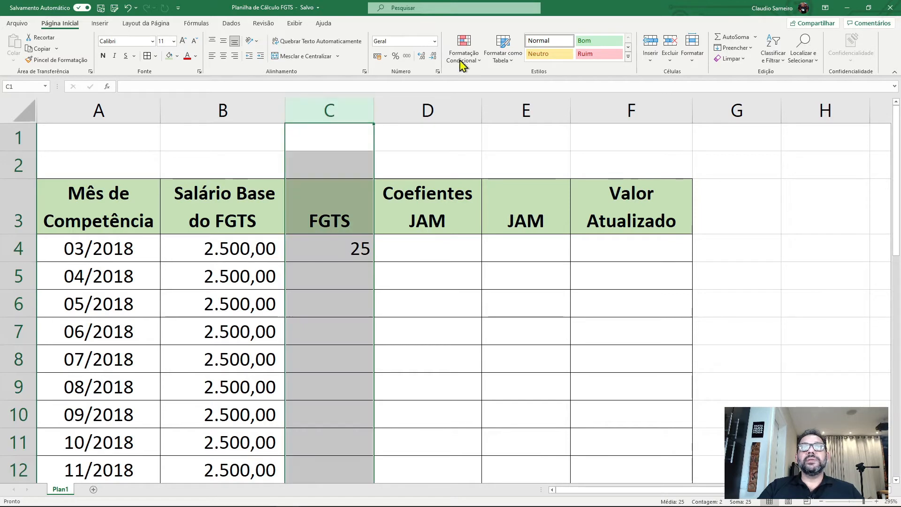
{"action": "left_click", "coordinate": [406, 56]}
{"action": "left_click", "coordinate": [340, 300]}
{"action": "left_click", "coordinate": [329, 245]}
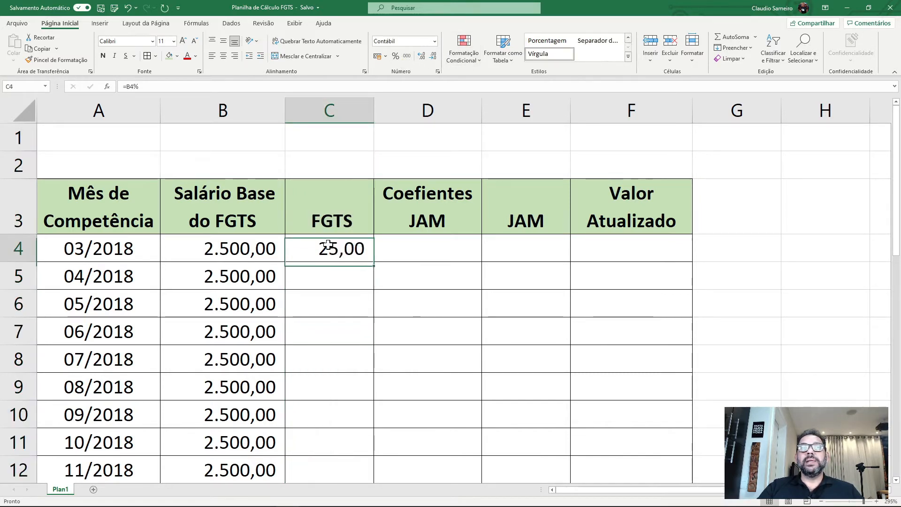
{"action": "left_click_drag", "start_coordinate": [338, 300], "coordinate": [335, 278]}
{"action": "left_click", "coordinate": [334, 249]}
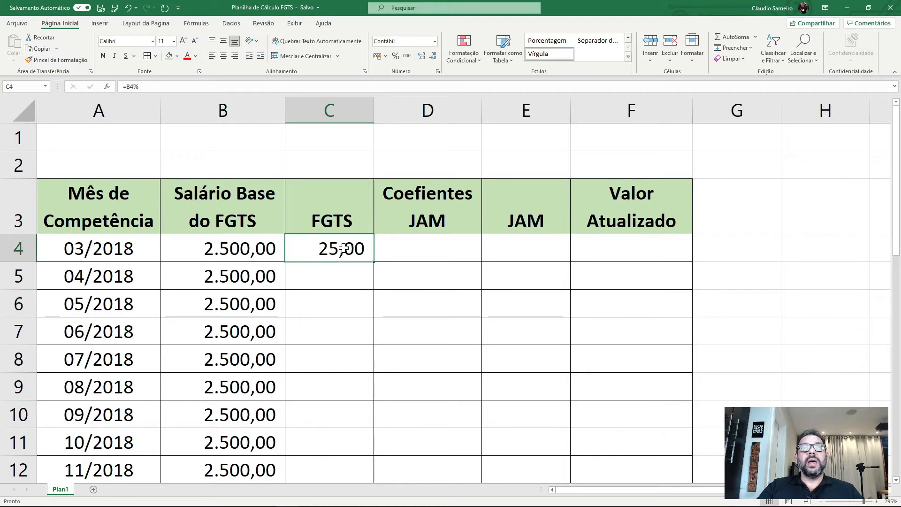
{"action": "type", "text": "="}
{"action": "left_click", "coordinate": [235, 247]}
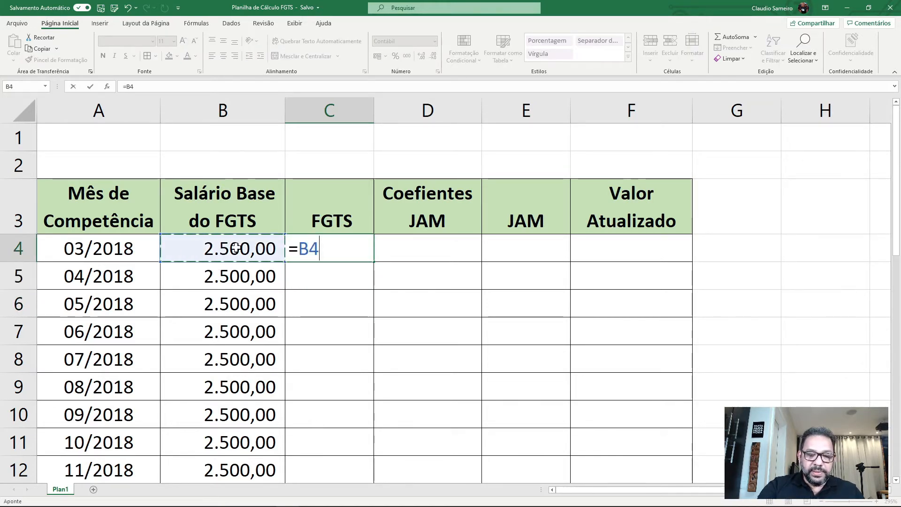
{"action": "type", "text": "*8%"}
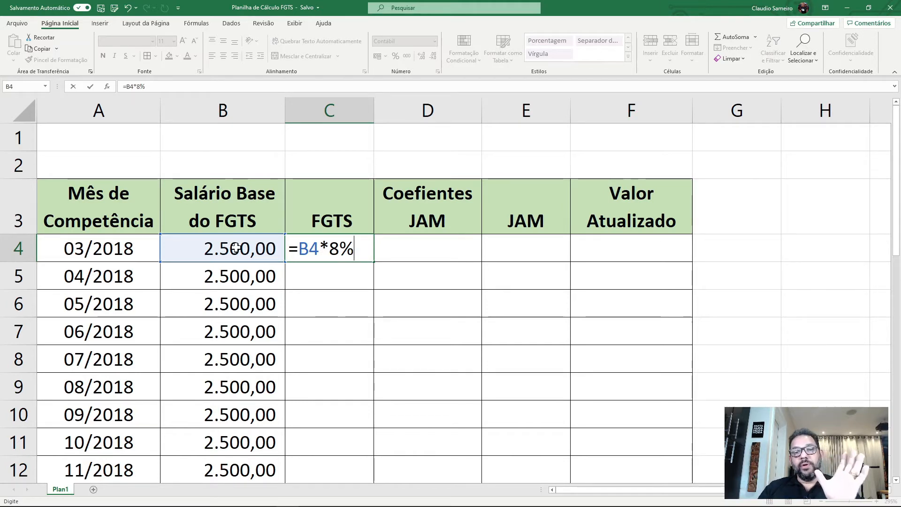
{"action": "key", "text": "BackSpace"}
{"action": "key", "text": "BackSpace"}
{"action": "key", "text": "BackSpace"}
{"action": "key", "text": "BackSpace"}
{"action": "key", "text": "BackSpace"}
{"action": "key", "text": "BackSpace"}
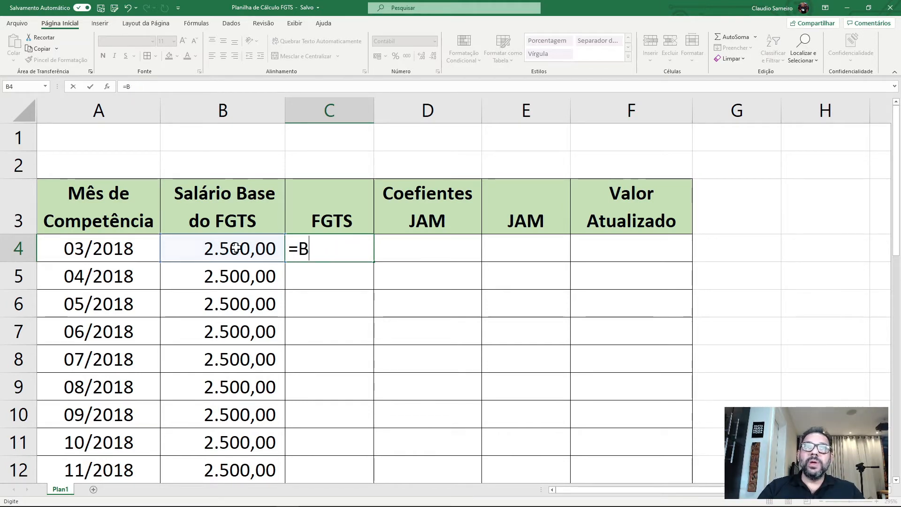
{"action": "key", "text": "Return"}
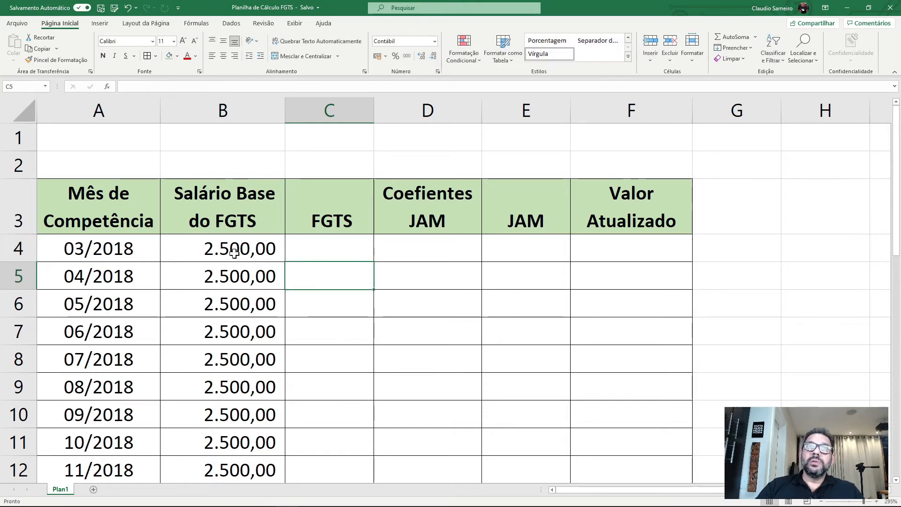
Calculate the 03/2018 FGTS in C4 as 8% of the base salary with the formula =B4*8%
{"action": "left_click", "coordinate": [319, 246]}
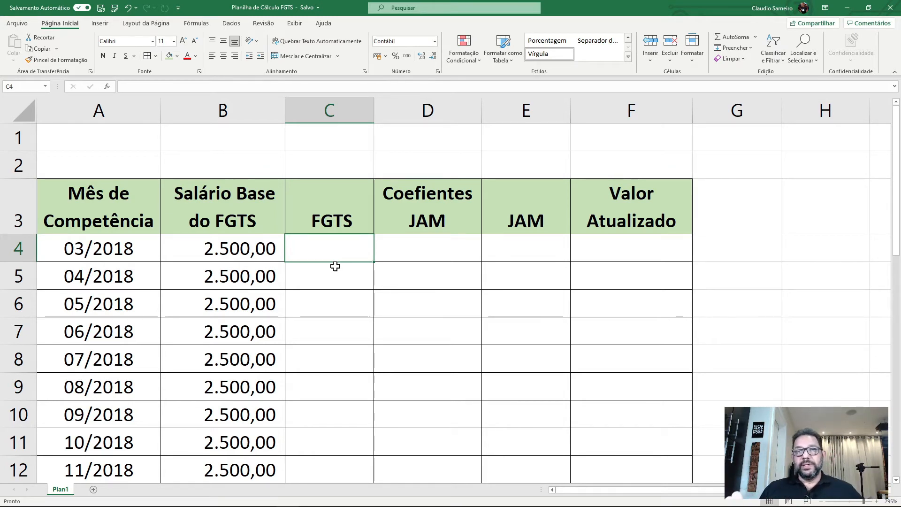
{"action": "left_click", "coordinate": [341, 296]}
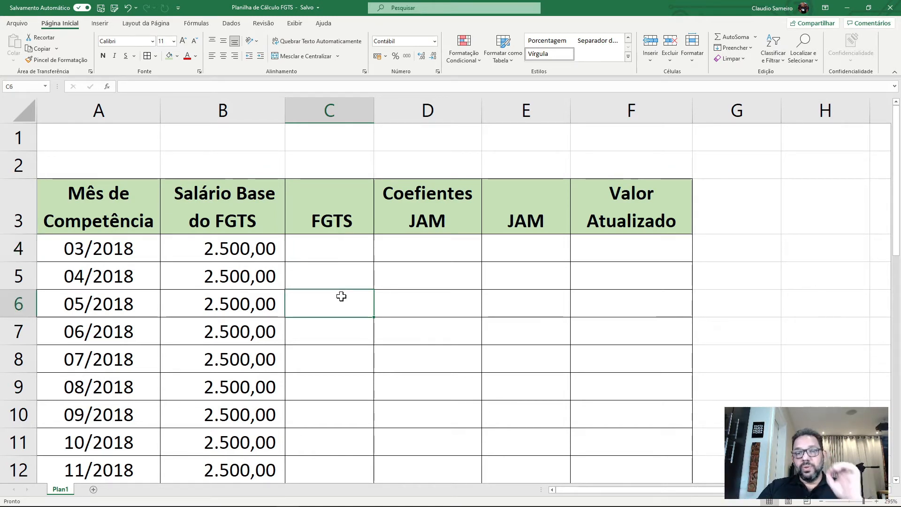
{"action": "left_click", "coordinate": [329, 281]}
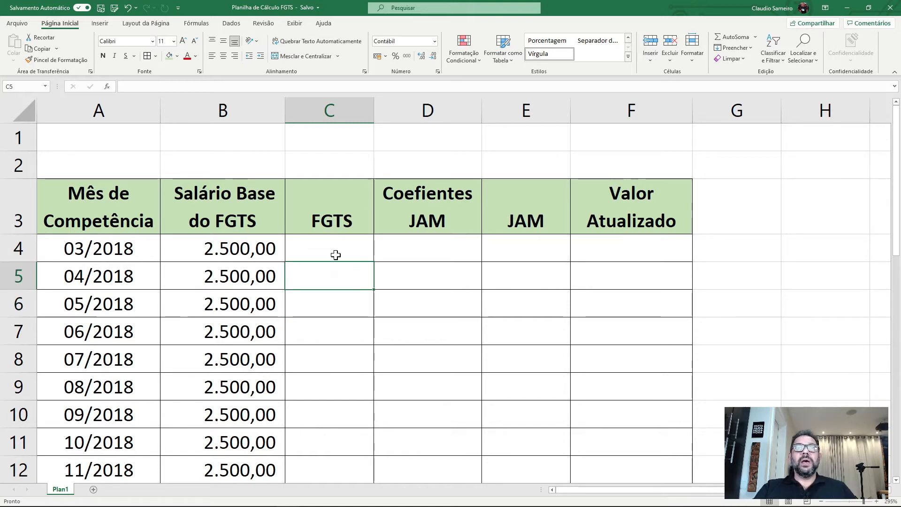
{"action": "left_click", "coordinate": [336, 253]}
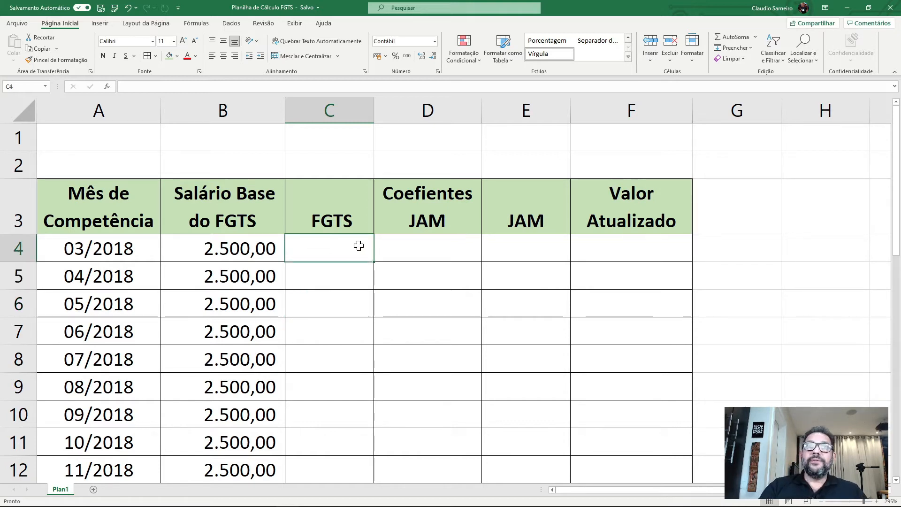
{"action": "type", "text": "="}
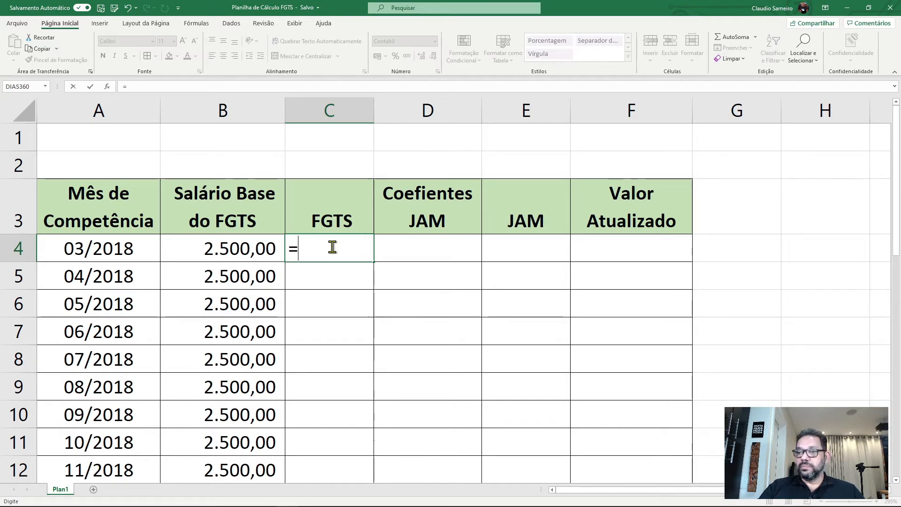
{"action": "left_click", "coordinate": [238, 251]}
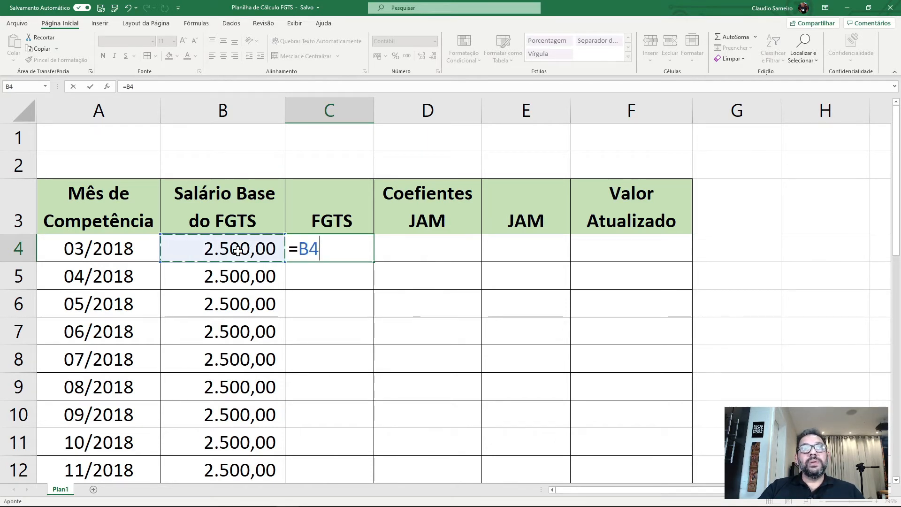
{"action": "type", "text": "*"}
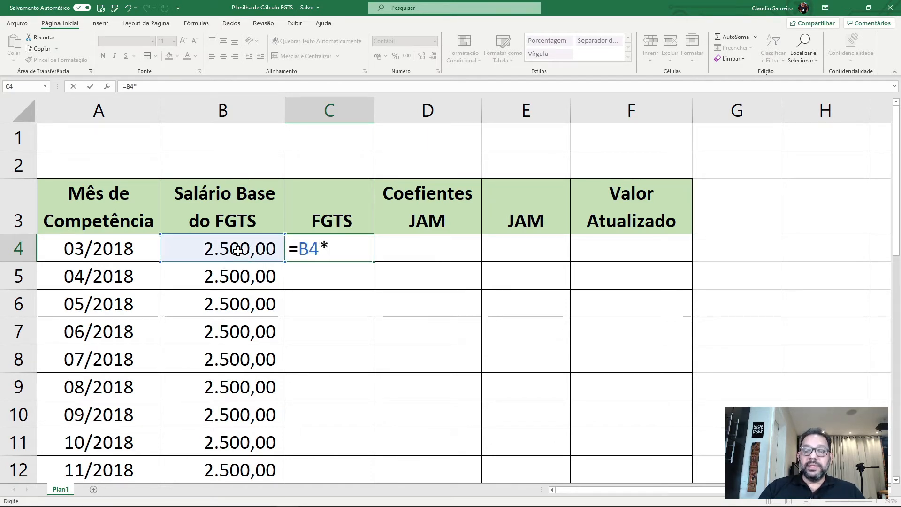
{"action": "type", "text": "8"}
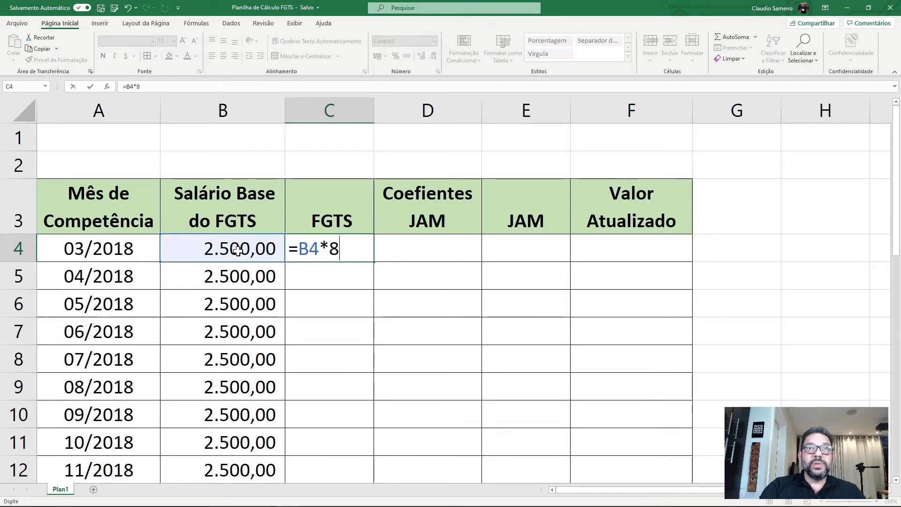
{"action": "type", "text": "%"}
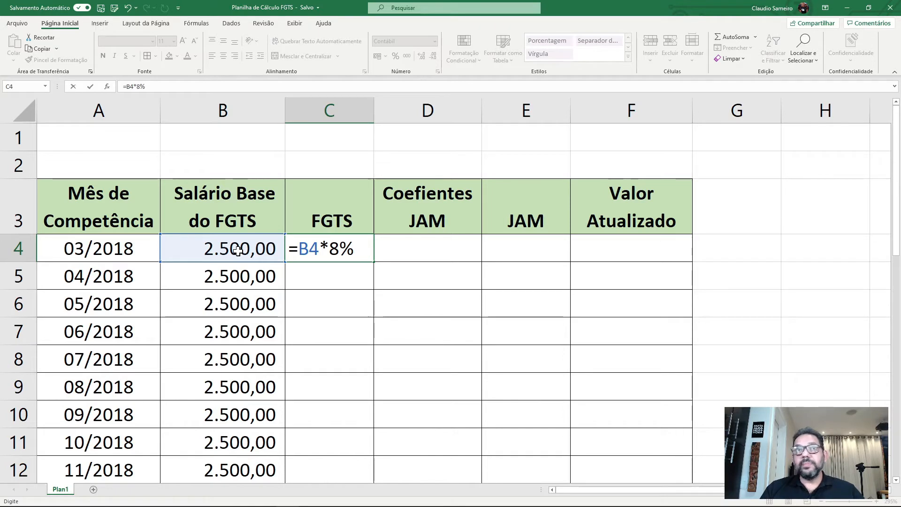
{"action": "key", "text": "Return"}
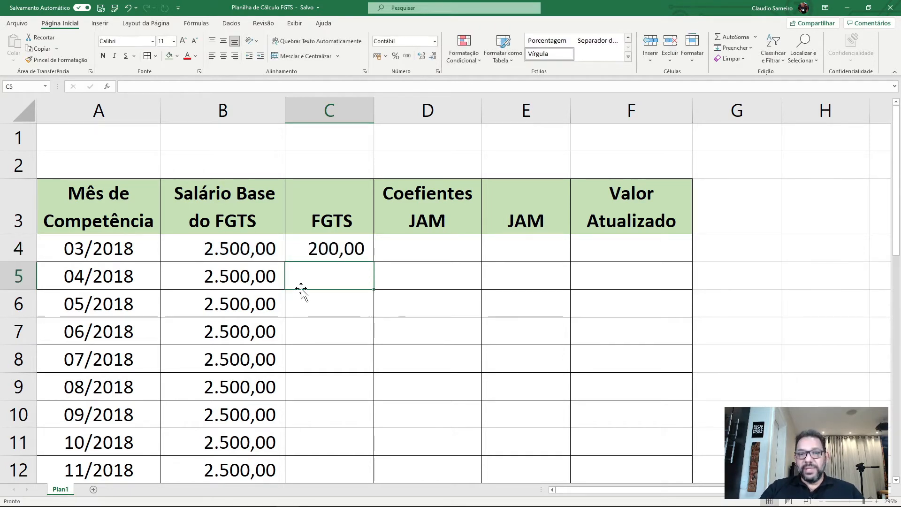
Fill the FGTS formula from C4 down through 07/2020 in C32
{"action": "left_click", "coordinate": [325, 251]}
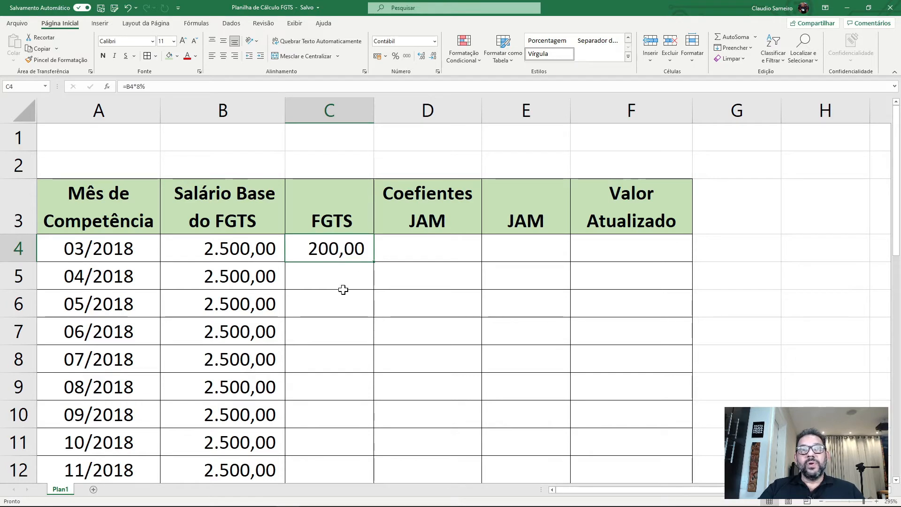
{"action": "left_click", "coordinate": [343, 289]}
{"action": "left_click", "coordinate": [335, 256]}
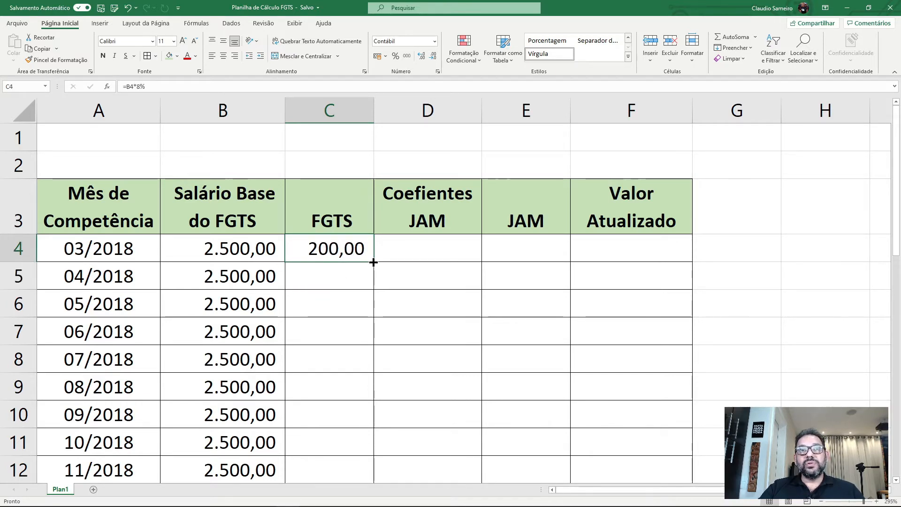
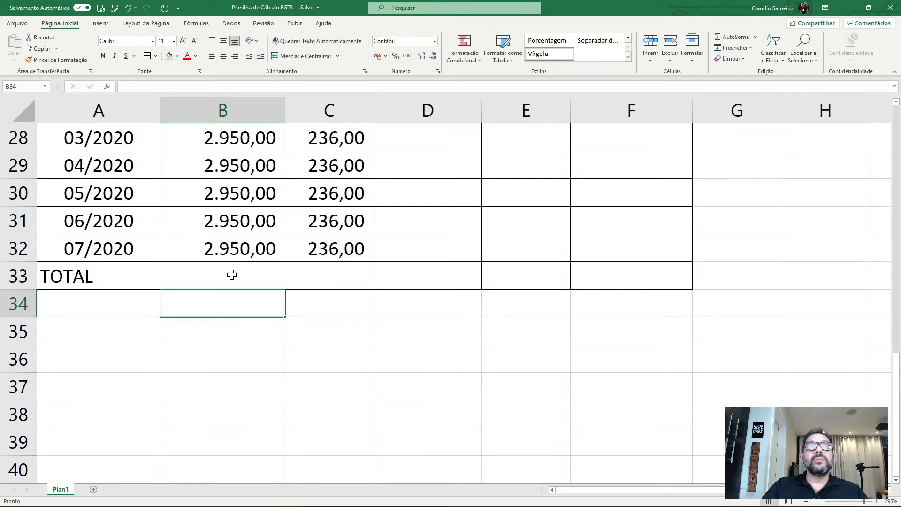
Total the base salaries in B33 of the TOTAL row with AutoSum over B4:B32
{"action": "left_click", "coordinate": [243, 279]}
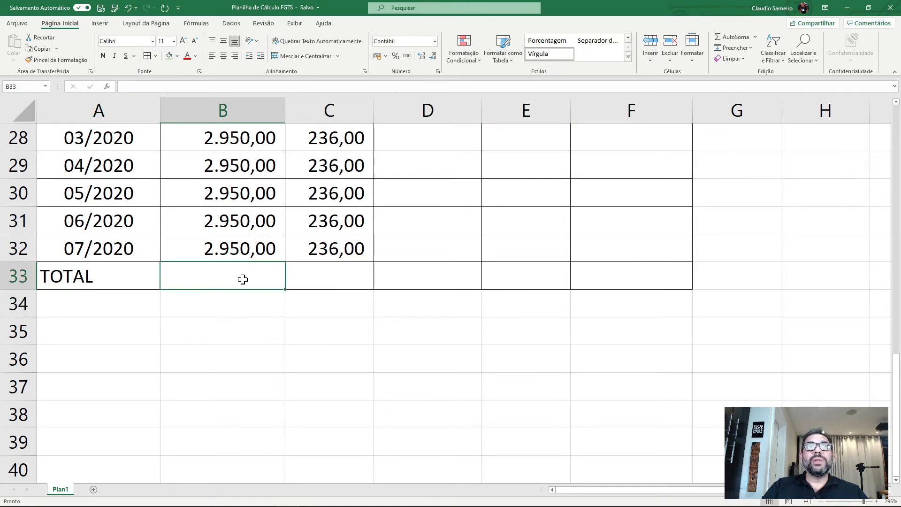
{"action": "scroll", "coordinate": [242, 279], "scroll_direction": "down", "scroll_amount": 2}
{"action": "scroll", "coordinate": [243, 279], "scroll_direction": "down", "scroll_amount": 2}
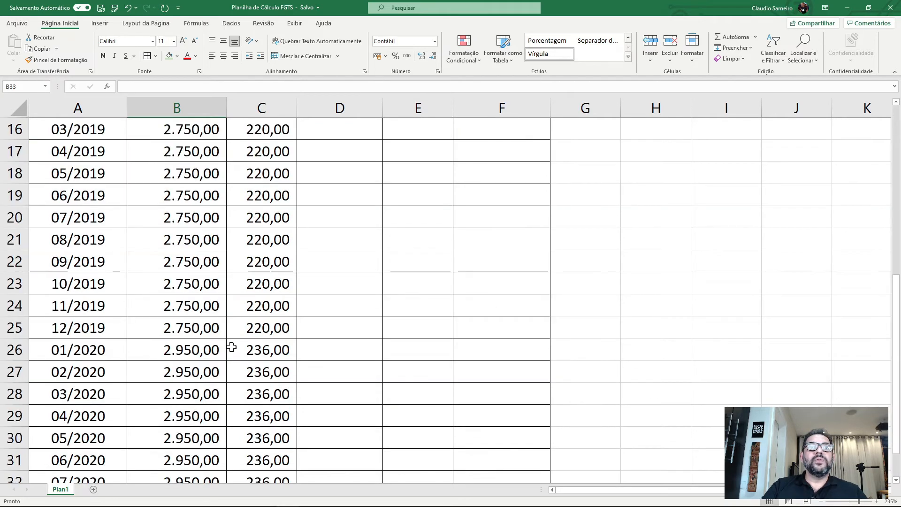
{"action": "scroll", "coordinate": [233, 335], "scroll_direction": "down", "scroll_amount": 5}
{"action": "scroll", "coordinate": [216, 300], "scroll_direction": "up", "scroll_amount": 2}
{"action": "scroll", "coordinate": [202, 338], "scroll_direction": "up", "scroll_amount": 2}
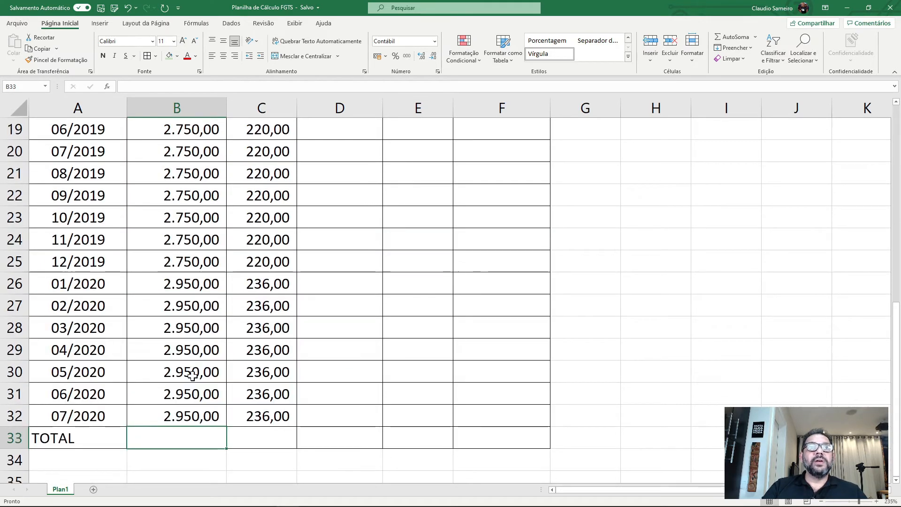
{"action": "scroll", "coordinate": [195, 371], "scroll_direction": "down", "scroll_amount": 2}
{"action": "left_click", "coordinate": [198, 346]}
{"action": "left_click", "coordinate": [197, 307]}
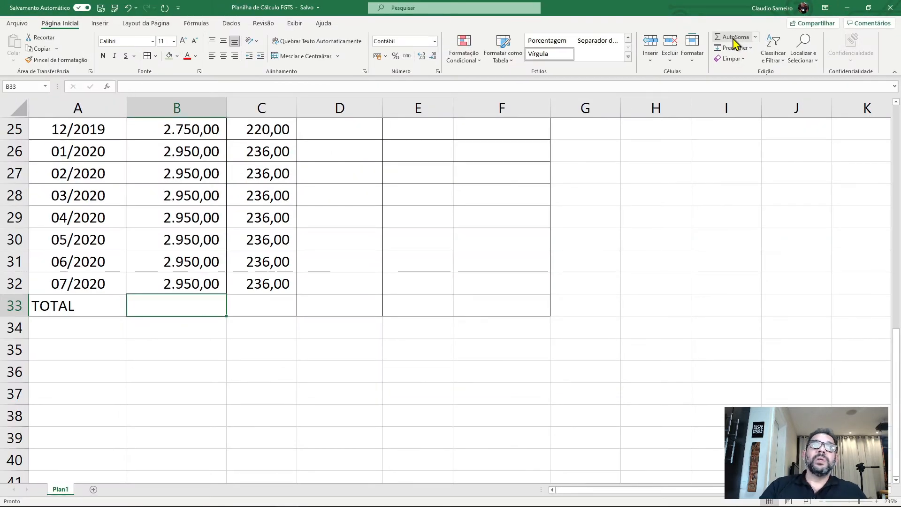
{"action": "left_click", "coordinate": [733, 40]}
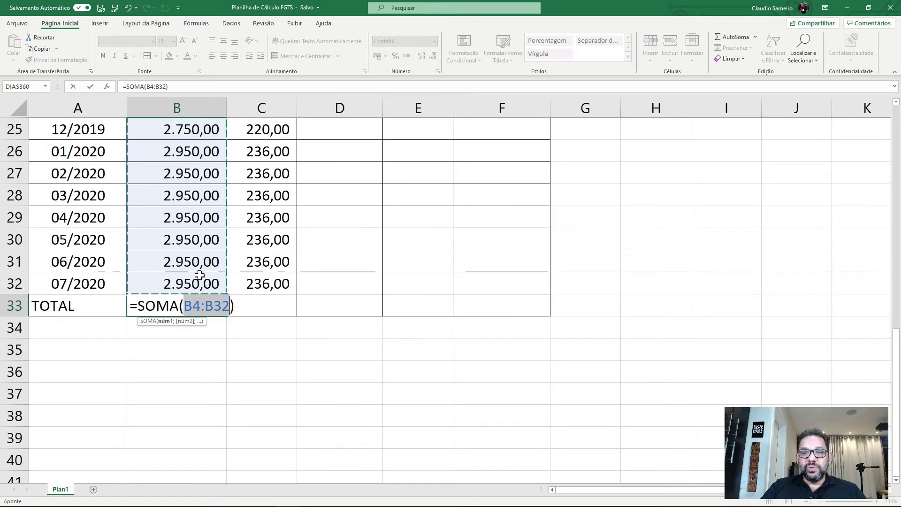
{"action": "scroll", "coordinate": [199, 276], "scroll_direction": "up", "scroll_amount": 8}
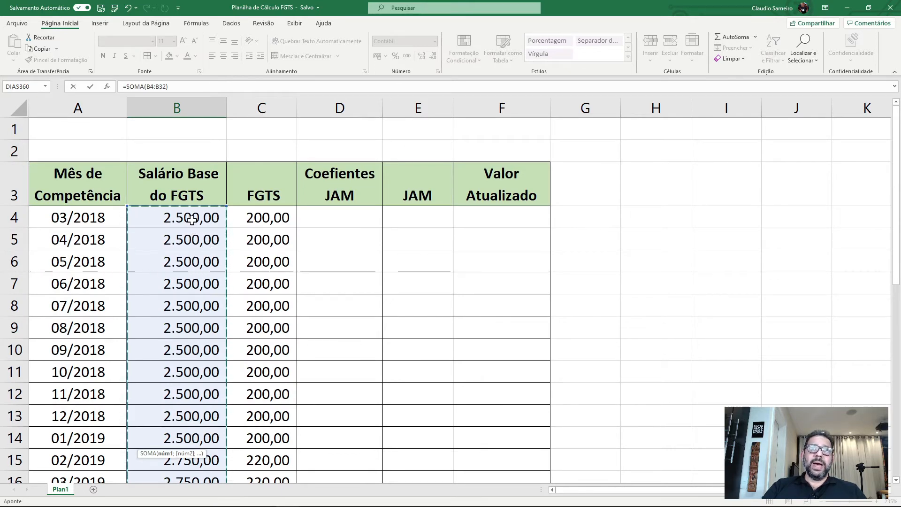
{"action": "scroll", "coordinate": [192, 221], "scroll_direction": "down", "scroll_amount": 7}
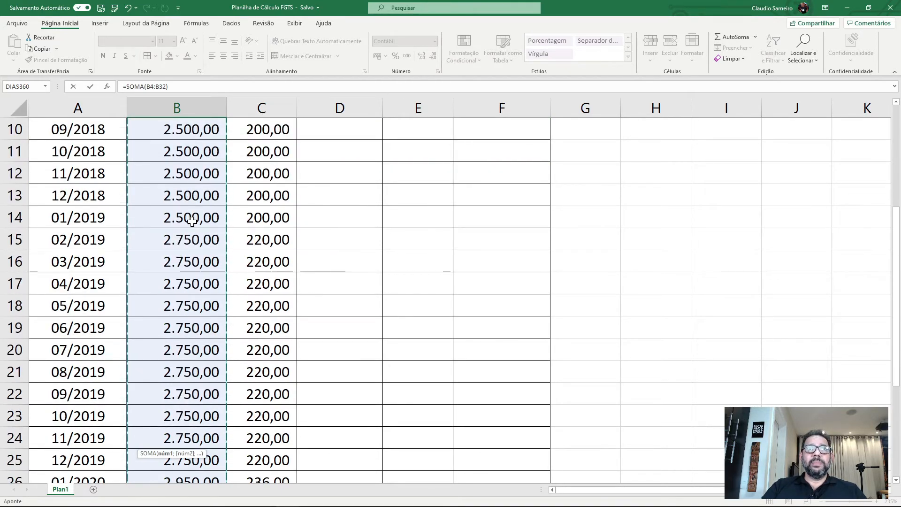
{"action": "scroll", "coordinate": [192, 224], "scroll_direction": "down", "scroll_amount": 1}
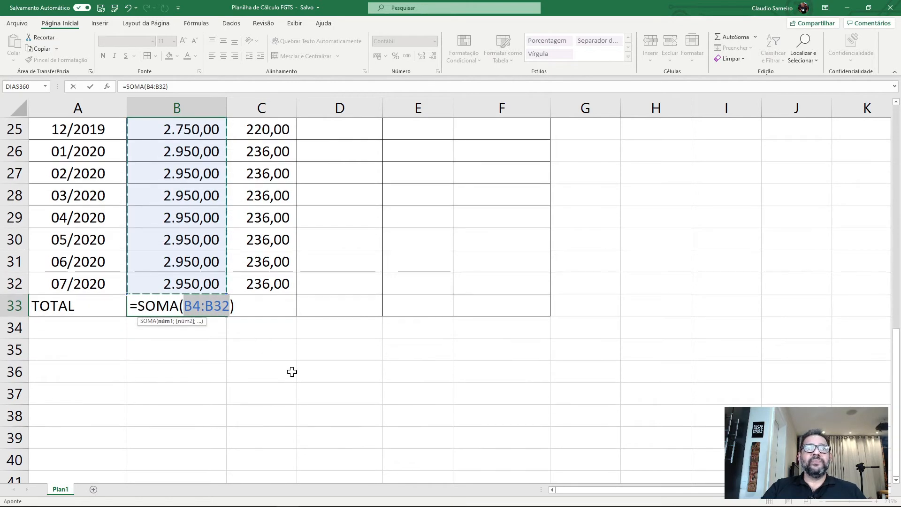
{"action": "key", "text": "Return"}
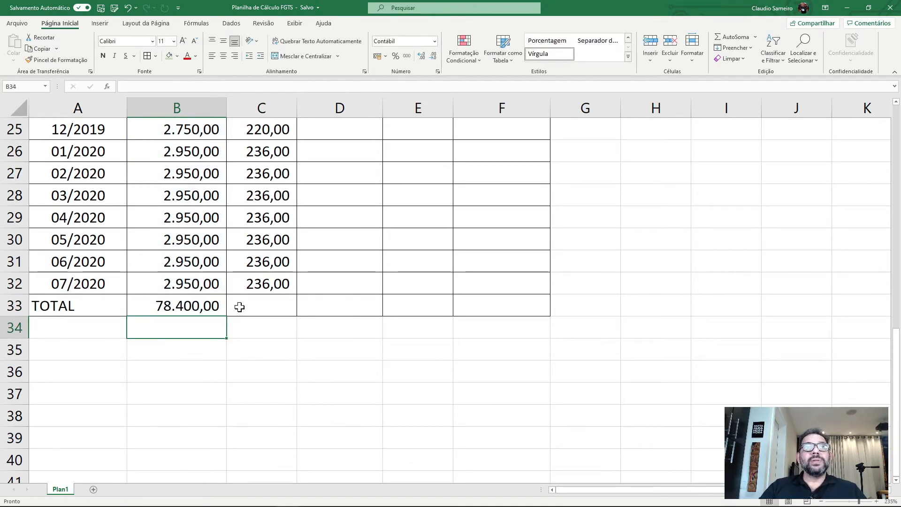
{"action": "left_click", "coordinate": [178, 108]}
{"action": "left_click", "coordinate": [223, 372]}
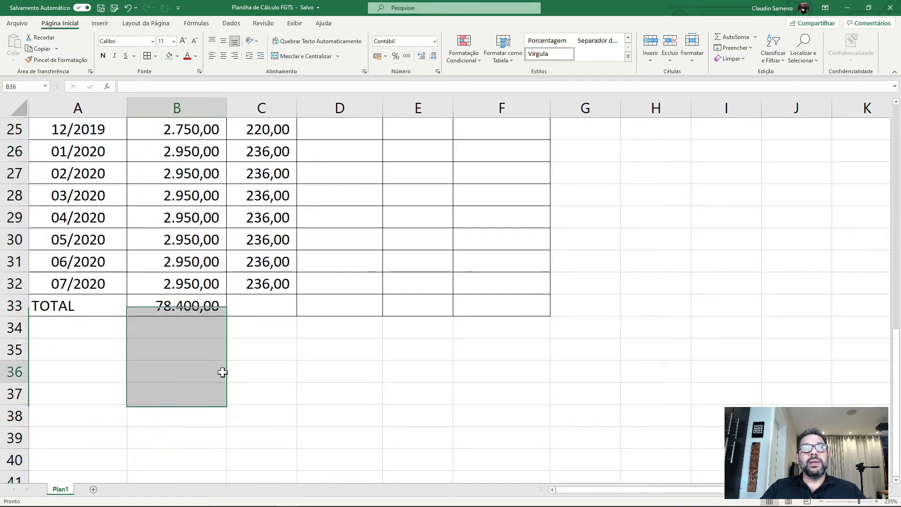
Extend the TOTAL row's sum formula from B33 into C33 to total the FGTS column
{"action": "left_click", "coordinate": [194, 309]}
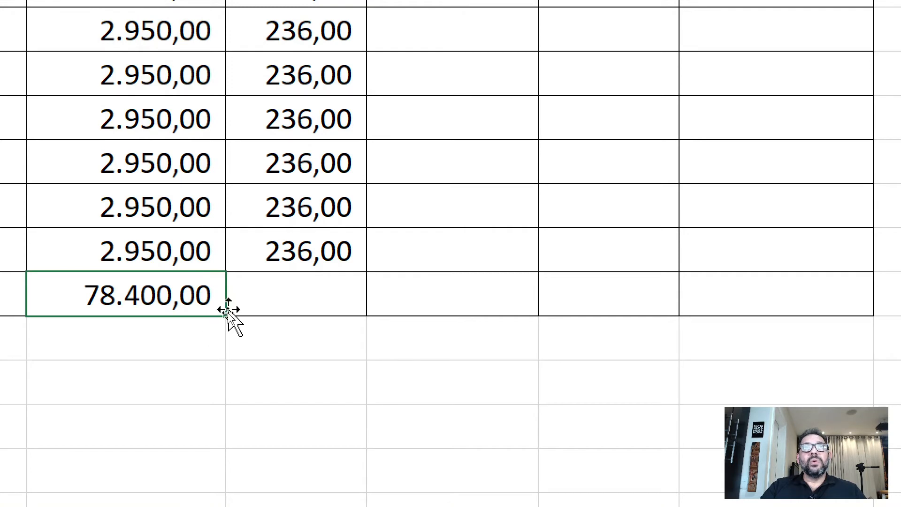
{"action": "left_click_drag", "start_coordinate": [228, 317], "coordinate": [332, 324]}
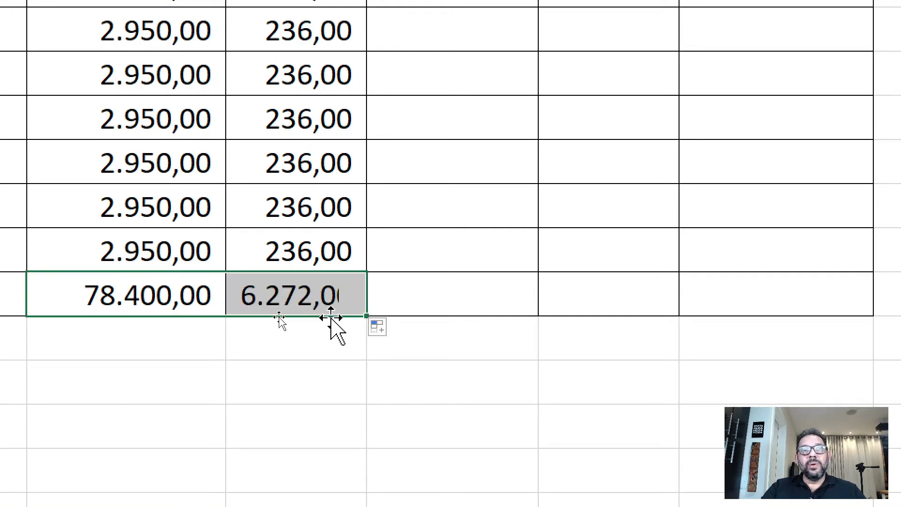
{"action": "left_click", "coordinate": [309, 351]}
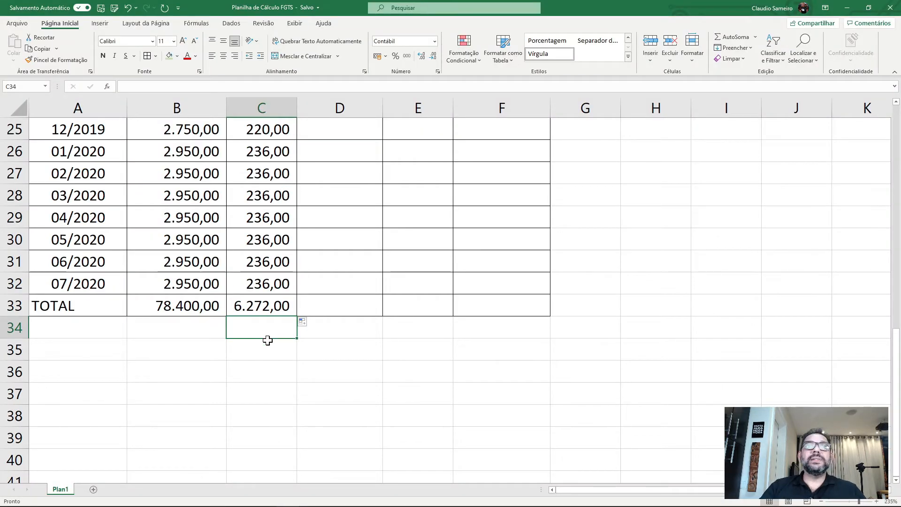
{"action": "scroll", "coordinate": [267, 351], "scroll_direction": "up", "scroll_amount": 8}
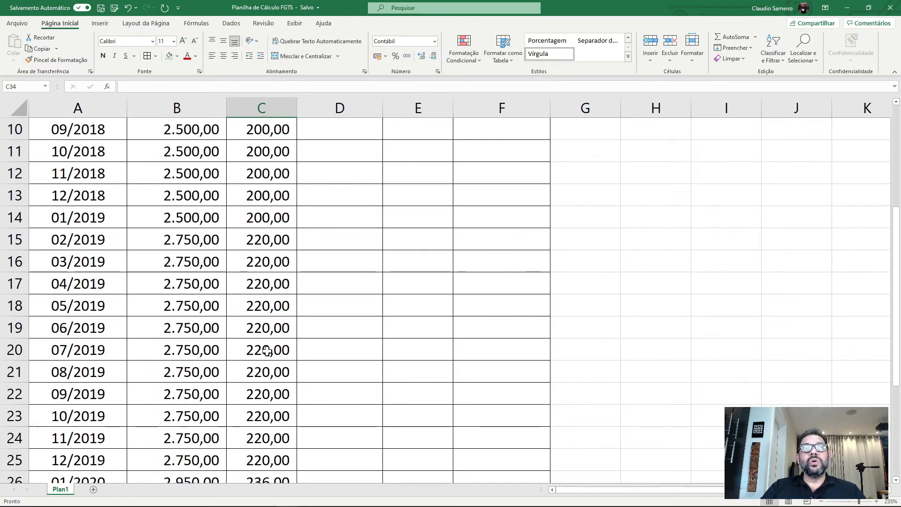
{"action": "scroll", "coordinate": [267, 351], "scroll_direction": "down", "scroll_amount": 6}
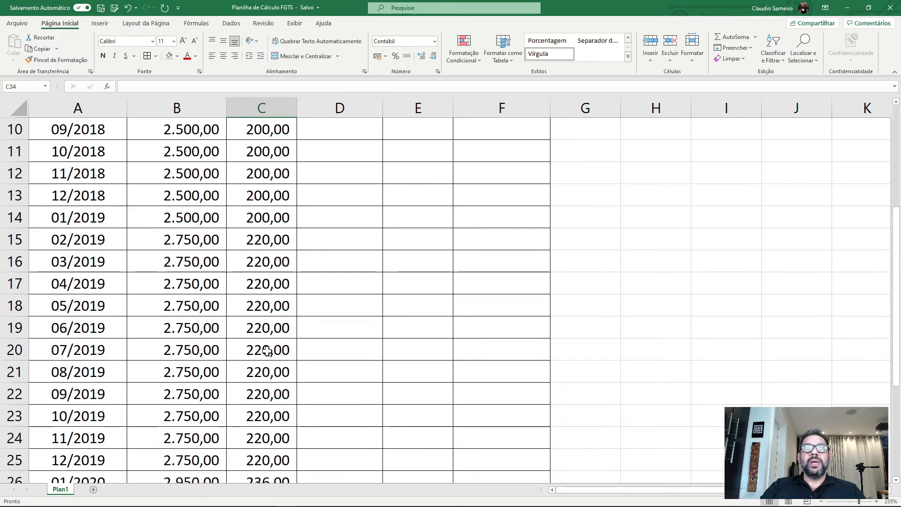
{"action": "scroll", "coordinate": [269, 359], "scroll_direction": "down", "scroll_amount": 2}
{"action": "left_click", "coordinate": [264, 366]}
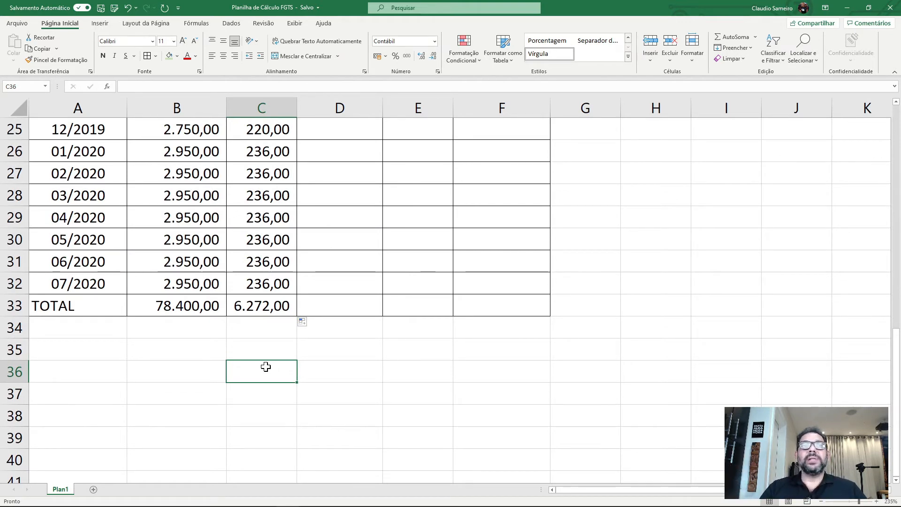
Make the whole TOTAL row 33 bold and auto-fit the width of column C to its contents
{"action": "left_click", "coordinate": [15, 305]}
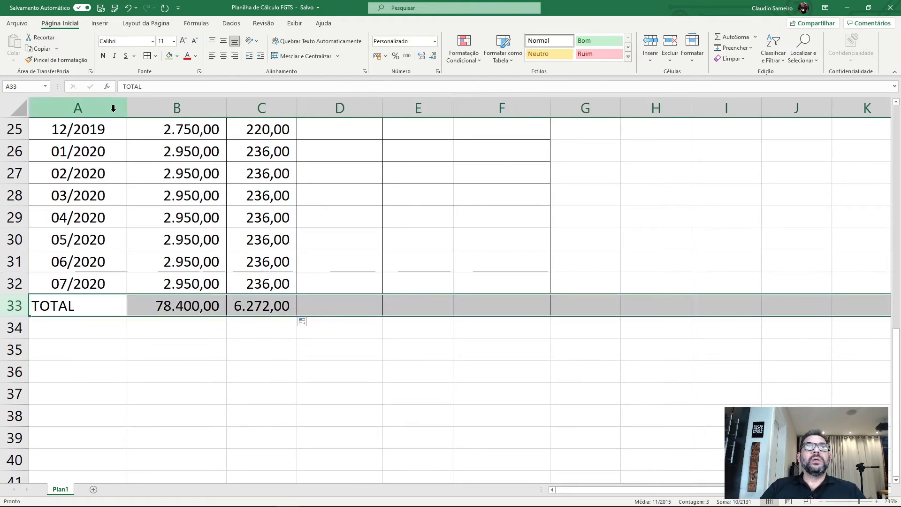
{"action": "left_click", "coordinate": [104, 56]}
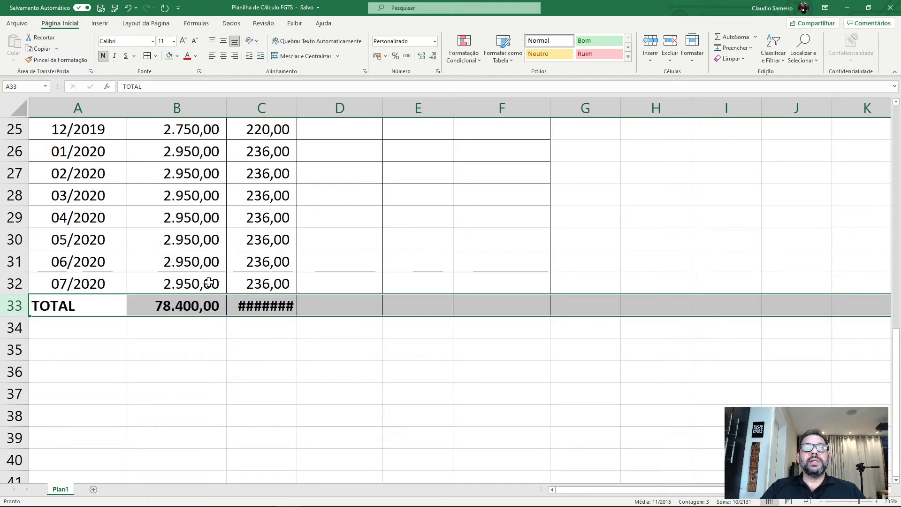
{"action": "left_click", "coordinate": [276, 347]}
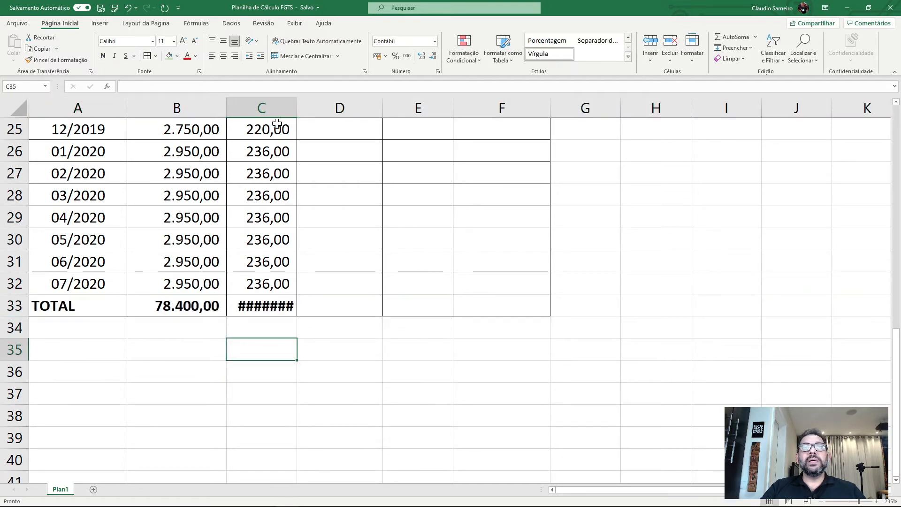
{"action": "double_click", "coordinate": [297, 107]}
{"action": "left_click", "coordinate": [362, 339]}
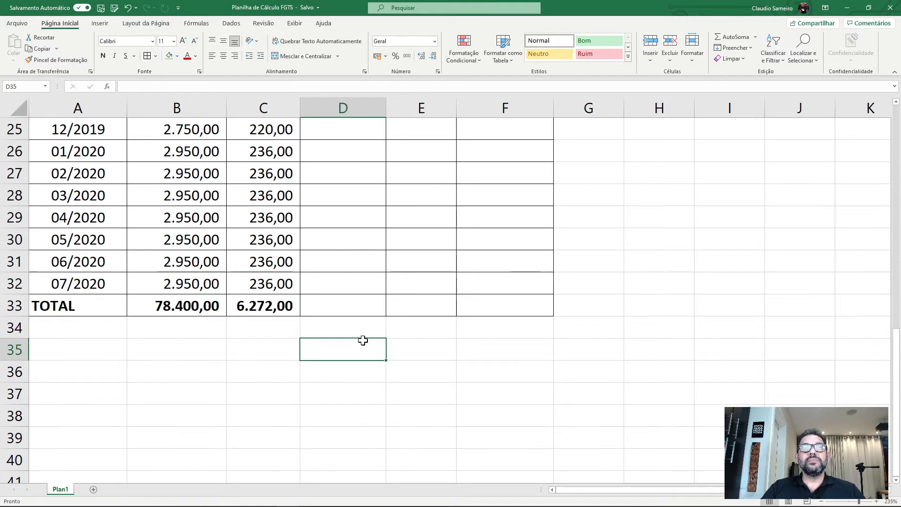
Enter 1 as the JAM coefficient for 03/2018 in D4
{"action": "scroll", "coordinate": [363, 340], "scroll_direction": "up", "scroll_amount": 8}
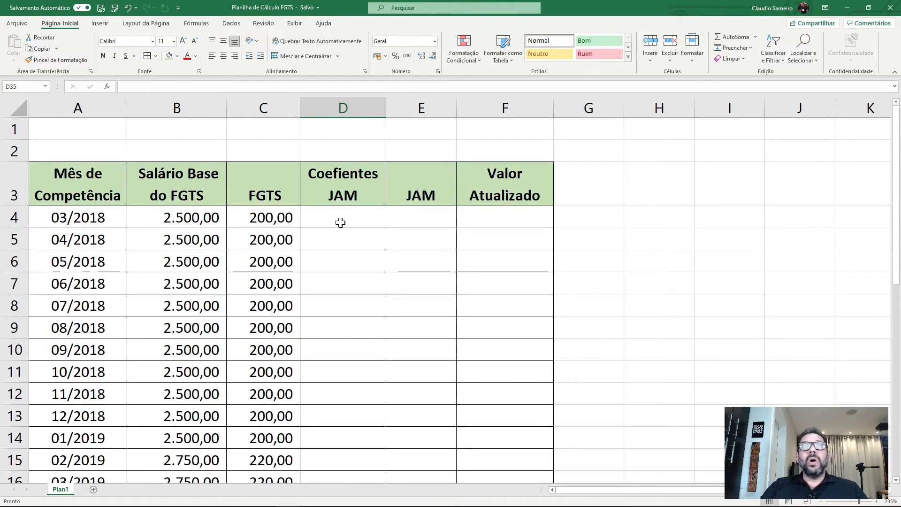
{"action": "left_click", "coordinate": [341, 222]}
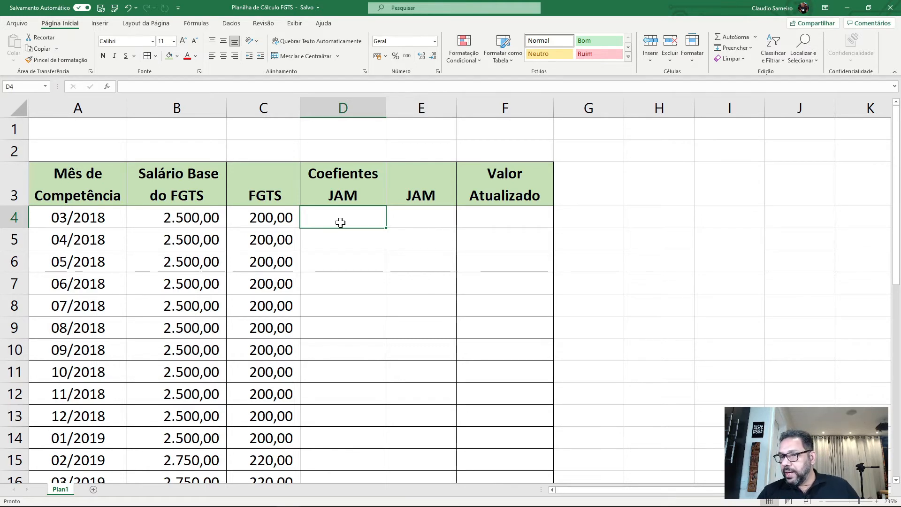
{"action": "key", "text": "Return"}
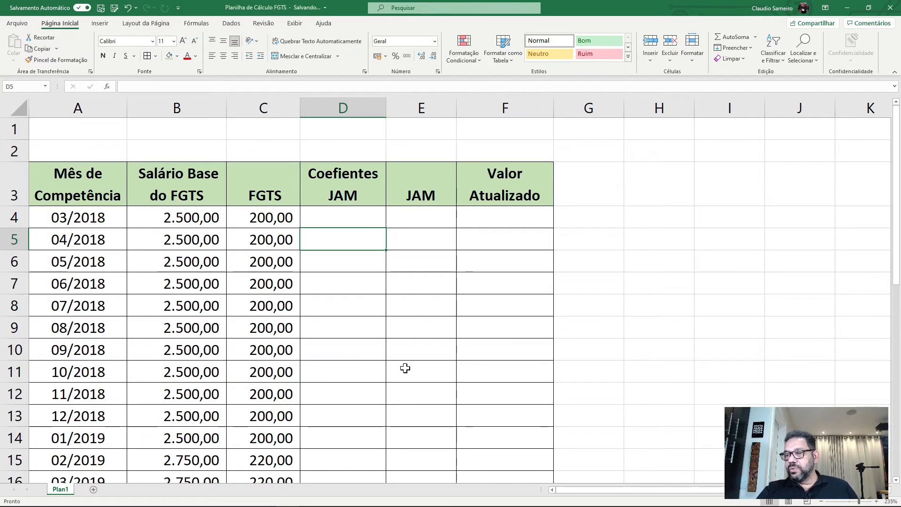
{"action": "left_click", "coordinate": [336, 255]}
{"action": "left_click", "coordinate": [347, 214]}
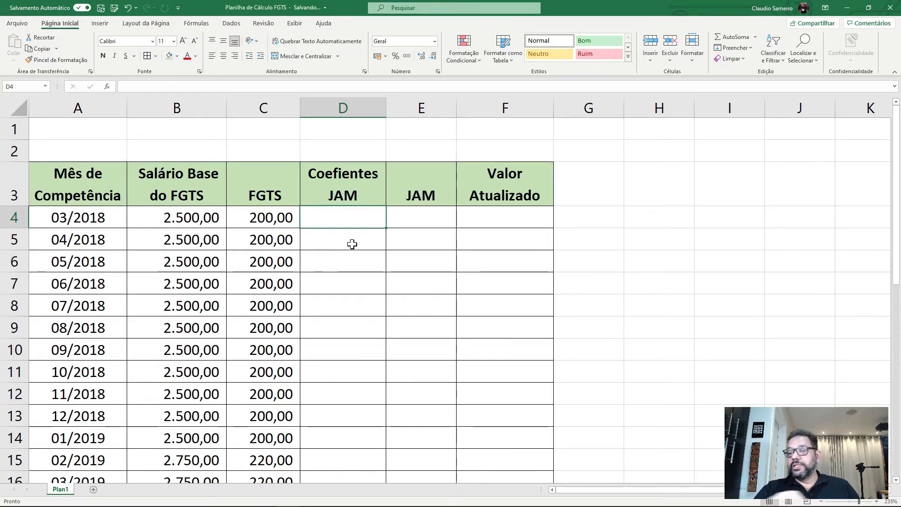
{"action": "left_click", "coordinate": [349, 268]}
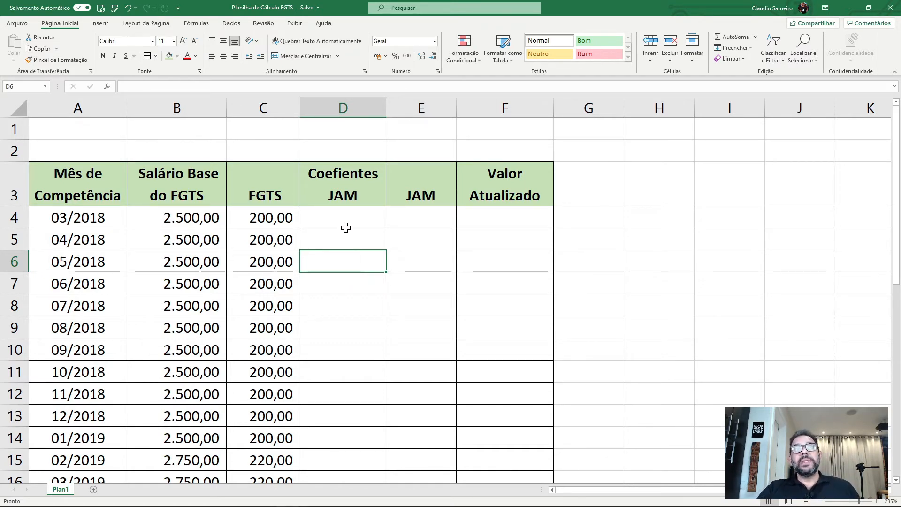
{"action": "left_click", "coordinate": [339, 214]}
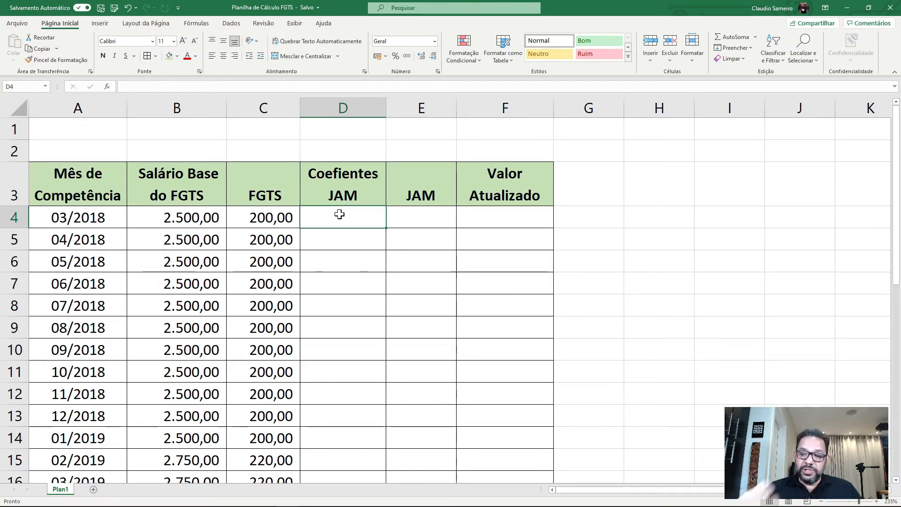
{"action": "type", "text": "1"}
{"action": "key", "text": "Return"}
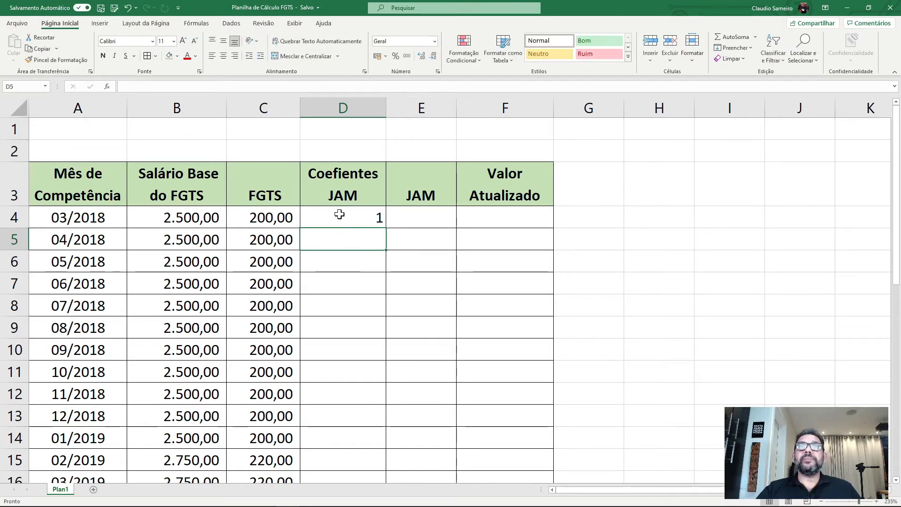
Set the 03/2018 JAM coefficient in D4 to 0,05566
{"action": "left_click", "coordinate": [351, 223]}
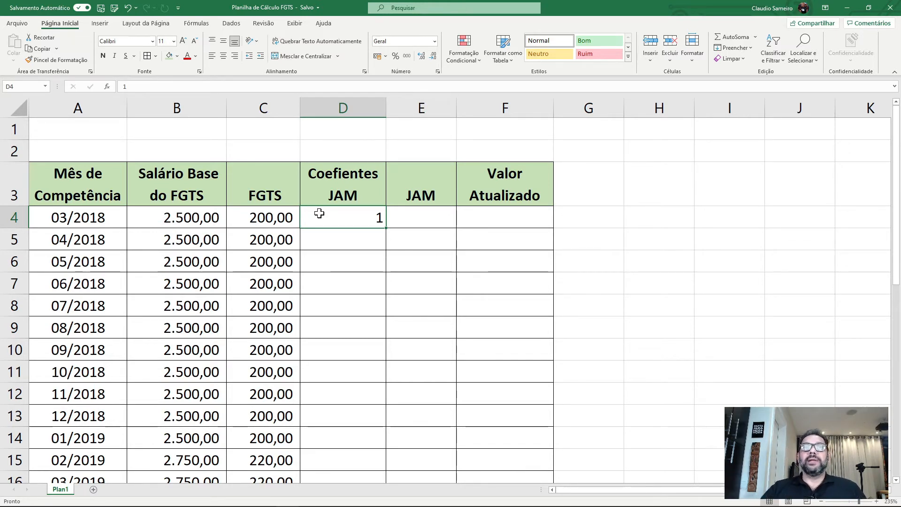
{"action": "left_click", "coordinate": [362, 263]}
{"action": "left_click", "coordinate": [352, 220]}
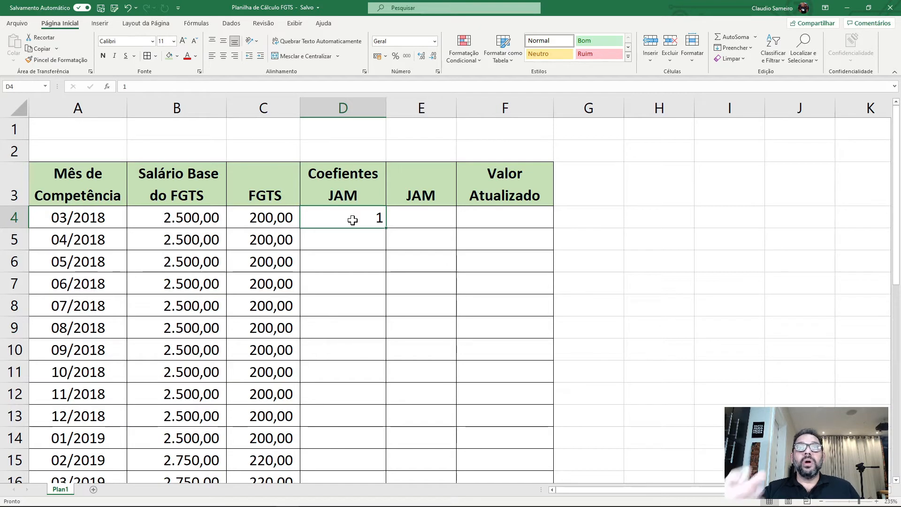
{"action": "type", "text": "0,0"}
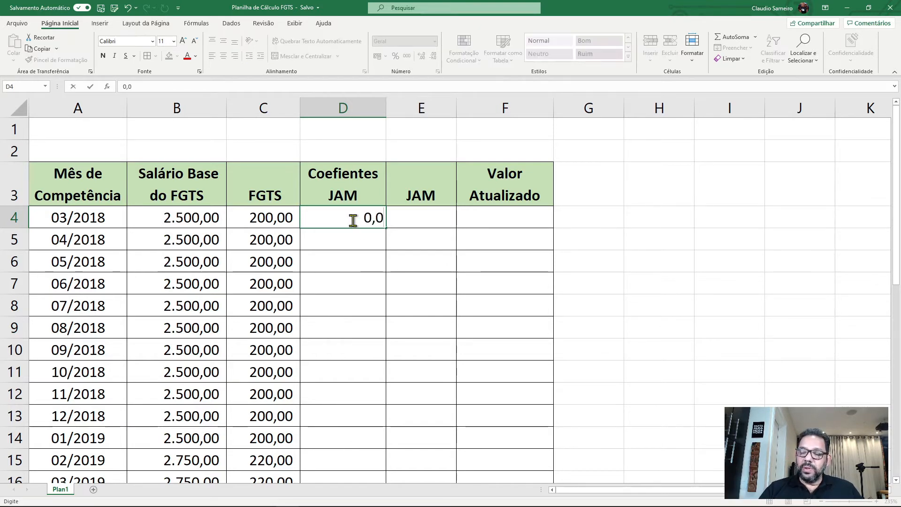
{"action": "type", "text": "5566"}
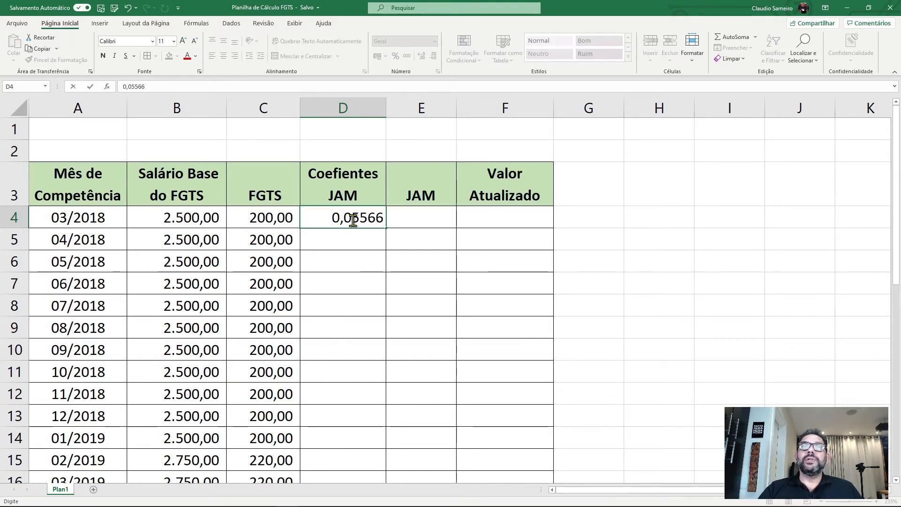
{"action": "left_click", "coordinate": [359, 287]}
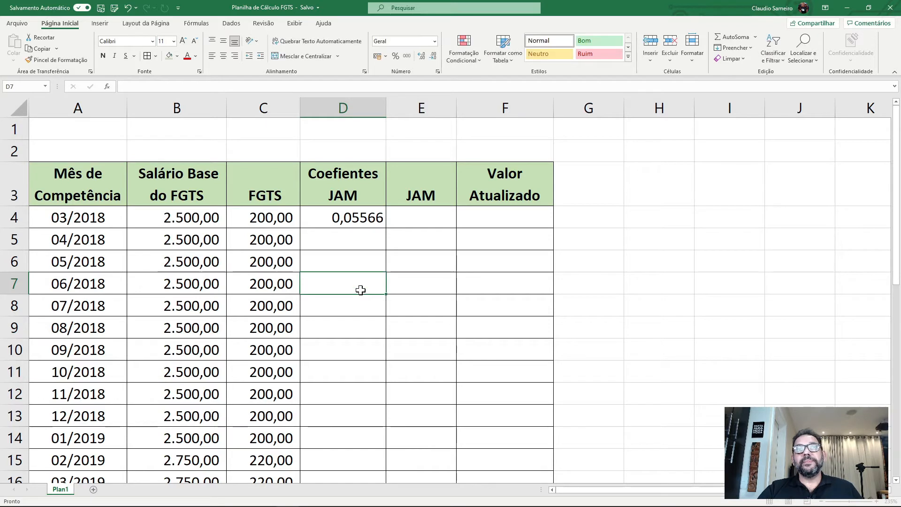
Calculate the 03/2018 JAM in E4 as FGTS times the coefficient with the formula =C4*D4
{"action": "left_click", "coordinate": [414, 221]}
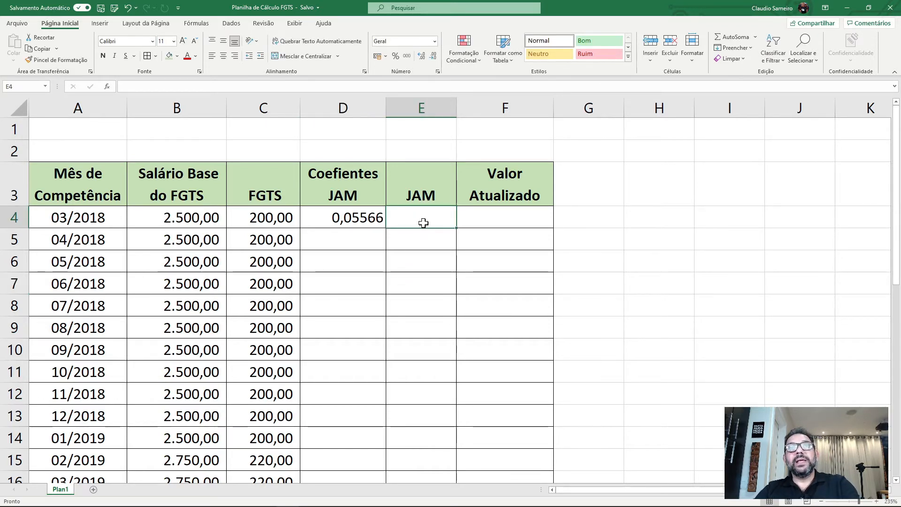
{"action": "type", "text": "="}
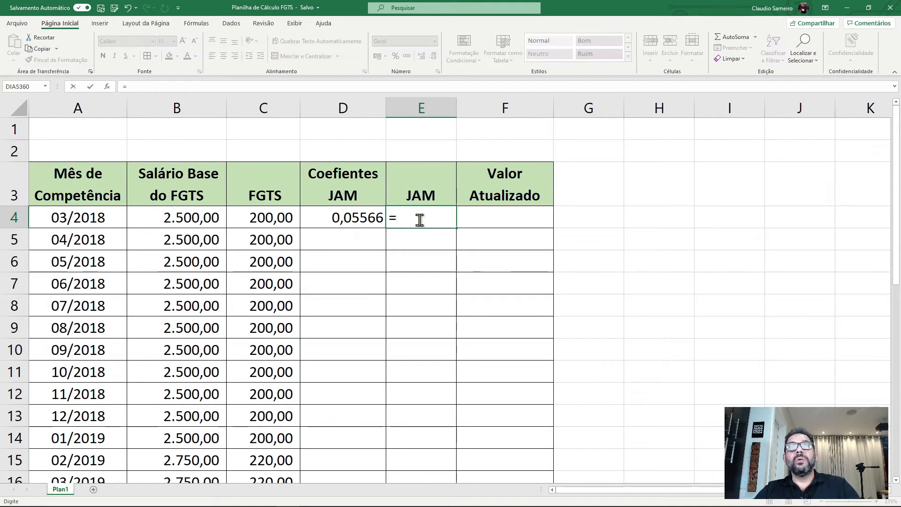
{"action": "left_click", "coordinate": [269, 217]}
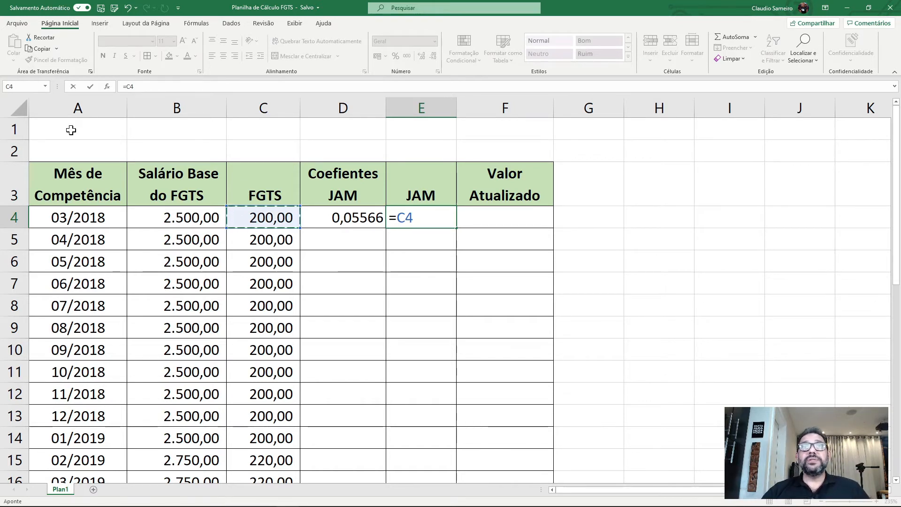
{"action": "type", "text": "*"}
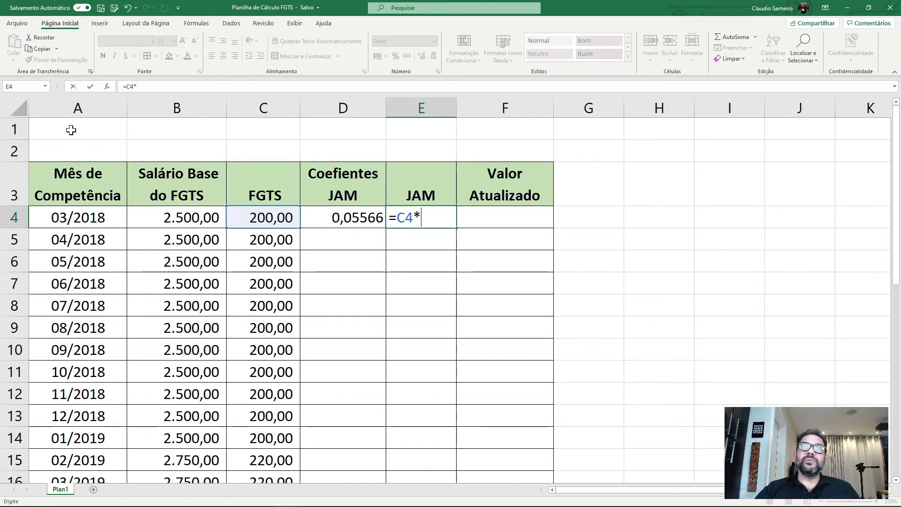
{"action": "left_click", "coordinate": [352, 218]}
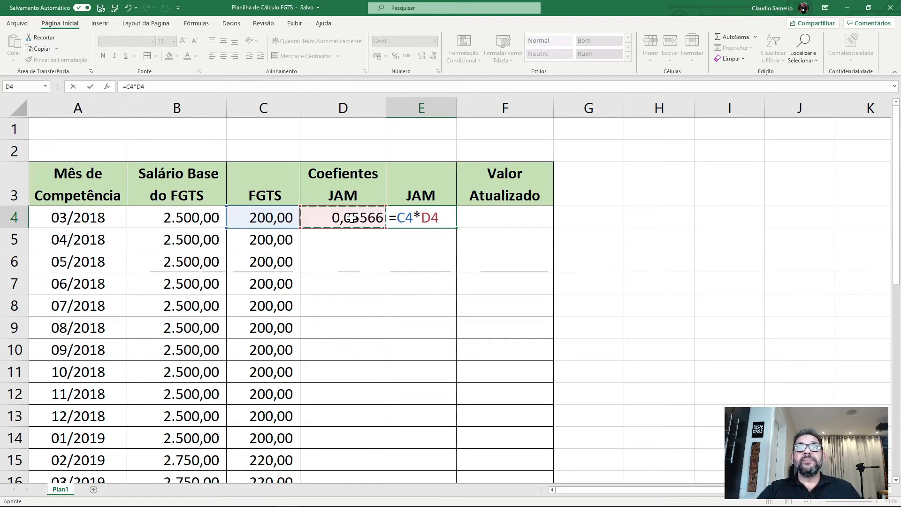
{"action": "key", "text": "Return"}
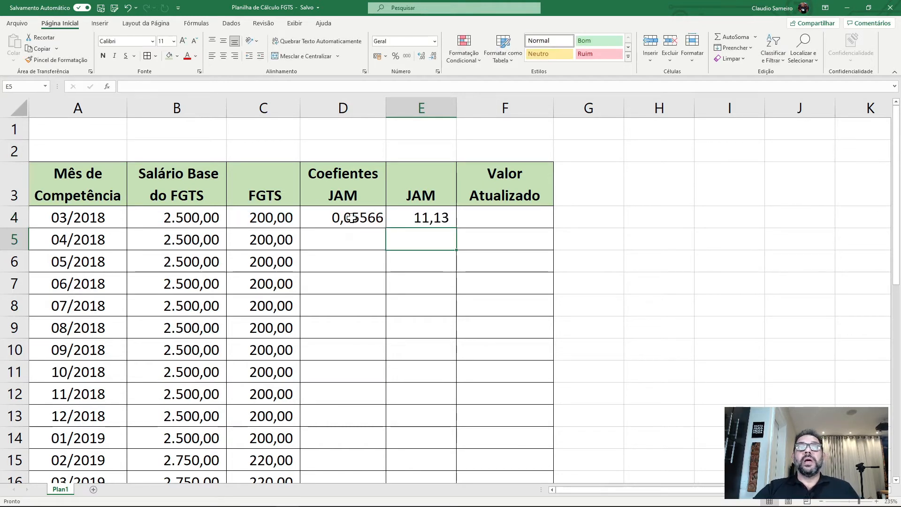
{"action": "left_click", "coordinate": [353, 222]}
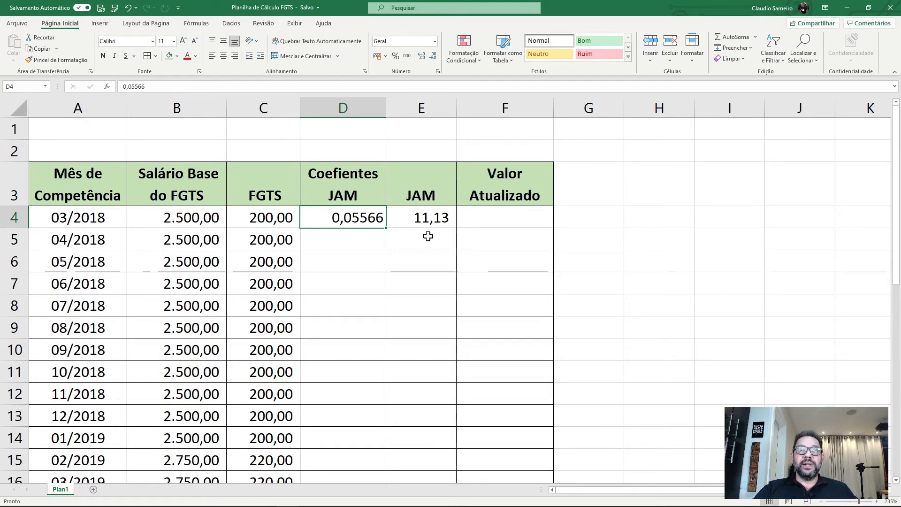
Calculate the 03/2018 updated value in F4 as FGTS plus JAM with the formula =C4+E4
{"action": "left_click", "coordinate": [504, 218]}
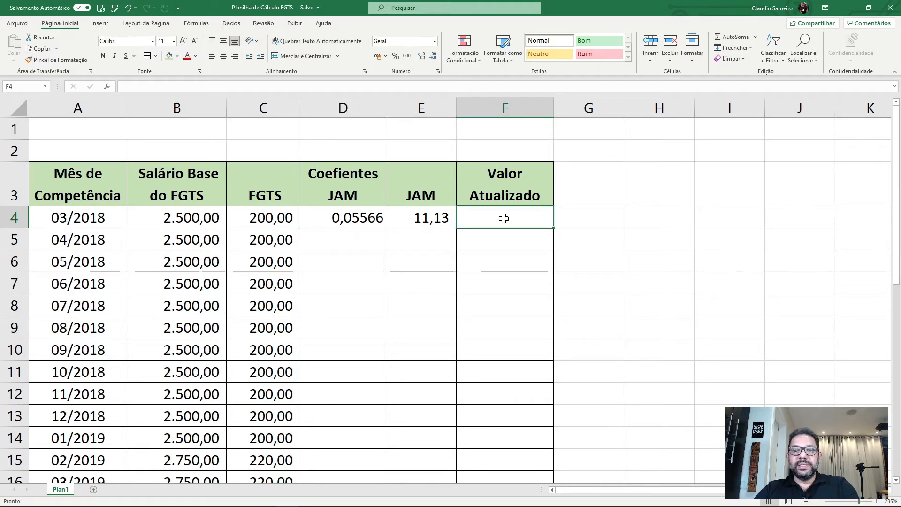
{"action": "double_click", "coordinate": [504, 218]}
{"action": "type", "text": "="}
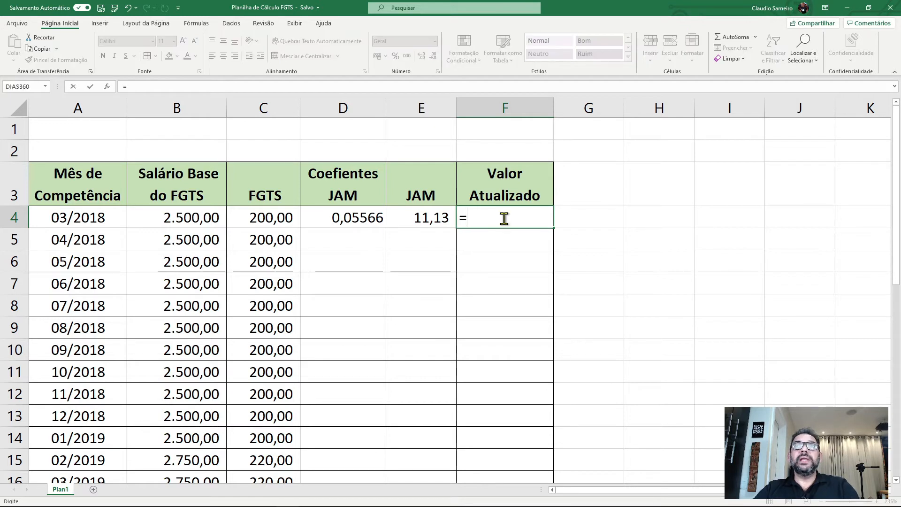
{"action": "left_click", "coordinate": [270, 218]}
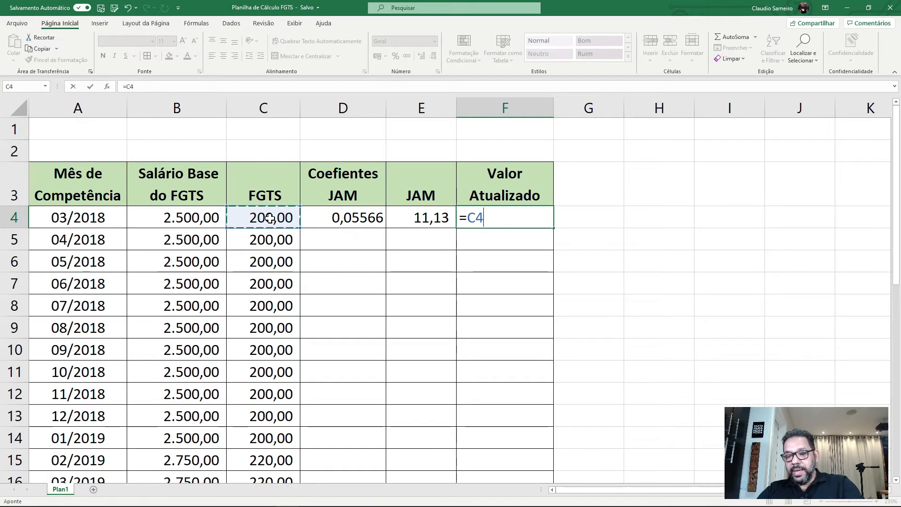
{"action": "type", "text": "+"}
{"action": "left_click", "coordinate": [422, 217]}
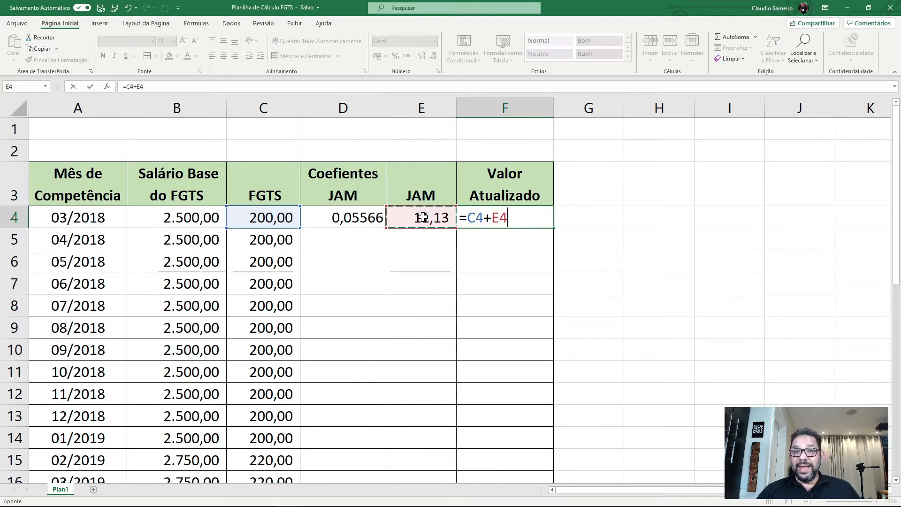
{"action": "key", "text": "Return"}
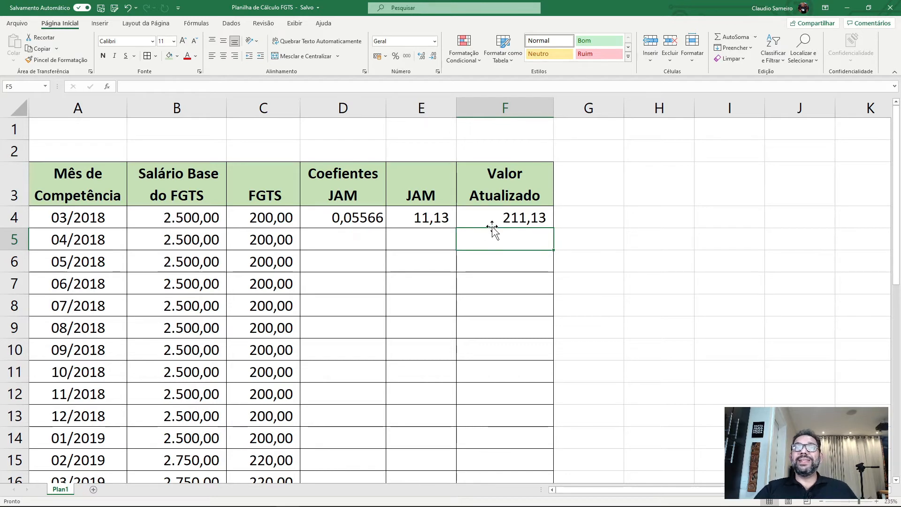
{"action": "left_click", "coordinate": [361, 253]}
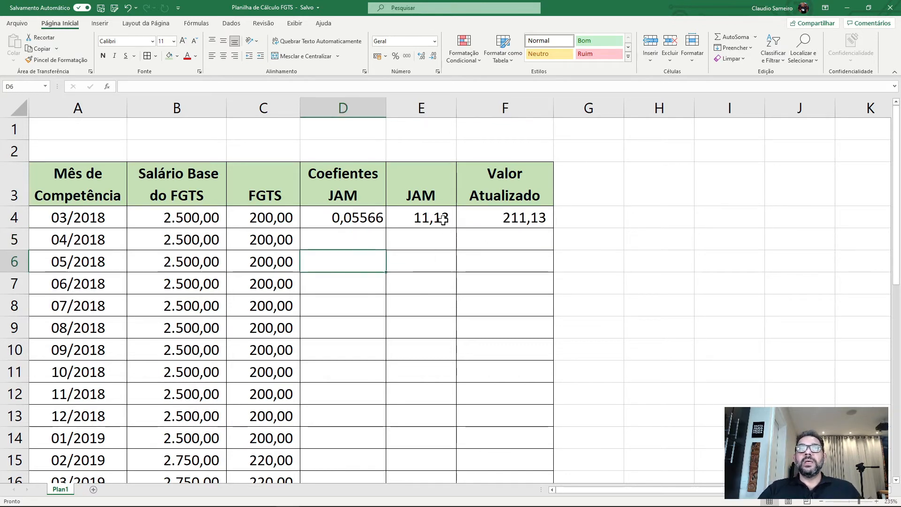
Fill the JAM and updated value formulas from E4:F4 down to the 07/2020 row
{"action": "left_click_drag", "start_coordinate": [422, 220], "coordinate": [493, 222]}
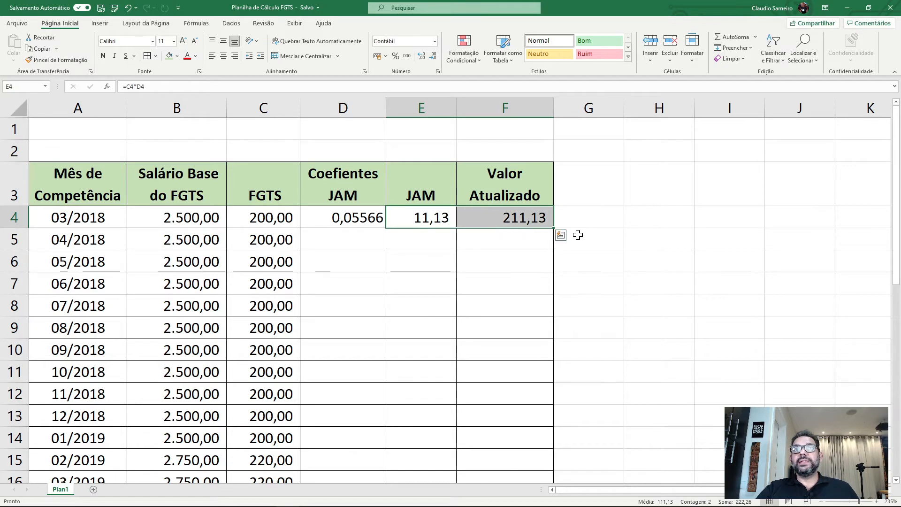
{"action": "left_click_drag", "start_coordinate": [435, 218], "coordinate": [518, 426]}
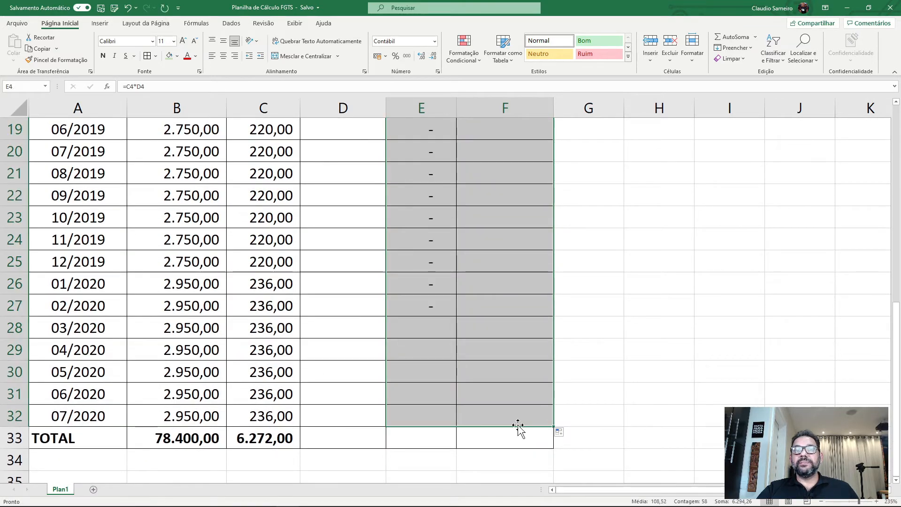
Copy the FGTS sum formula in C33 across the TOTAL row through F33
{"action": "left_click", "coordinate": [253, 438]}
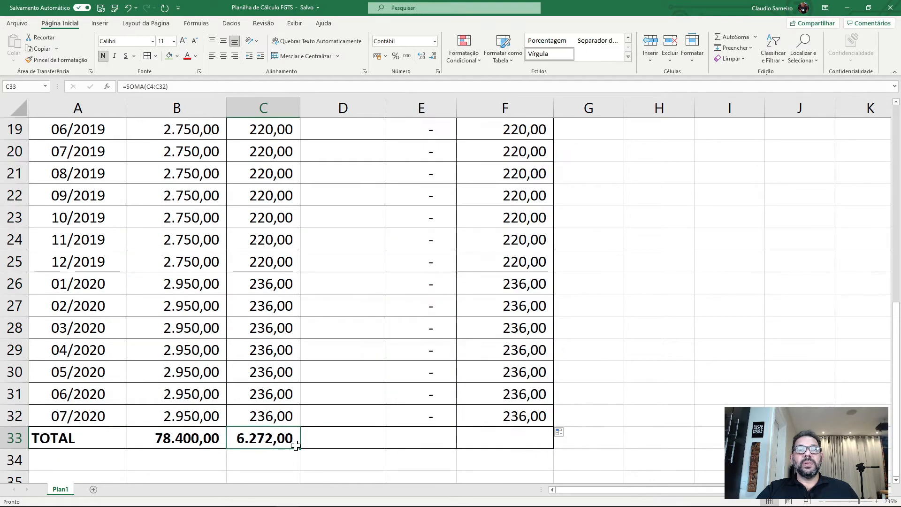
{"action": "left_click_drag", "start_coordinate": [299, 450], "coordinate": [519, 453]}
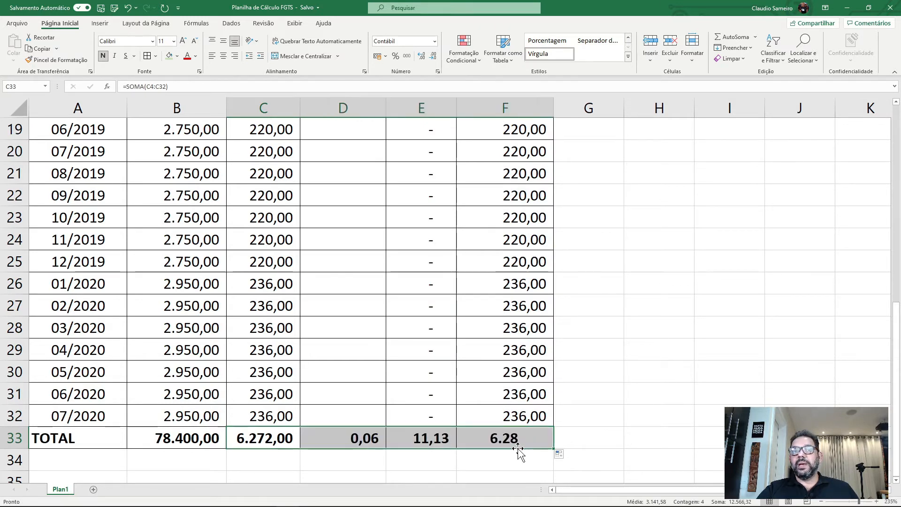
{"action": "left_click", "coordinate": [611, 415]}
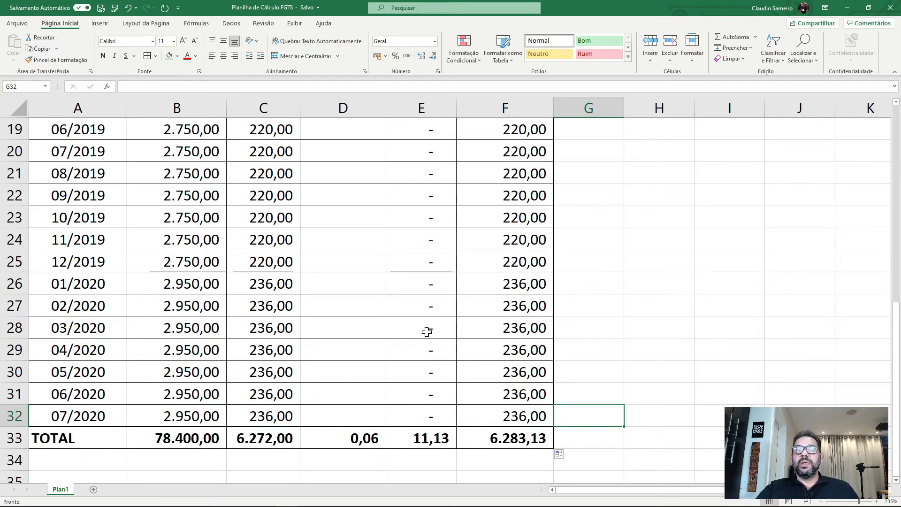
Replace the JAM coefficients total in D33 with a hyphen
{"action": "left_click", "coordinate": [346, 107]}
{"action": "scroll", "coordinate": [354, 195], "scroll_direction": "up", "scroll_amount": 6}
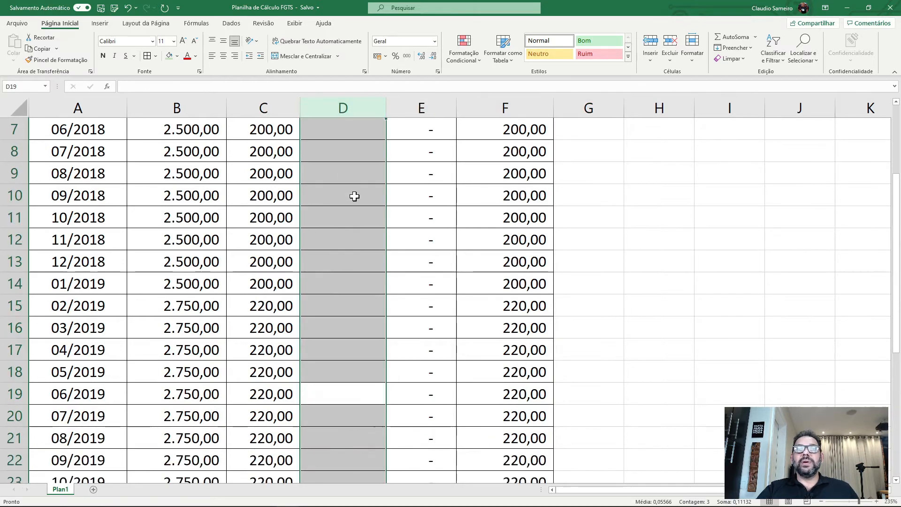
{"action": "scroll", "coordinate": [355, 211], "scroll_direction": "down", "scroll_amount": 15}
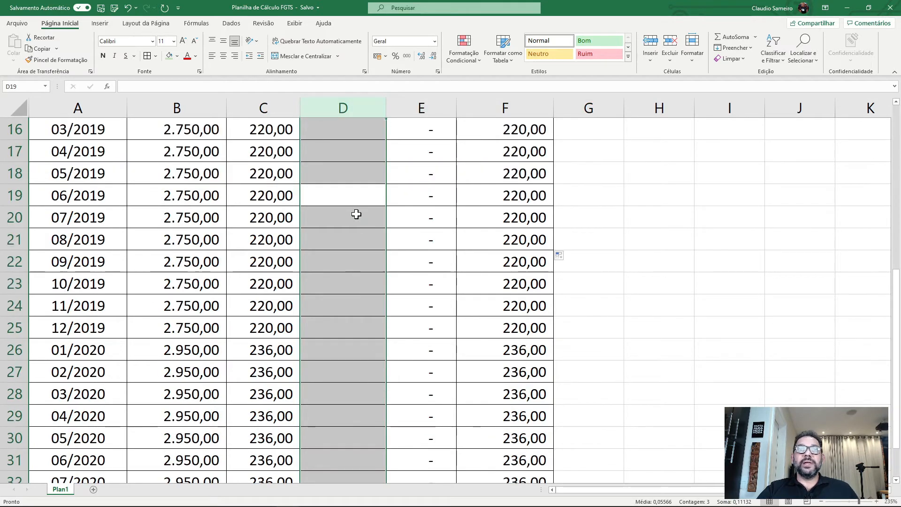
{"action": "scroll", "coordinate": [356, 221], "scroll_direction": "up", "scroll_amount": 10}
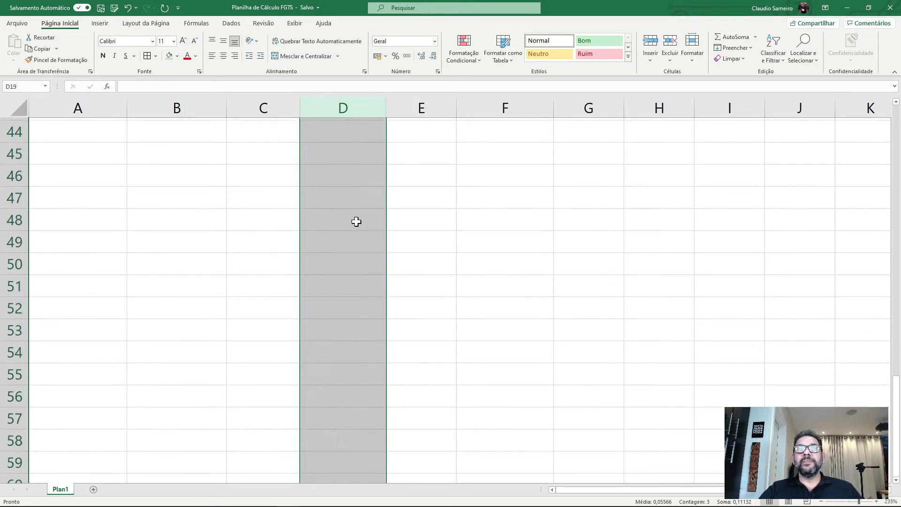
{"action": "scroll", "coordinate": [357, 329], "scroll_direction": "down", "scroll_amount": 4}
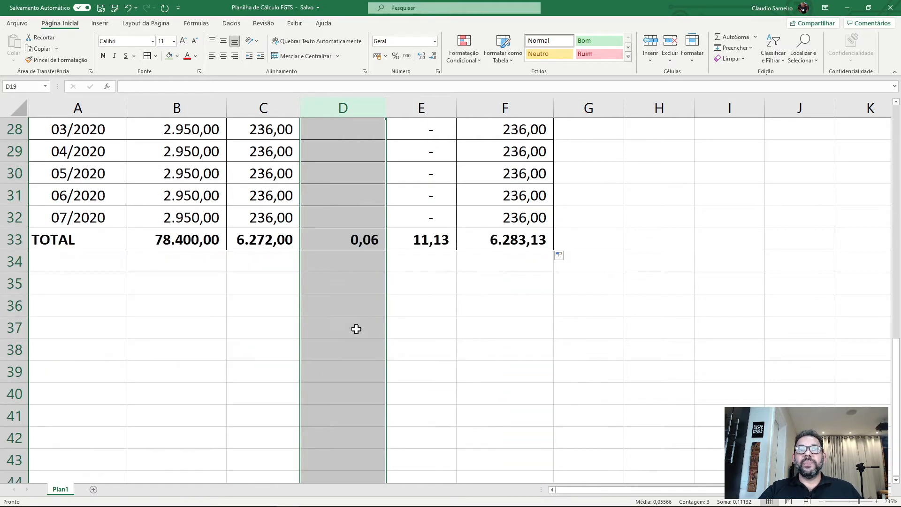
{"action": "left_click", "coordinate": [369, 336]}
{"action": "left_click", "coordinate": [371, 241]}
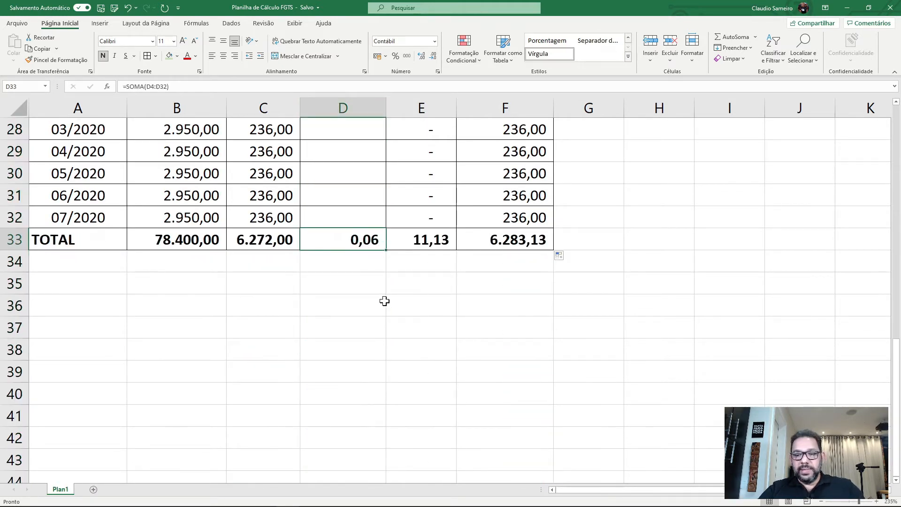
{"action": "key", "text": "Delete"}
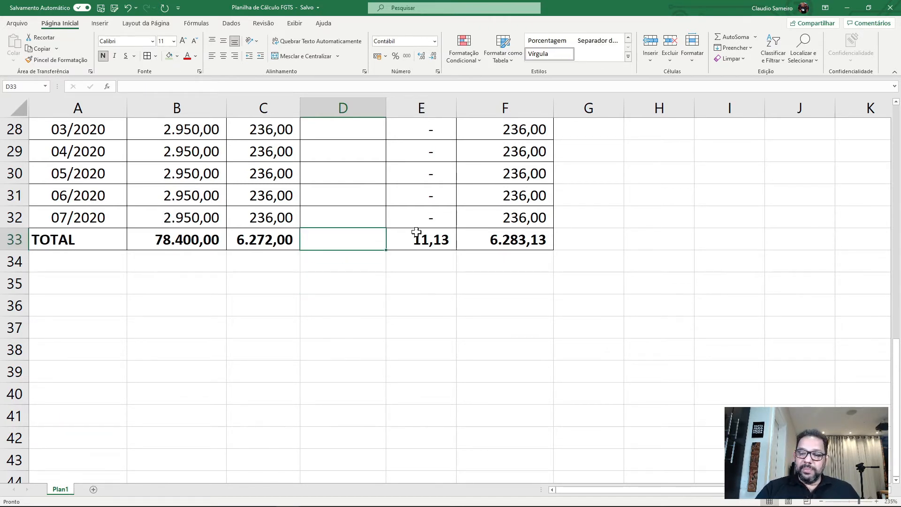
{"action": "key", "text": "Return"}
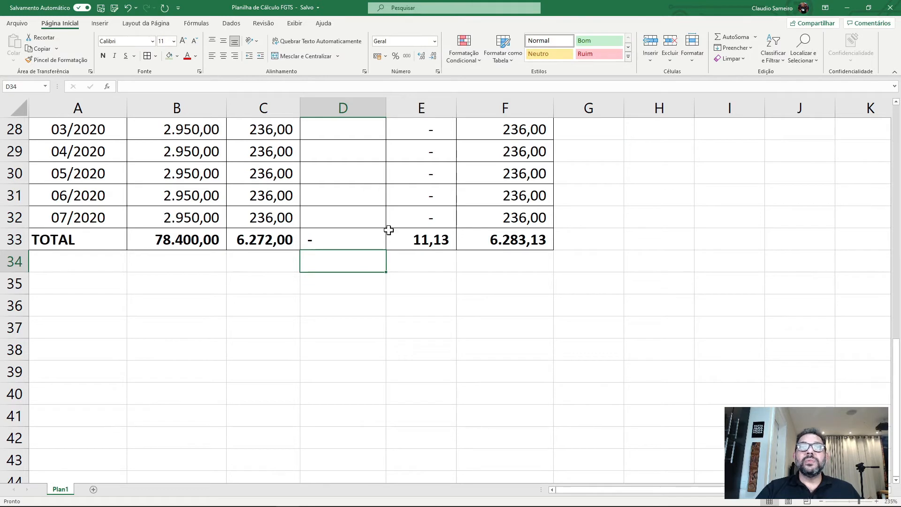
Center the hyphen horizontally in cell D33 of the TOTAL row
{"action": "left_click", "coordinate": [314, 241]}
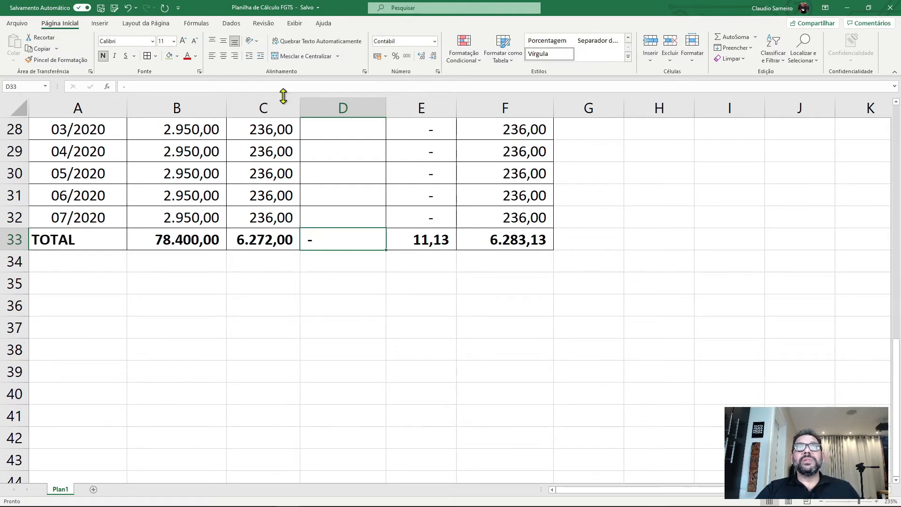
{"action": "left_click", "coordinate": [224, 56]}
{"action": "left_click", "coordinate": [323, 305]}
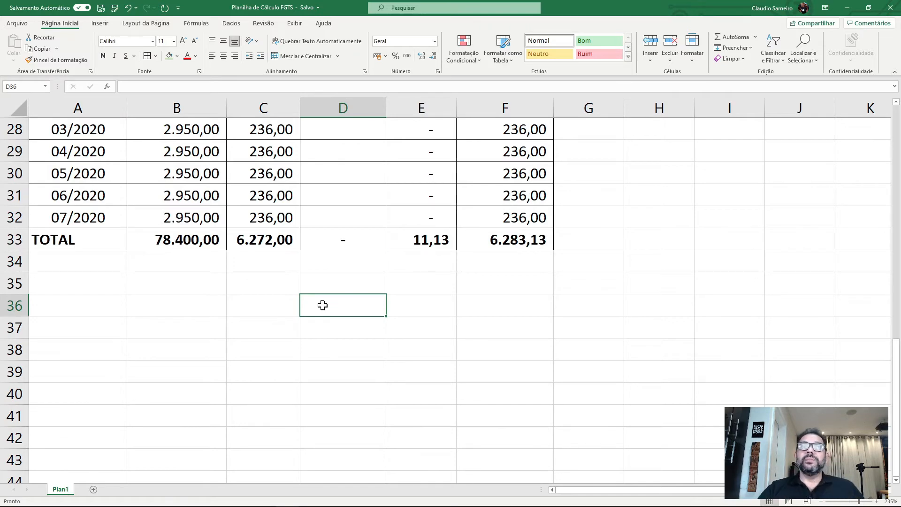
{"action": "left_click", "coordinate": [443, 326]}
Return to the beginning of the table and save the workbook
{"action": "scroll", "coordinate": [459, 325], "scroll_direction": "up", "scroll_amount": 9}
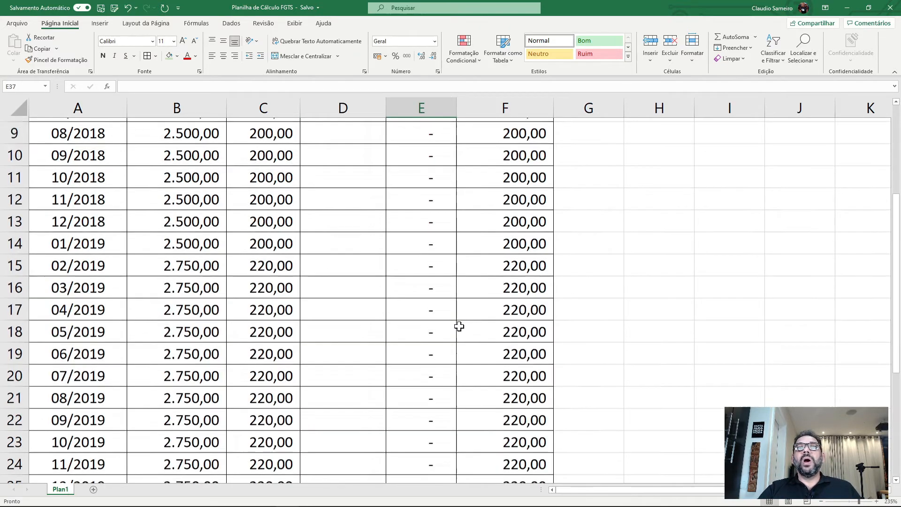
{"action": "left_click", "coordinate": [635, 220]}
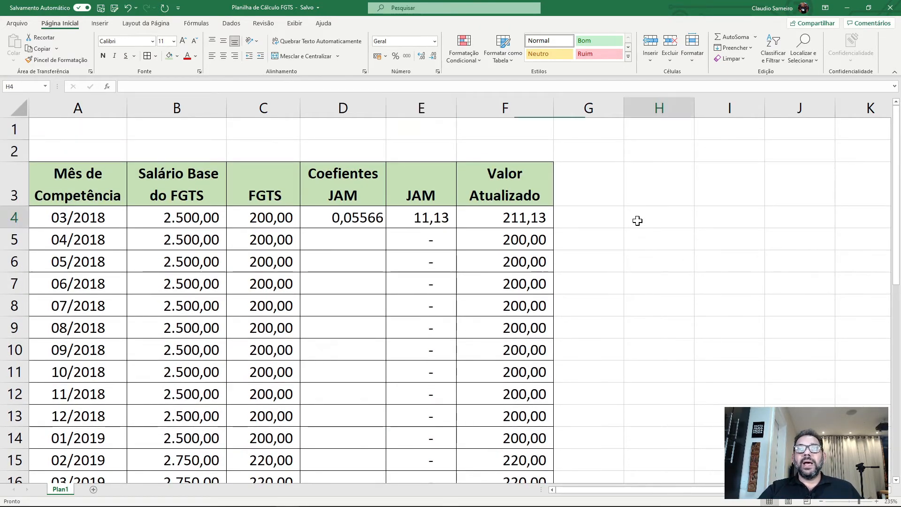
{"action": "left_click", "coordinate": [100, 8]}
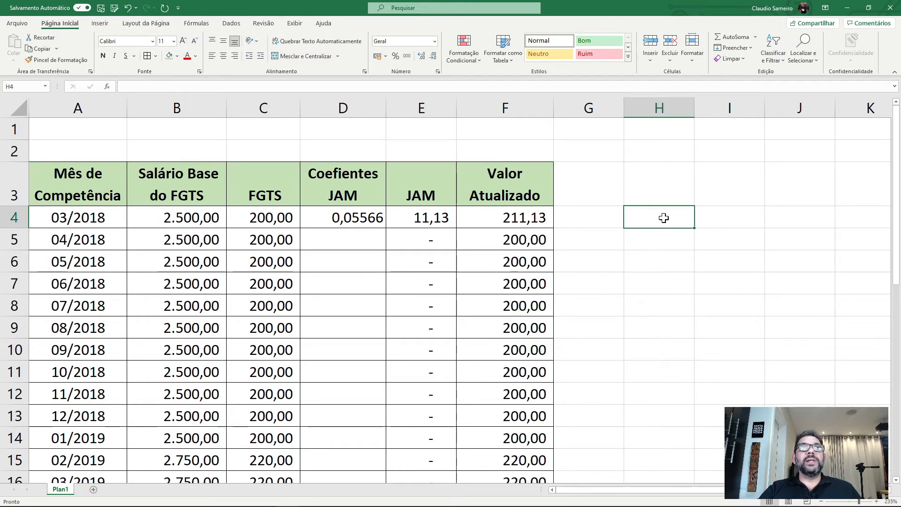
{"action": "left_click", "coordinate": [651, 239]}
{"action": "left_click", "coordinate": [656, 215]}
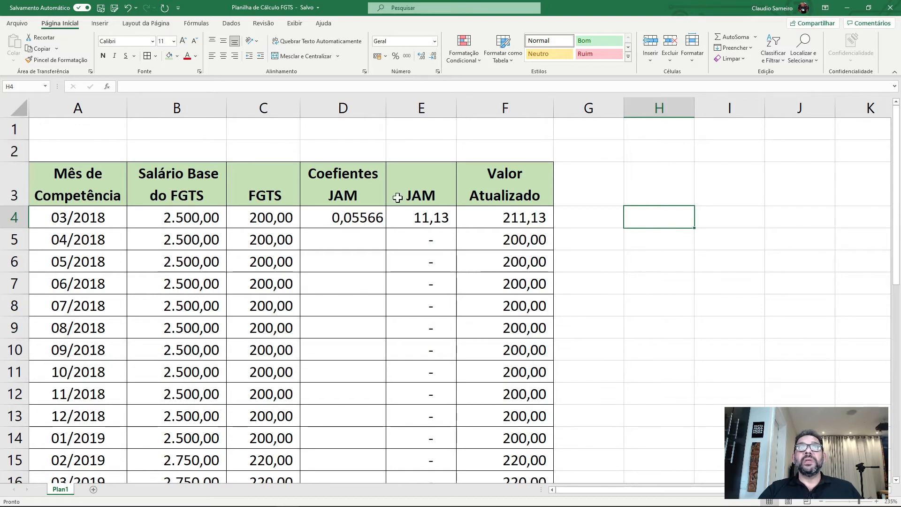
{"action": "left_click", "coordinate": [352, 107]}
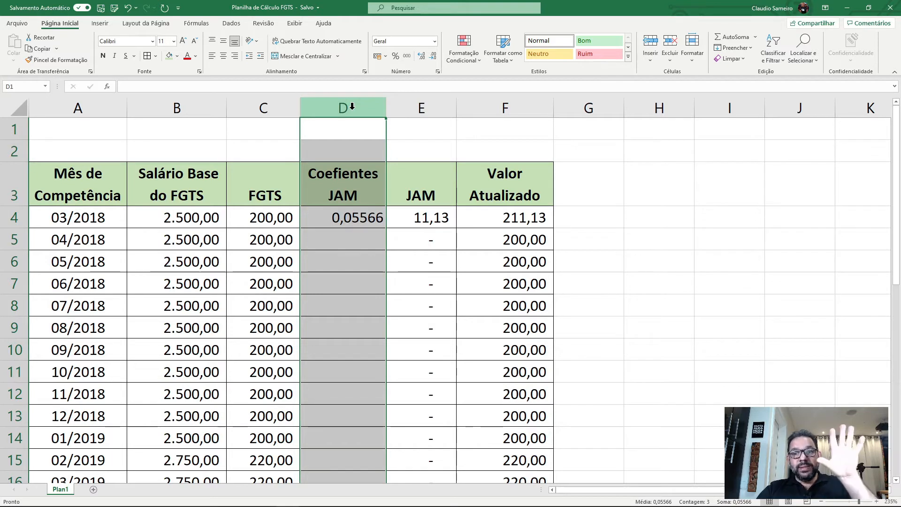
{"action": "left_click", "coordinate": [586, 189]}
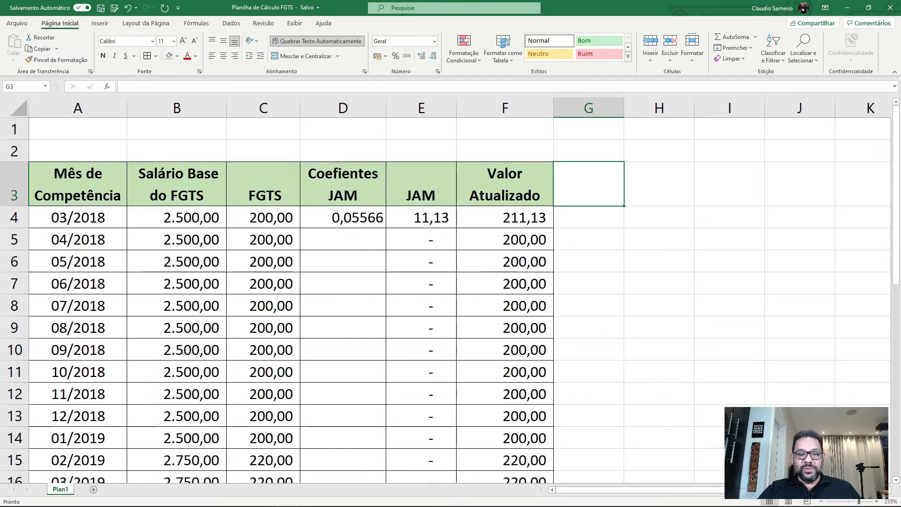
Switch to the Caixa website in the browser and open the FGTS page from the Empresa group of Produtos
{"action": "key", "text": "alt+Tab"}
{"action": "key", "text": "alt+Tab"}
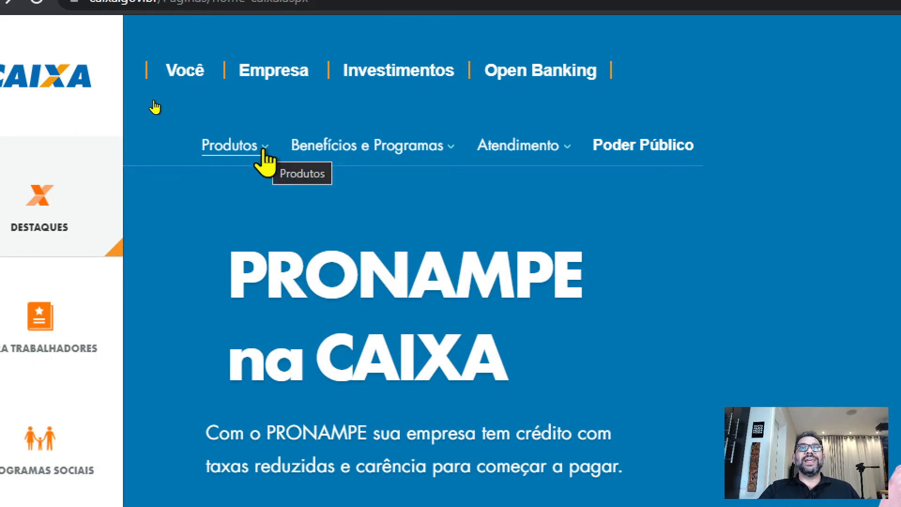
{"action": "left_click", "coordinate": [264, 149]}
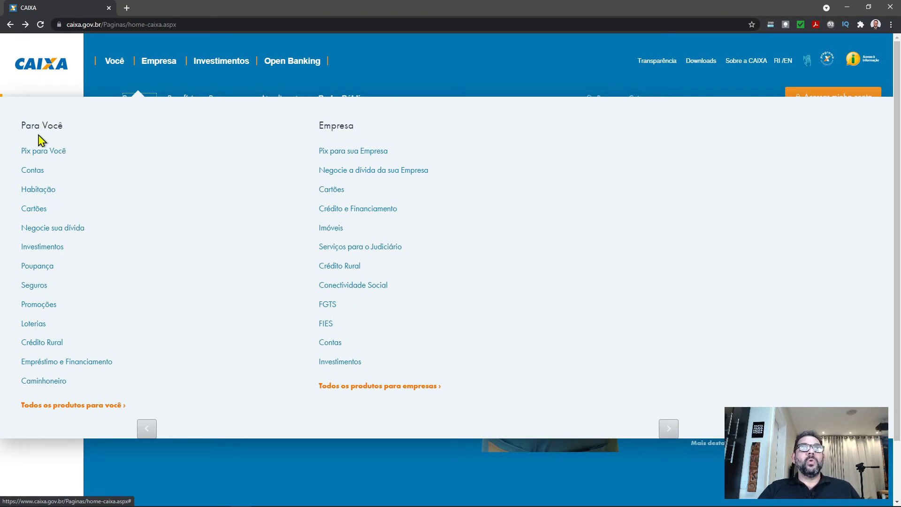
{"action": "left_click_drag", "start_coordinate": [23, 127], "coordinate": [57, 125]}
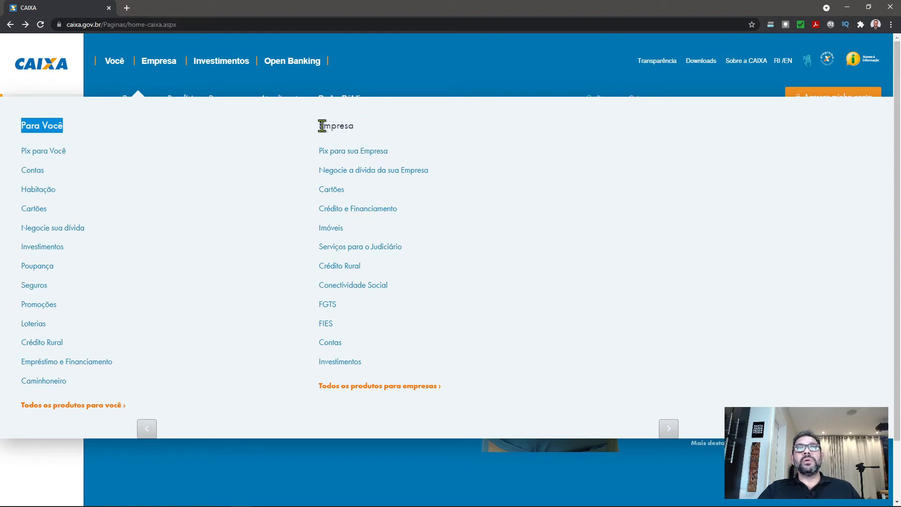
{"action": "left_click_drag", "start_coordinate": [320, 126], "coordinate": [345, 124]}
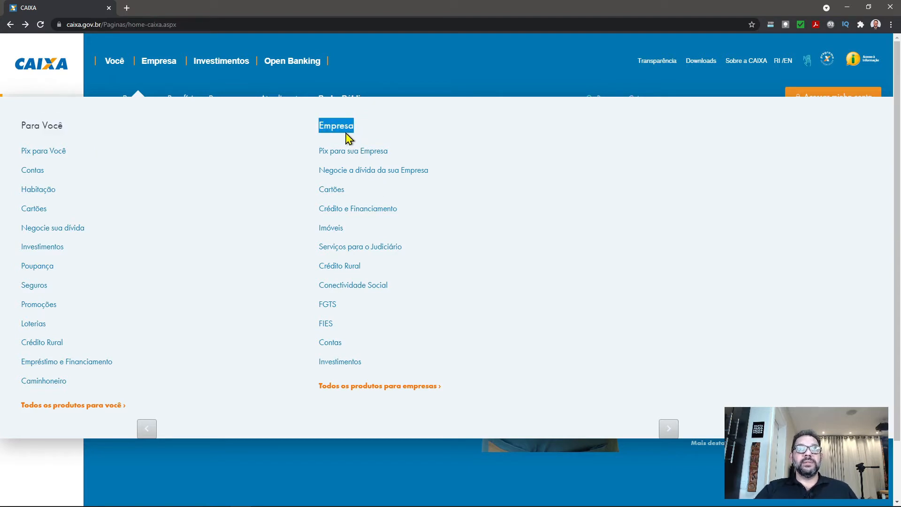
{"action": "left_click", "coordinate": [366, 123]}
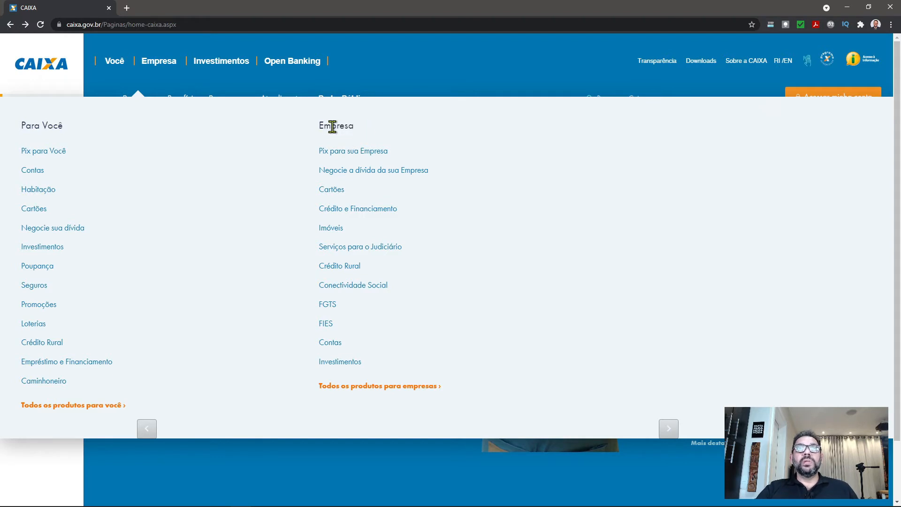
{"action": "left_click_drag", "start_coordinate": [318, 125], "coordinate": [354, 125]}
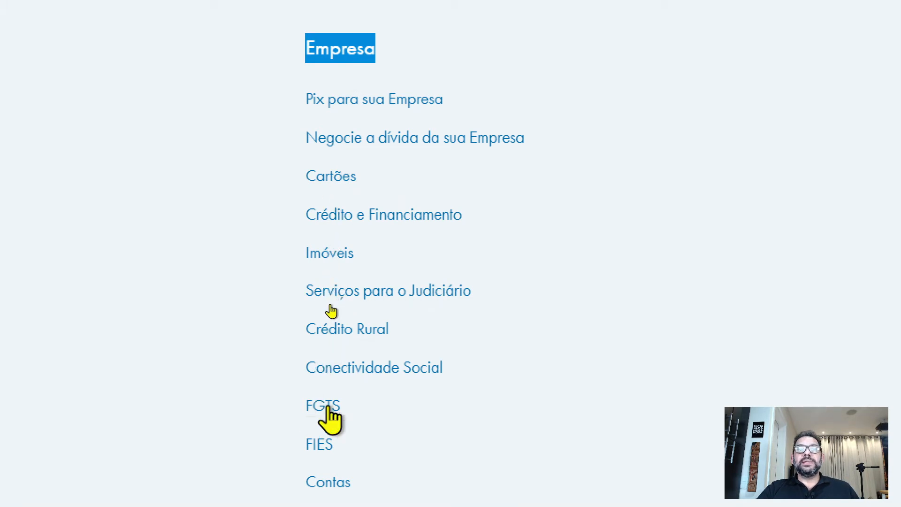
{"action": "scroll", "coordinate": [329, 413], "scroll_direction": "down", "scroll_amount": 2}
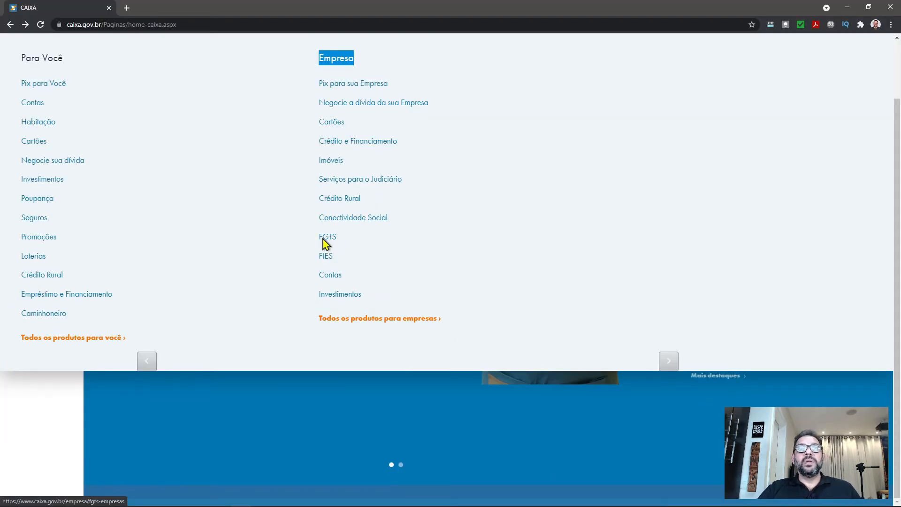
{"action": "left_click", "coordinate": [324, 240]}
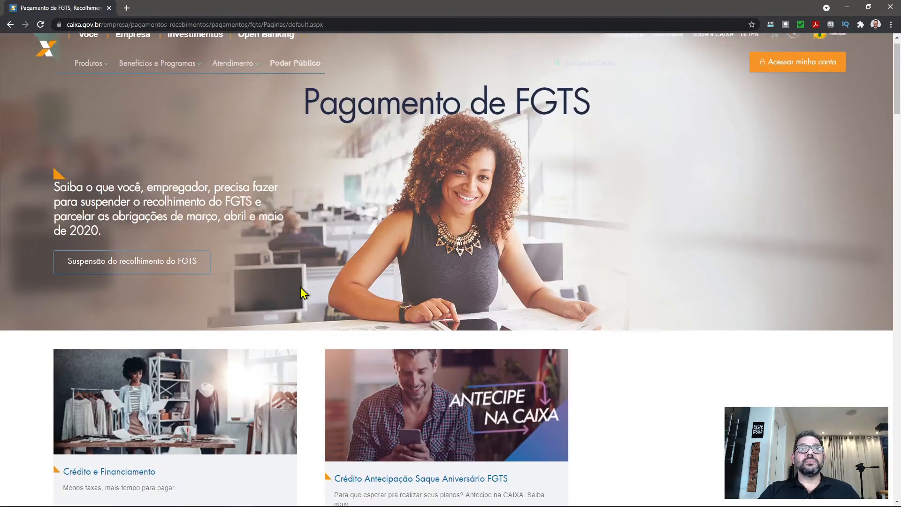
Open Edital Eletrônico from the options on the FGTS payment page
{"action": "scroll", "coordinate": [302, 293], "scroll_direction": "down", "scroll_amount": 3}
{"action": "scroll", "coordinate": [303, 293], "scroll_direction": "down", "scroll_amount": 4}
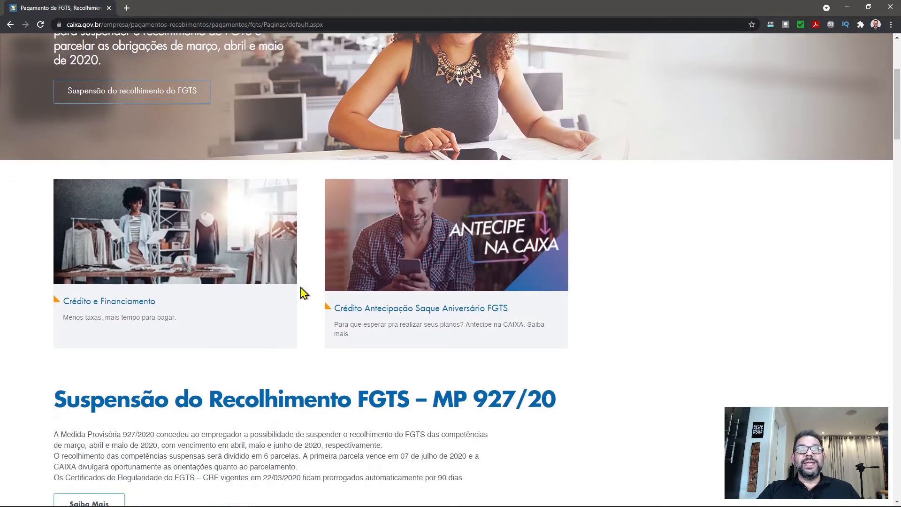
{"action": "scroll", "coordinate": [303, 293], "scroll_direction": "down", "scroll_amount": 8}
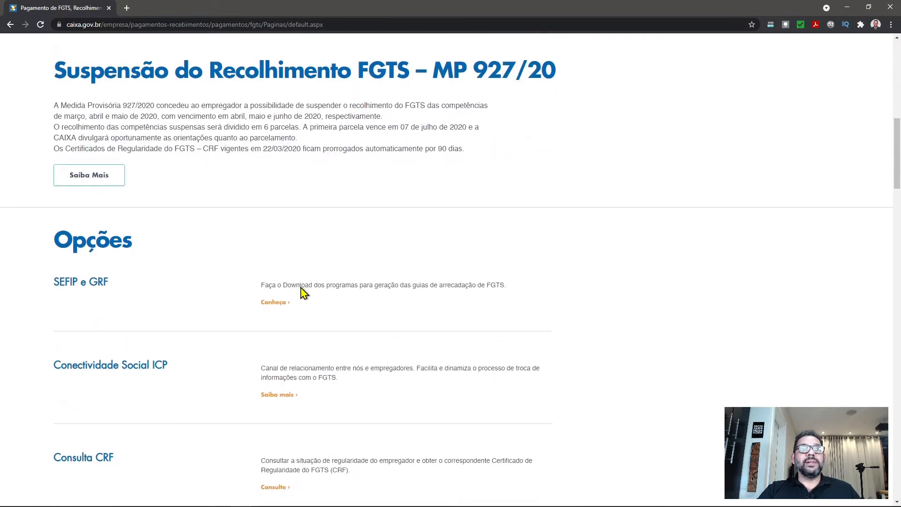
{"action": "scroll", "coordinate": [302, 294], "scroll_direction": "down", "scroll_amount": 8}
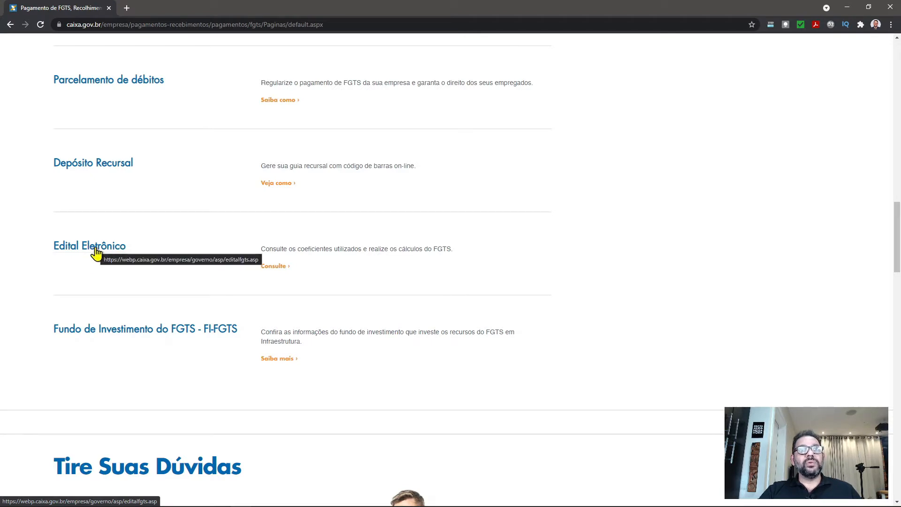
{"action": "left_click", "coordinate": [96, 253]}
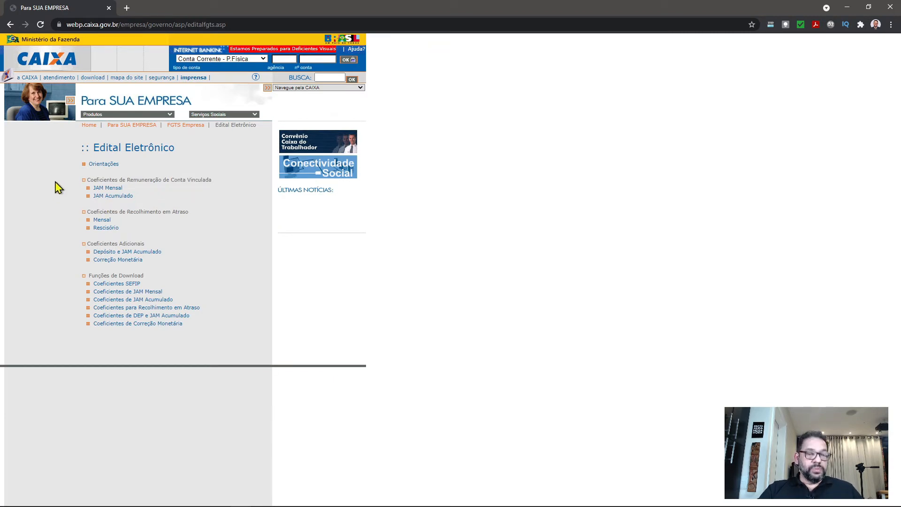
Enlarge the Edital Eletrônico page and highlight the heading "Coeficientes de Remuneração de Conta Vinculada"
{"action": "key", "text": "ctrl+plus"}
{"action": "key", "text": "ctrl+plus"}
{"action": "key", "text": "ctrl+plus"}
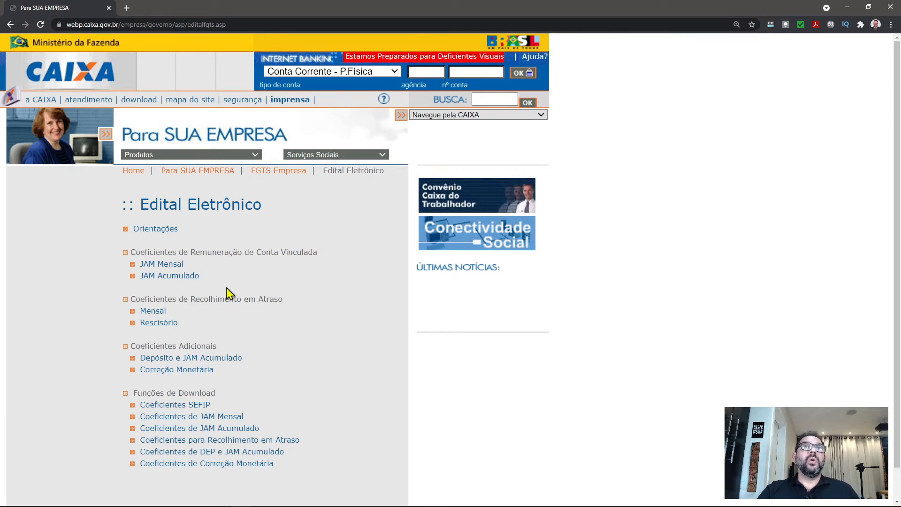
{"action": "scroll", "coordinate": [229, 293], "scroll_direction": "down", "scroll_amount": 1}
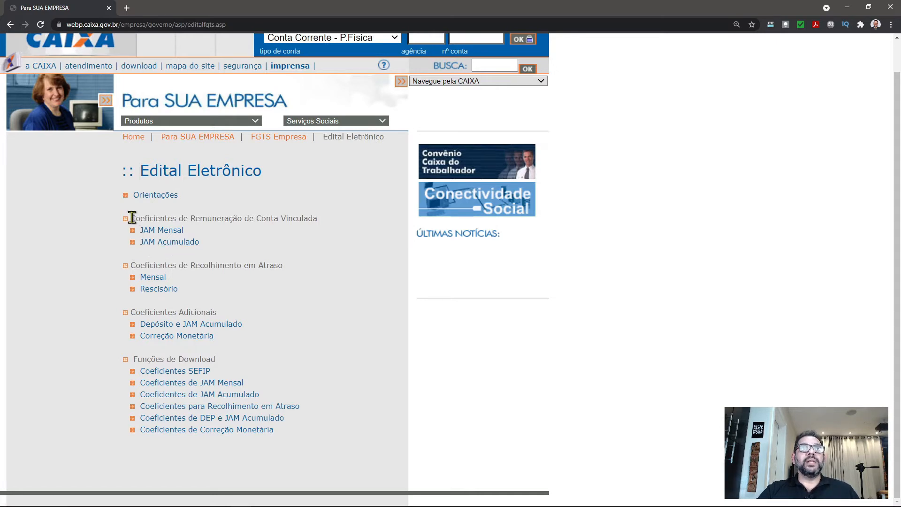
{"action": "left_click_drag", "start_coordinate": [132, 217], "coordinate": [318, 222]}
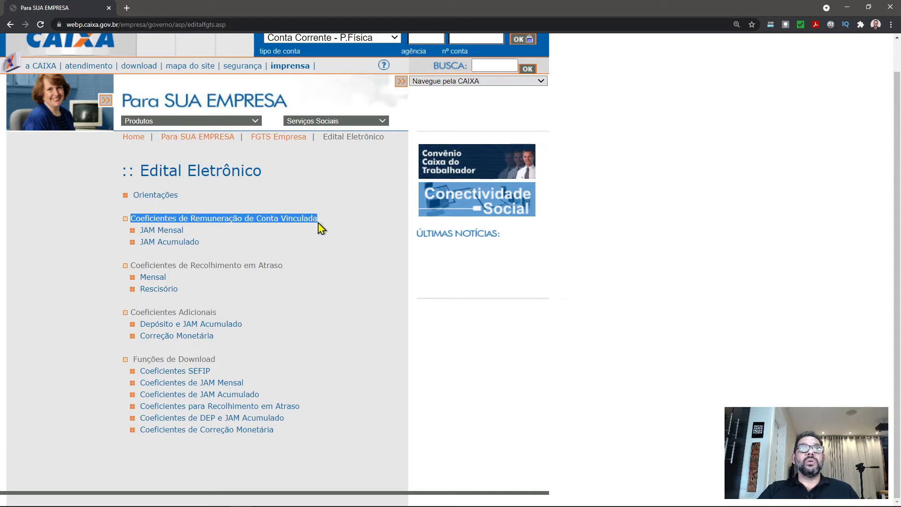
Open the JAM Acumulado query under Coeficientes de Remuneração de Conta Vinculada
{"action": "key", "text": "ctrl+plus"}
{"action": "key", "text": "ctrl+plus"}
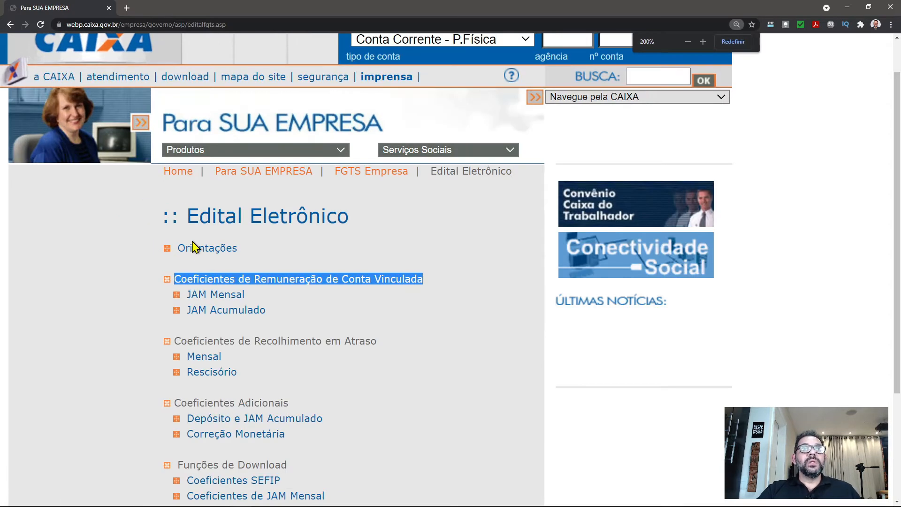
{"action": "scroll", "coordinate": [241, 291], "scroll_direction": "down", "scroll_amount": 1}
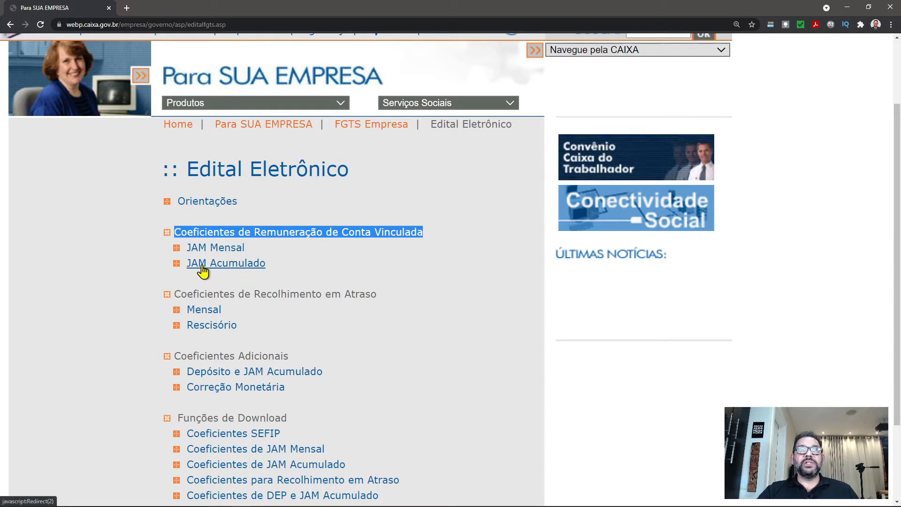
{"action": "left_click", "coordinate": [234, 268]}
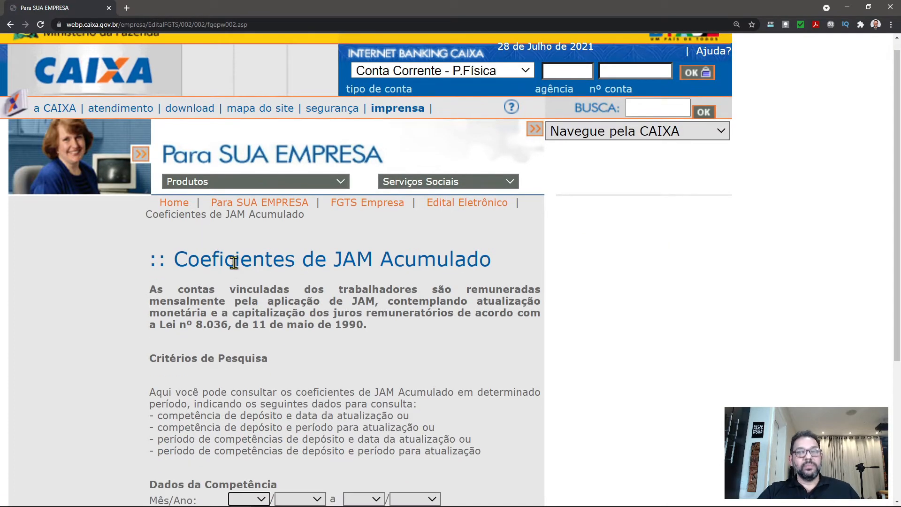
{"action": "key", "text": "ctrl+minus"}
{"action": "key", "text": "ctrl+minus"}
{"action": "scroll", "coordinate": [230, 271], "scroll_direction": "down", "scroll_amount": 1}
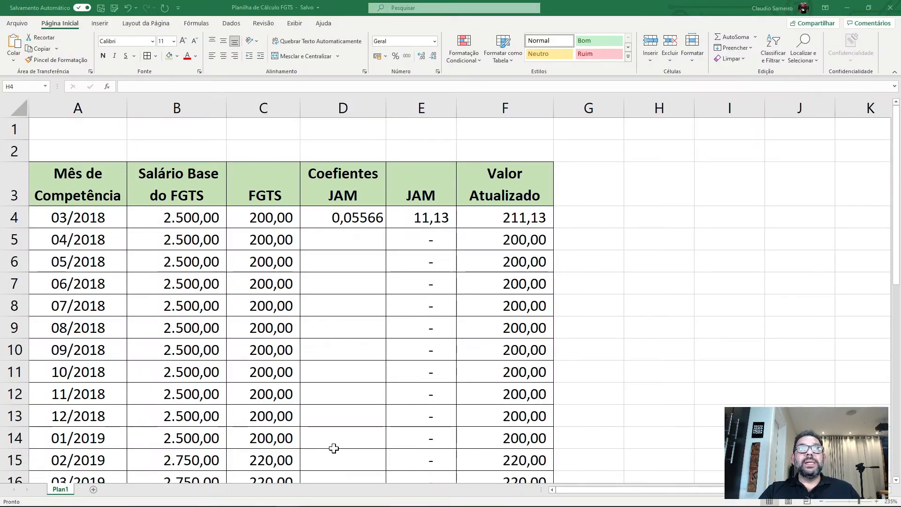
Switch to the FGTS workbook in Excel and check the first and last months in the Mês de Competência column
{"action": "left_click", "coordinate": [334, 448]}
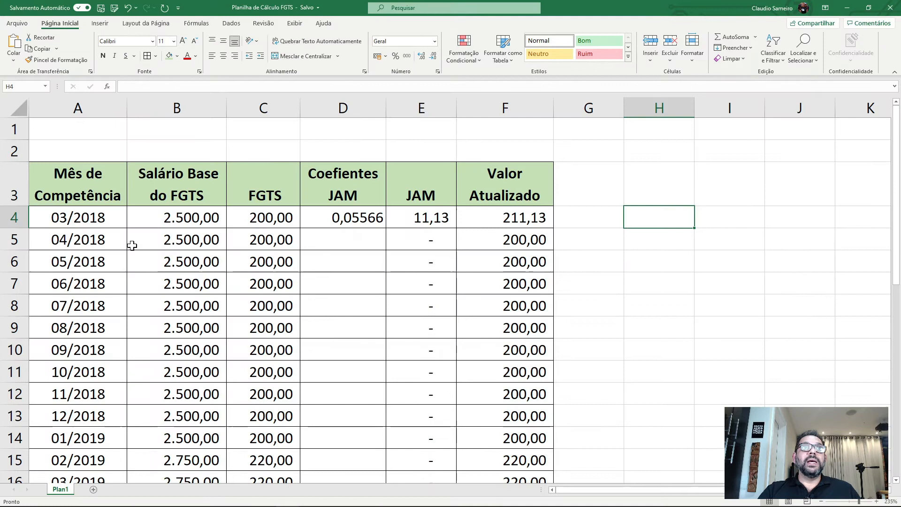
{"action": "left_click", "coordinate": [97, 217]}
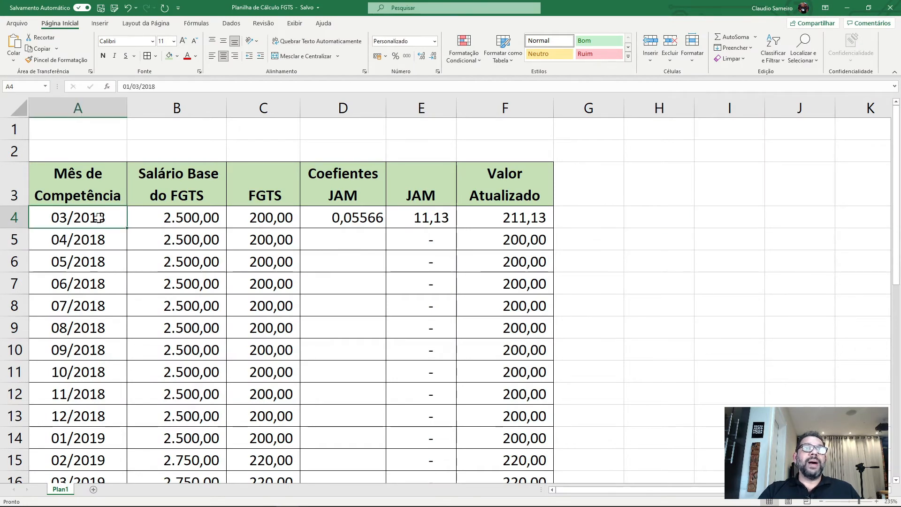
{"action": "scroll", "coordinate": [96, 221], "scroll_direction": "down", "scroll_amount": 11}
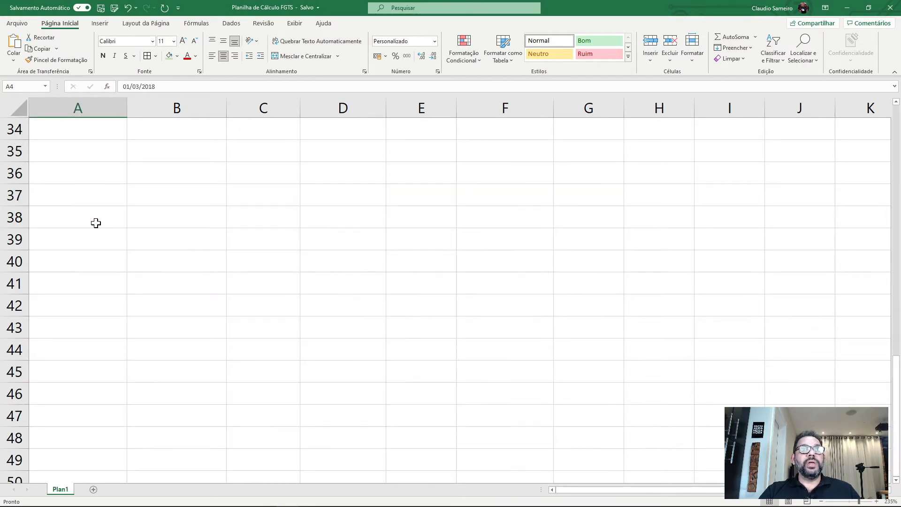
{"action": "scroll", "coordinate": [96, 223], "scroll_direction": "up", "scroll_amount": 4}
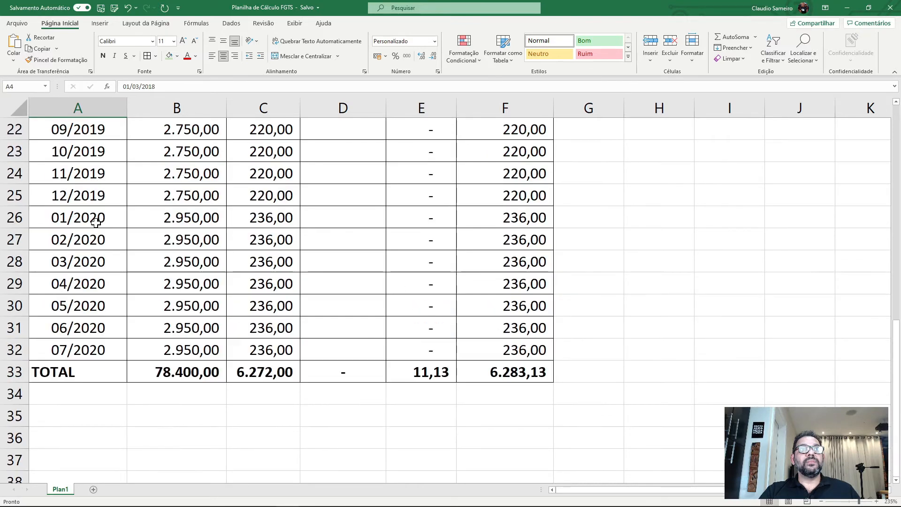
{"action": "left_click", "coordinate": [104, 351]}
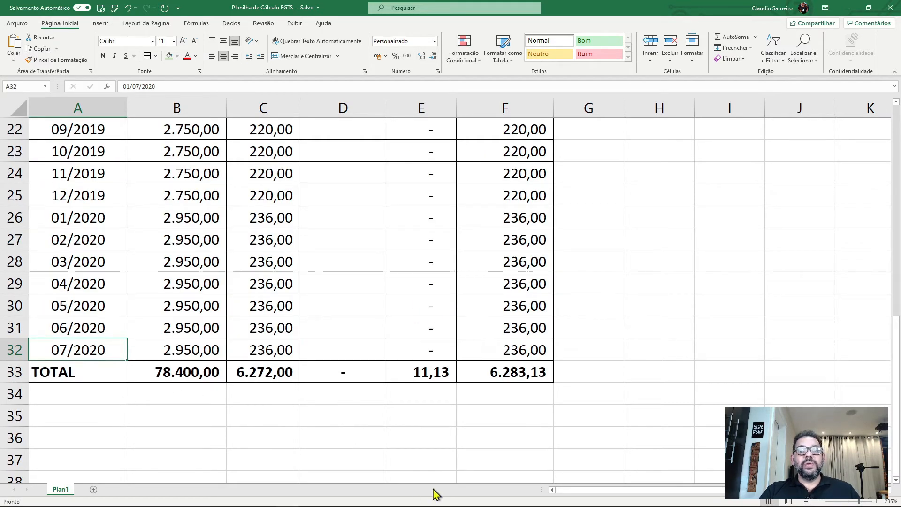
Return to the Caixa query form in the browser and set the competência period from 03/2018 to 07/2020
{"action": "left_click", "coordinate": [849, 10]}
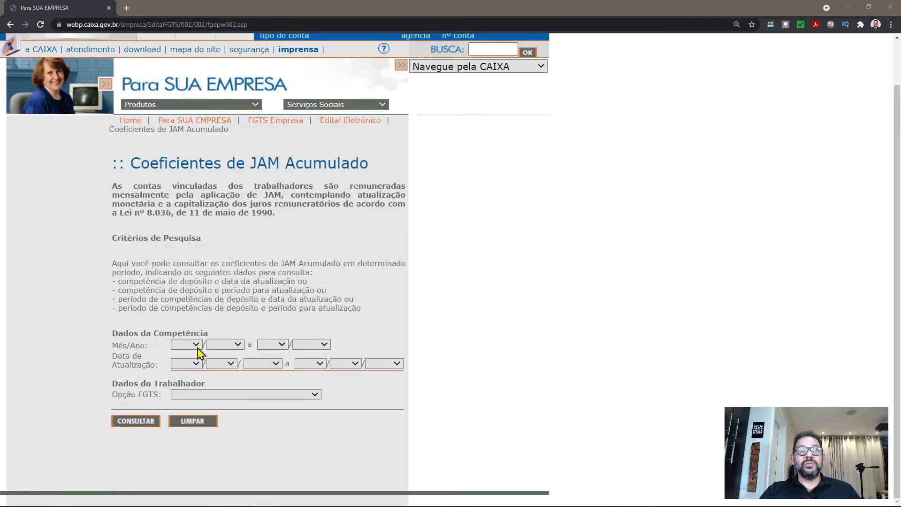
{"action": "left_click", "coordinate": [196, 345]}
{"action": "left_click", "coordinate": [185, 380]}
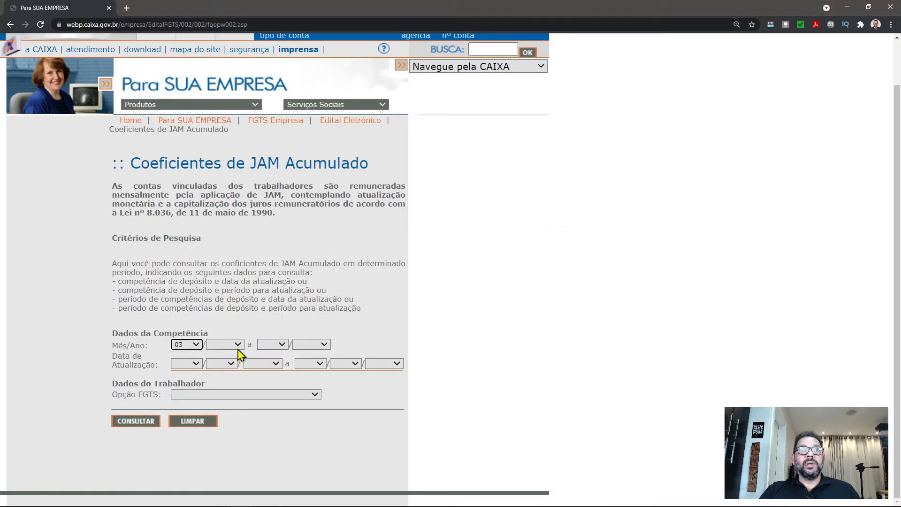
{"action": "left_click", "coordinate": [238, 346]}
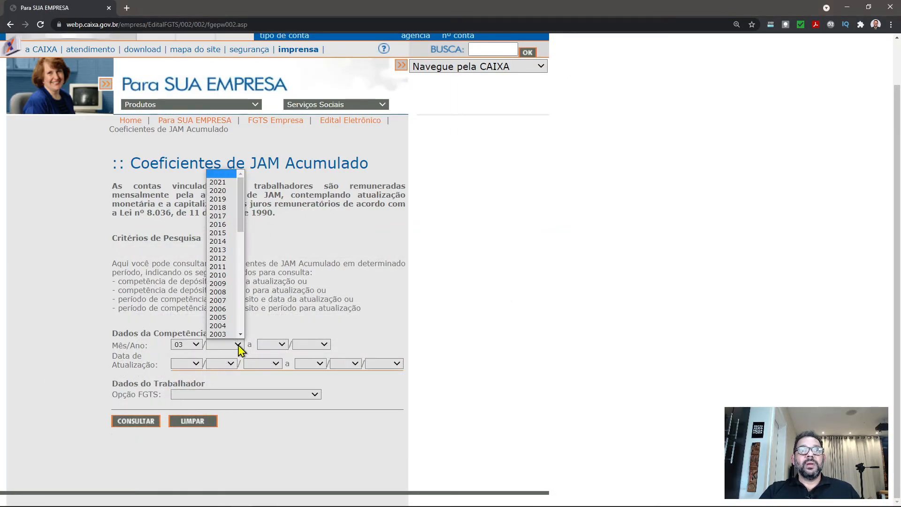
{"action": "left_click", "coordinate": [219, 208]}
{"action": "left_click", "coordinate": [282, 344]}
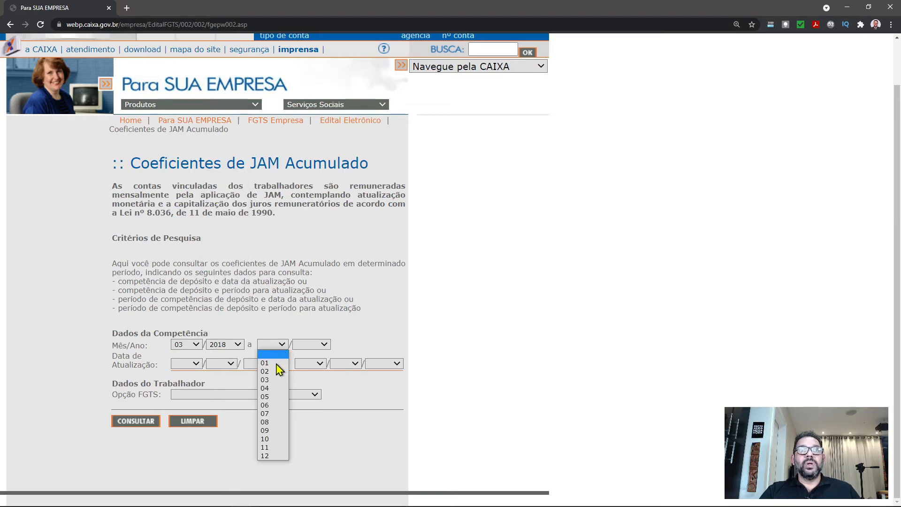
{"action": "left_click", "coordinate": [266, 413]}
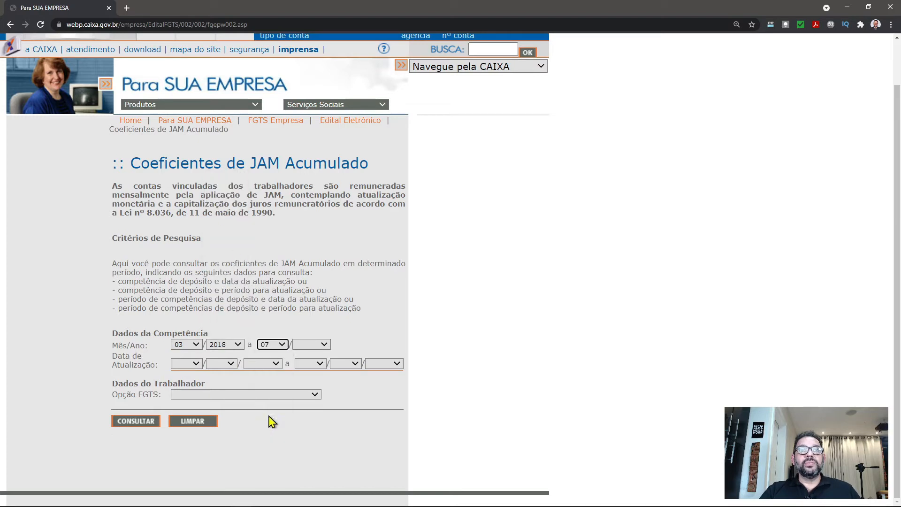
{"action": "left_click", "coordinate": [323, 345]}
{"action": "left_click", "coordinate": [304, 190]}
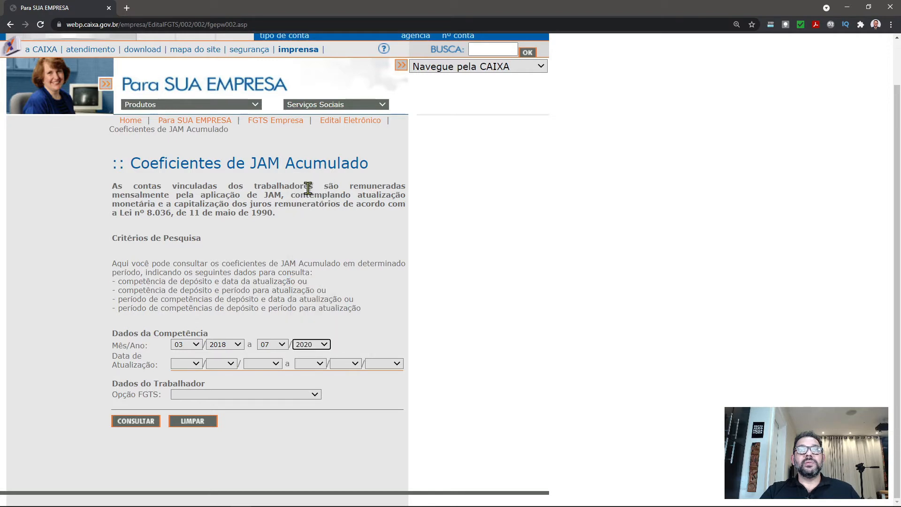
{"action": "left_click", "coordinate": [390, 323]}
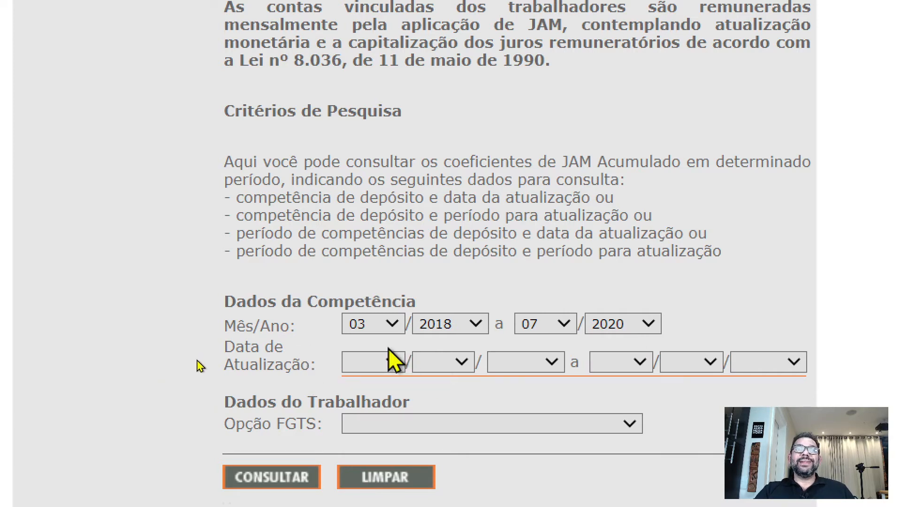
Set the start of the Data de Atualização period to 28/07/2021
{"action": "left_click", "coordinate": [390, 362]}
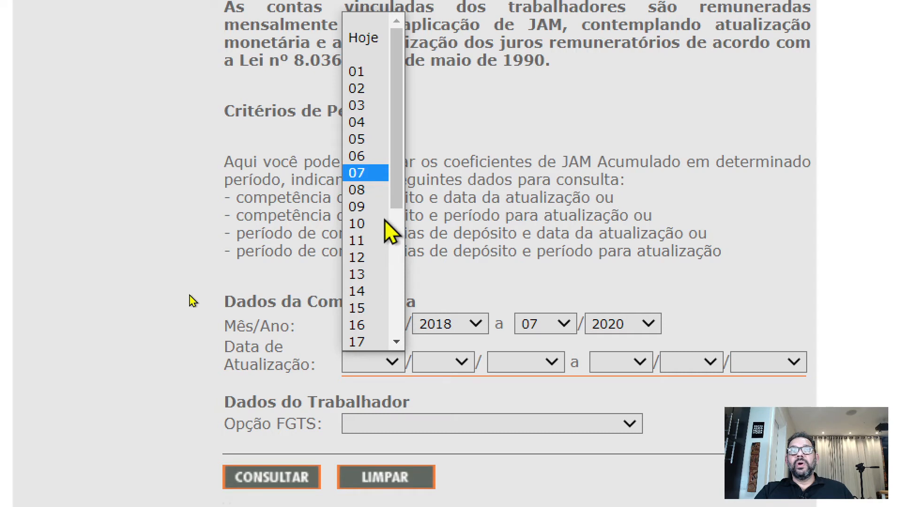
{"action": "scroll", "coordinate": [385, 221], "scroll_direction": "down", "scroll_amount": 5}
{"action": "left_click", "coordinate": [356, 291]}
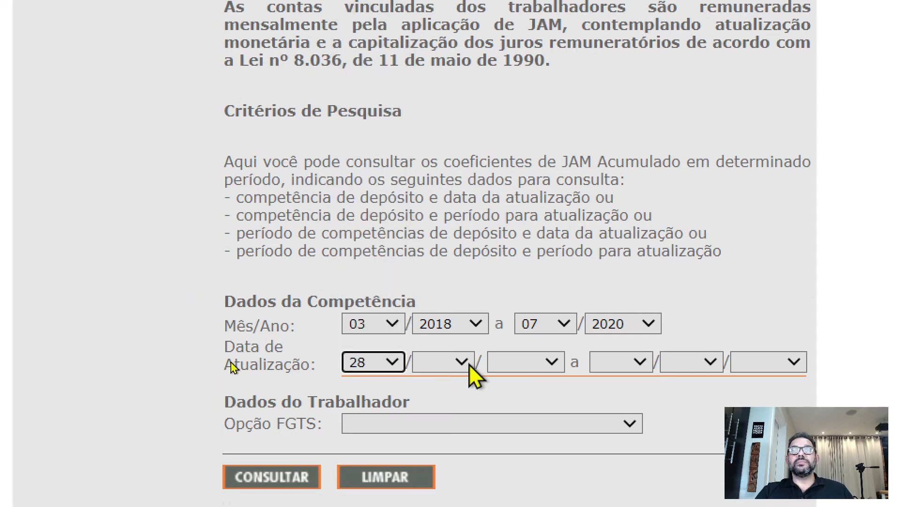
{"action": "left_click", "coordinate": [464, 363]}
{"action": "scroll", "coordinate": [553, 424], "scroll_direction": "down", "scroll_amount": 2}
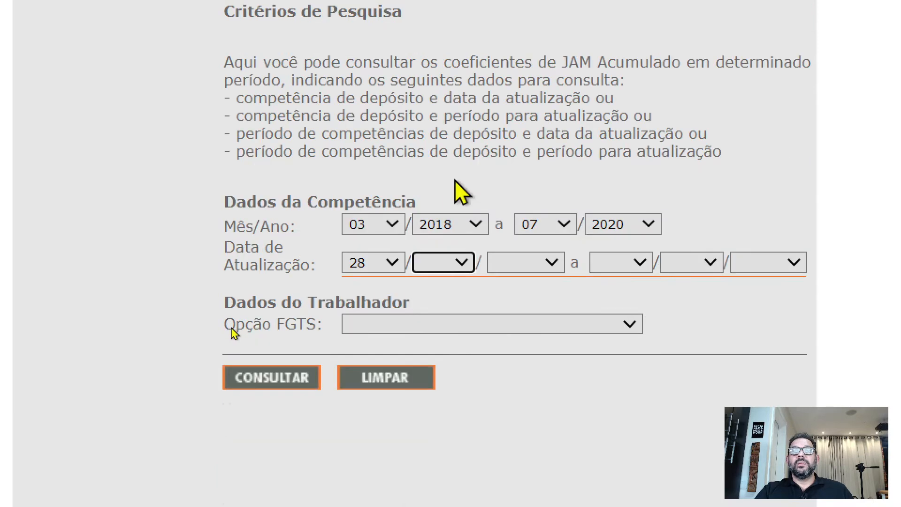
{"action": "scroll", "coordinate": [467, 259], "scroll_direction": "down", "scroll_amount": 1}
{"action": "left_click", "coordinate": [467, 259]}
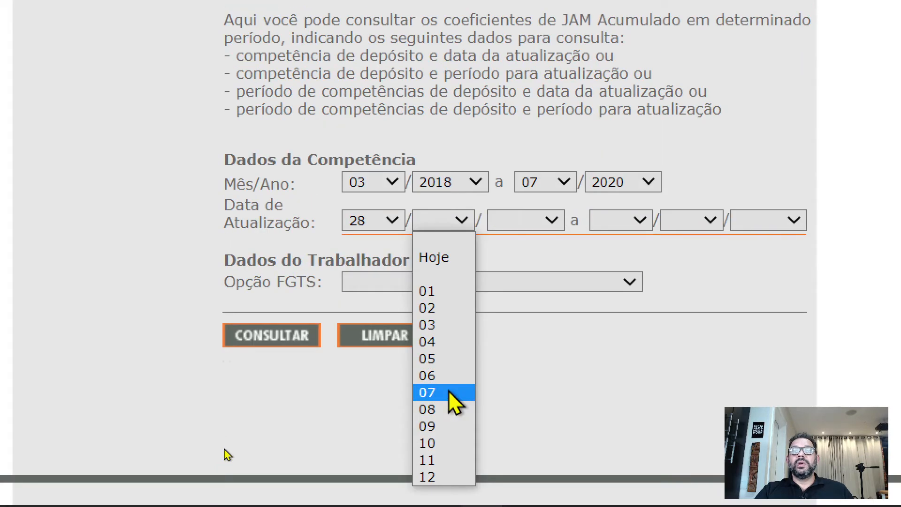
{"action": "left_click", "coordinate": [449, 392]}
{"action": "left_click", "coordinate": [549, 221]}
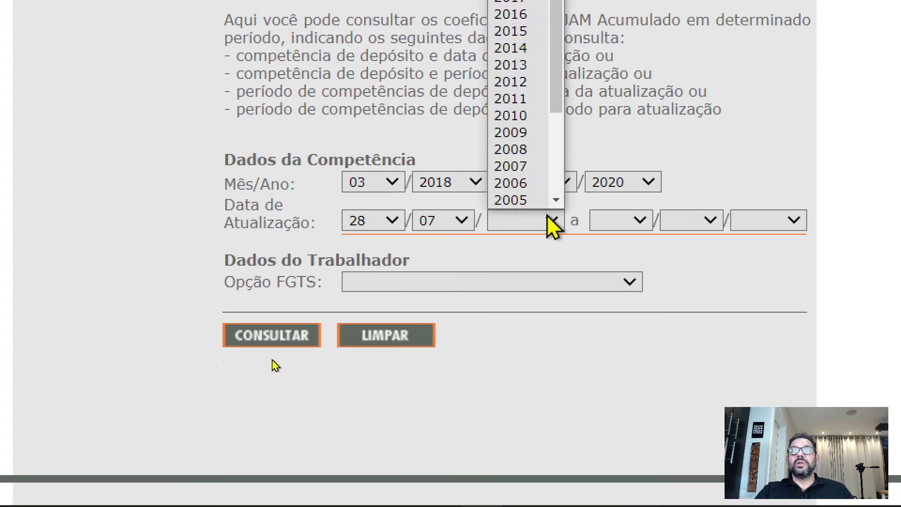
{"action": "scroll", "coordinate": [516, 141], "scroll_direction": "up", "scroll_amount": 3}
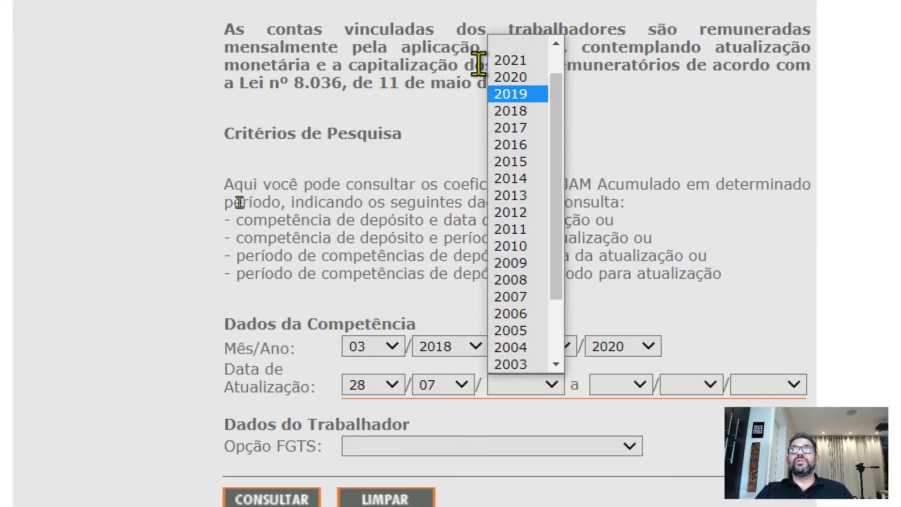
{"action": "left_click", "coordinate": [492, 61]}
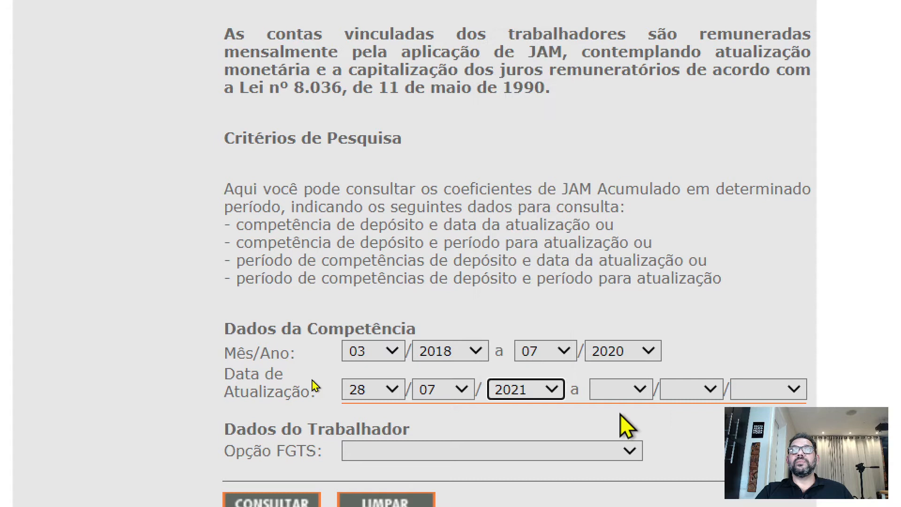
Set the end of the Data de Atualização period to 28/07/2021
{"action": "left_click", "coordinate": [635, 388]}
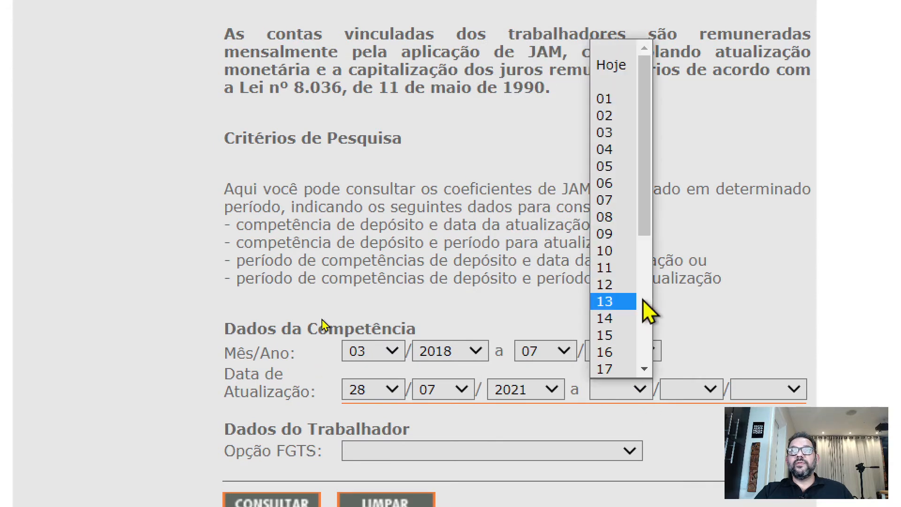
{"action": "scroll", "coordinate": [648, 312], "scroll_direction": "down", "scroll_amount": 4}
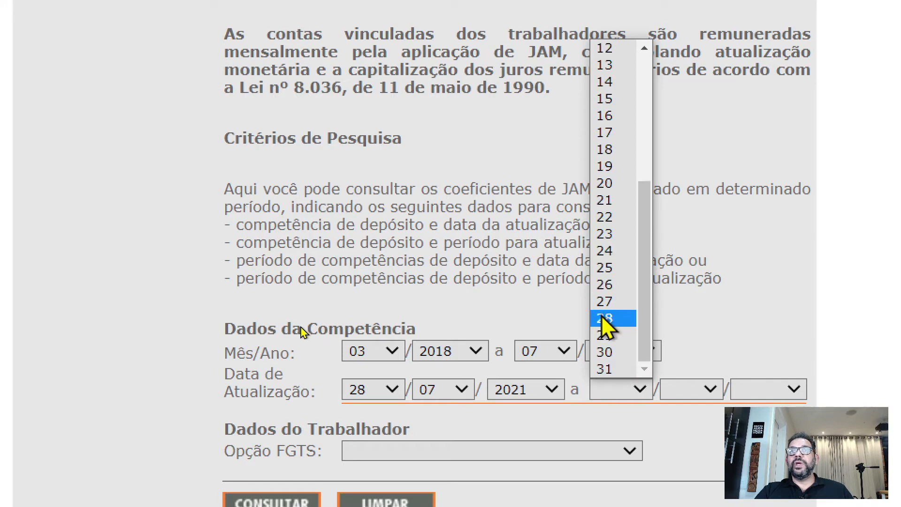
{"action": "left_click", "coordinate": [605, 317]}
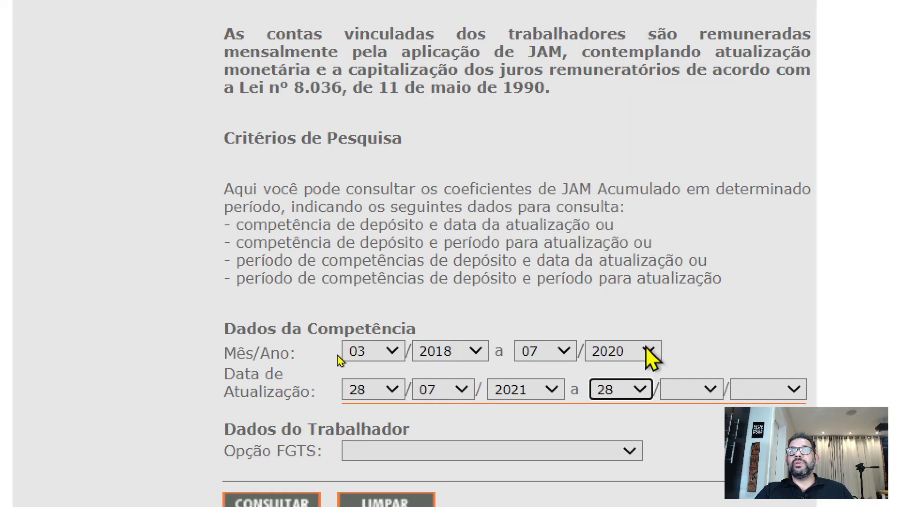
{"action": "left_click", "coordinate": [694, 393]}
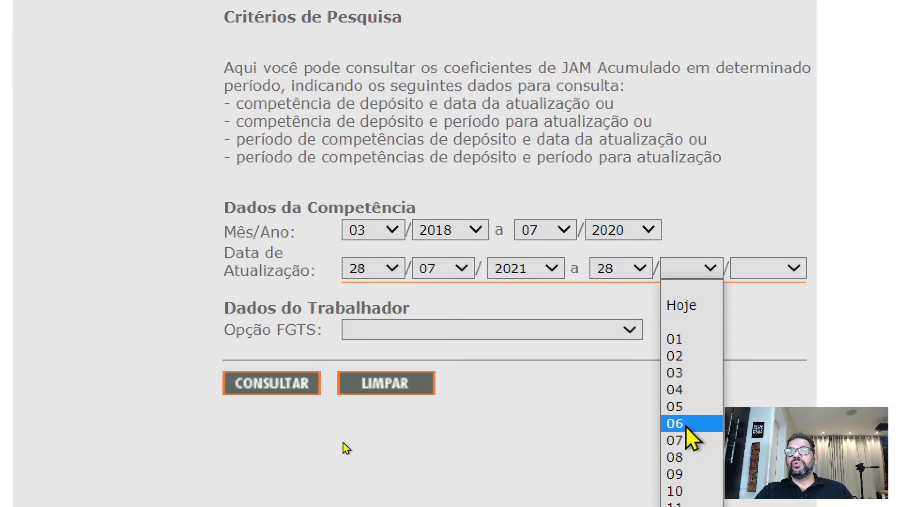
{"action": "left_click", "coordinate": [690, 439]}
{"action": "left_click", "coordinate": [760, 268]}
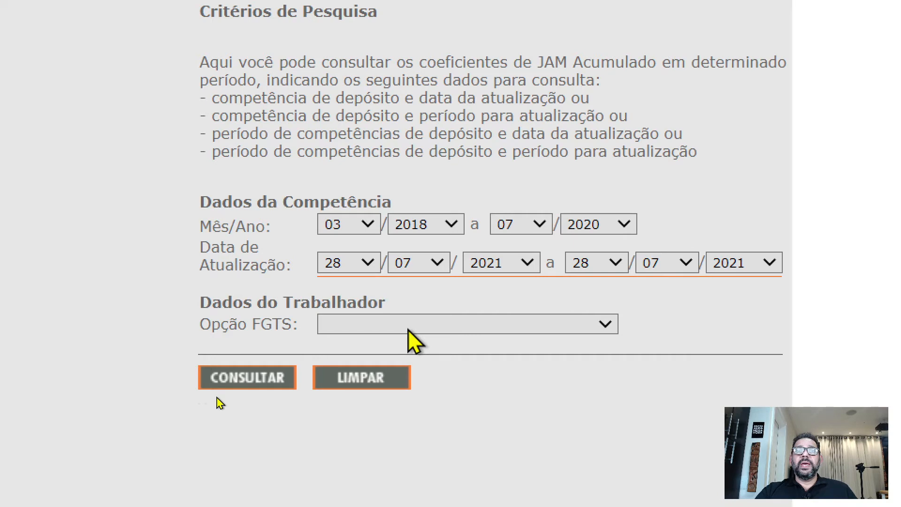
Choose "Optantes após 22/09/1971" as the Opção FGTS and run the JAM Acumulado query
{"action": "left_click", "coordinate": [408, 330]}
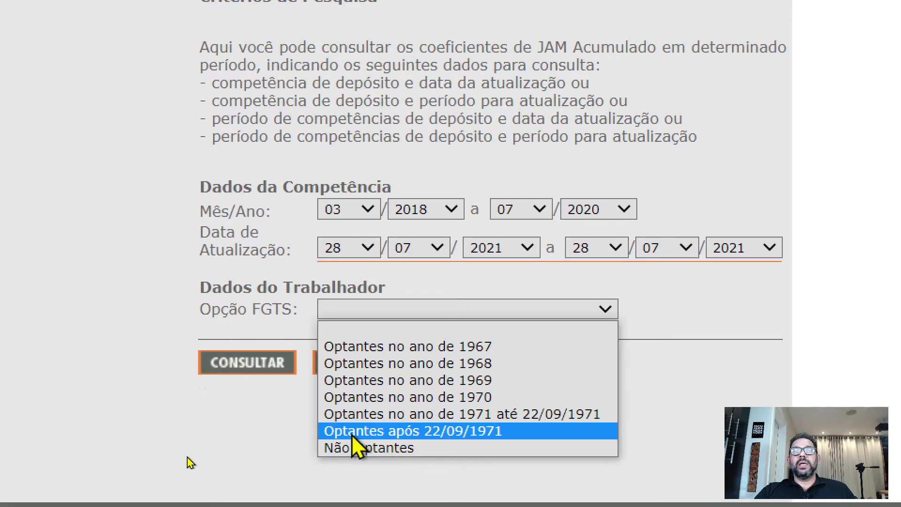
{"action": "left_click", "coordinate": [491, 431]}
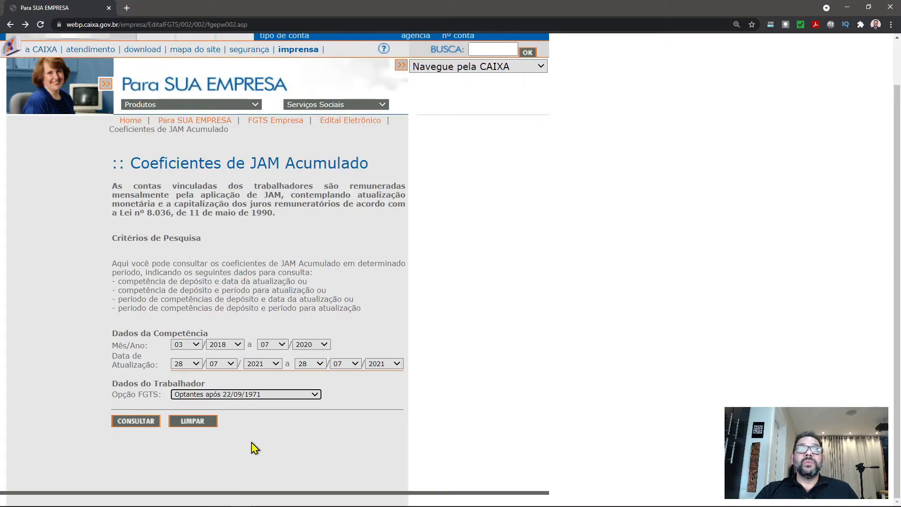
{"action": "left_click", "coordinate": [141, 424]}
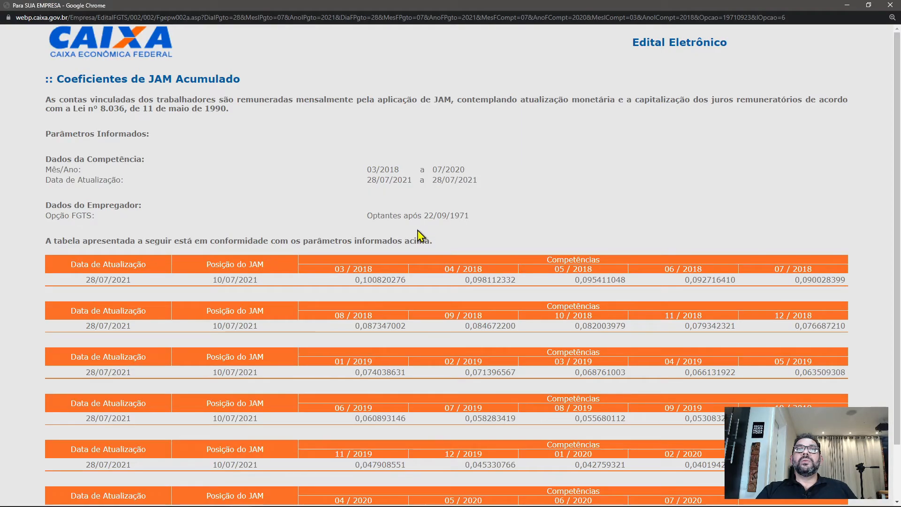
Review the resulting coefficient tables, highlighting all of them and the Competências heading of the first one
{"action": "scroll", "coordinate": [420, 235], "scroll_direction": "down", "scroll_amount": 3}
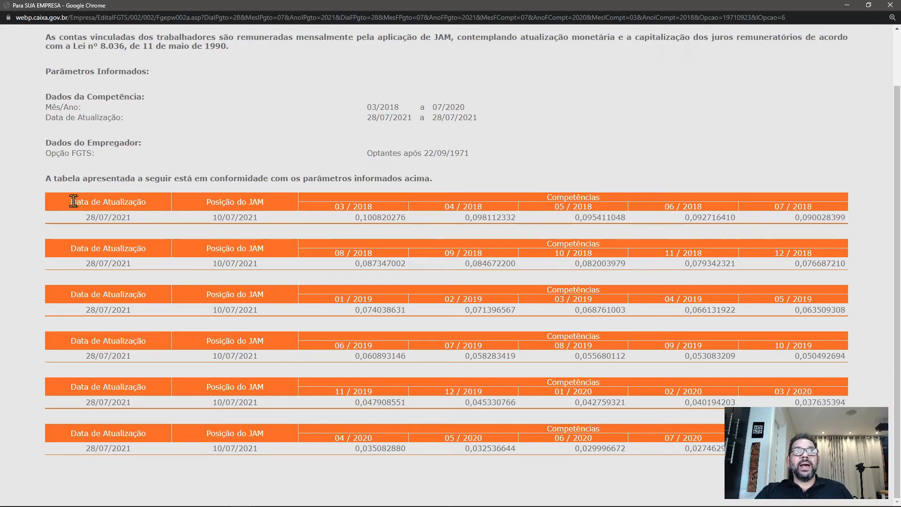
{"action": "left_click_drag", "start_coordinate": [73, 201], "coordinate": [732, 458]}
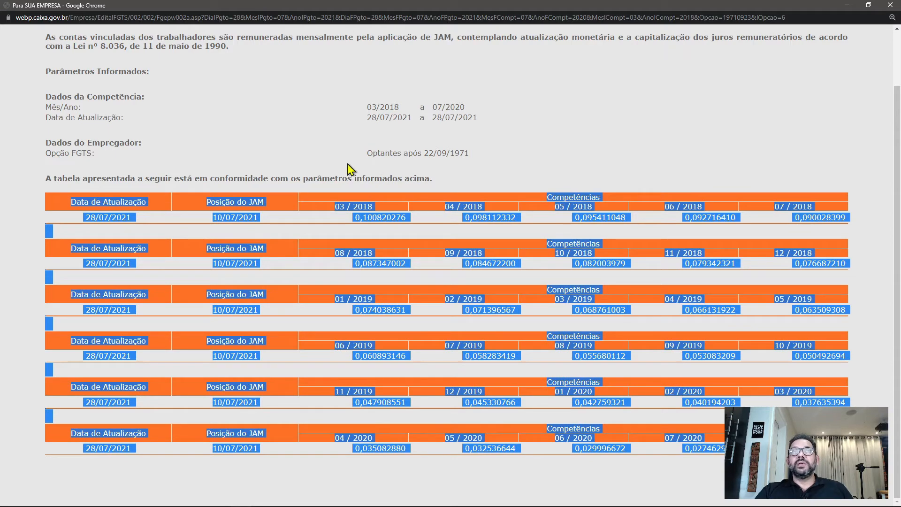
{"action": "left_click", "coordinate": [255, 159]}
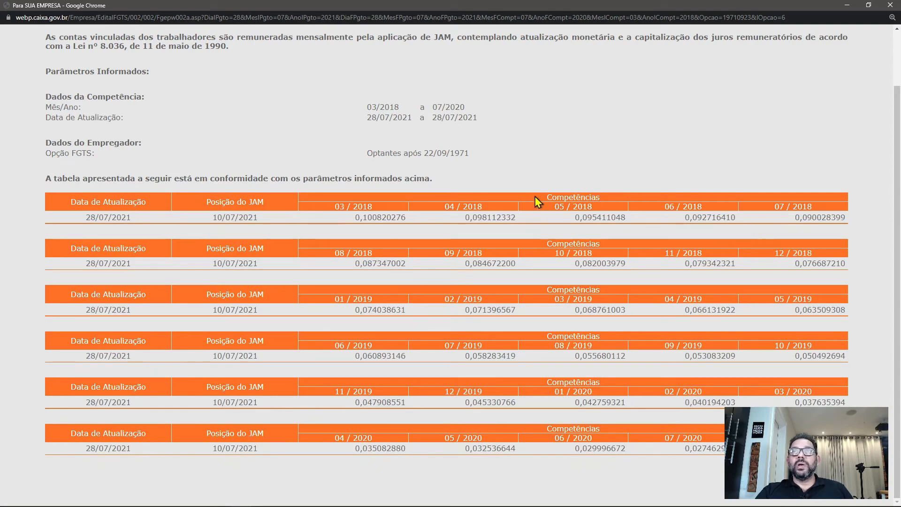
{"action": "left_click_drag", "start_coordinate": [545, 196], "coordinate": [602, 197]}
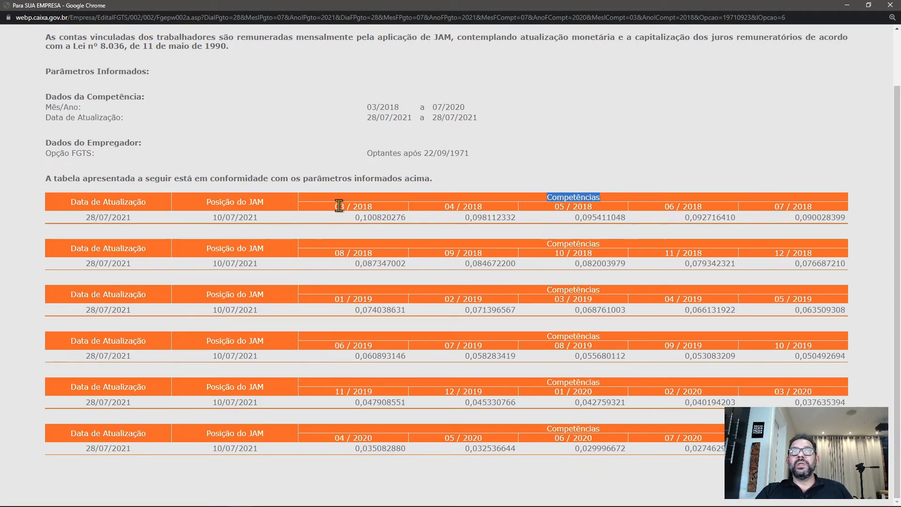
Examine the first table's 03/2018 and 04/2018 coefficients, Data de Atualização, and Posição do JAM
{"action": "left_click_drag", "start_coordinate": [334, 206], "coordinate": [509, 220]}
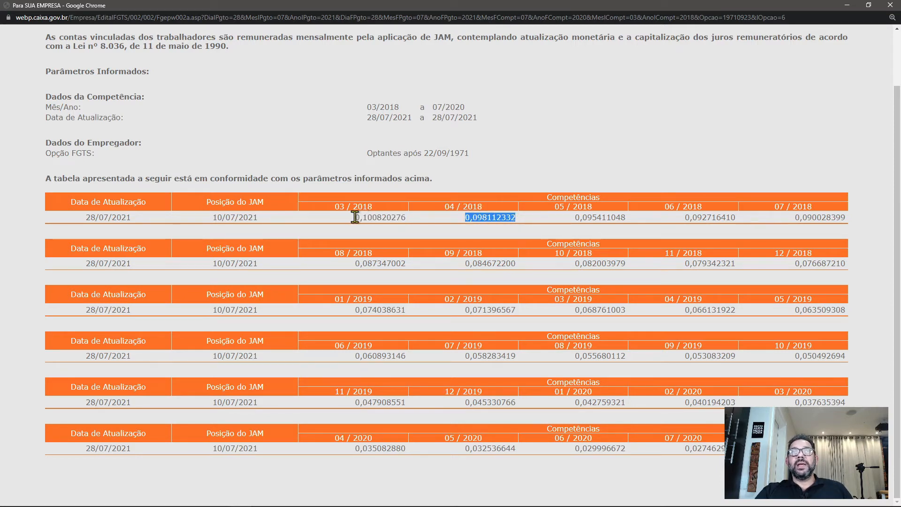
{"action": "left_click_drag", "start_coordinate": [356, 218], "coordinate": [408, 218]}
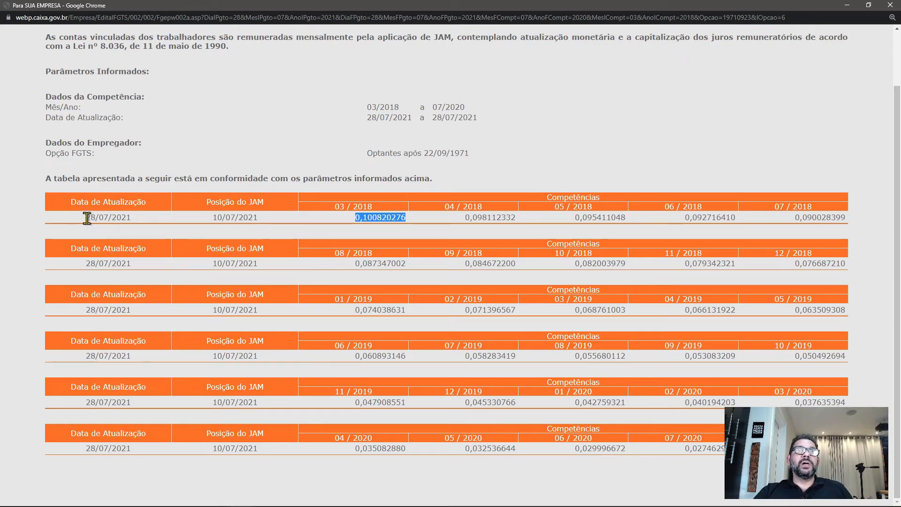
{"action": "left_click_drag", "start_coordinate": [86, 219], "coordinate": [131, 220]}
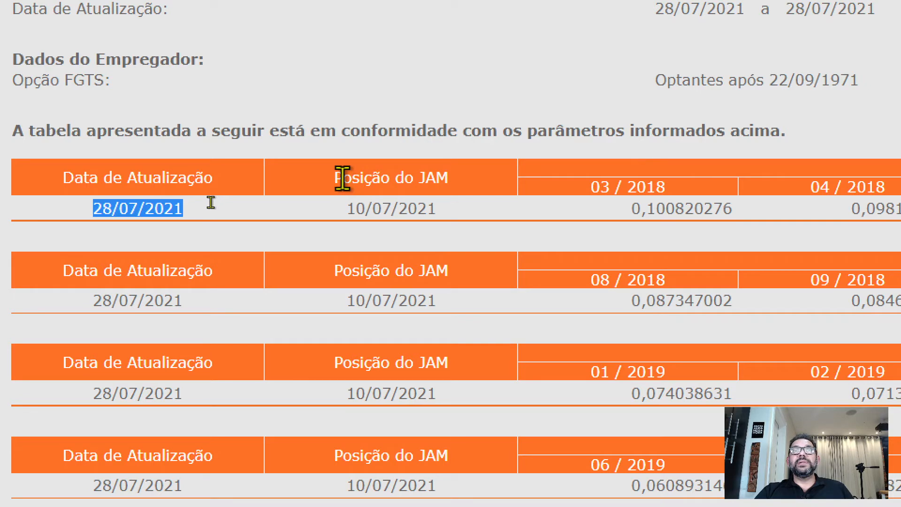
{"action": "left_click_drag", "start_coordinate": [331, 178], "coordinate": [446, 203]}
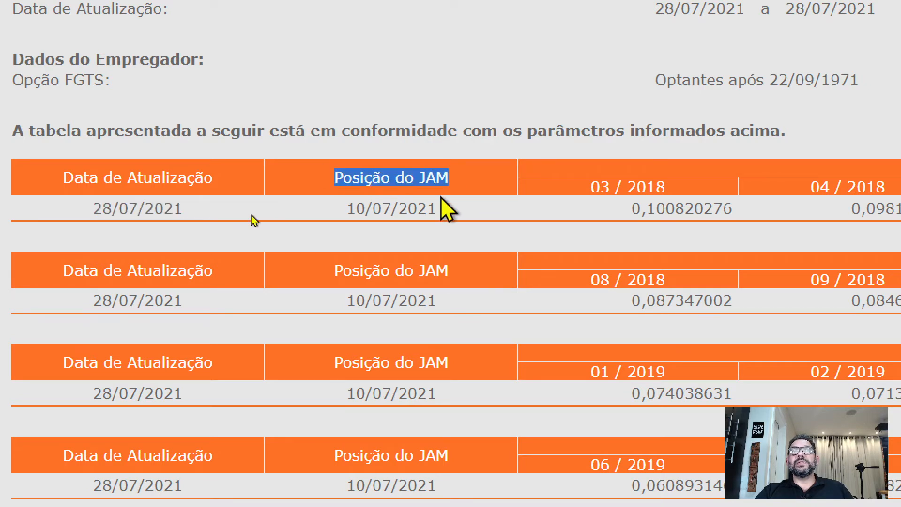
{"action": "left_click_drag", "start_coordinate": [348, 209], "coordinate": [395, 208]}
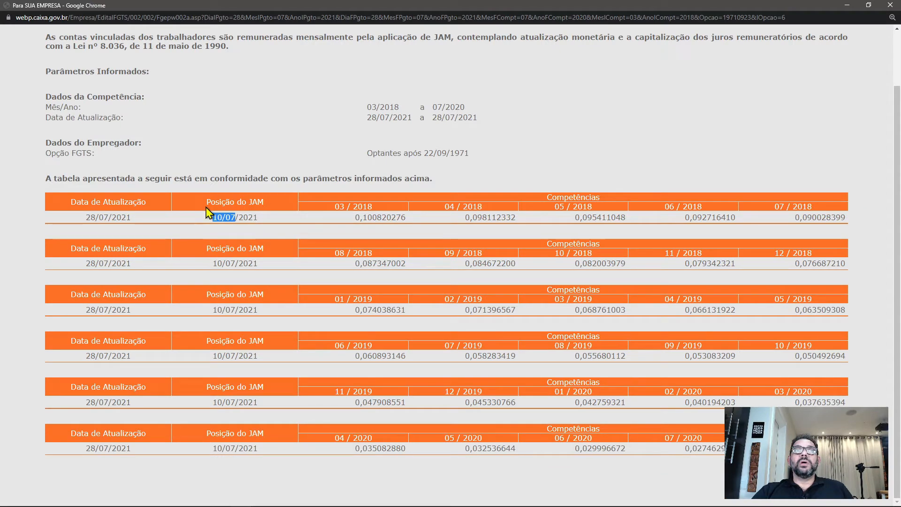
Copy all the JAM coefficient tables, clear away the browser windows and switch to the FGTS workbook in Excel
{"action": "left_click_drag", "start_coordinate": [74, 197], "coordinate": [732, 450]}
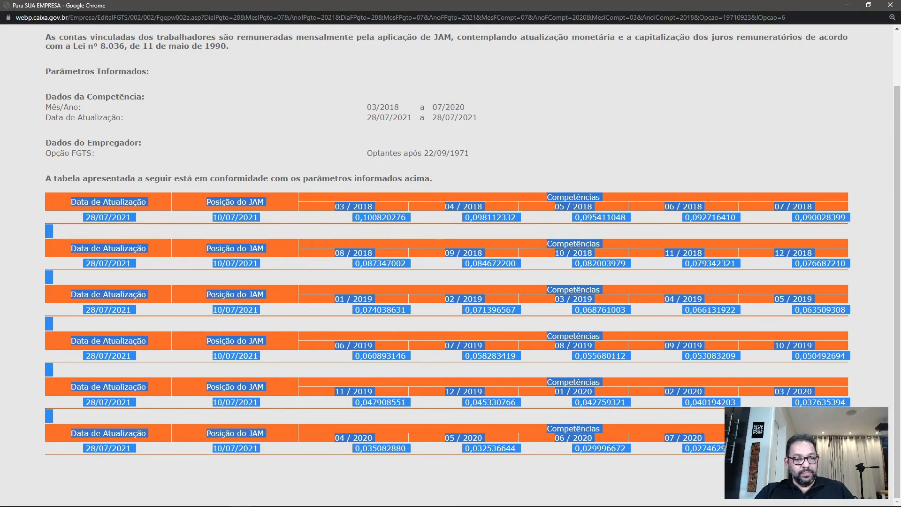
{"action": "left_click", "coordinate": [848, 5]}
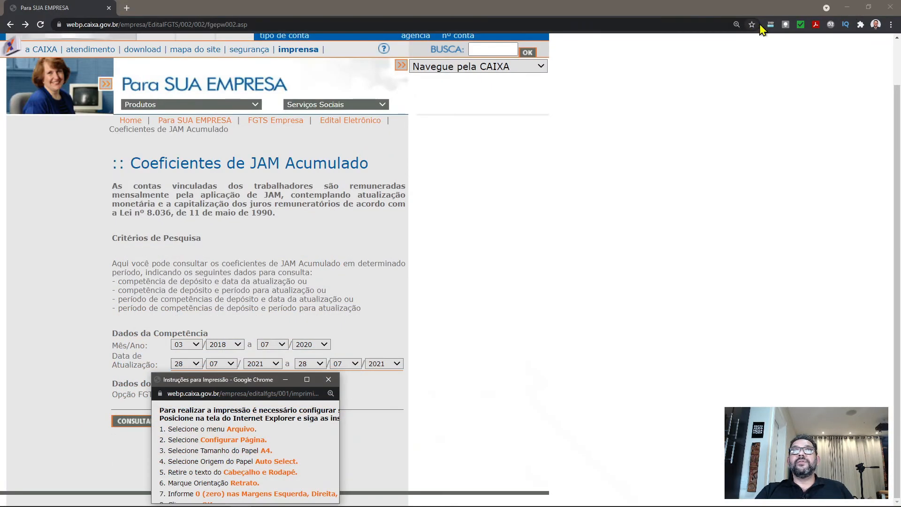
{"action": "left_click", "coordinate": [847, 9]}
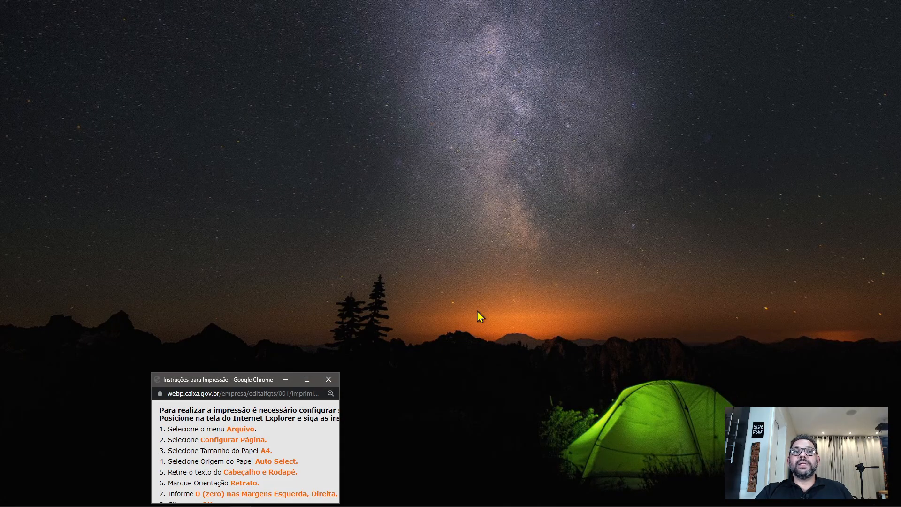
{"action": "left_click", "coordinate": [329, 380]}
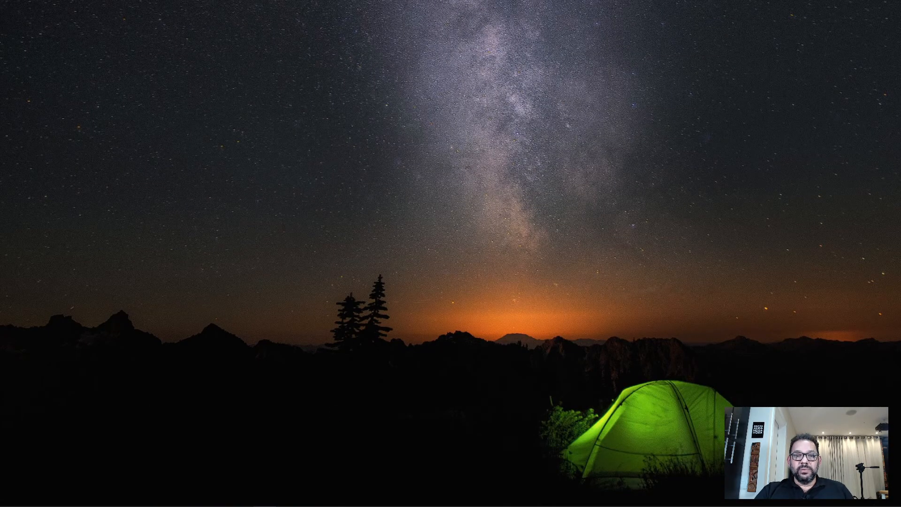
{"action": "left_click", "coordinate": [267, 506]}
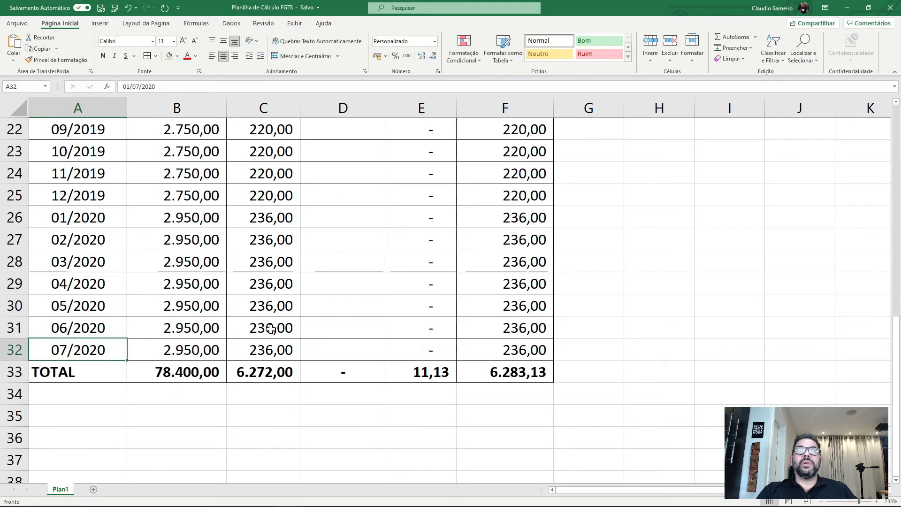
Add a new sheet to the workbook and paste the copied coefficient tables at cell A1
{"action": "scroll", "coordinate": [271, 326], "scroll_direction": "down", "scroll_amount": 2, "text": "ctrl"}
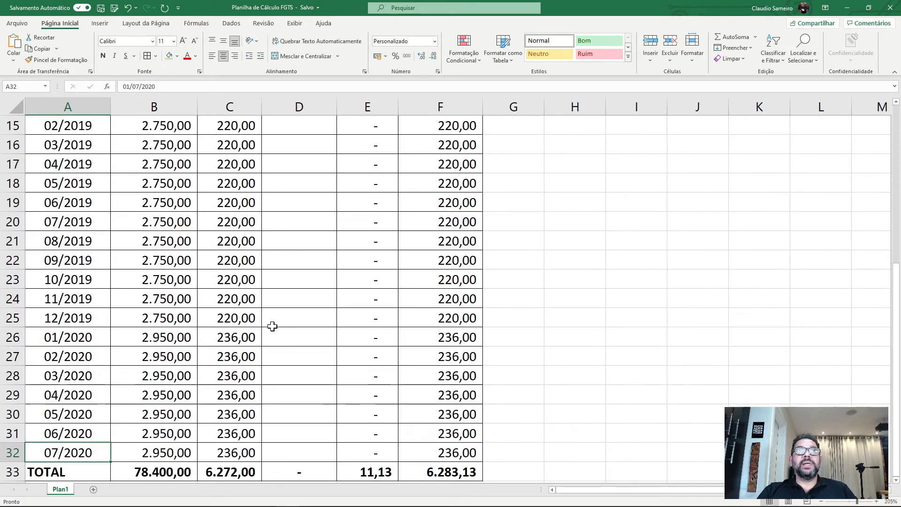
{"action": "scroll", "coordinate": [271, 325], "scroll_direction": "up", "scroll_amount": 5}
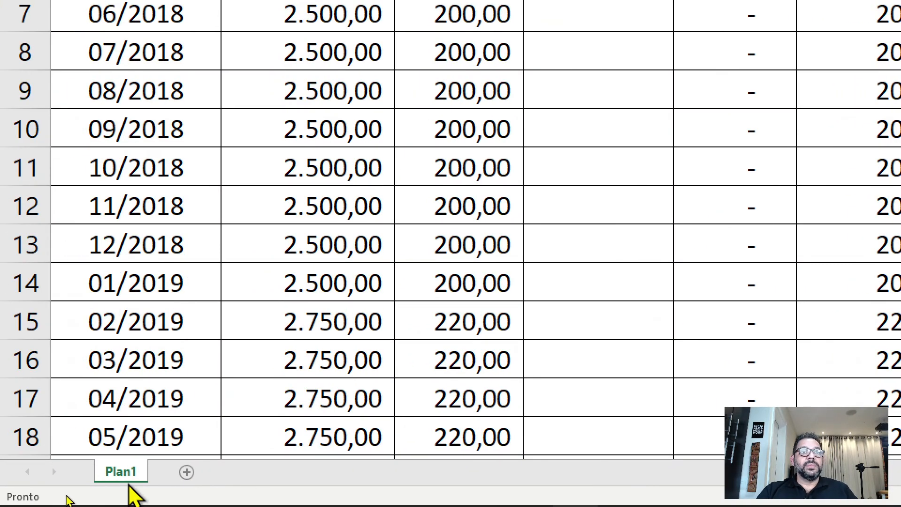
{"action": "left_click", "coordinate": [188, 473]}
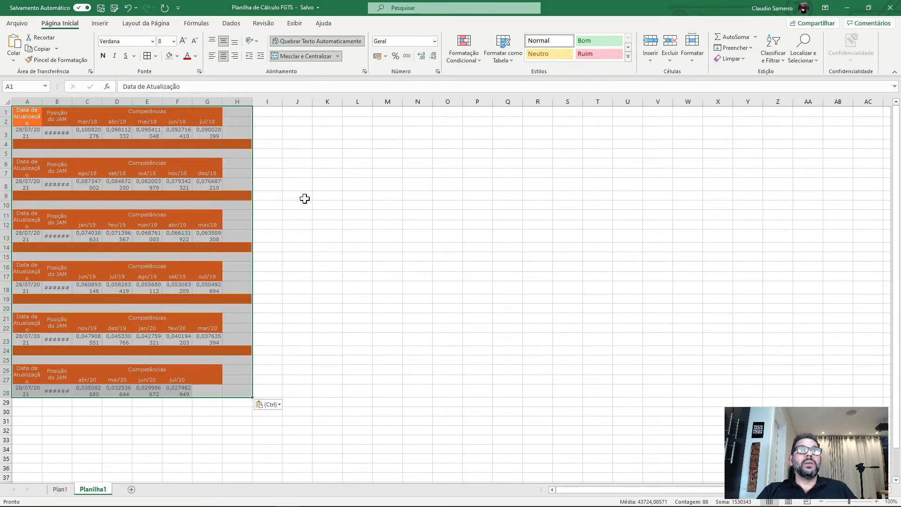
{"action": "left_click", "coordinate": [275, 189]}
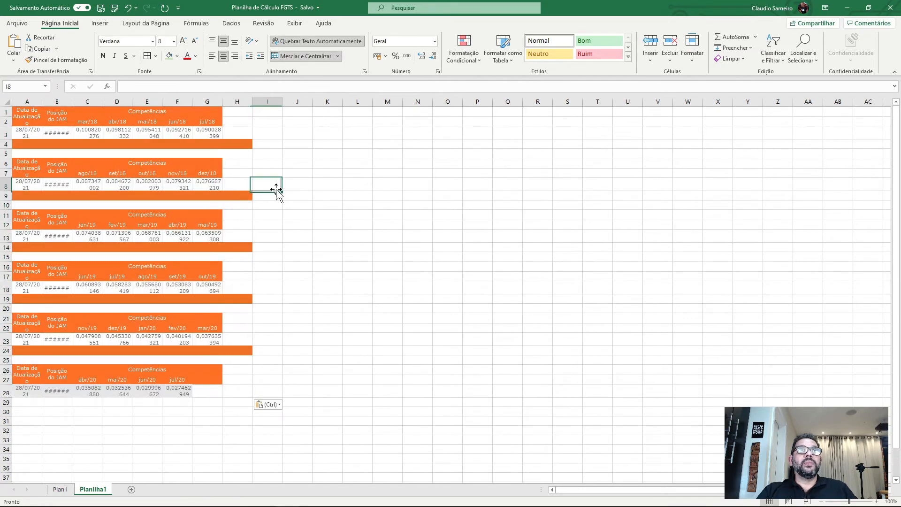
{"action": "left_click", "coordinate": [17, 111]}
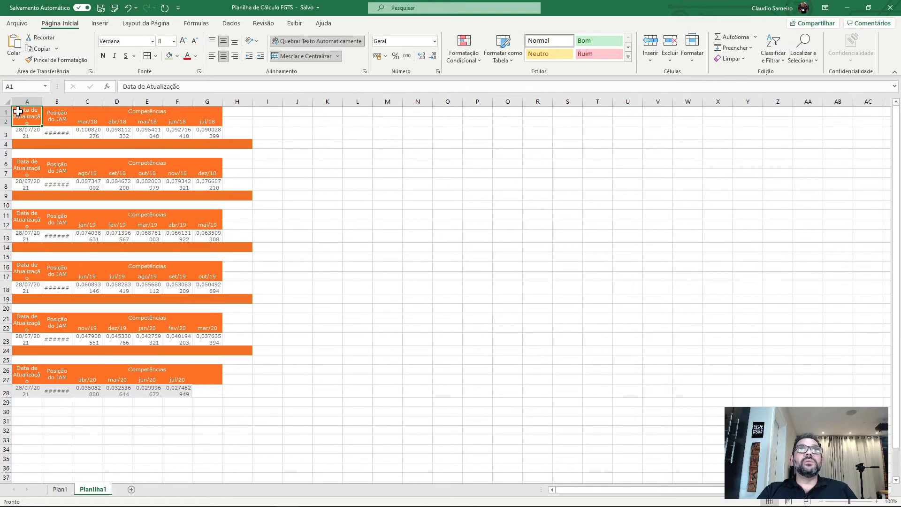
{"action": "scroll", "coordinate": [18, 112], "scroll_direction": "up", "scroll_amount": 4, "text": "ctrl"}
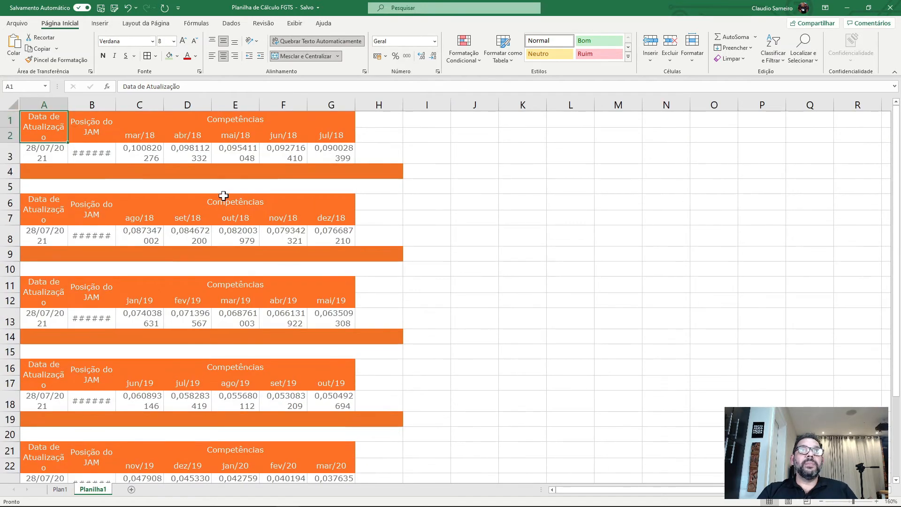
Widen columns A to G generously so each date and coefficient fits on a single line
{"action": "left_click", "coordinate": [413, 155]}
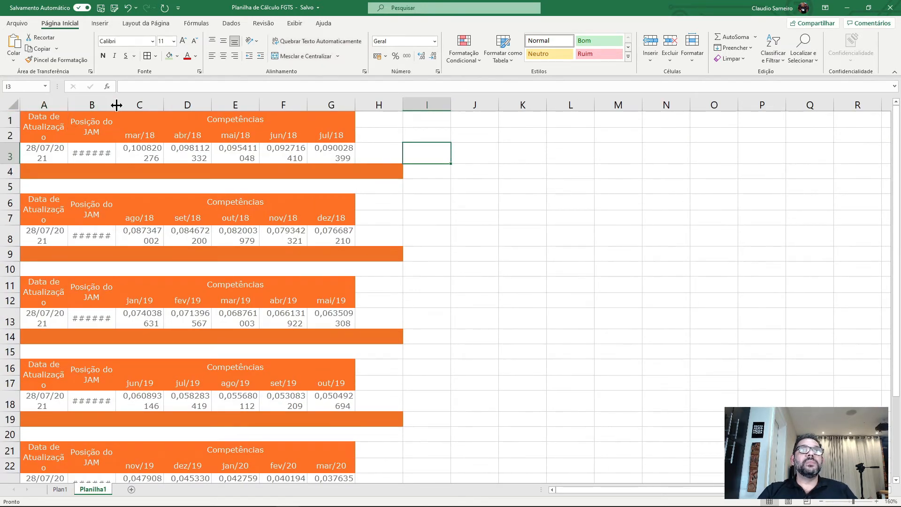
{"action": "left_click_drag", "start_coordinate": [116, 104], "coordinate": [147, 118]}
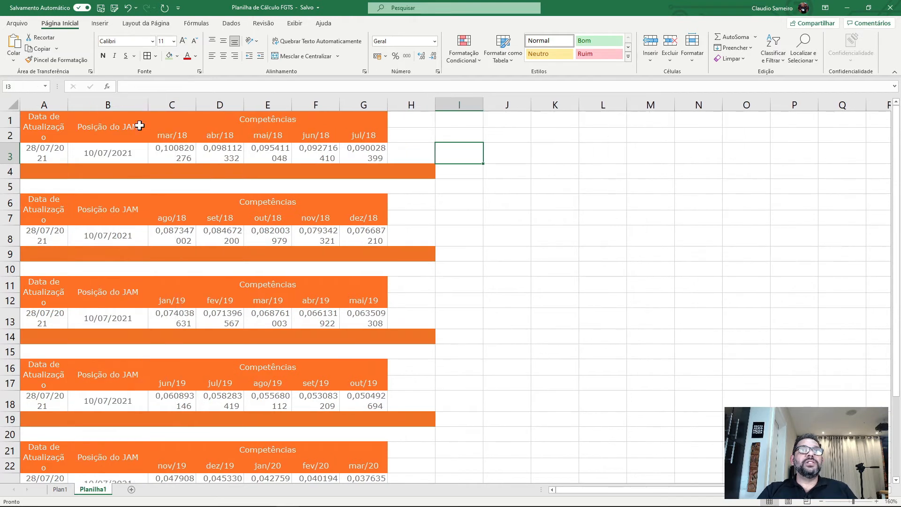
{"action": "left_click", "coordinate": [174, 154]}
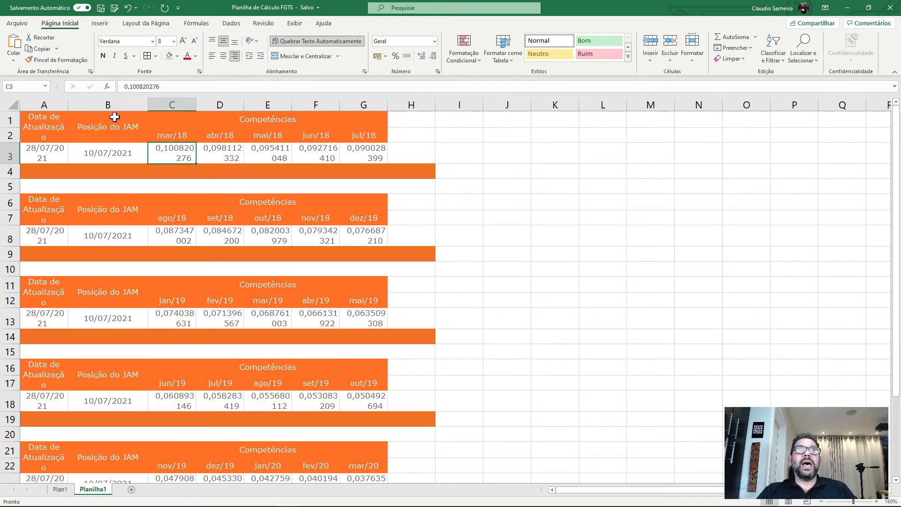
{"action": "left_click_drag", "start_coordinate": [35, 104], "coordinate": [352, 141]}
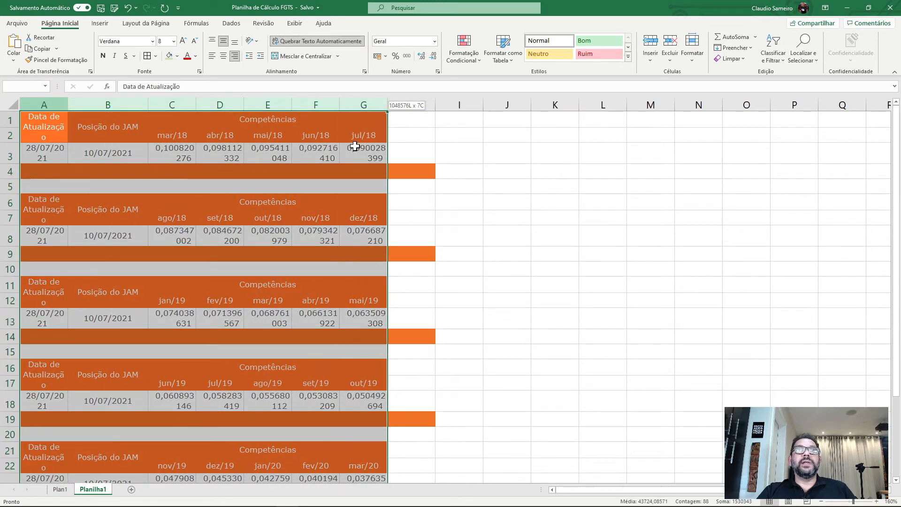
{"action": "left_click", "coordinate": [64, 104]}
{"action": "left_click_drag", "start_coordinate": [65, 104], "coordinate": [365, 104]}
{"action": "left_click_drag", "start_coordinate": [145, 109], "coordinate": [261, 123]}
{"action": "left_click", "coordinate": [162, 170]}
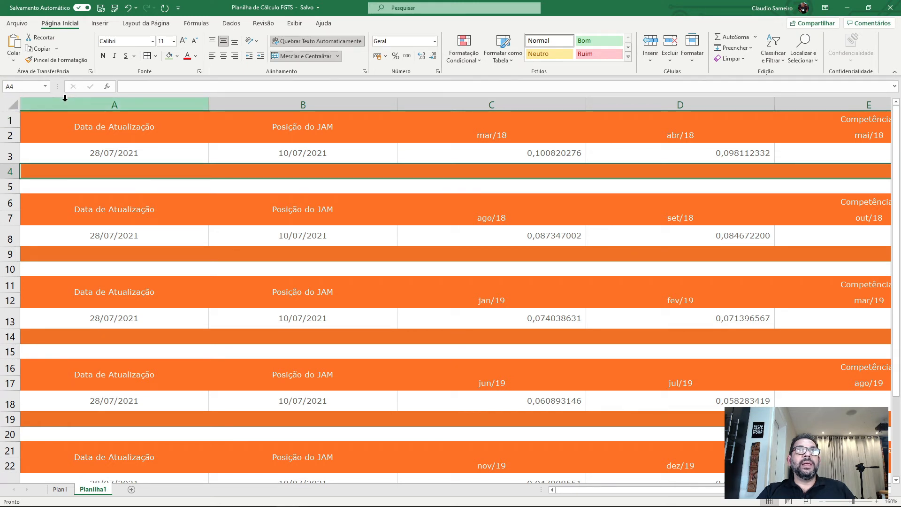
AutoFit the row heights and column widths of the entire sheet to its contents
{"action": "left_click", "coordinate": [12, 105]}
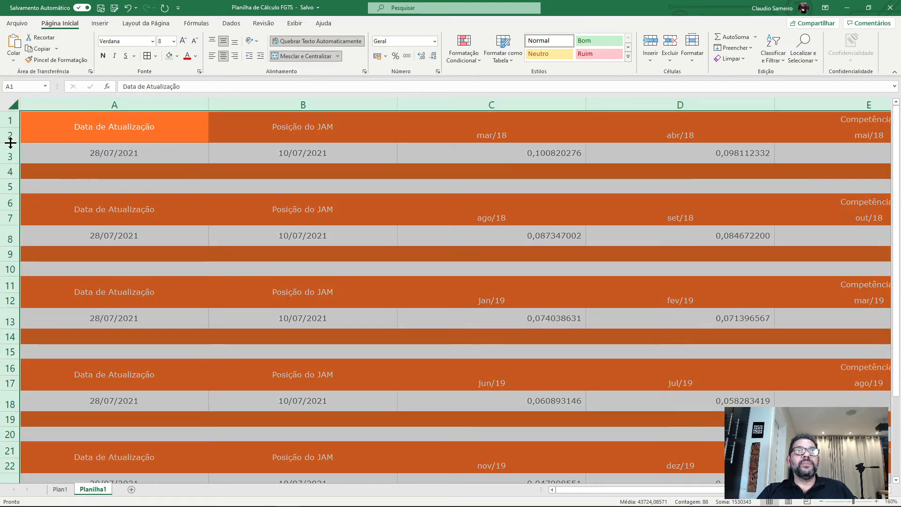
{"action": "left_click_drag", "start_coordinate": [11, 143], "coordinate": [10, 143]}
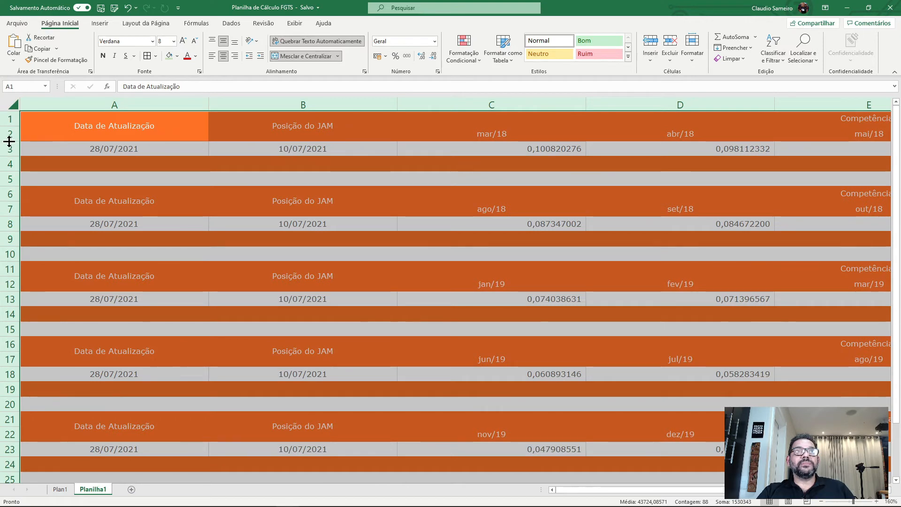
{"action": "double_click", "coordinate": [208, 105]}
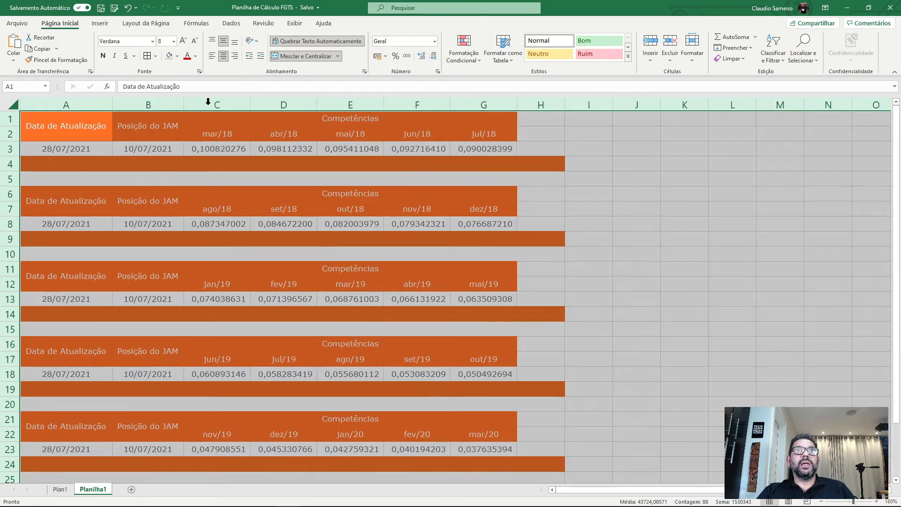
{"action": "left_click", "coordinate": [605, 190]}
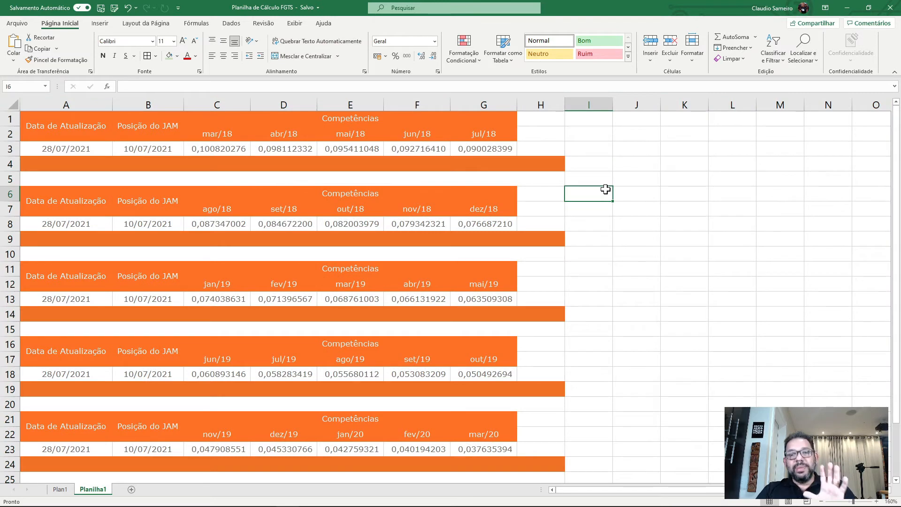
Delete the Data de Atualização and Posição do JAM columns, A and B, from the sheet
{"action": "left_click", "coordinate": [604, 150]}
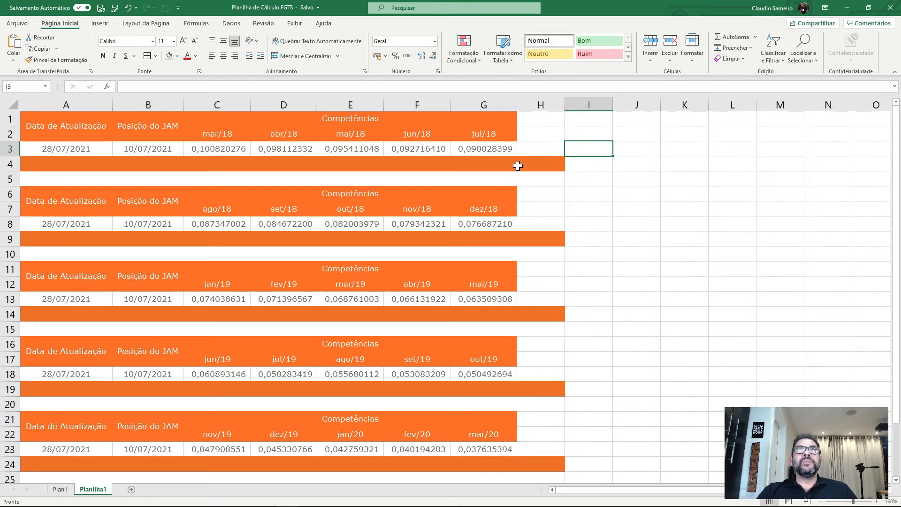
{"action": "left_click", "coordinate": [583, 165]}
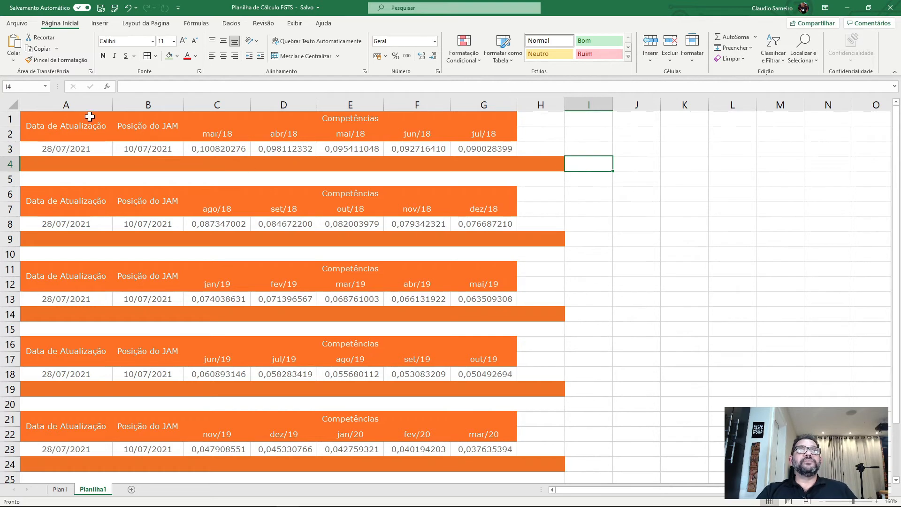
{"action": "left_click", "coordinate": [79, 105]}
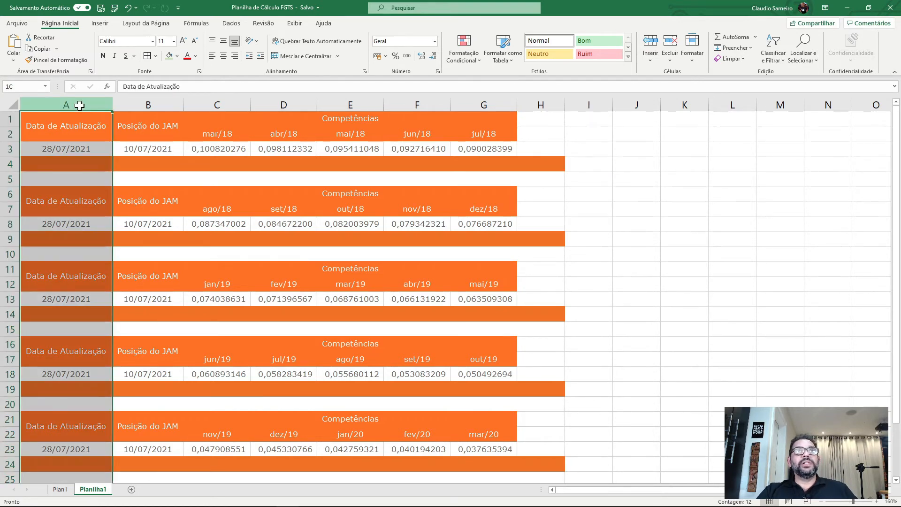
{"action": "left_click_drag", "start_coordinate": [80, 105], "coordinate": [142, 112]}
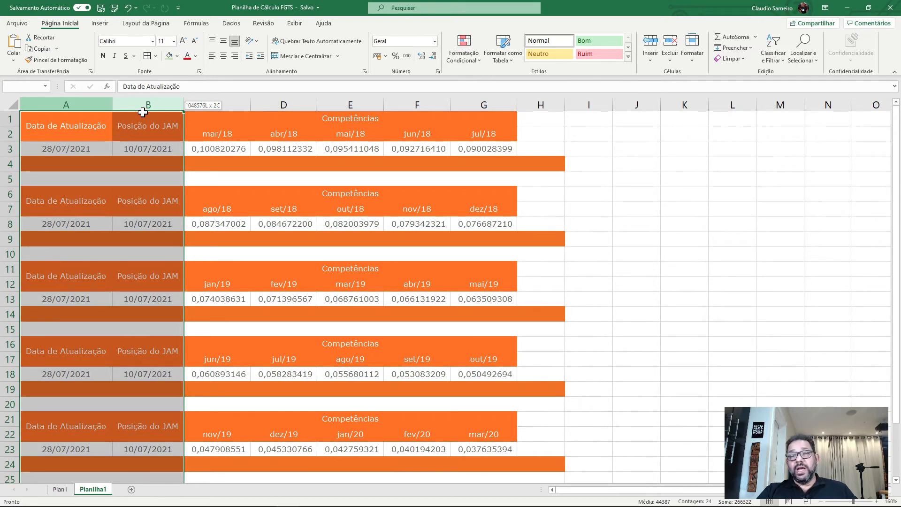
{"action": "left_click_drag", "start_coordinate": [143, 111], "coordinate": [143, 112]}
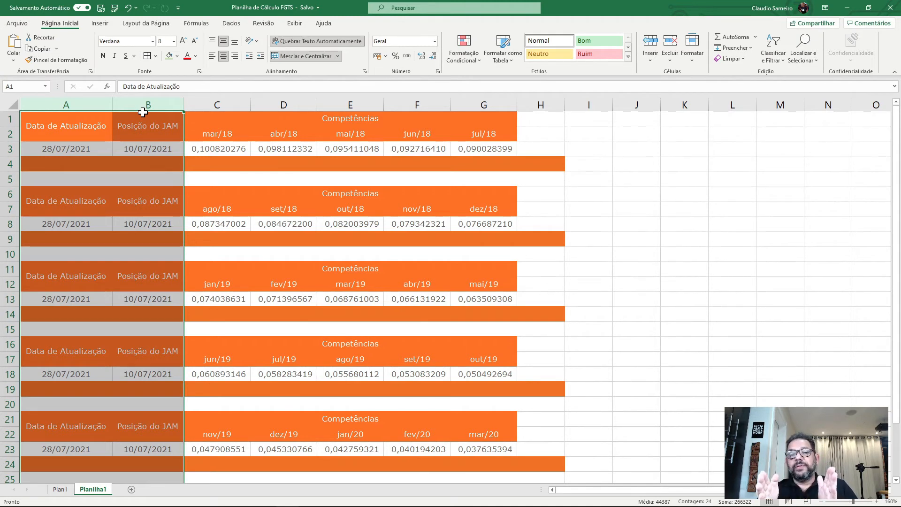
{"action": "left_click_drag", "start_coordinate": [82, 105], "coordinate": [127, 104]}
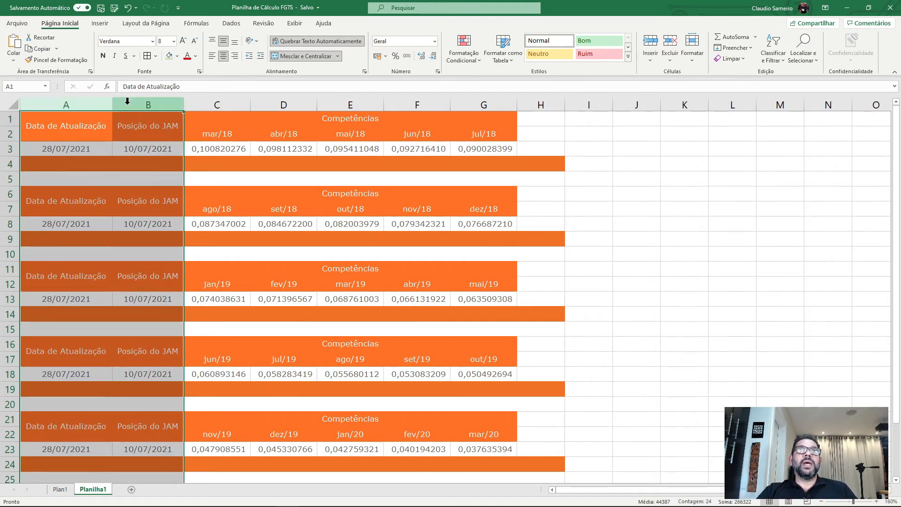
{"action": "left_click", "coordinate": [670, 42]}
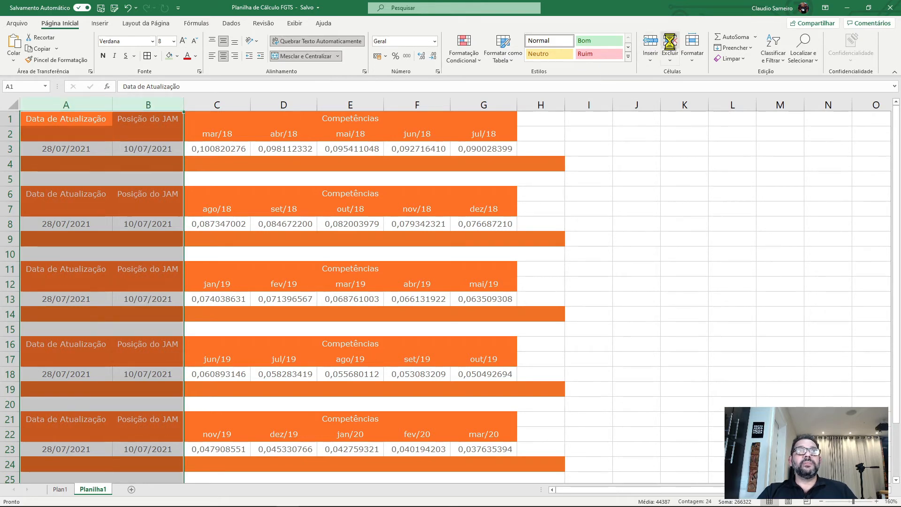
{"action": "left_click", "coordinate": [579, 211]}
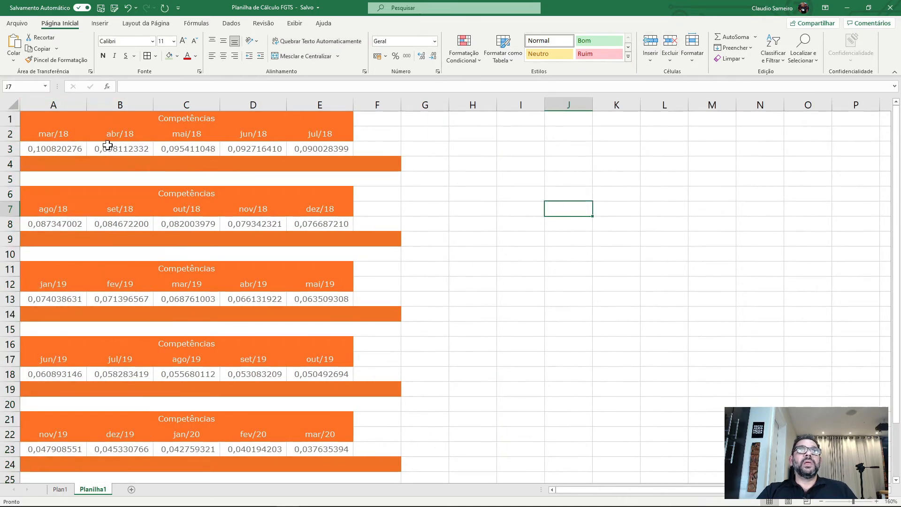
Delete row 1, which holds the Competências heading of the first table
{"action": "left_click", "coordinate": [9, 119]}
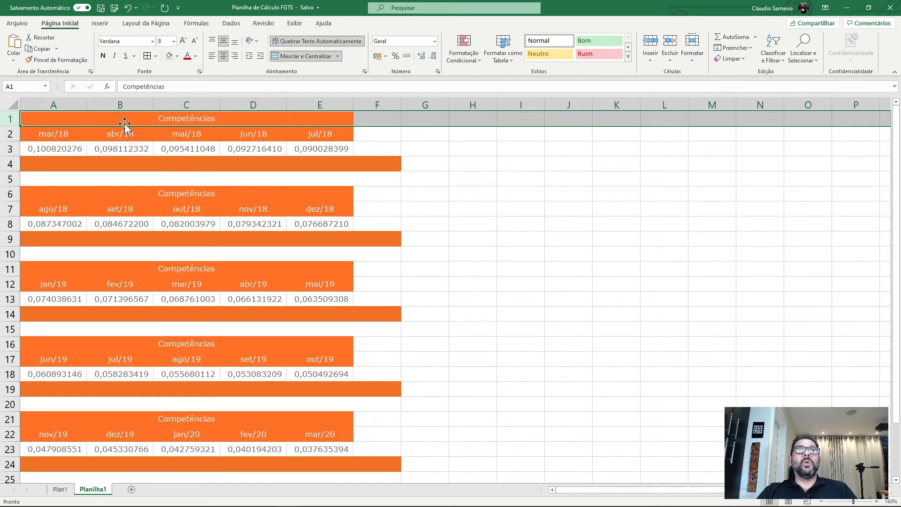
{"action": "left_click", "coordinate": [670, 43]}
{"action": "left_click_drag", "start_coordinate": [549, 193], "coordinate": [521, 193]}
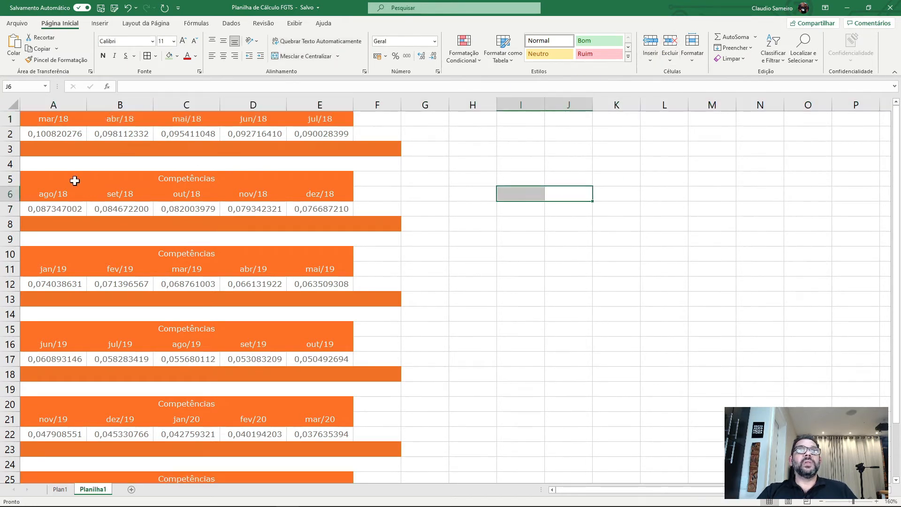
Delete rows 3 to 5, the orange bar, blank row and Competências heading above the ago/18 to dez/18 dates
{"action": "left_click", "coordinate": [8, 149]}
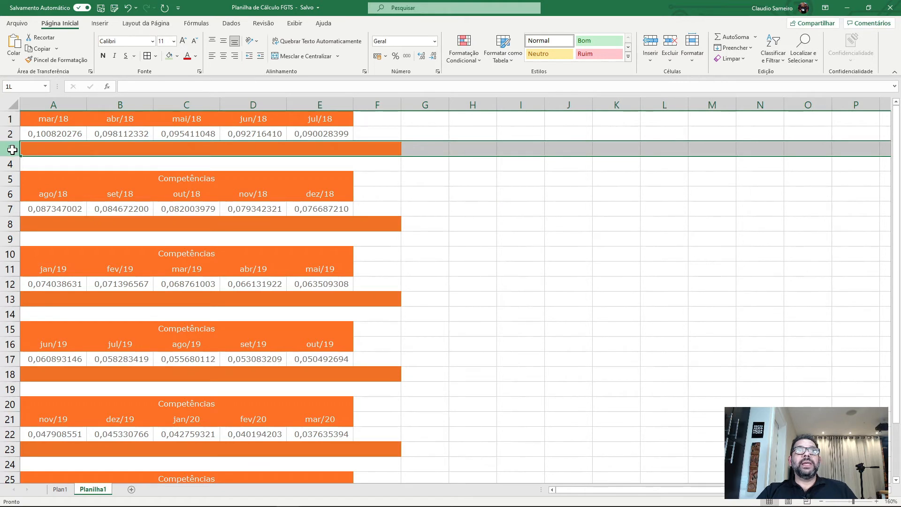
{"action": "left_click_drag", "start_coordinate": [11, 149], "coordinate": [11, 180]}
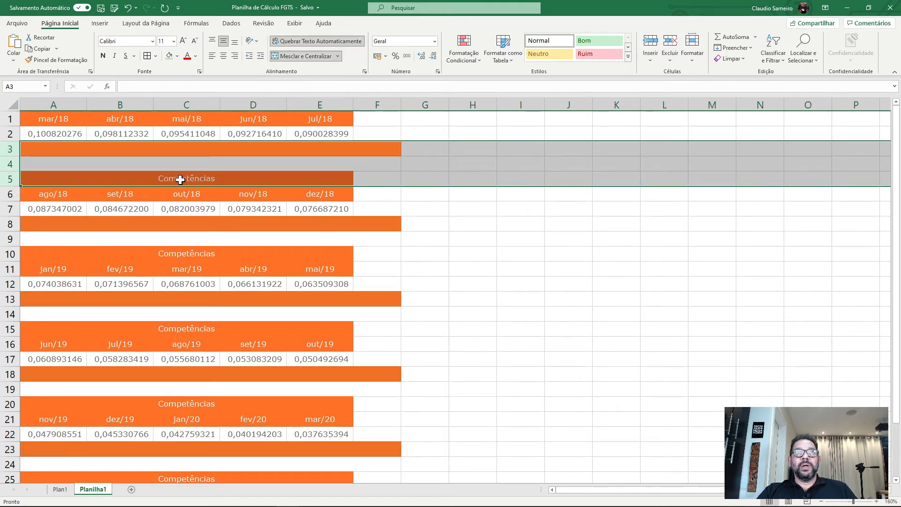
{"action": "left_click", "coordinate": [672, 45]}
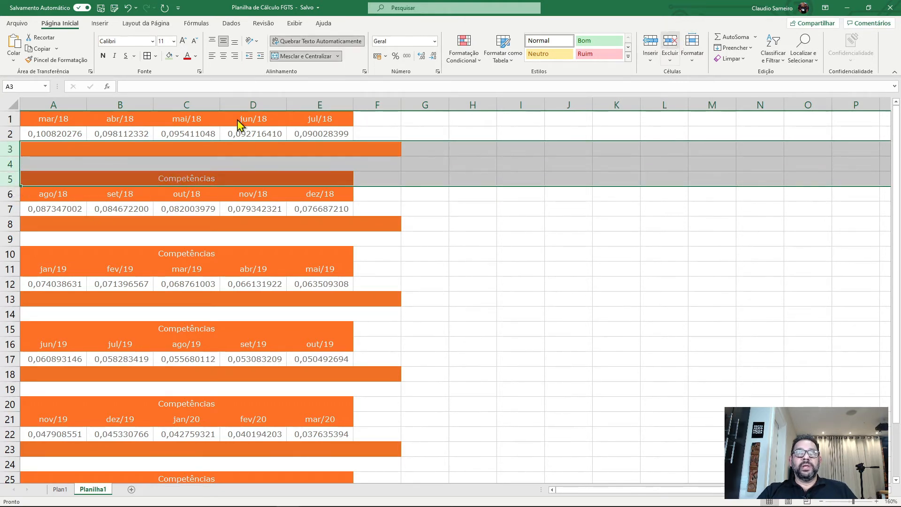
{"action": "left_click", "coordinate": [488, 202]}
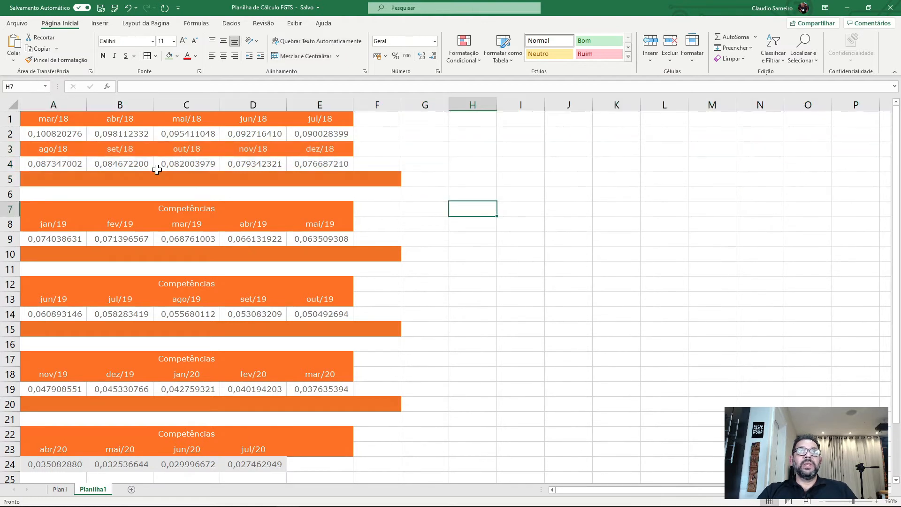
Examine the month cells in row 1 and the JAM coefficients beneath them in row 2, cell by cell
{"action": "left_click", "coordinate": [52, 117]}
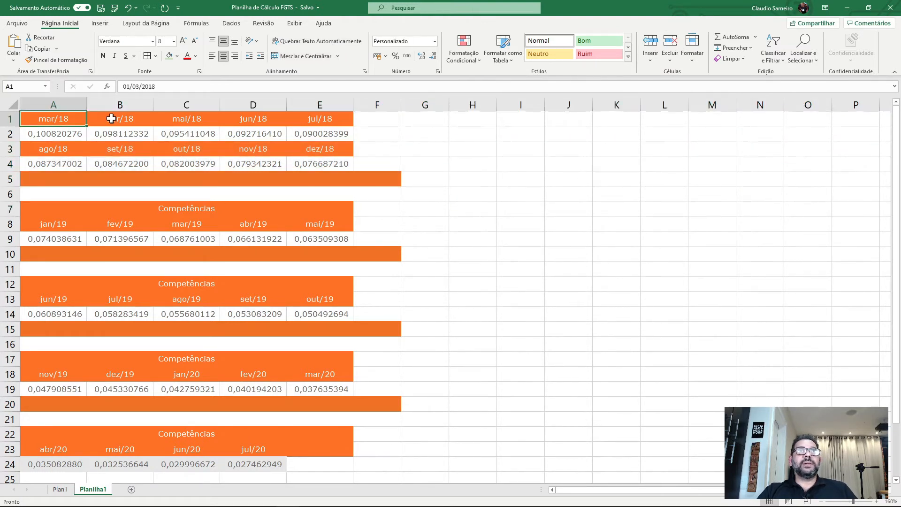
{"action": "left_click", "coordinate": [114, 118]}
{"action": "left_click", "coordinate": [188, 118]}
{"action": "left_click", "coordinate": [267, 116]}
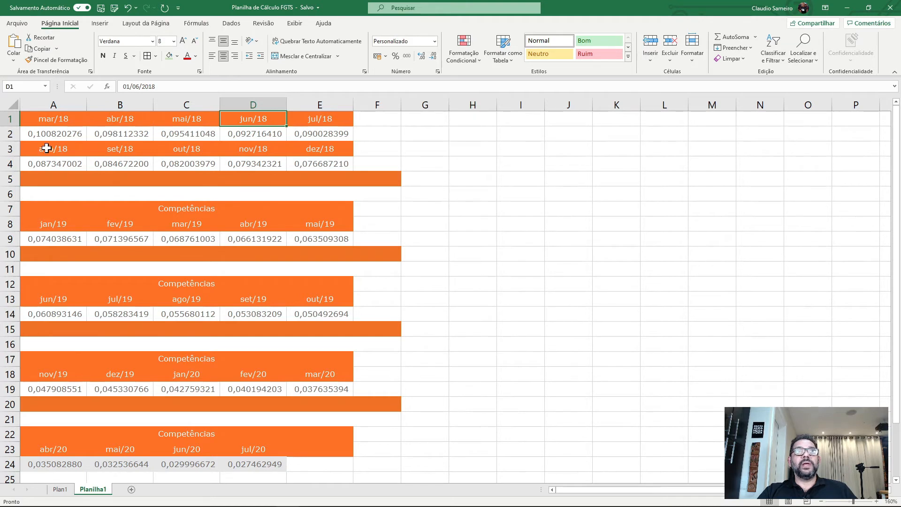
{"action": "left_click", "coordinate": [55, 134]}
{"action": "left_click", "coordinate": [141, 132]}
{"action": "left_click", "coordinate": [188, 136]}
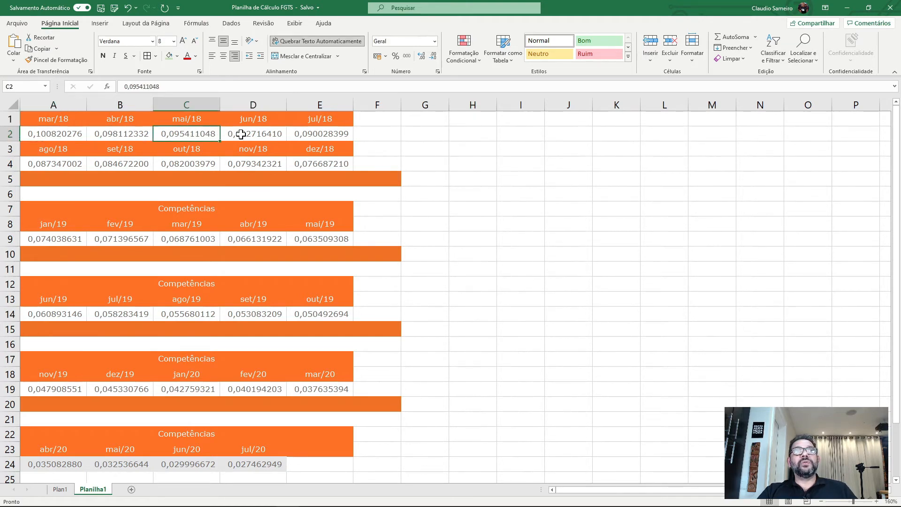
{"action": "left_click", "coordinate": [241, 133]}
{"action": "left_click", "coordinate": [300, 133]}
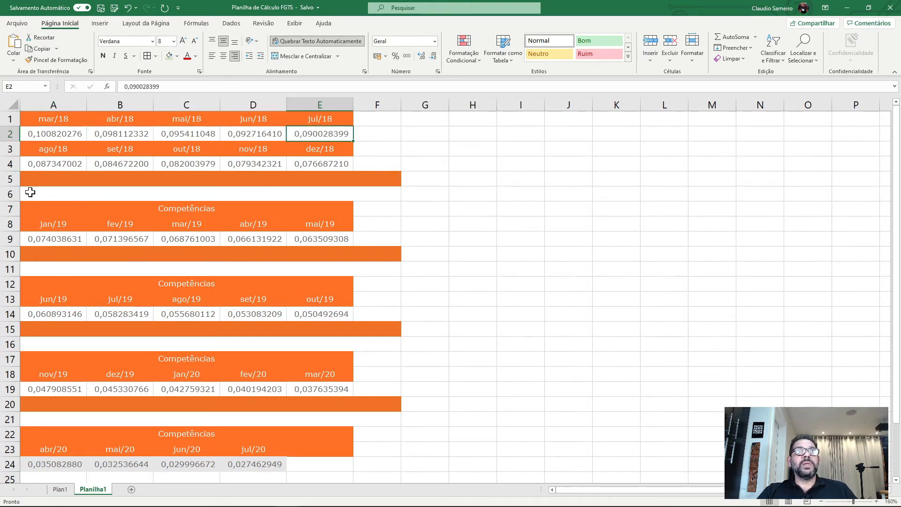
Delete rows 5 to 7, the orange bar, blank row and Competências heading above the jan/19 to mai/19 dates
{"action": "left_click_drag", "start_coordinate": [10, 178], "coordinate": [26, 205]}
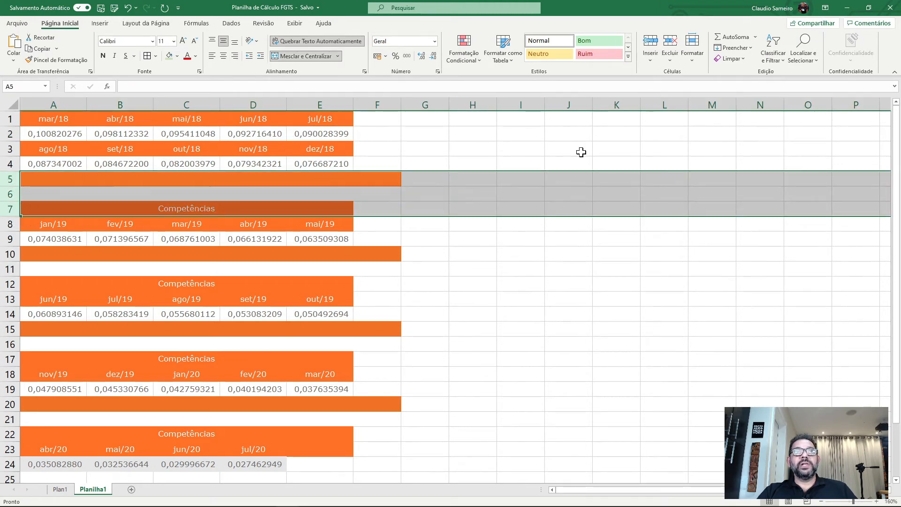
Delete the three-row separators, each with an orange bar, blank row and "Competências" heading, between the month groups from jan/19 to jul/20
{"action": "left_click", "coordinate": [666, 40]}
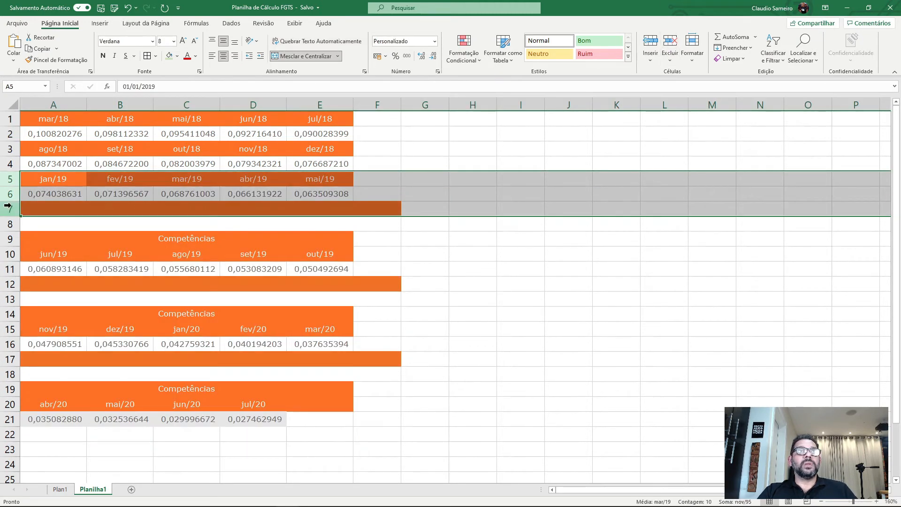
{"action": "left_click", "coordinate": [9, 209]}
{"action": "left_click_drag", "start_coordinate": [10, 209], "coordinate": [10, 239]}
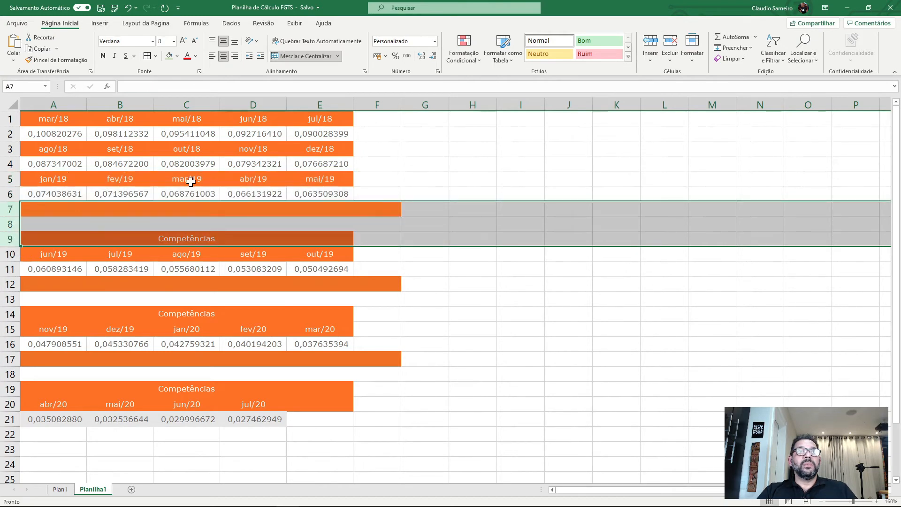
{"action": "left_click", "coordinate": [670, 40]}
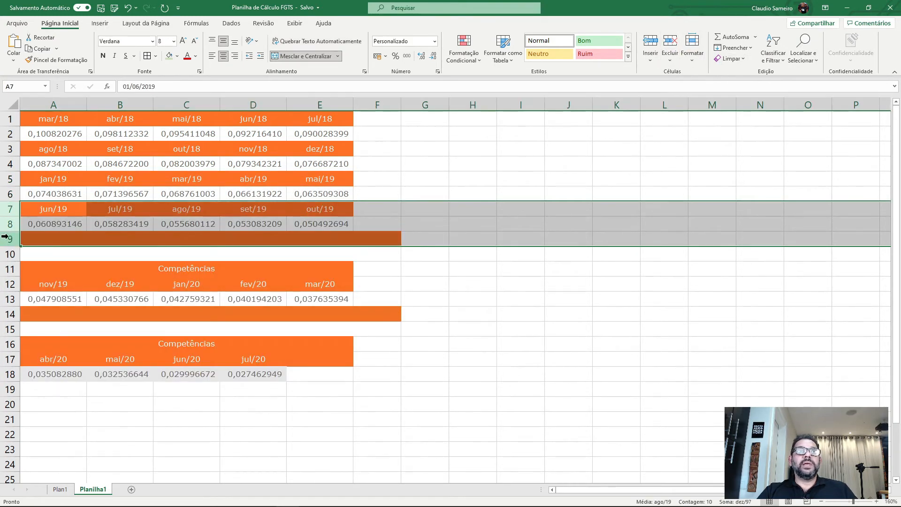
{"action": "left_click_drag", "start_coordinate": [9, 239], "coordinate": [11, 269]}
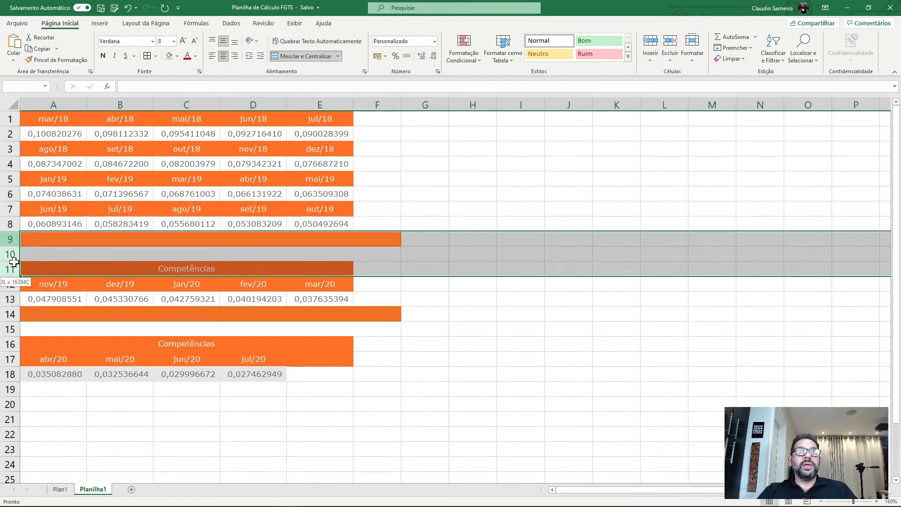
{"action": "left_click", "coordinate": [670, 40]}
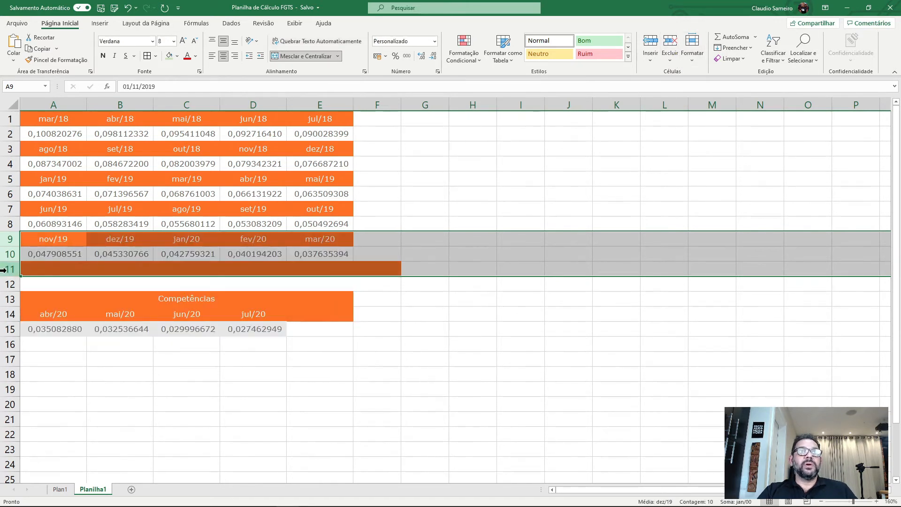
{"action": "left_click", "coordinate": [7, 270]}
{"action": "left_click_drag", "start_coordinate": [7, 270], "coordinate": [10, 300]}
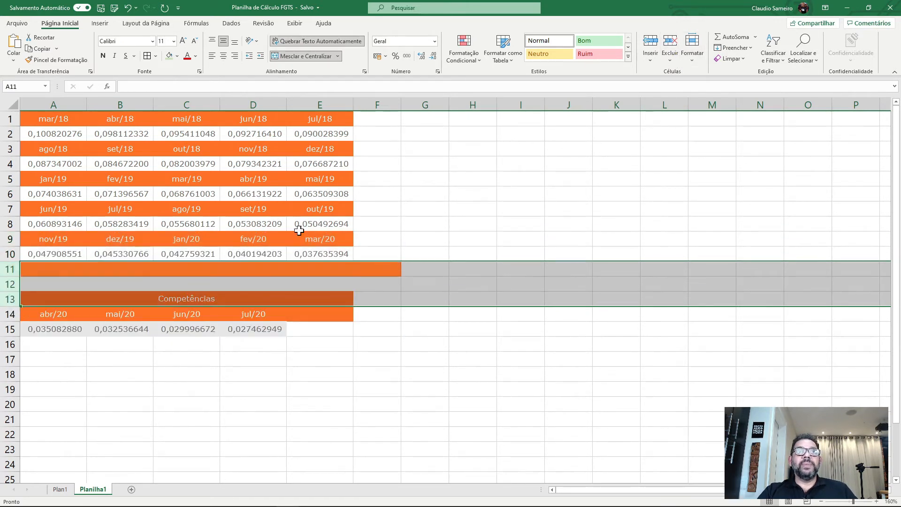
{"action": "left_click", "coordinate": [670, 39]}
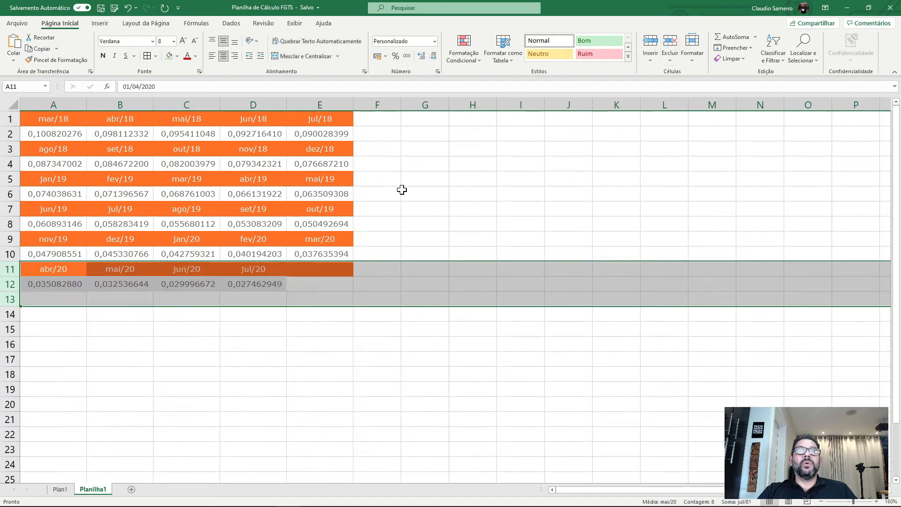
{"action": "left_click", "coordinate": [237, 354]}
{"action": "left_click", "coordinate": [157, 341]}
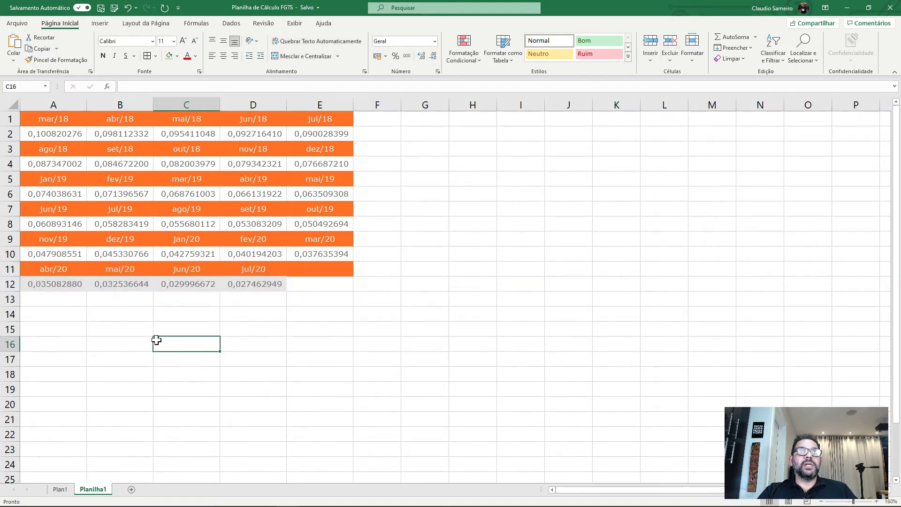
{"action": "left_click", "coordinate": [336, 332]}
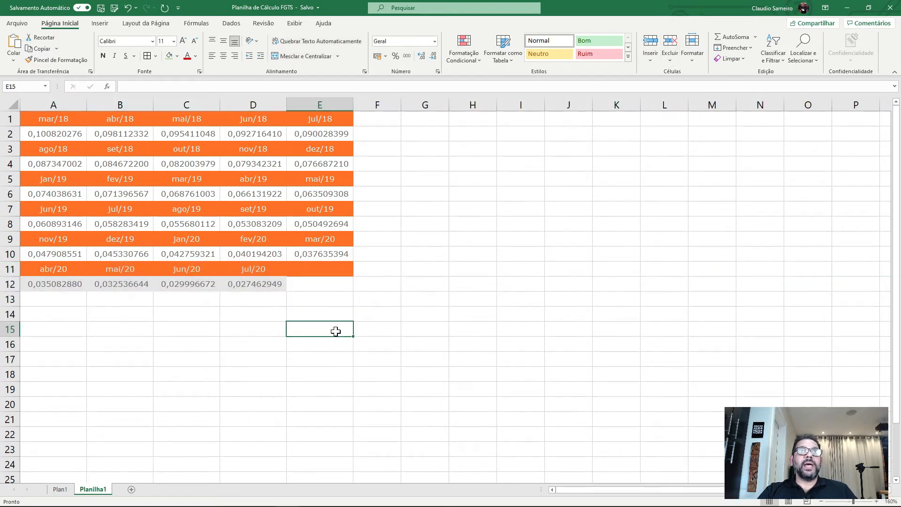
Examine how the month headings in row 1 pair with the coefficients beneath them in row 2
{"action": "left_click", "coordinate": [59, 118]}
{"action": "scroll", "coordinate": [59, 117], "scroll_direction": "up", "scroll_amount": 2}
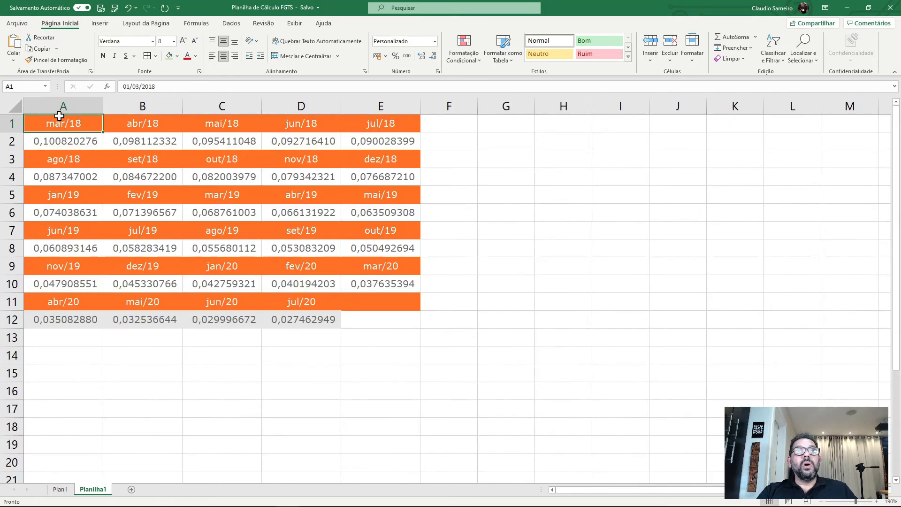
{"action": "scroll", "coordinate": [61, 120], "scroll_direction": "up", "scroll_amount": 2}
{"action": "left_click", "coordinate": [509, 245]}
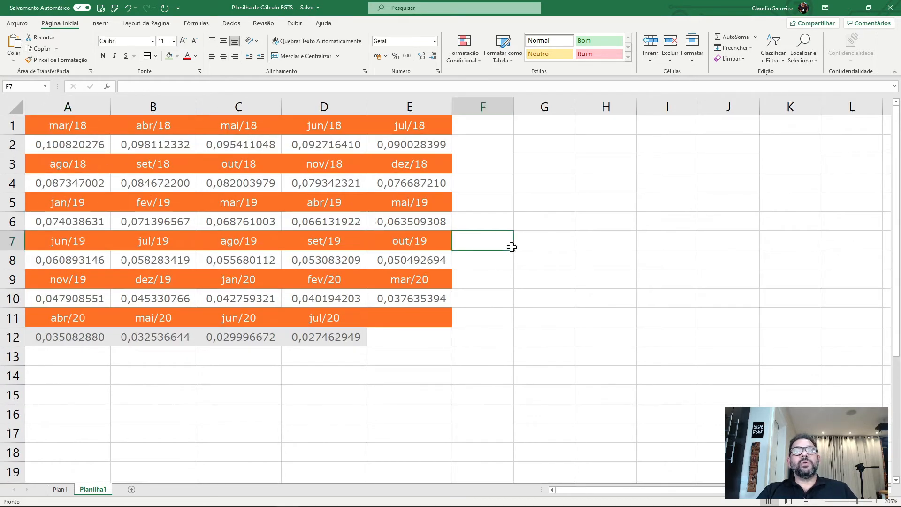
{"action": "left_click", "coordinate": [75, 145]}
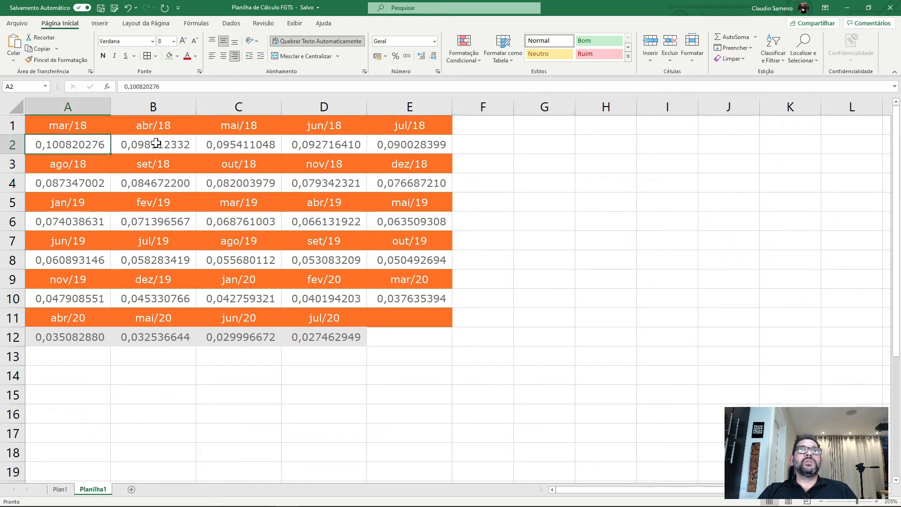
{"action": "left_click", "coordinate": [157, 144]}
{"action": "left_click", "coordinate": [232, 144]}
{"action": "left_click", "coordinate": [295, 144]}
{"action": "left_click", "coordinate": [396, 143]}
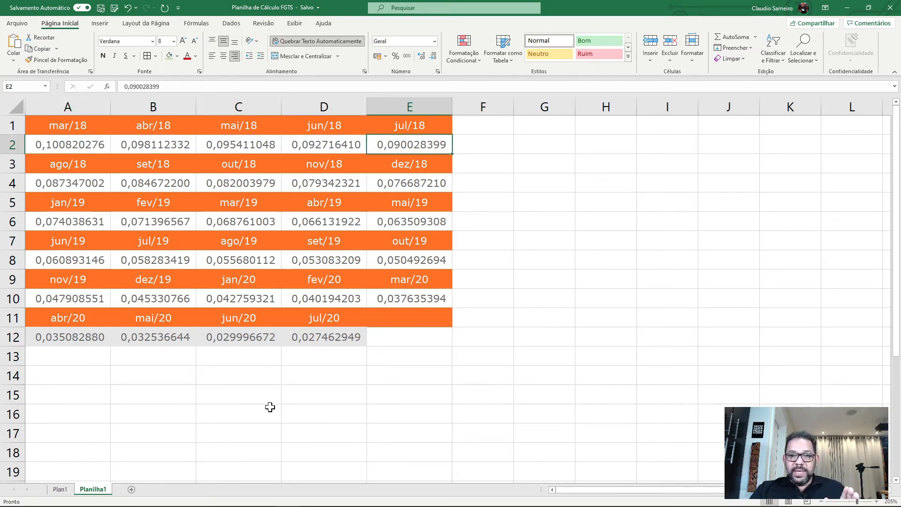
{"action": "left_click_drag", "start_coordinate": [79, 128], "coordinate": [396, 145]}
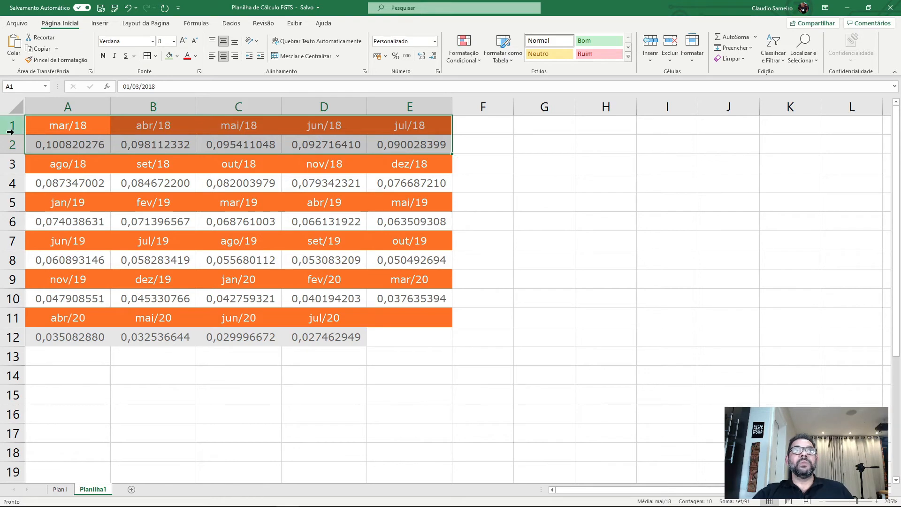
{"action": "left_click", "coordinate": [79, 127]}
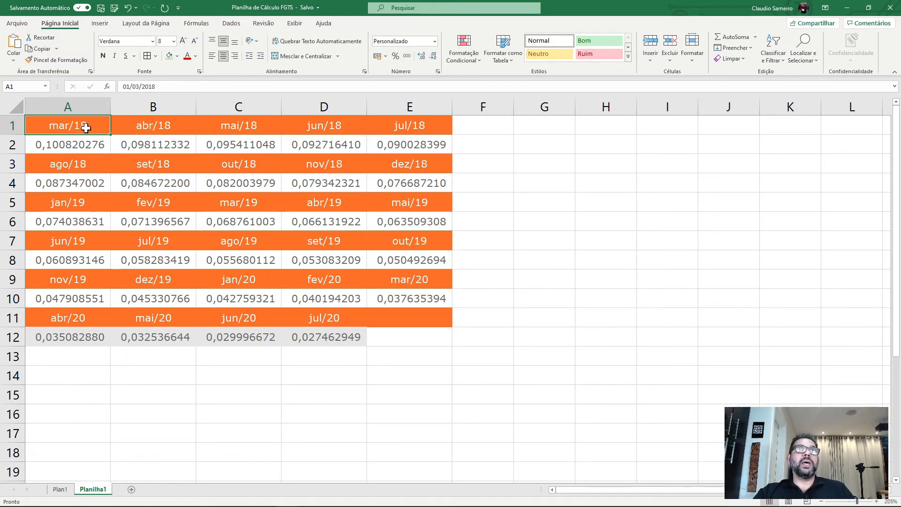
Copy the table A1:E12 and paste it transposed at A1 of a new worksheet
{"action": "left_click_drag", "start_coordinate": [65, 126], "coordinate": [417, 337]}
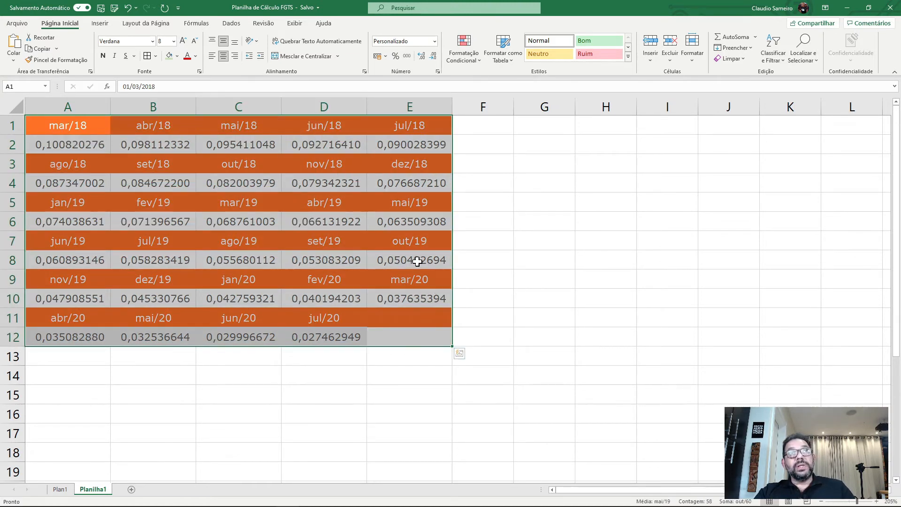
{"action": "key", "text": "ctrl+c"}
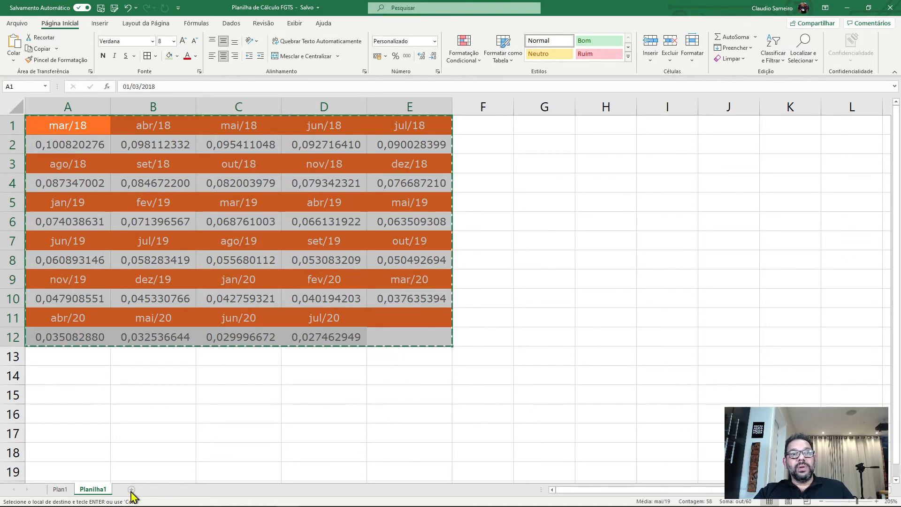
{"action": "left_click", "coordinate": [132, 490]}
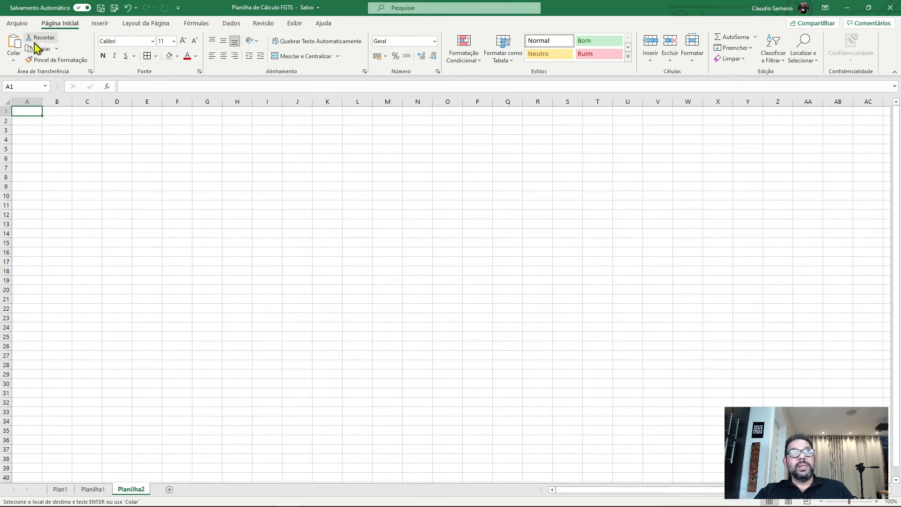
{"action": "left_click", "coordinate": [14, 64]}
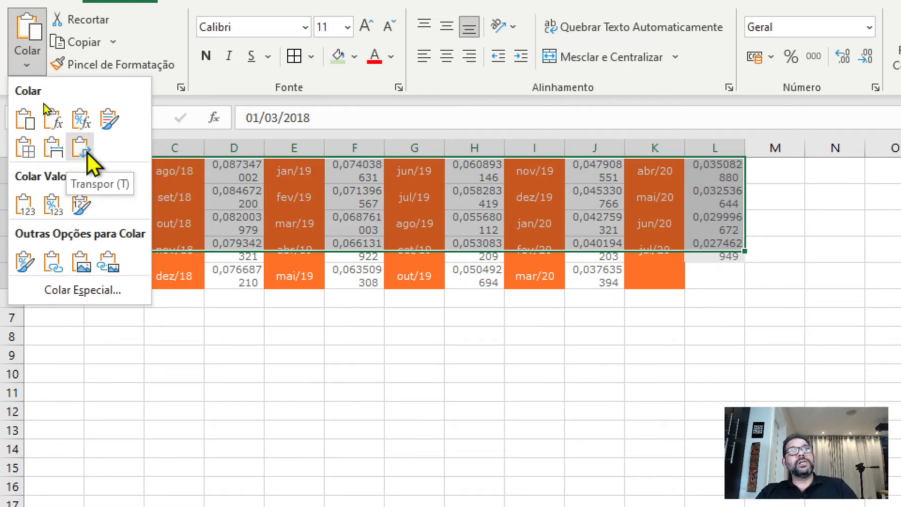
{"action": "left_click", "coordinate": [87, 151]}
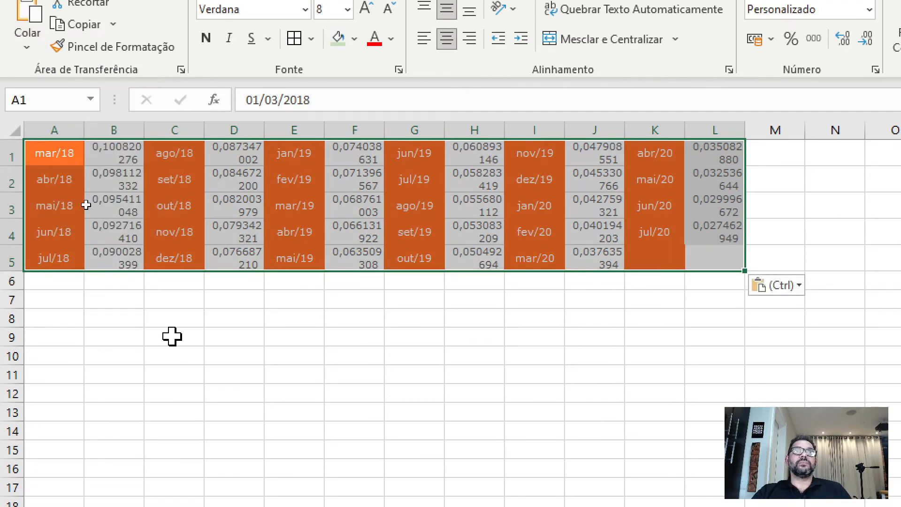
{"action": "left_click", "coordinate": [172, 351]}
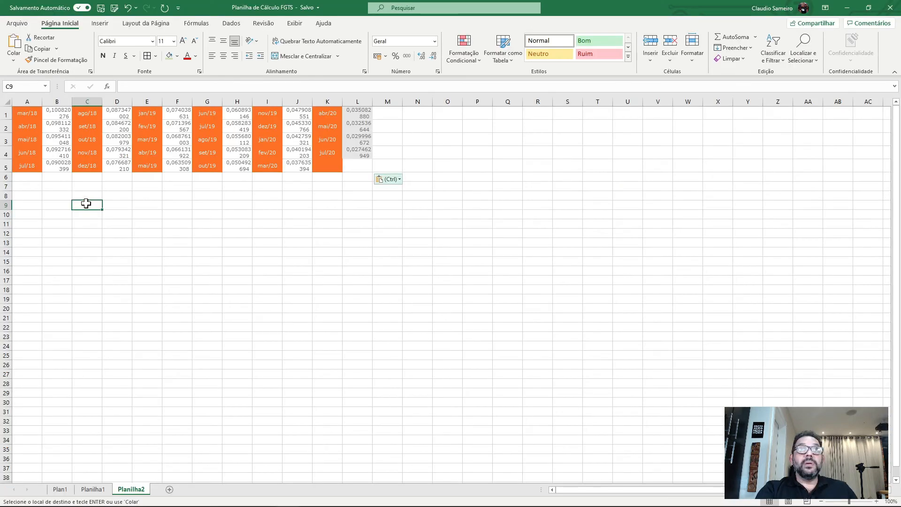
Compare the original month and coefficient layout on Planilha1 with the transposed version on Planilha2
{"action": "key", "text": "ctrl"}
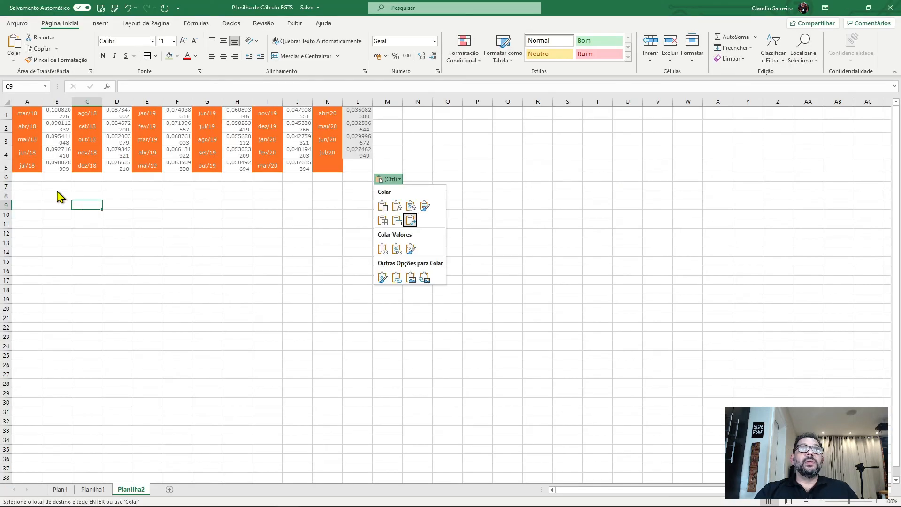
{"action": "key", "text": "ctrl"}
{"action": "left_click", "coordinate": [68, 205]}
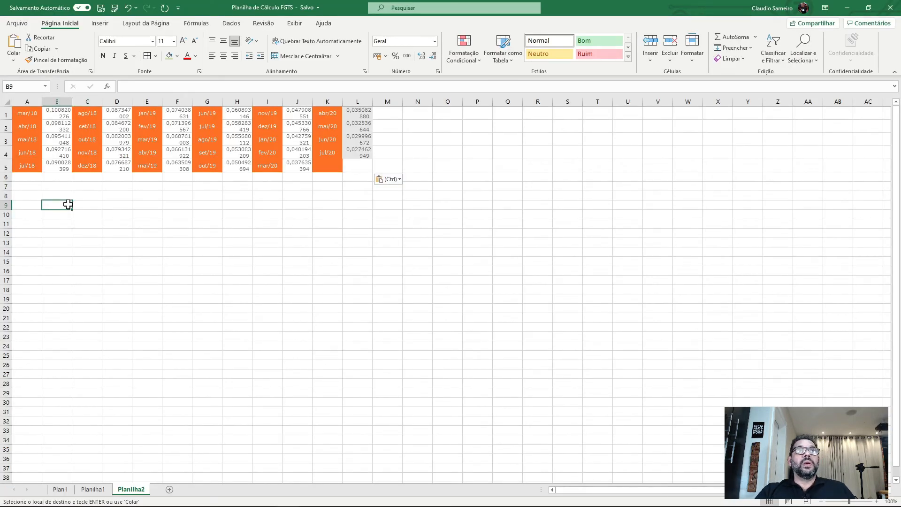
{"action": "left_click", "coordinate": [93, 489]}
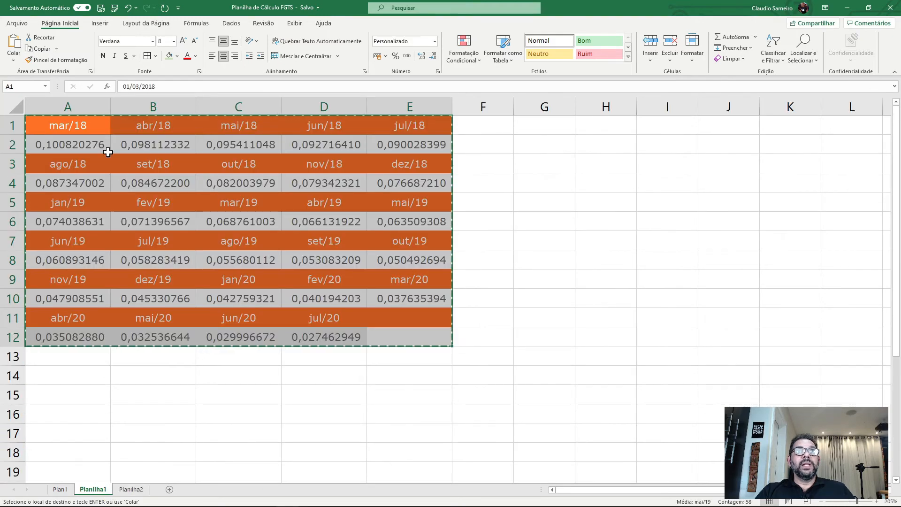
{"action": "left_click", "coordinate": [100, 181]}
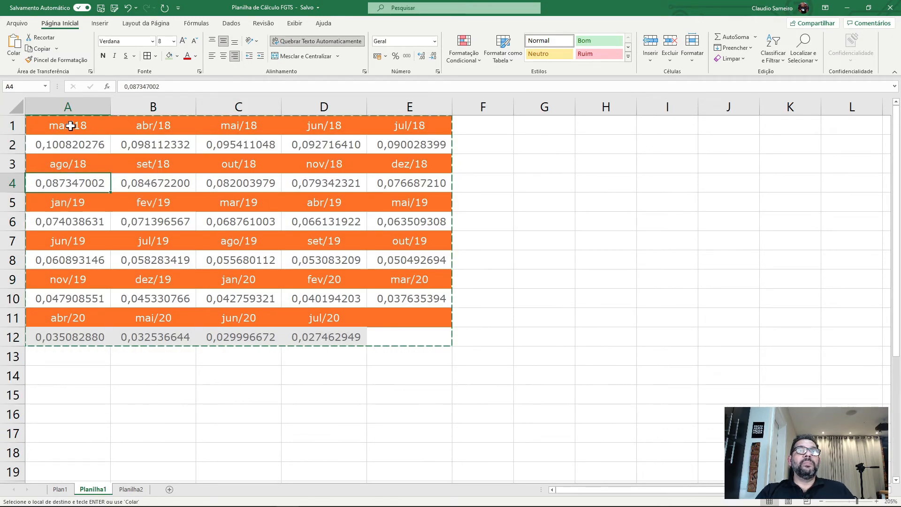
{"action": "left_click", "coordinate": [70, 126]}
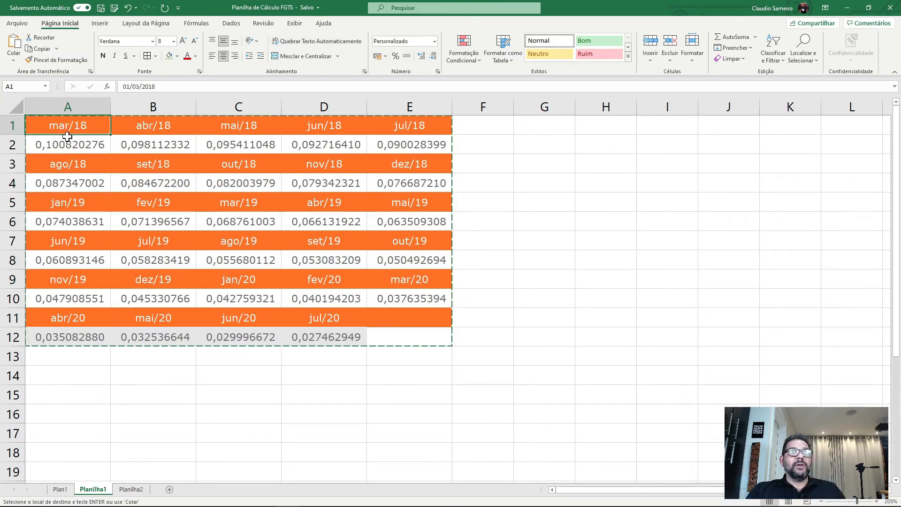
{"action": "left_click", "coordinate": [68, 142]}
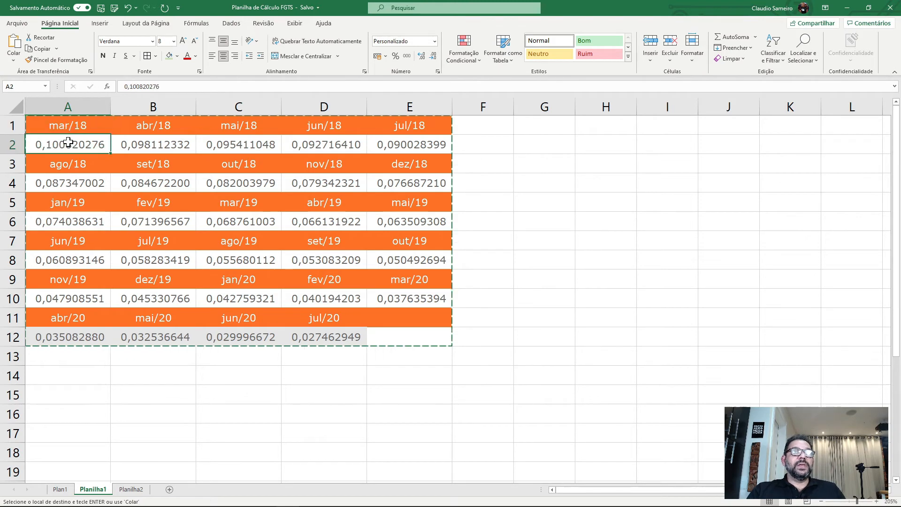
{"action": "left_click", "coordinate": [137, 490]}
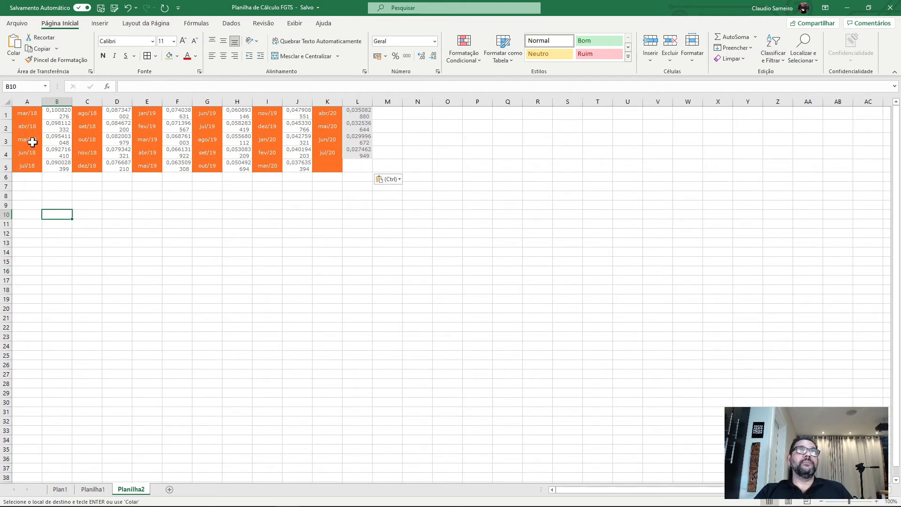
{"action": "left_click", "coordinate": [21, 113]}
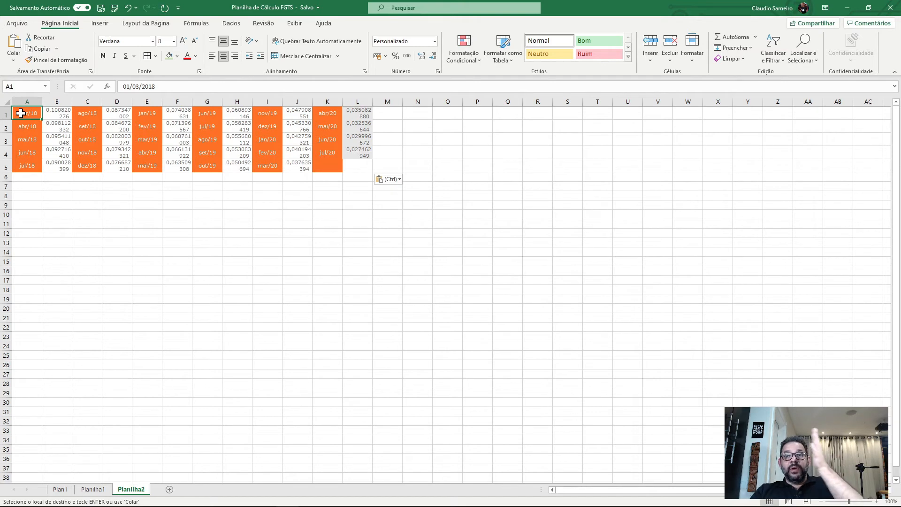
Autofit all row heights and column widths on Planilha2 so each coefficient fits on one line
{"action": "double_click", "coordinate": [71, 102]}
{"action": "left_click_drag", "start_coordinate": [70, 103], "coordinate": [92, 102]}
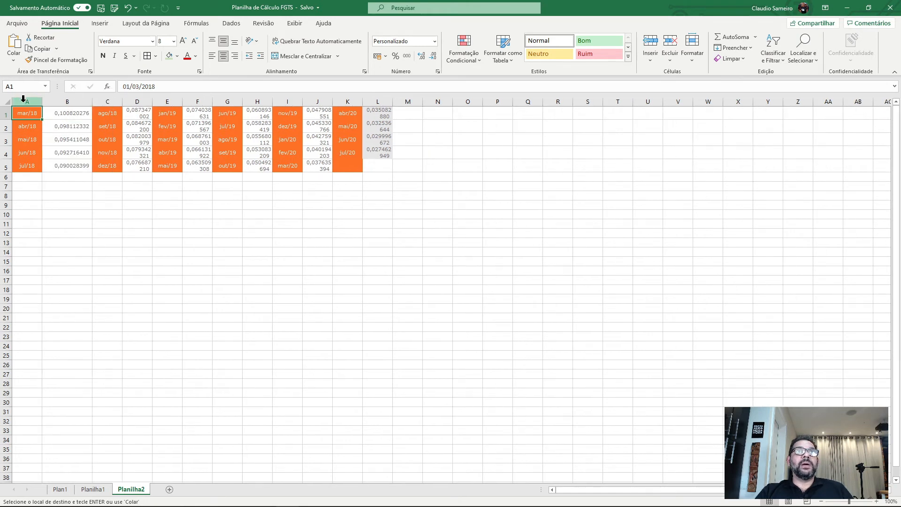
{"action": "left_click_drag", "start_coordinate": [24, 102], "coordinate": [392, 114]}
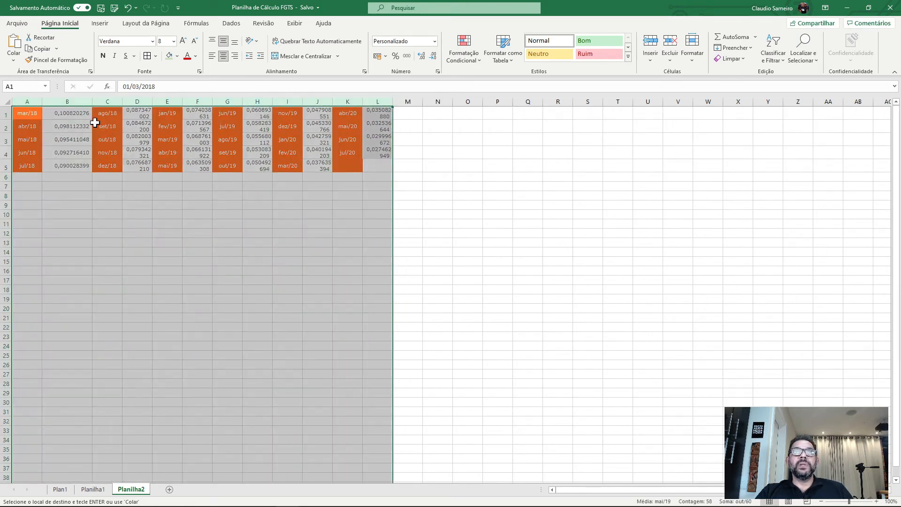
{"action": "left_click_drag", "start_coordinate": [42, 102], "coordinate": [111, 110]}
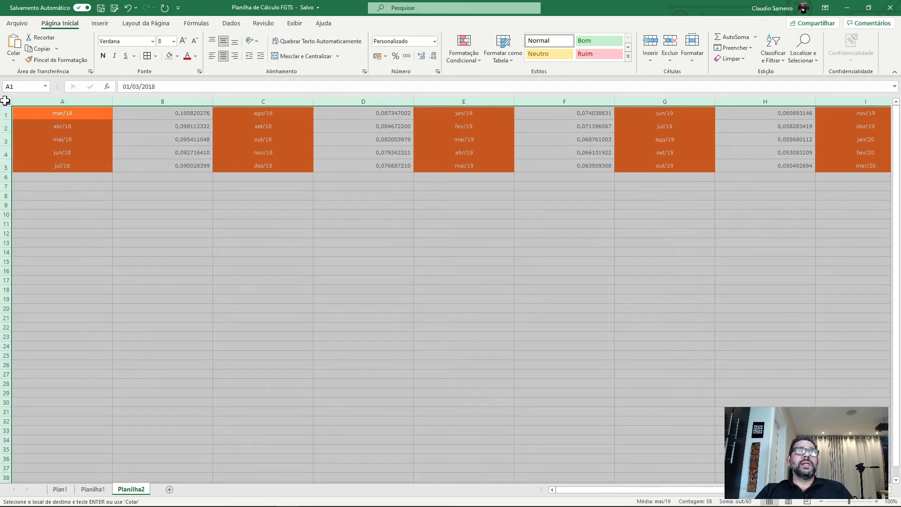
{"action": "left_click_drag", "start_coordinate": [7, 119], "coordinate": [7, 116]}
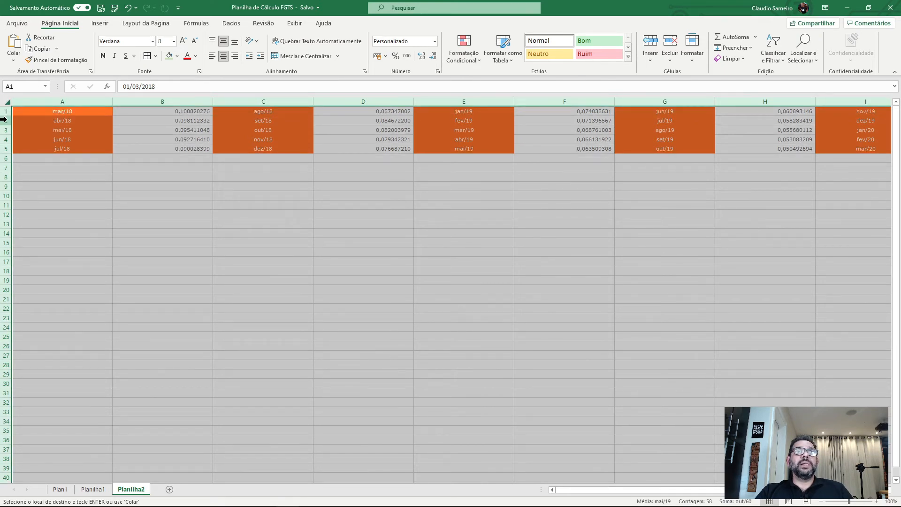
{"action": "double_click", "coordinate": [112, 101]}
{"action": "left_click", "coordinate": [266, 234]}
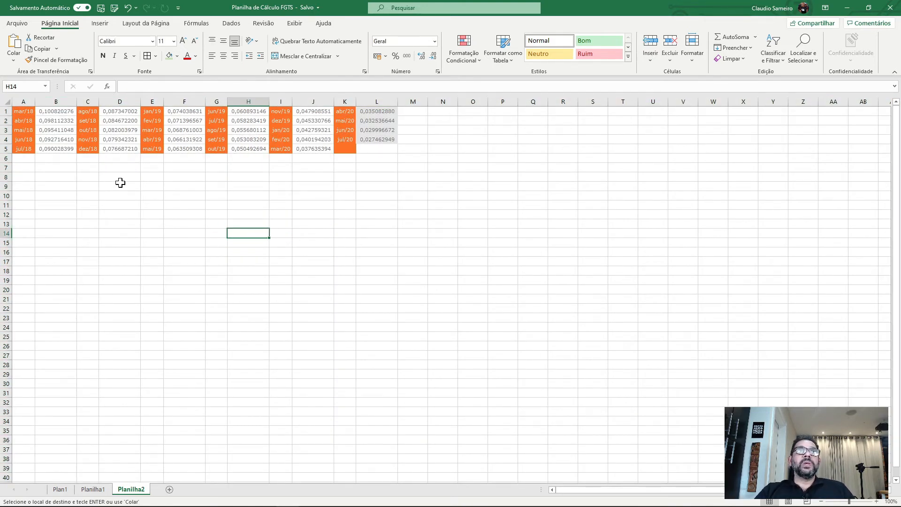
{"action": "left_click", "coordinate": [23, 111]}
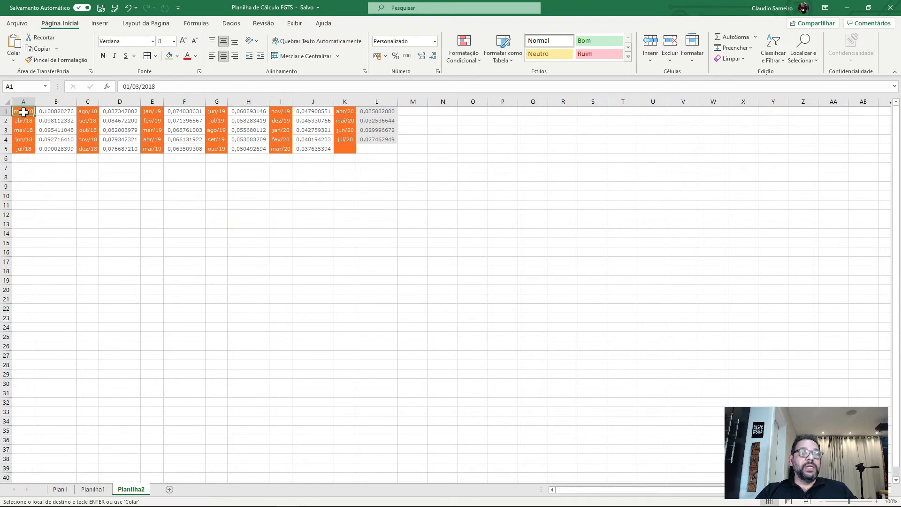
Examine how each month in A1:A5 of Planilha2 pairs with the coefficient beside it in column B
{"action": "scroll", "coordinate": [23, 112], "scroll_direction": "up", "scroll_amount": 8, "text": "ctrl"}
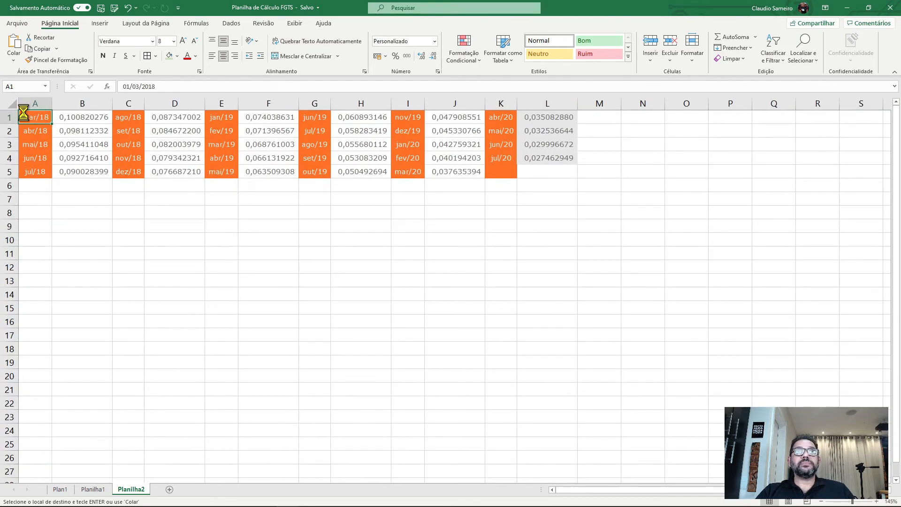
{"action": "left_click", "coordinate": [145, 289]}
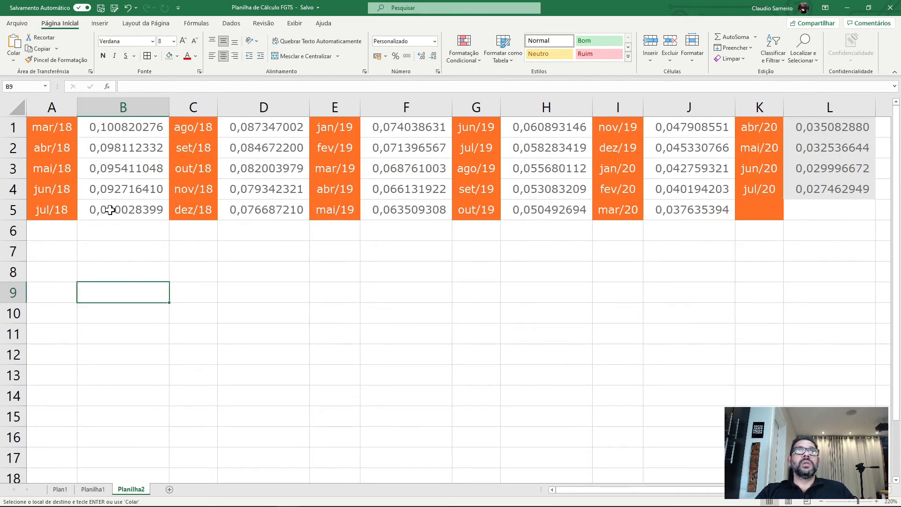
{"action": "left_click", "coordinate": [58, 127]}
{"action": "left_click", "coordinate": [127, 132]}
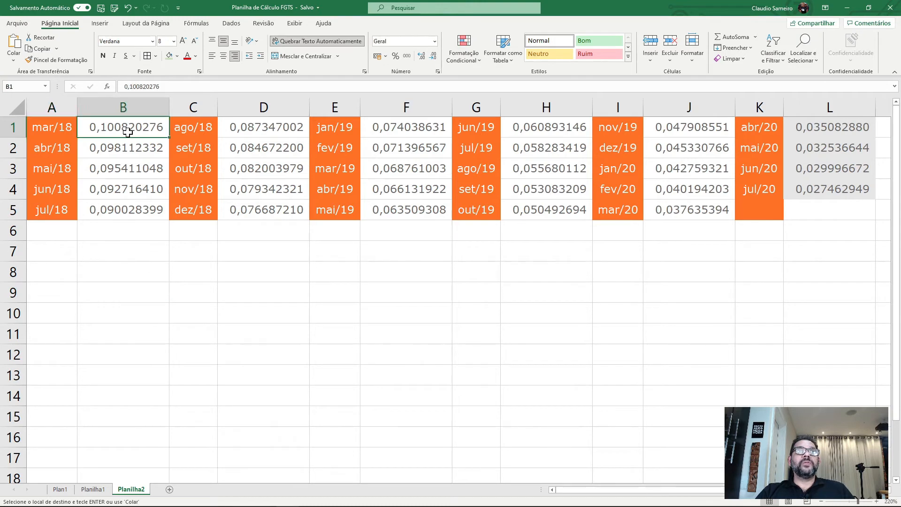
{"action": "left_click", "coordinate": [61, 130]}
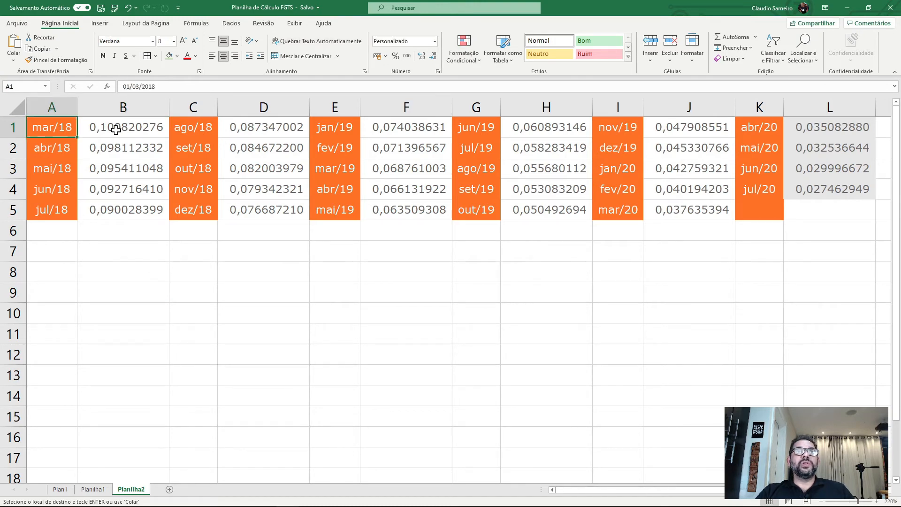
{"action": "left_click", "coordinate": [73, 149]}
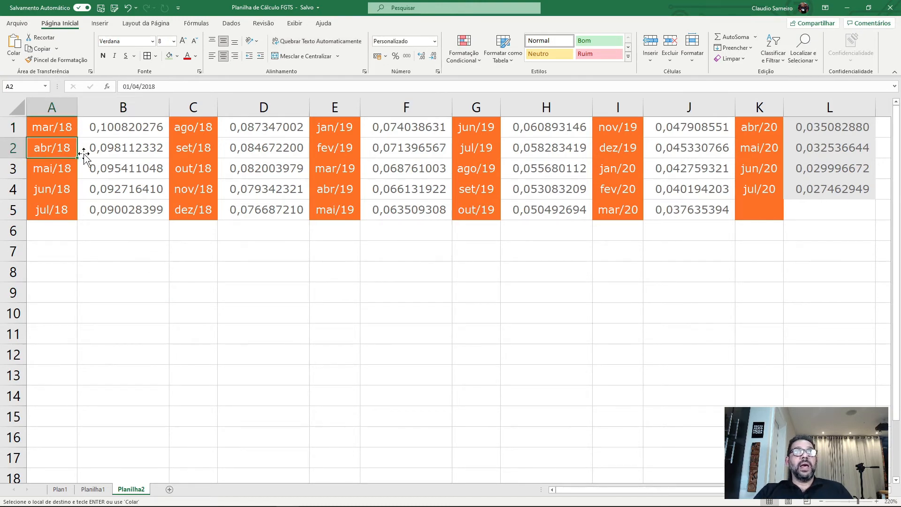
{"action": "left_click", "coordinate": [121, 148]}
{"action": "left_click", "coordinate": [44, 171]}
{"action": "left_click", "coordinate": [100, 171]}
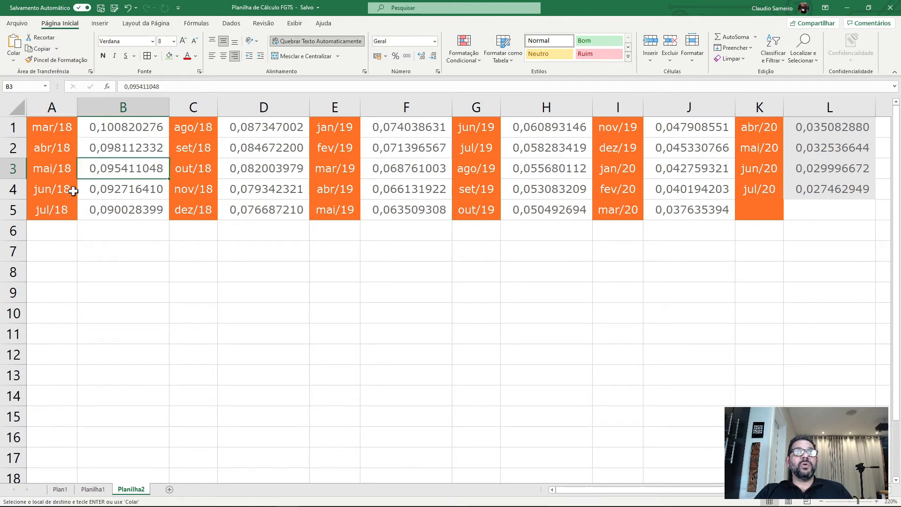
{"action": "left_click", "coordinate": [71, 191]}
{"action": "left_click", "coordinate": [61, 208]}
{"action": "left_click", "coordinate": [101, 214]}
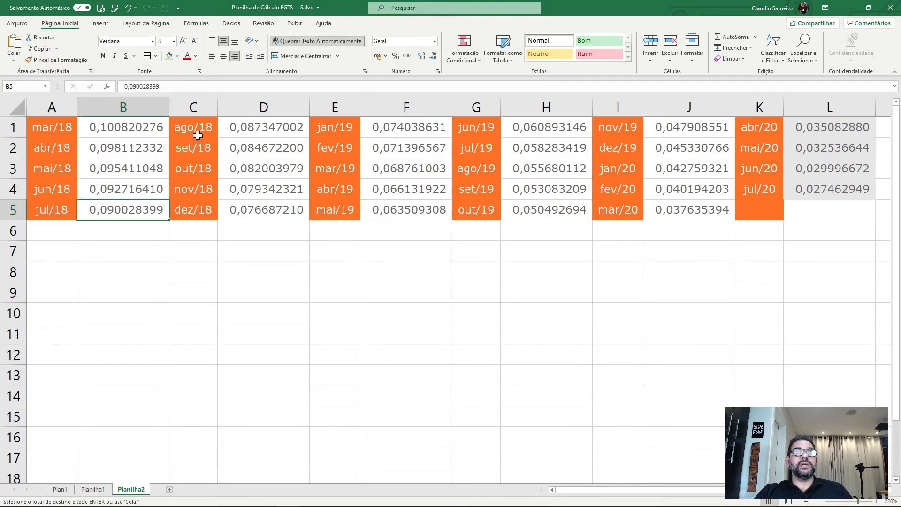
Move the ago/18 to dez/18 block from C1:D5 to A6, directly under the jul/18 row
{"action": "left_click_drag", "start_coordinate": [197, 127], "coordinate": [267, 212]}
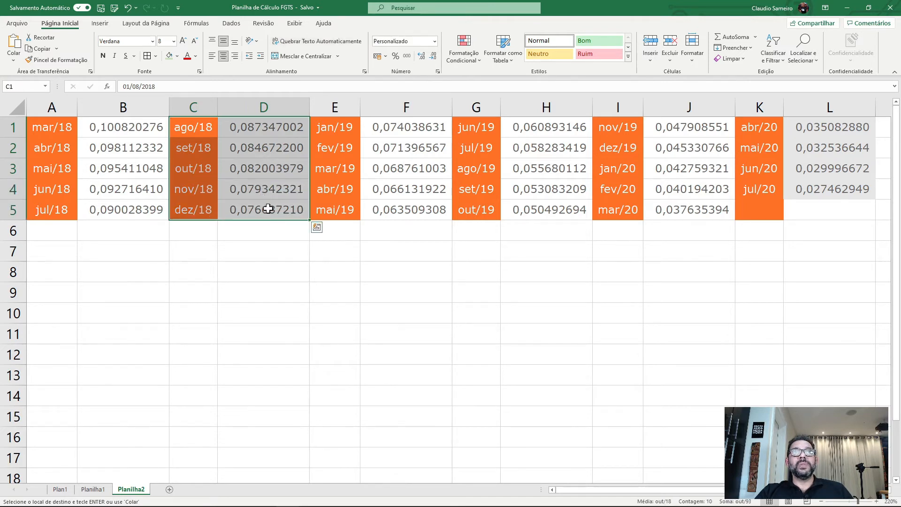
{"action": "left_click_drag", "start_coordinate": [206, 296], "coordinate": [208, 276]}
{"action": "left_click_drag", "start_coordinate": [194, 123], "coordinate": [108, 322]}
{"action": "left_click", "coordinate": [263, 292]}
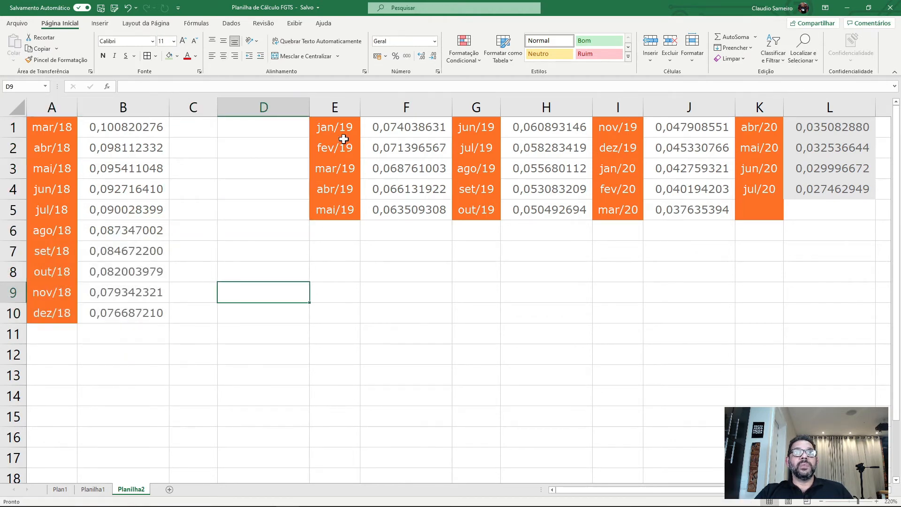
Move the jan/19 to mai/19 block from E1:F5 to A11 and the jun/19 to out/19 block from G1:H5 to A16
{"action": "left_click_drag", "start_coordinate": [344, 135], "coordinate": [401, 216]}
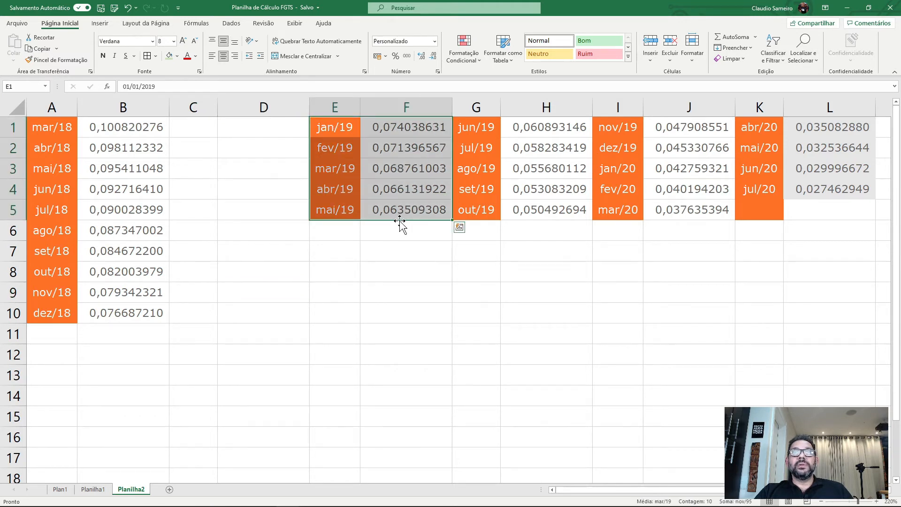
{"action": "left_click", "coordinate": [396, 219]}
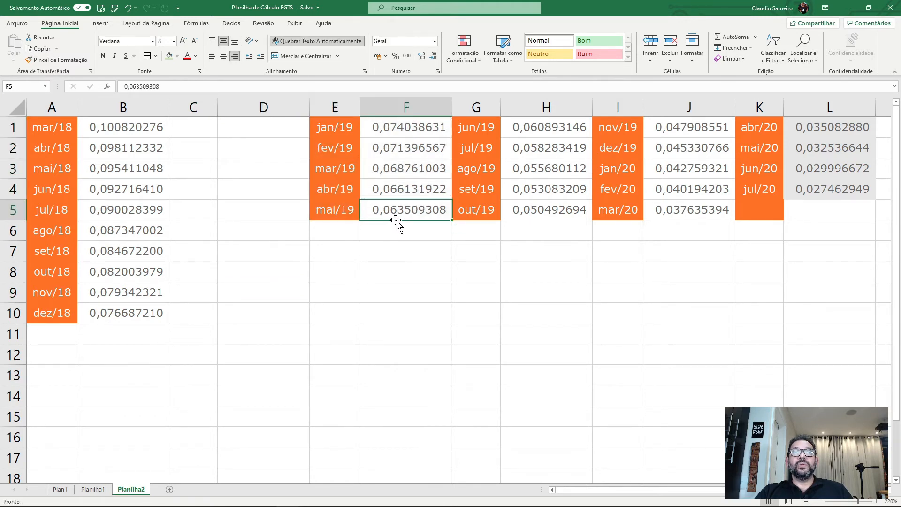
{"action": "left_click_drag", "start_coordinate": [337, 133], "coordinate": [403, 212]}
{"action": "left_click_drag", "start_coordinate": [349, 220], "coordinate": [61, 427]}
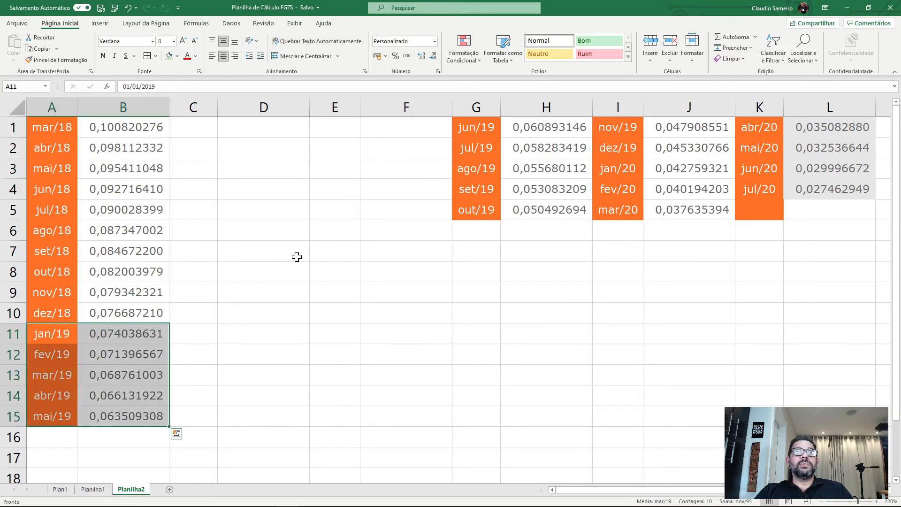
{"action": "left_click_drag", "start_coordinate": [480, 127], "coordinate": [553, 218]}
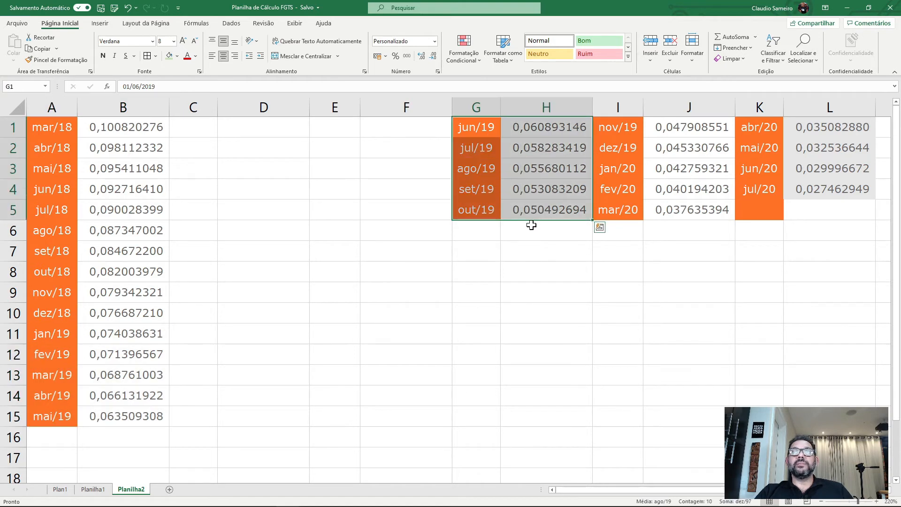
{"action": "left_click_drag", "start_coordinate": [452, 131], "coordinate": [71, 453]}
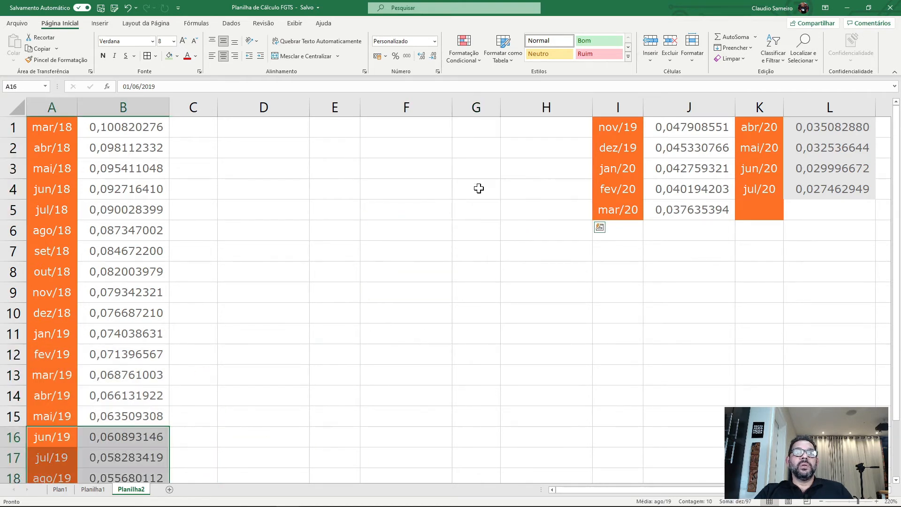
Cut the nov/19 to mar/20 block in I1:J5 and paste it at A21, below out/19
{"action": "left_click_drag", "start_coordinate": [618, 129], "coordinate": [659, 215]}
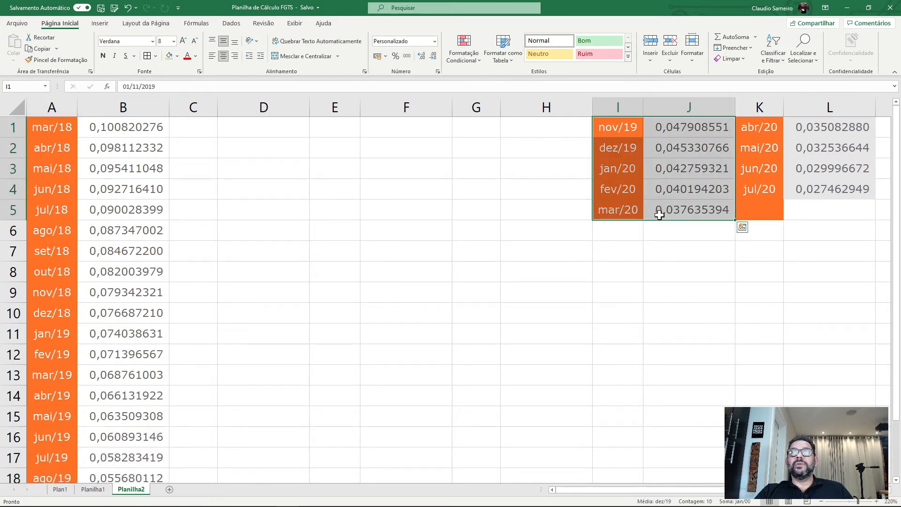
{"action": "key", "text": "ctrl+c"}
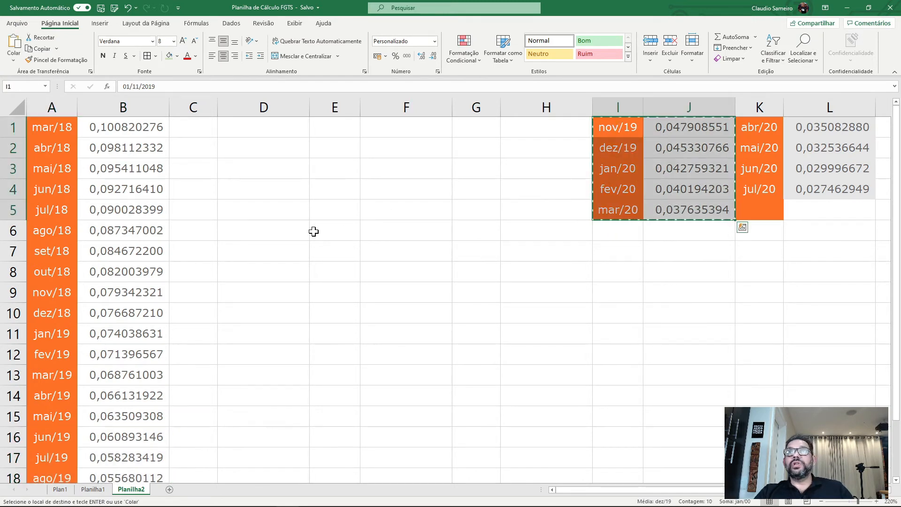
{"action": "scroll", "coordinate": [72, 268], "scroll_direction": "down", "scroll_amount": 5}
{"action": "left_click", "coordinate": [60, 232]}
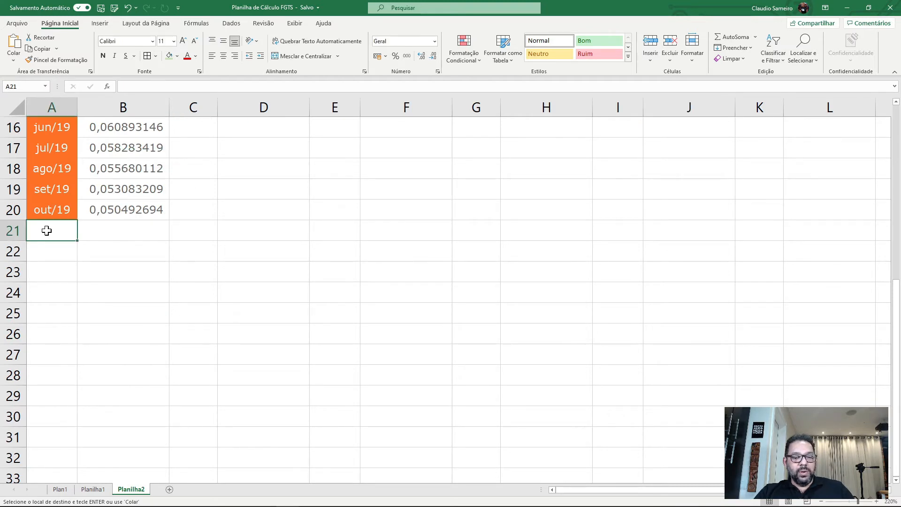
{"action": "key", "text": "Return"}
{"action": "scroll", "coordinate": [527, 176], "scroll_direction": "up", "scroll_amount": 5}
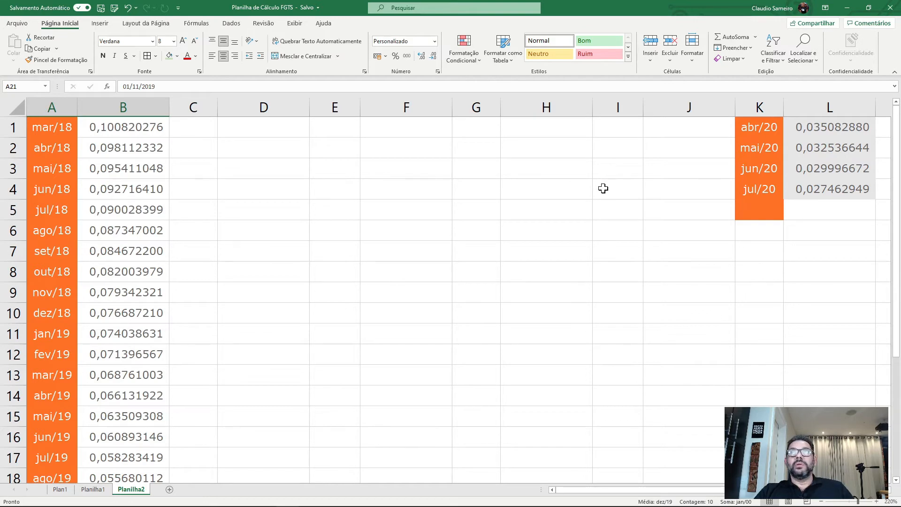
Cut the last block, K1:L5 with abr/20 to jul/20, and paste it at A26 below mar/20
{"action": "scroll", "coordinate": [603, 188], "scroll_direction": "down", "scroll_amount": 3, "text": "ctrl"}
{"action": "scroll", "coordinate": [602, 189], "scroll_direction": "down", "scroll_amount": 1}
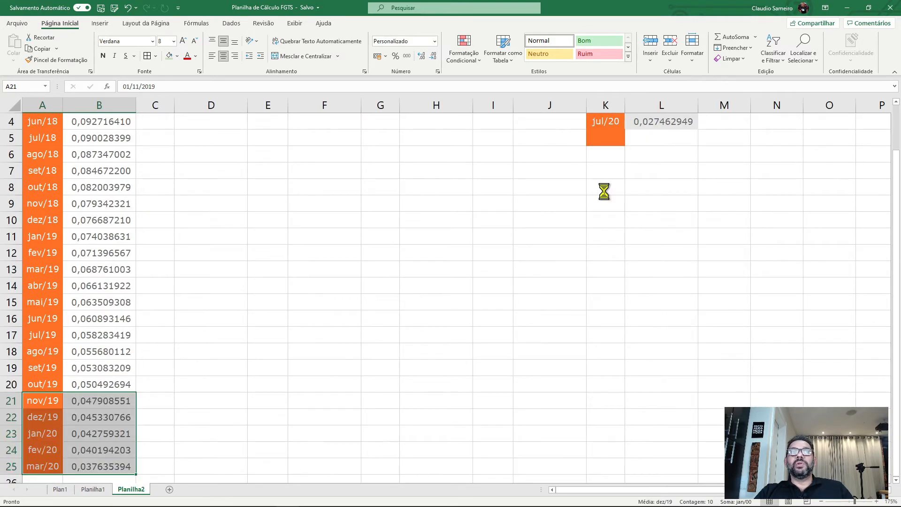
{"action": "scroll", "coordinate": [604, 191], "scroll_direction": "down", "scroll_amount": 3, "text": "ctrl"}
{"action": "scroll", "coordinate": [604, 191], "scroll_direction": "down", "scroll_amount": 1, "text": "ctrl"}
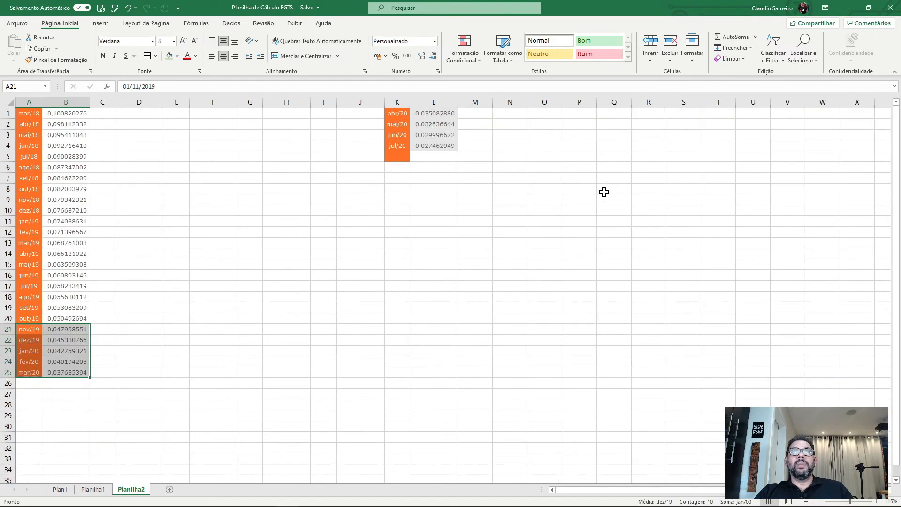
{"action": "left_click", "coordinate": [495, 211]}
{"action": "left_click_drag", "start_coordinate": [396, 113], "coordinate": [423, 155]}
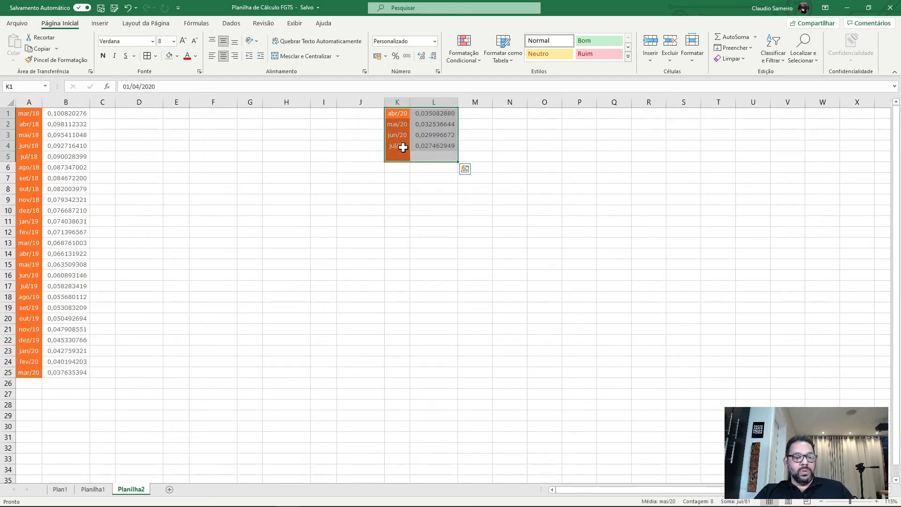
{"action": "key", "text": "ctrl+c"}
{"action": "left_click", "coordinate": [38, 382]}
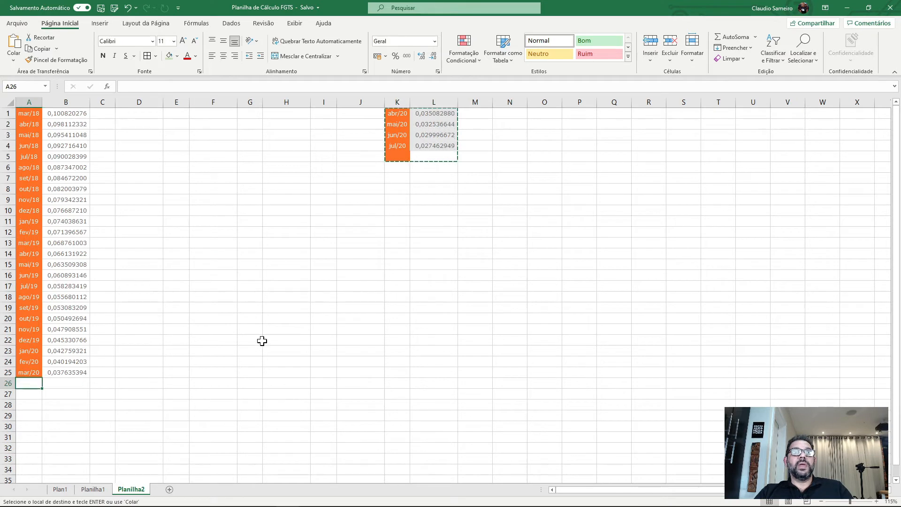
{"action": "key", "text": "ctrl+v"}
{"action": "left_click", "coordinate": [196, 297]}
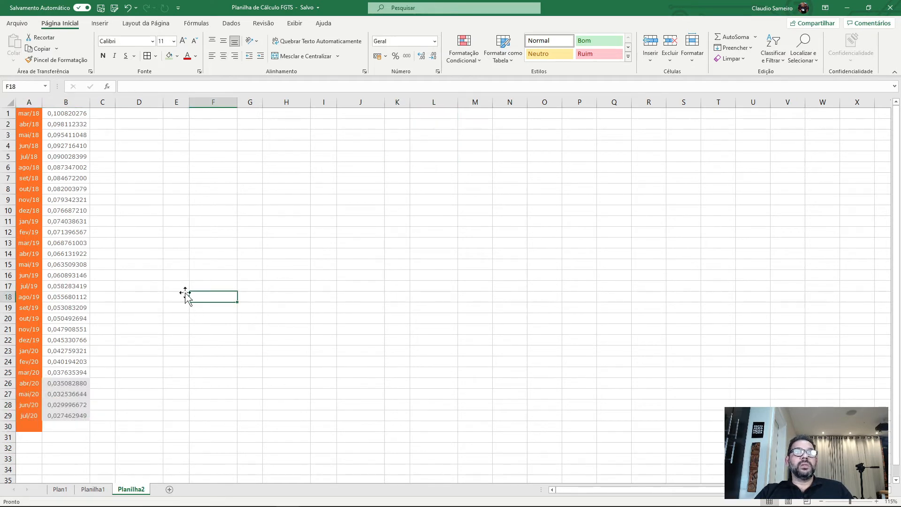
Copy the mar/18 to dez/18 coefficients in B1:B10 of Planilha2
{"action": "left_click", "coordinate": [25, 112]}
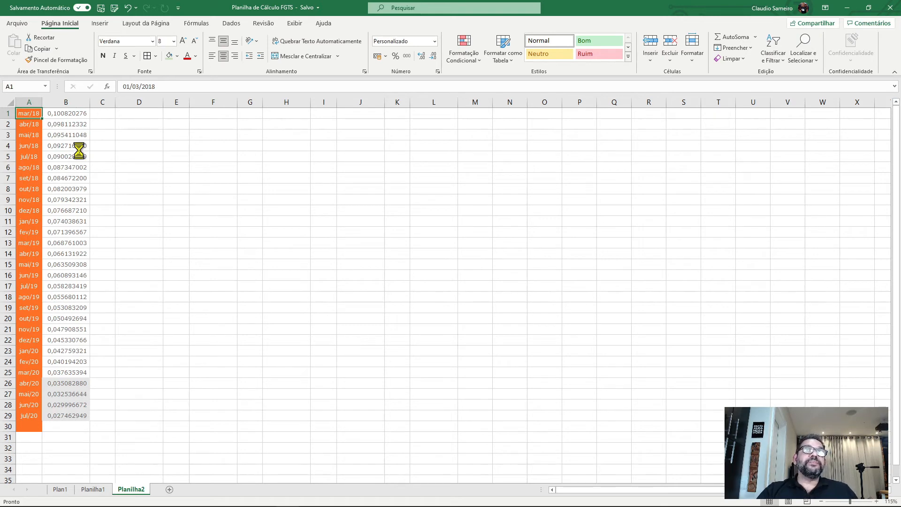
{"action": "scroll", "coordinate": [80, 147], "scroll_direction": "up", "scroll_amount": 3, "text": "ctrl"}
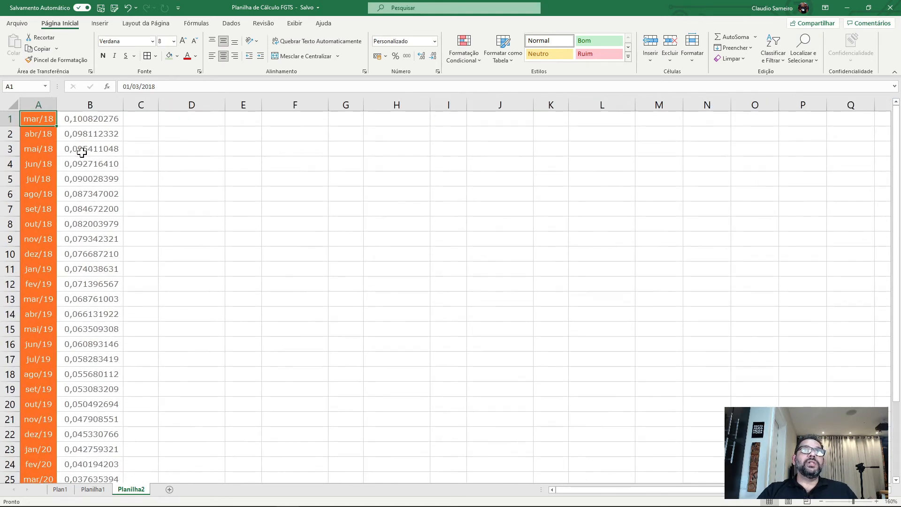
{"action": "scroll", "coordinate": [82, 152], "scroll_direction": "up", "scroll_amount": 3, "text": "ctrl"}
{"action": "left_click", "coordinate": [286, 186]}
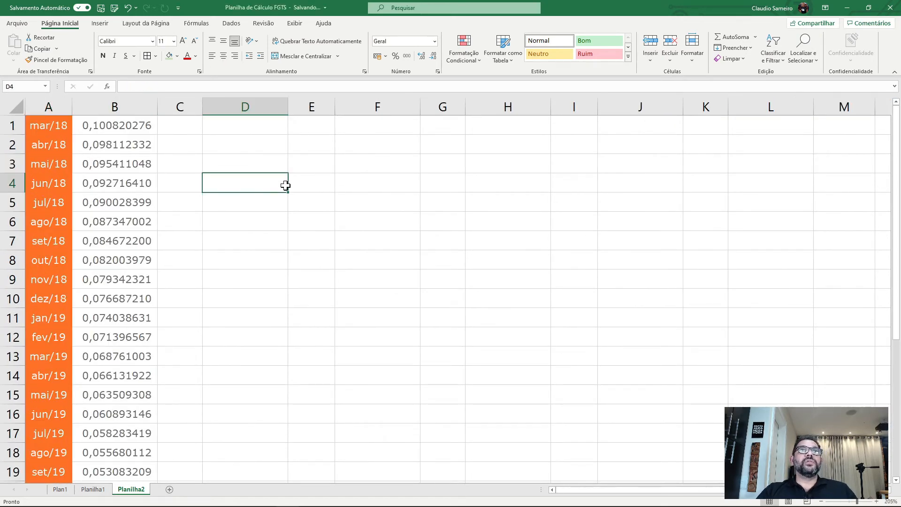
{"action": "left_click", "coordinate": [246, 271]}
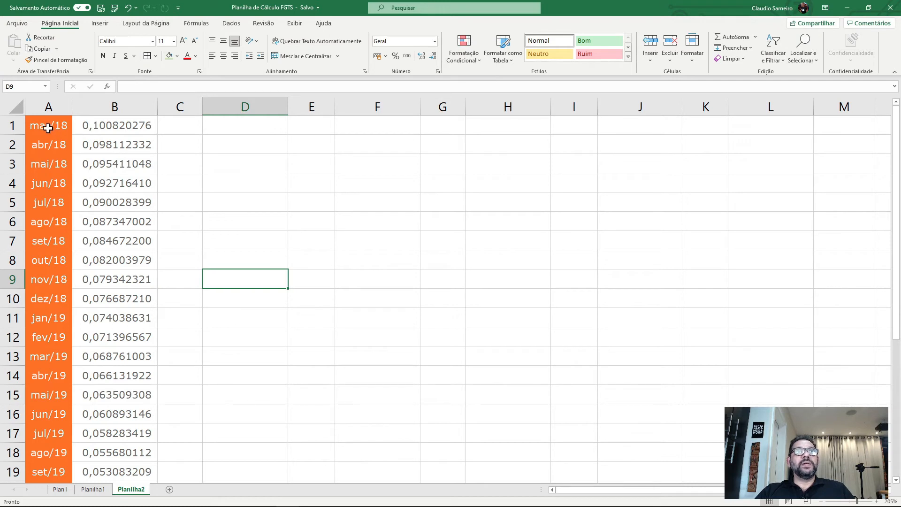
{"action": "left_click", "coordinate": [112, 126]}
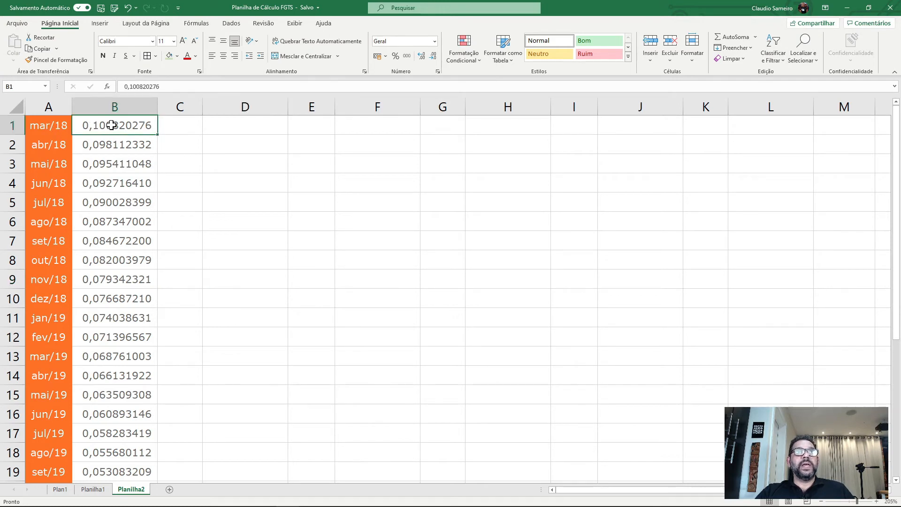
{"action": "left_click_drag", "start_coordinate": [111, 126], "coordinate": [121, 296]}
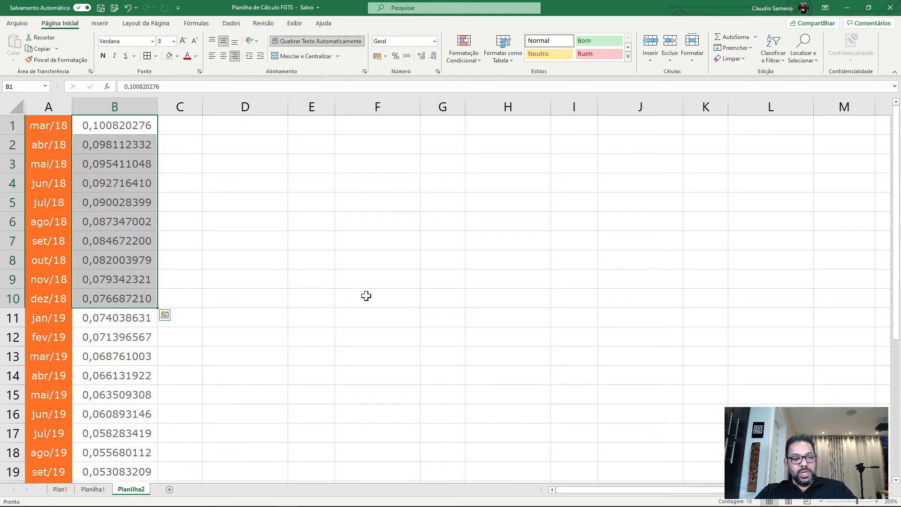
{"action": "key", "text": "ctrl+c"}
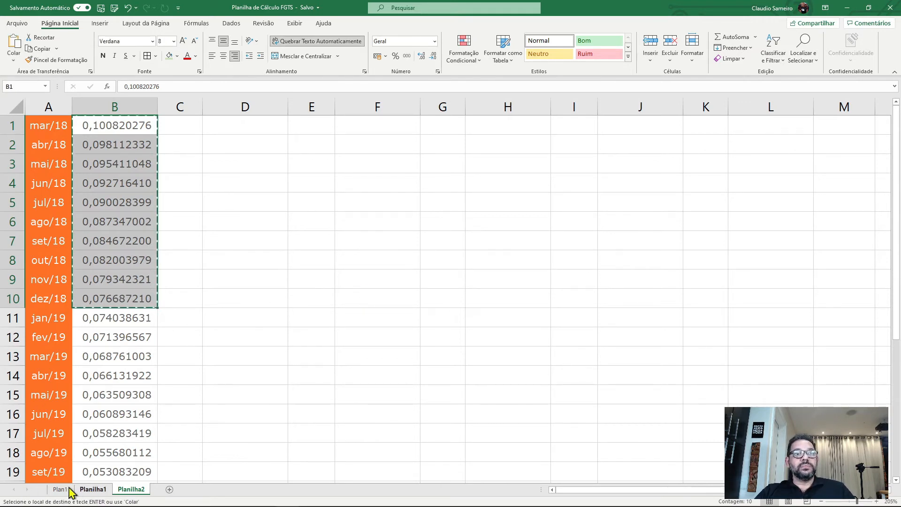
Paste the copied coefficients as values only into the Coefientes JAM column of Plan1, starting at D4
{"action": "left_click", "coordinate": [60, 490]}
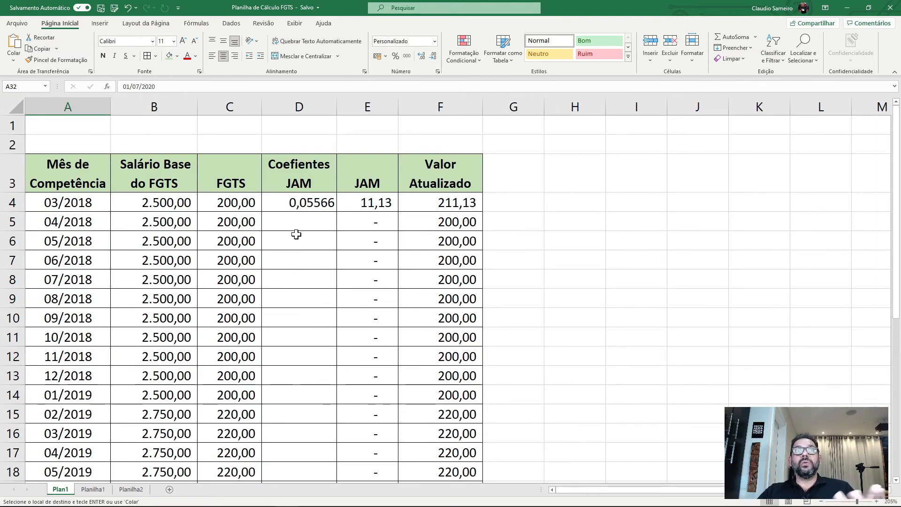
{"action": "left_click", "coordinate": [307, 205]}
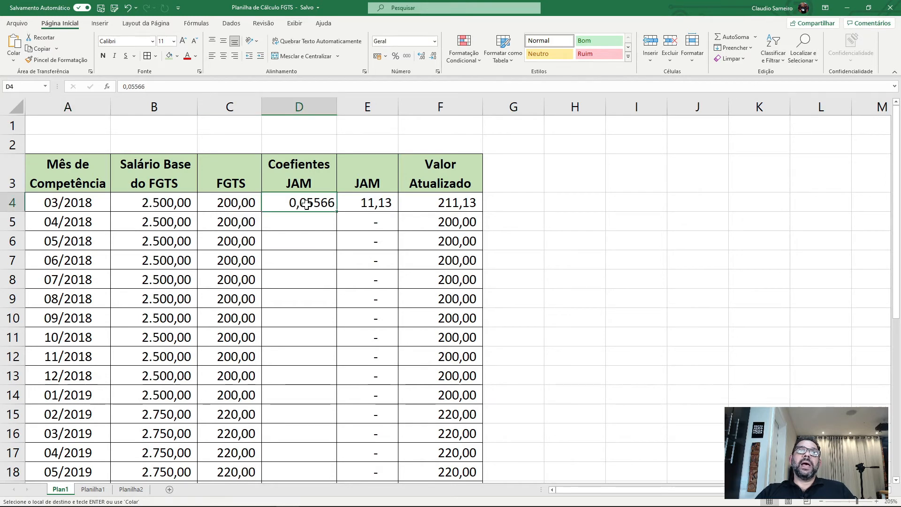
{"action": "left_click", "coordinate": [14, 205]}
{"action": "left_click", "coordinate": [313, 203]}
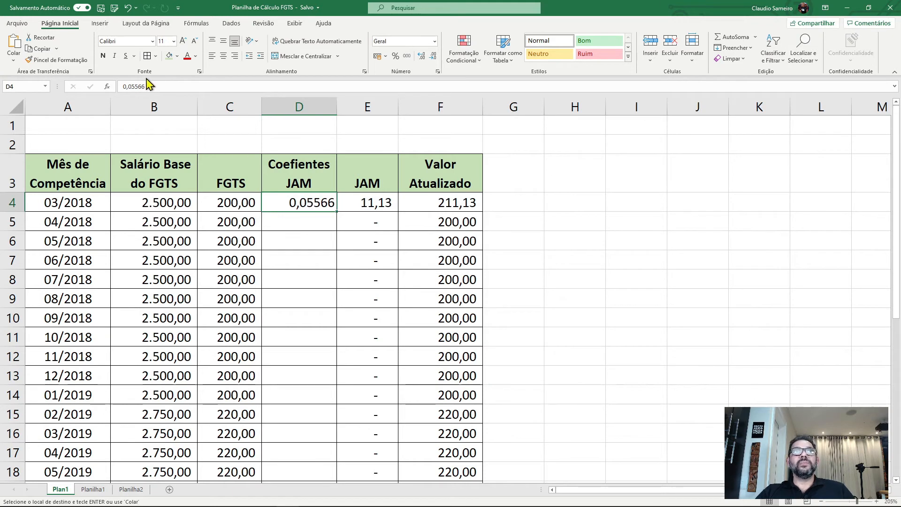
{"action": "left_click", "coordinate": [14, 59]}
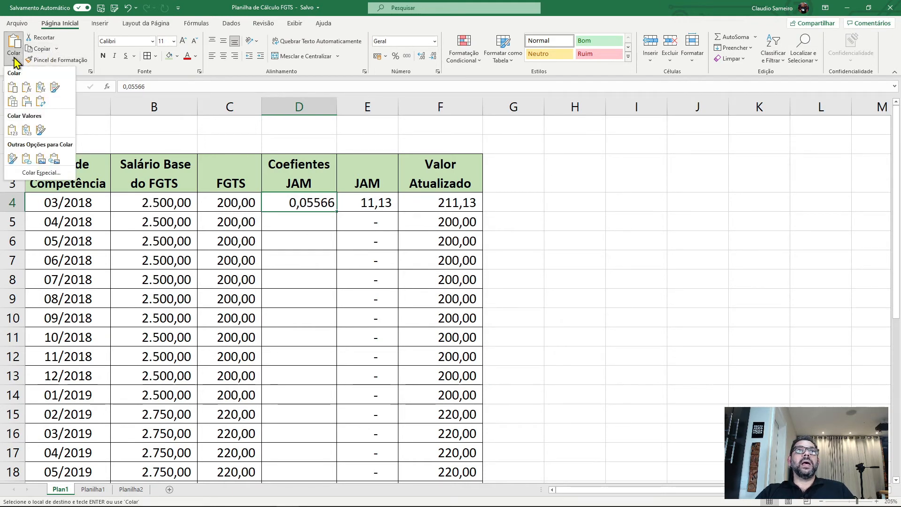
{"action": "left_click", "coordinate": [10, 126]}
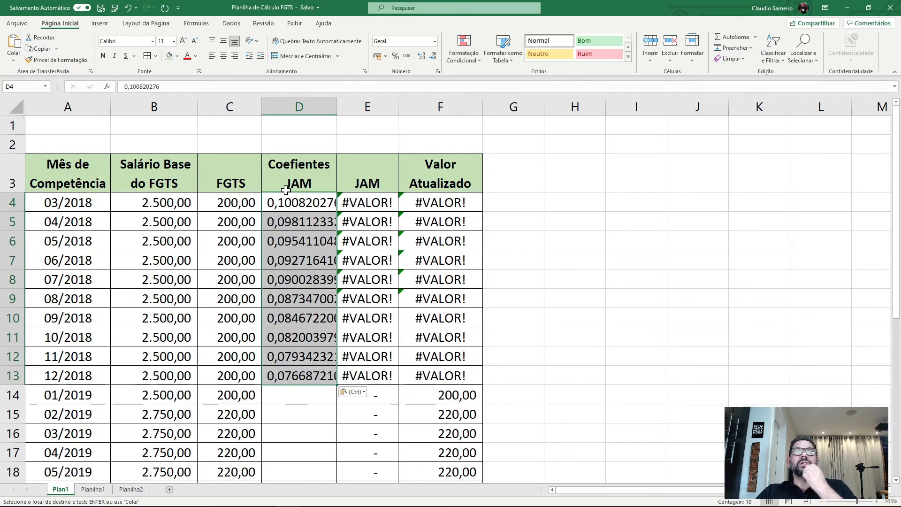
Undo the values-only paste of the coefficients in Plan1, try a regular paste at D4, and undo that as well
{"action": "left_click", "coordinate": [550, 239]}
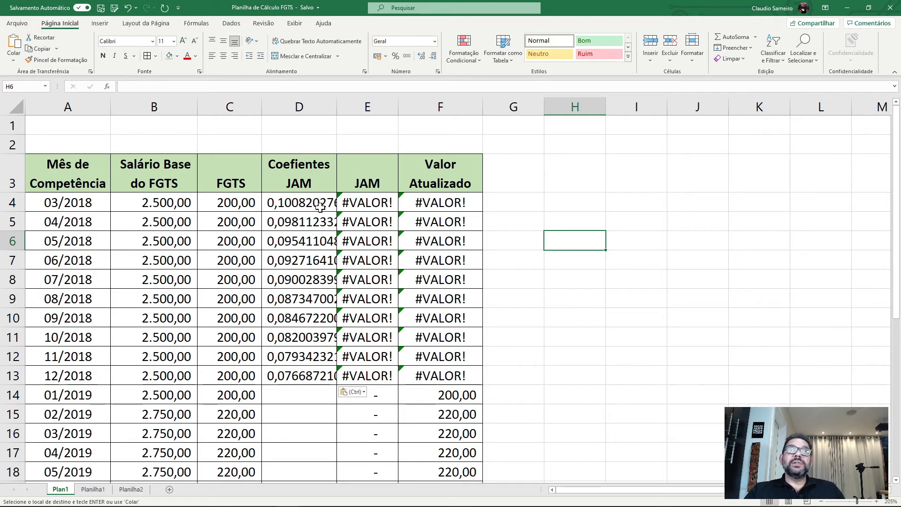
{"action": "key", "text": "ctrl+z"}
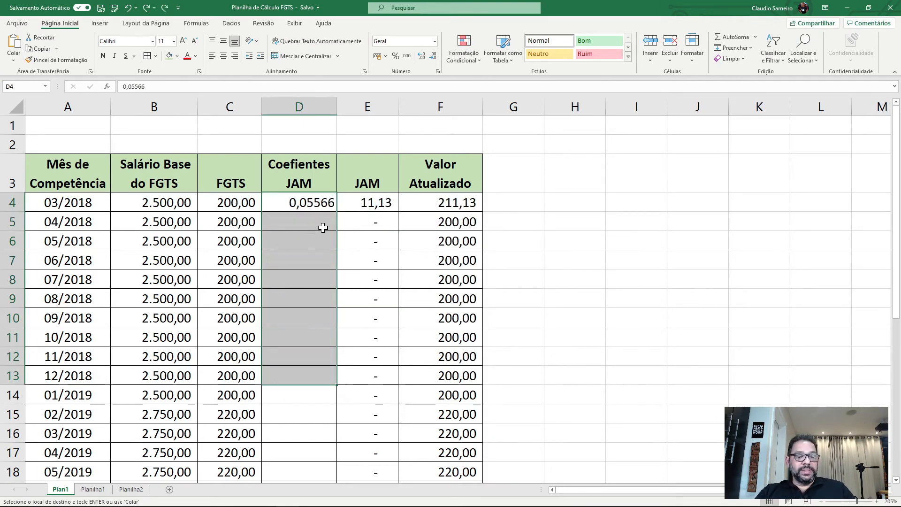
{"action": "key", "text": "ctrl+v"}
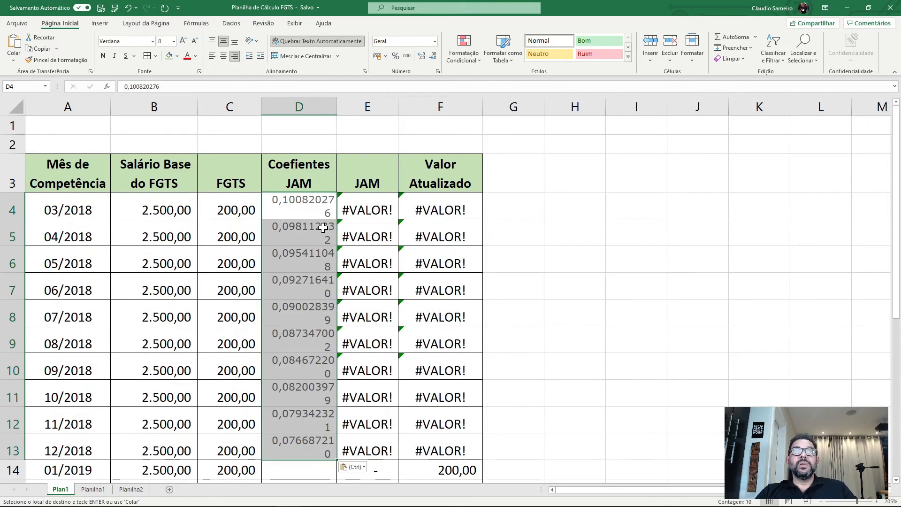
{"action": "key", "text": "ctrl+z"}
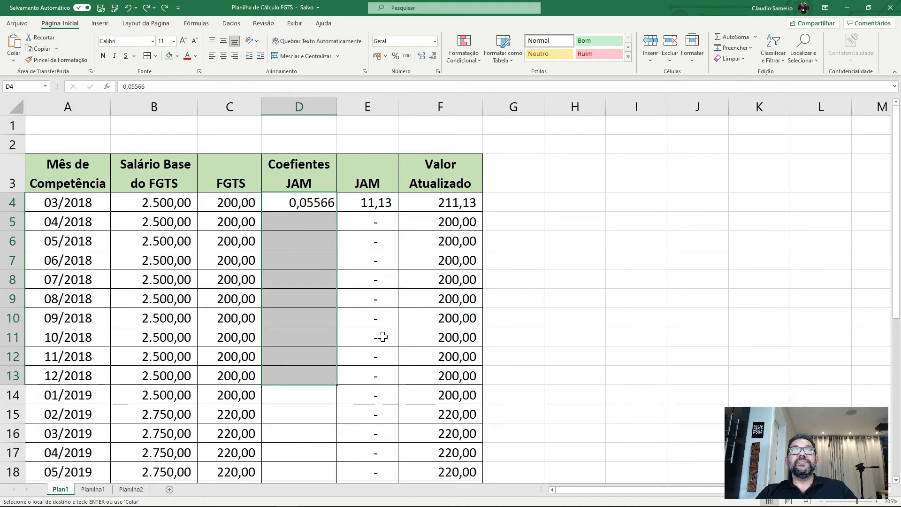
Cancel the pending copy in Planilha2 and copy only the mar/18 coefficient in cell B1
{"action": "left_click", "coordinate": [132, 489]}
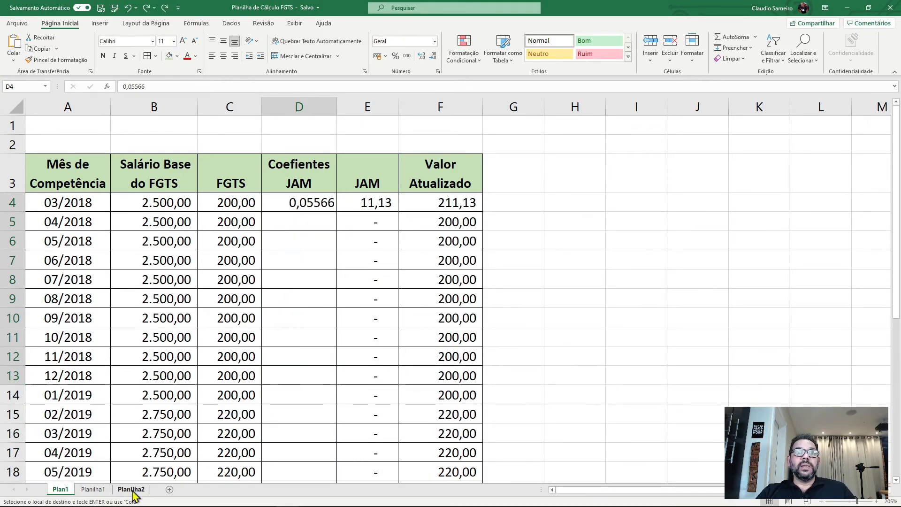
{"action": "left_click", "coordinate": [262, 247]}
{"action": "key", "text": "Escape"}
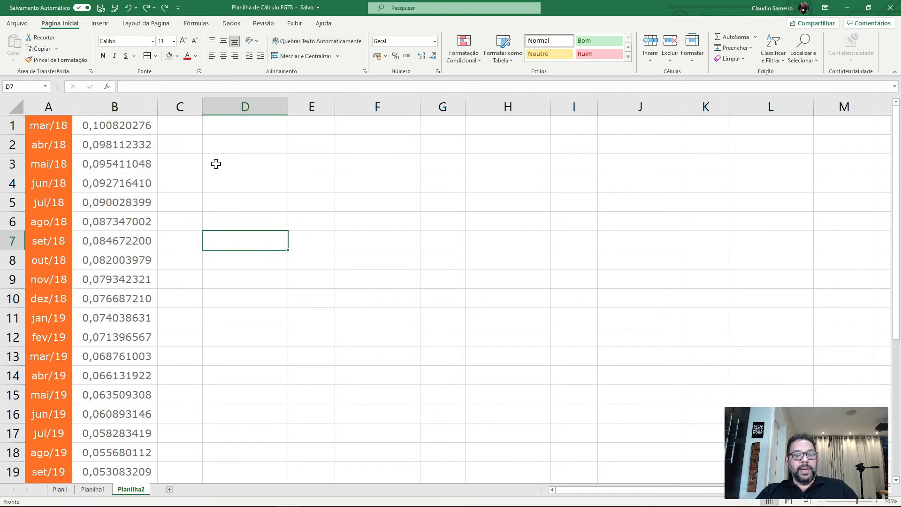
{"action": "left_click", "coordinate": [214, 164]}
{"action": "left_click", "coordinate": [119, 129]}
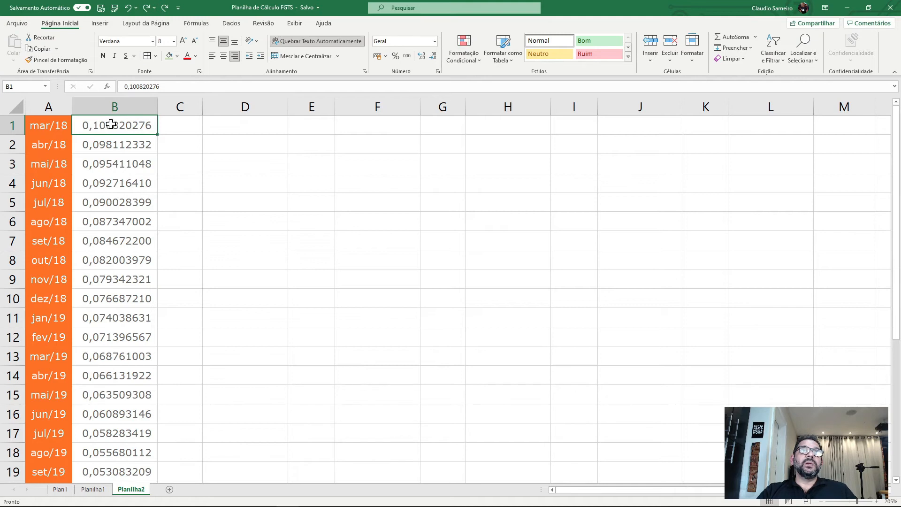
{"action": "left_click", "coordinate": [190, 159]}
{"action": "left_click", "coordinate": [126, 129]}
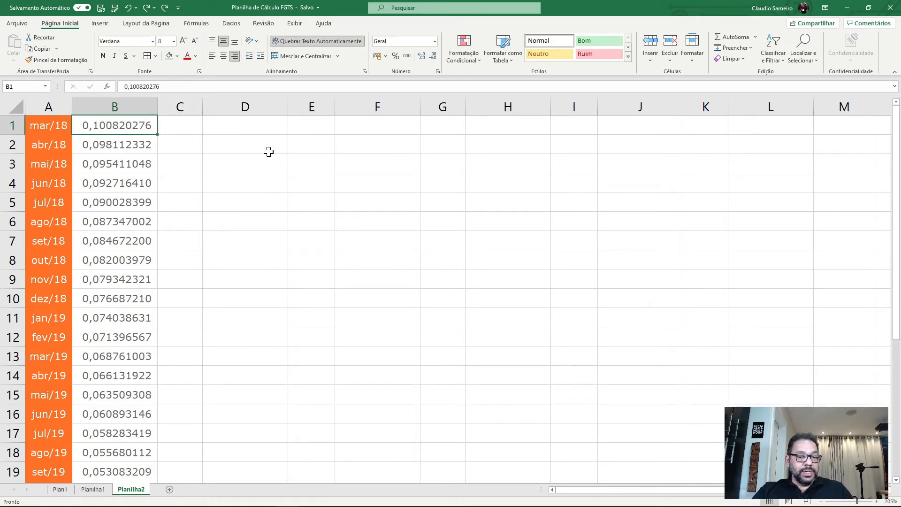
{"action": "key", "text": "ctrl+c"}
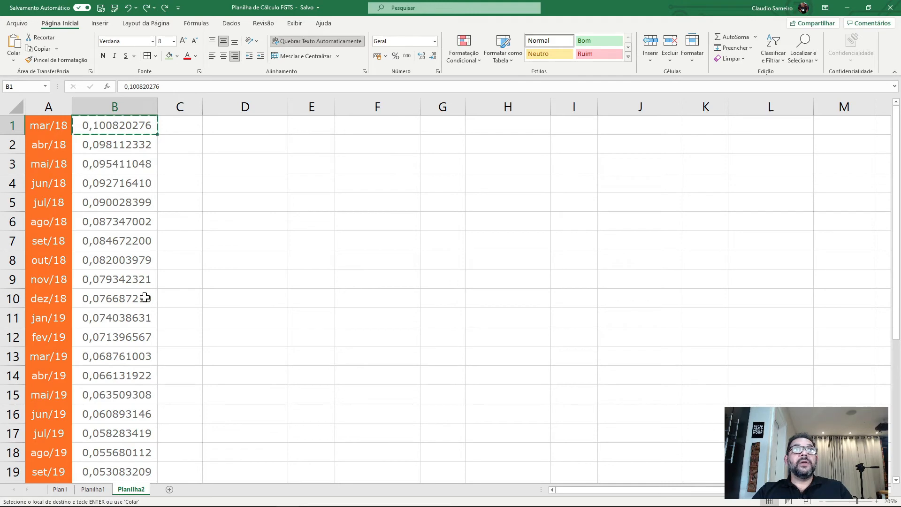
Paste the copied coefficient as values only into D4 of Plan1 and widen column D to fit it
{"action": "left_click", "coordinate": [60, 489]}
{"action": "left_click", "coordinate": [293, 202]}
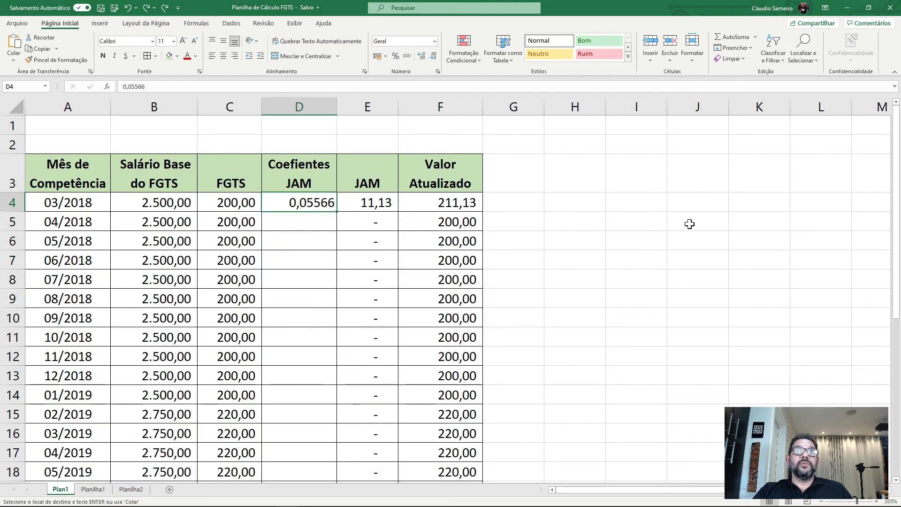
{"action": "left_click", "coordinate": [14, 66]}
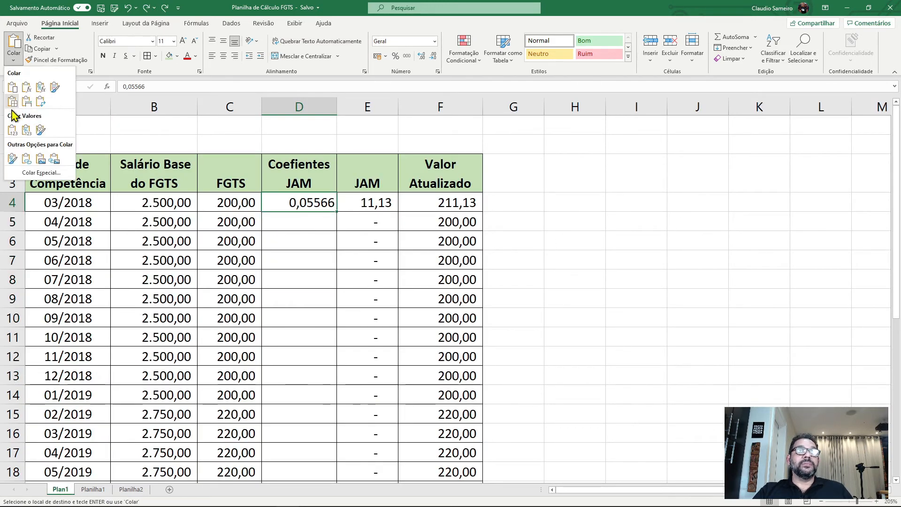
{"action": "left_click", "coordinate": [11, 131]}
{"action": "left_click", "coordinate": [607, 219]}
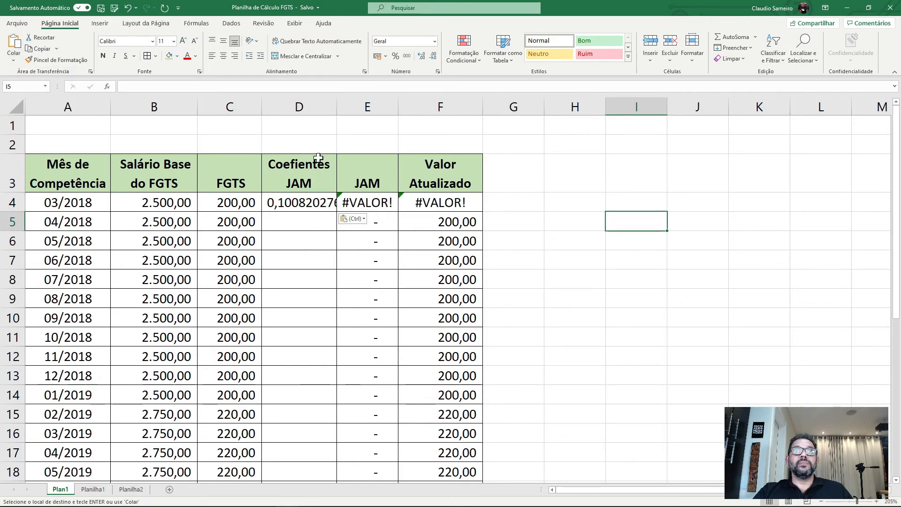
{"action": "left_click_drag", "start_coordinate": [337, 107], "coordinate": [347, 108]}
{"action": "left_click", "coordinate": [588, 168]}
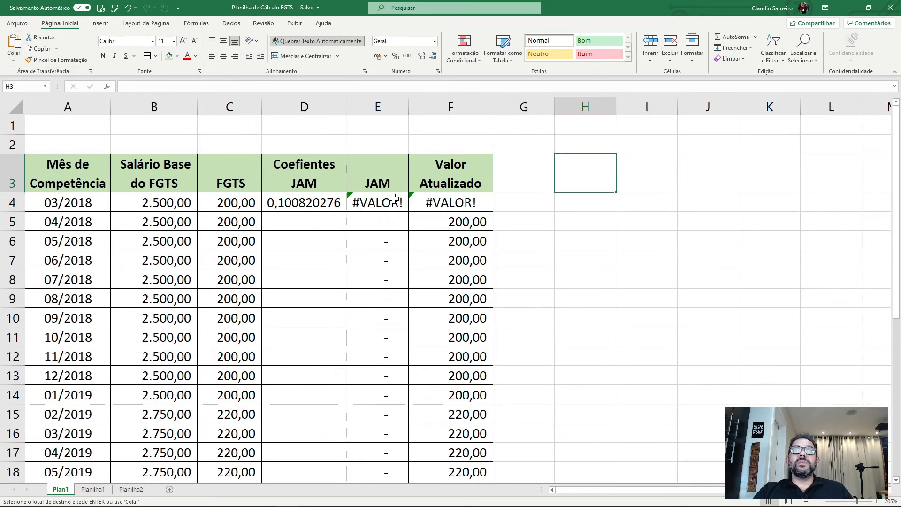
Check the JAM formula in E4 and delete the hidden space before 0,100820276 in D4
{"action": "left_click", "coordinate": [378, 202]}
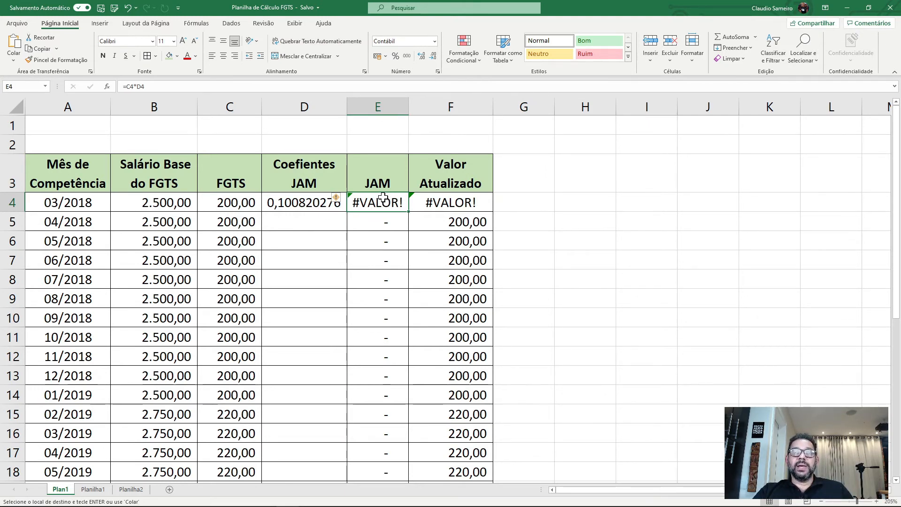
{"action": "left_click", "coordinate": [301, 204]}
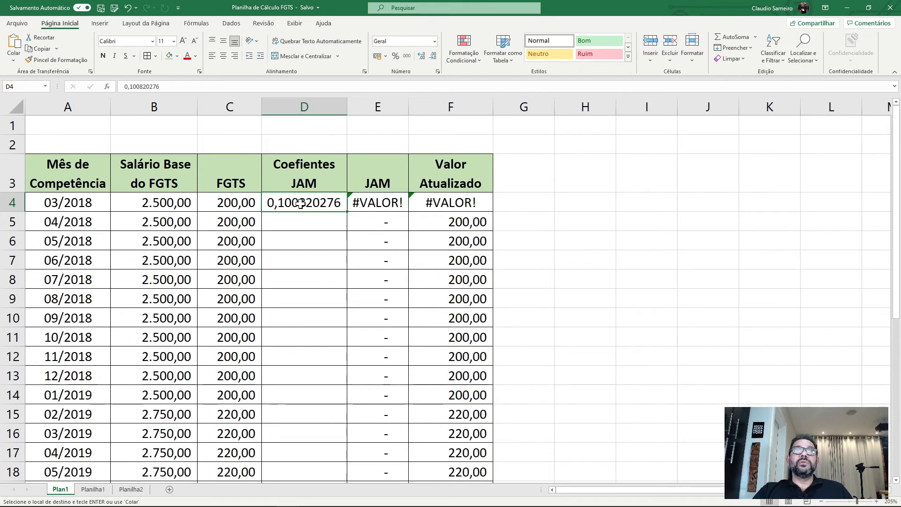
{"action": "left_click", "coordinate": [251, 87]}
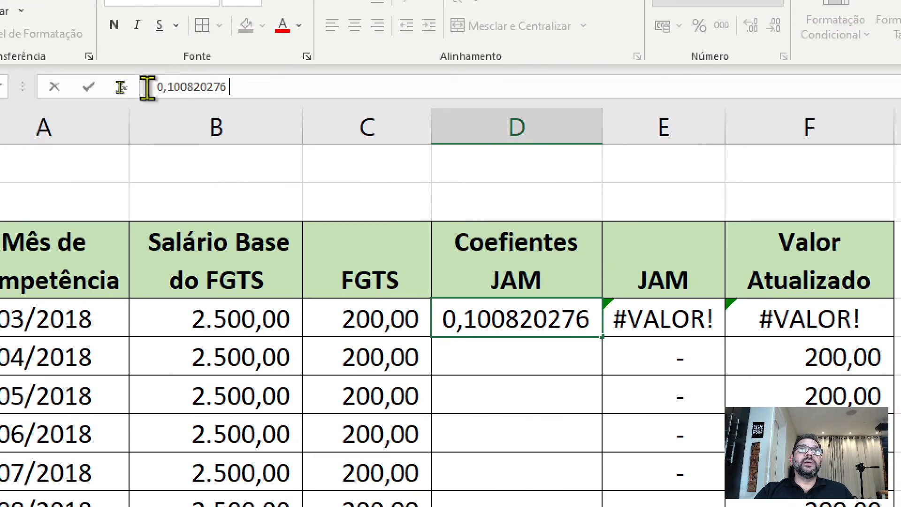
{"action": "mouse_move", "coordinate": [145, 89]}
{"action": "left_mouse_down"}
{"action": "mouse_move", "coordinate": [166, 87]}
{"action": "mouse_move", "coordinate": [157, 88]}
{"action": "left_mouse_up"}
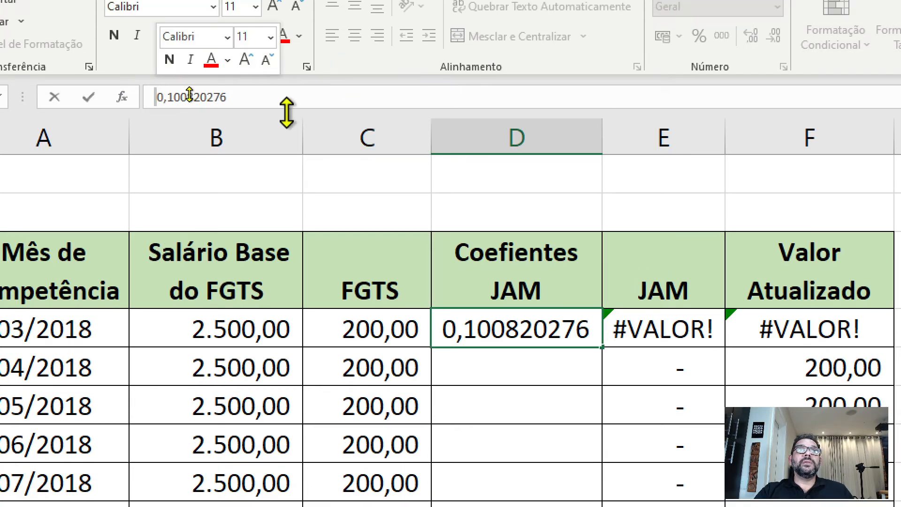
{"action": "left_click_drag", "start_coordinate": [259, 92], "coordinate": [222, 100]}
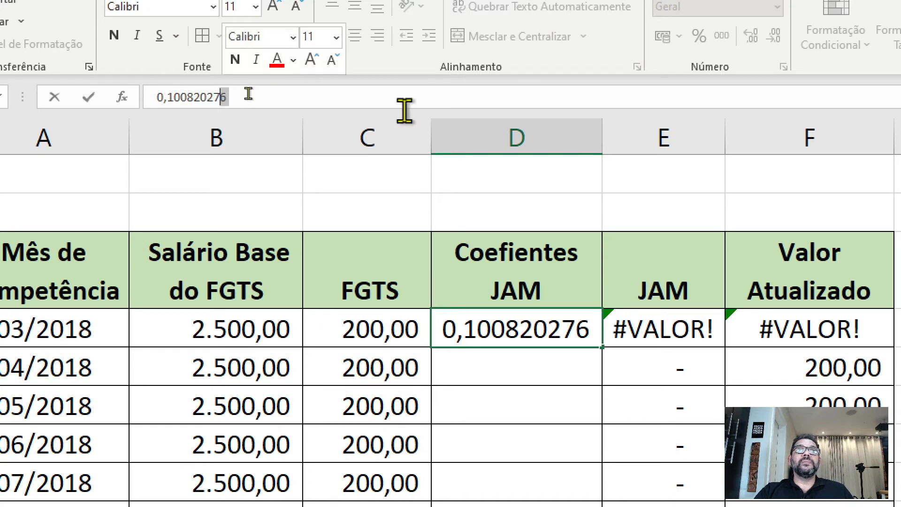
{"action": "left_click", "coordinate": [366, 96]}
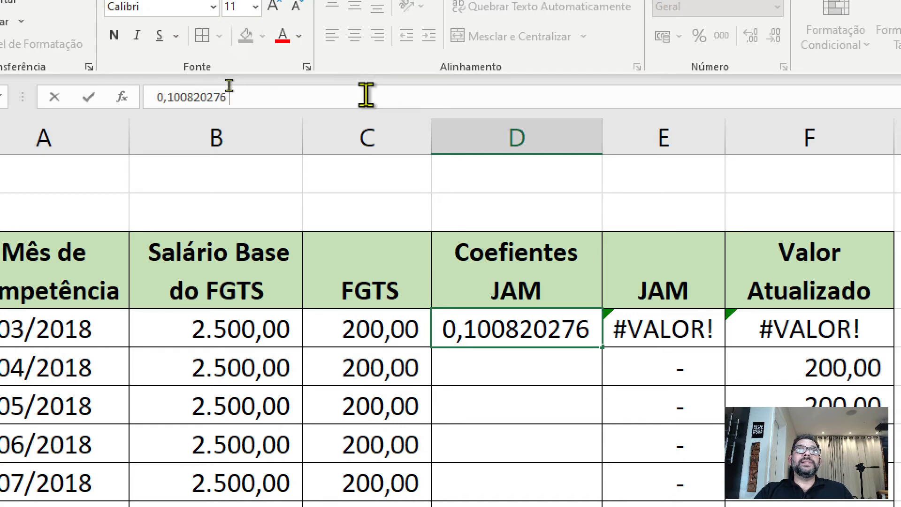
{"action": "left_click", "coordinate": [194, 99]}
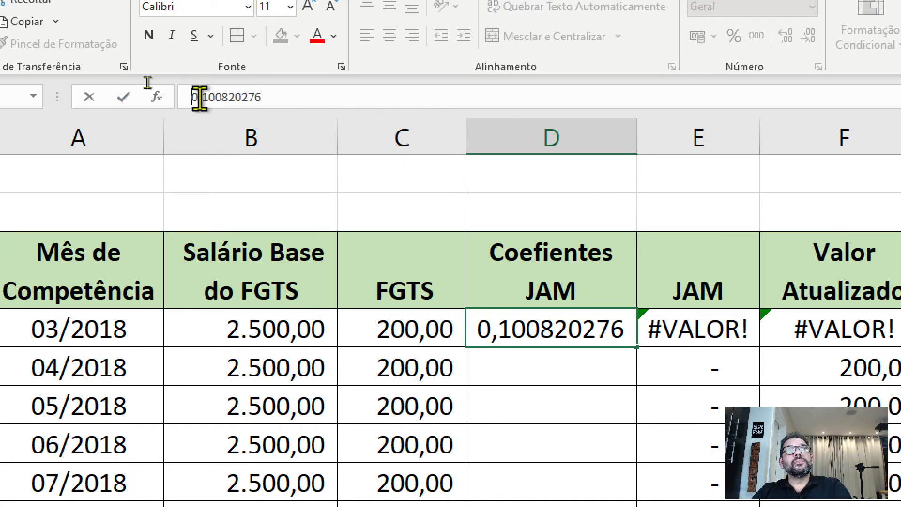
{"action": "key", "text": "BackSpace"}
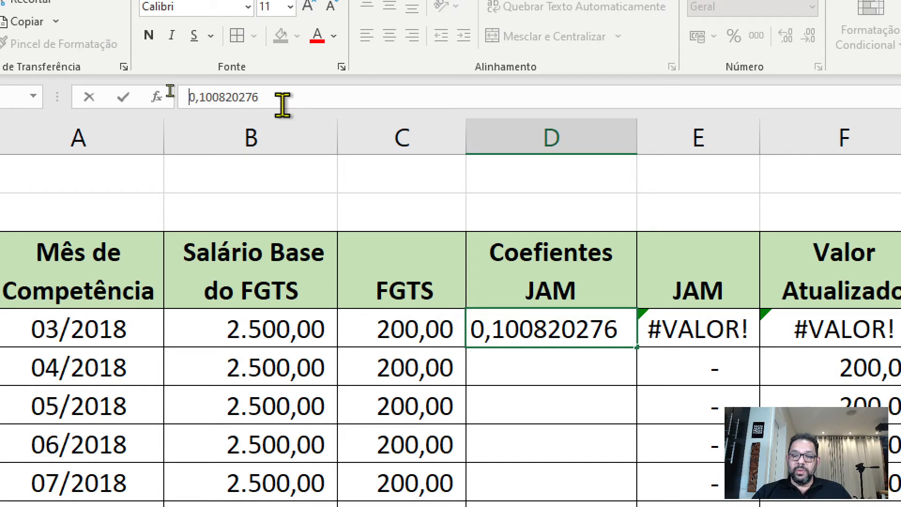
{"action": "key", "text": "Return"}
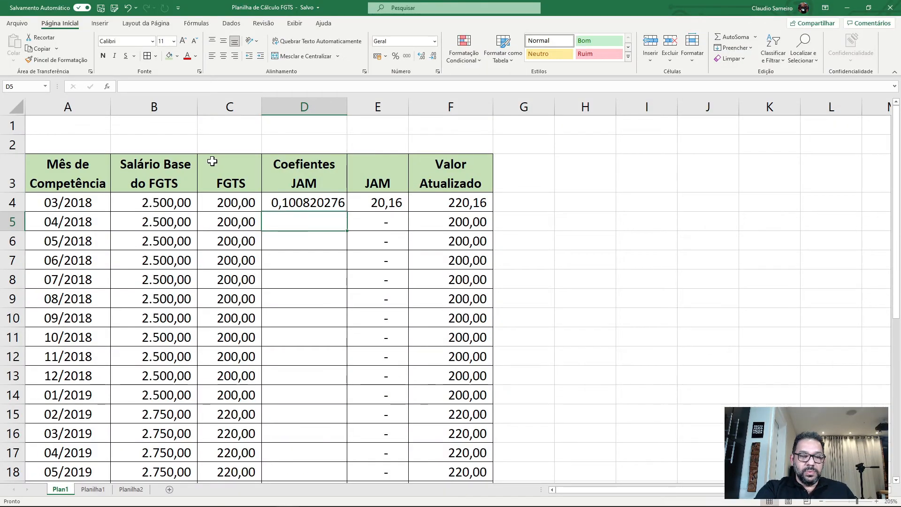
{"action": "left_click", "coordinate": [691, 332]}
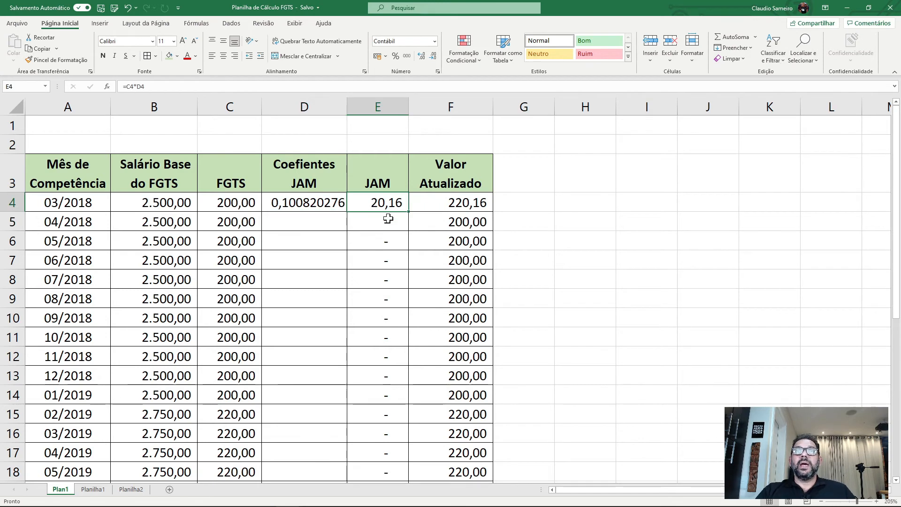
{"action": "left_click", "coordinate": [322, 203]}
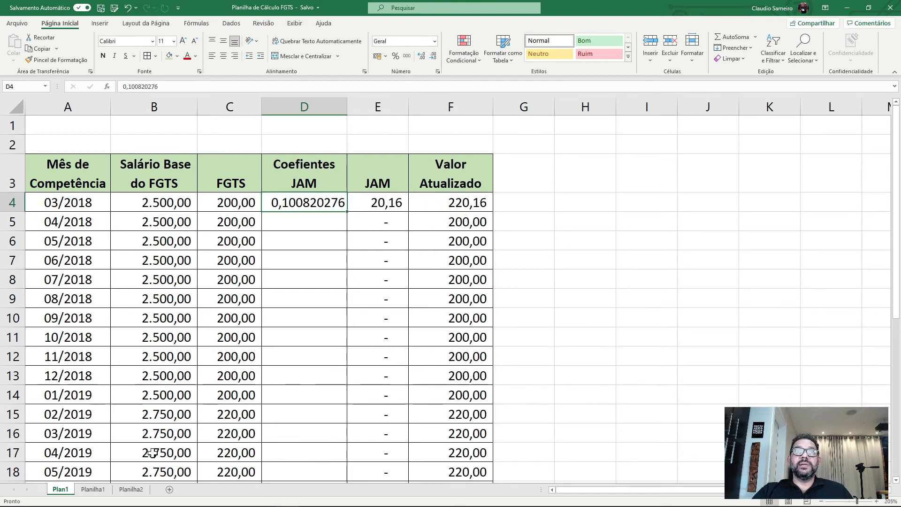
Copy the whole list of mar/18 to jul/20 coefficients in B1:B29 of Planilha2
{"action": "left_click", "coordinate": [129, 489]}
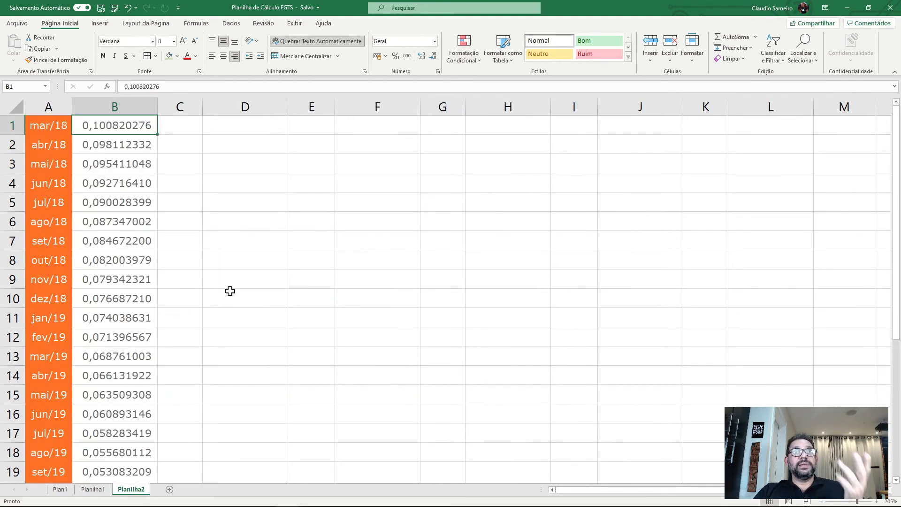
{"action": "scroll", "coordinate": [230, 295], "scroll_direction": "down", "scroll_amount": 1}
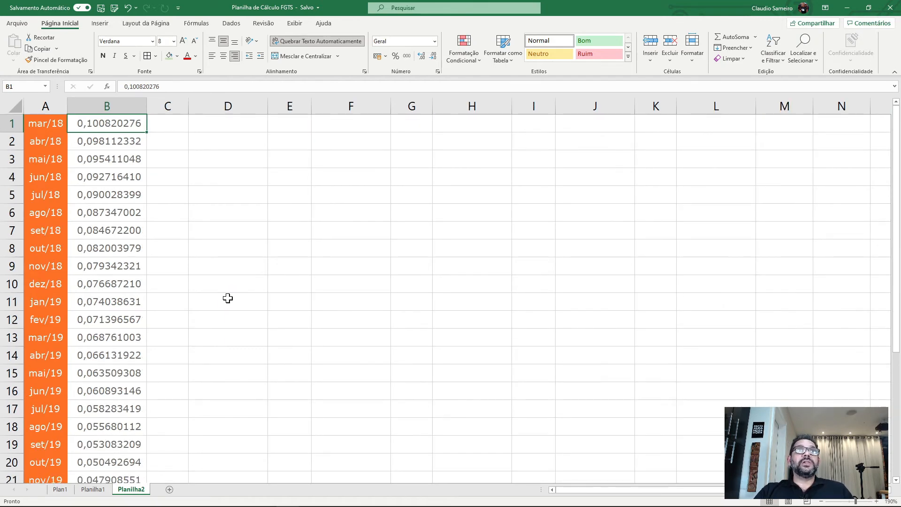
{"action": "scroll", "coordinate": [228, 298], "scroll_direction": "down", "scroll_amount": 2}
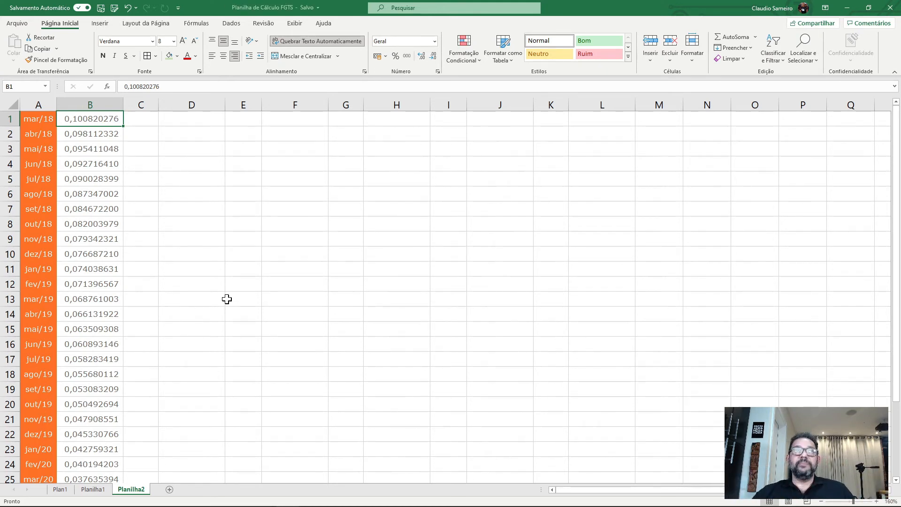
{"action": "left_click", "coordinate": [210, 265]}
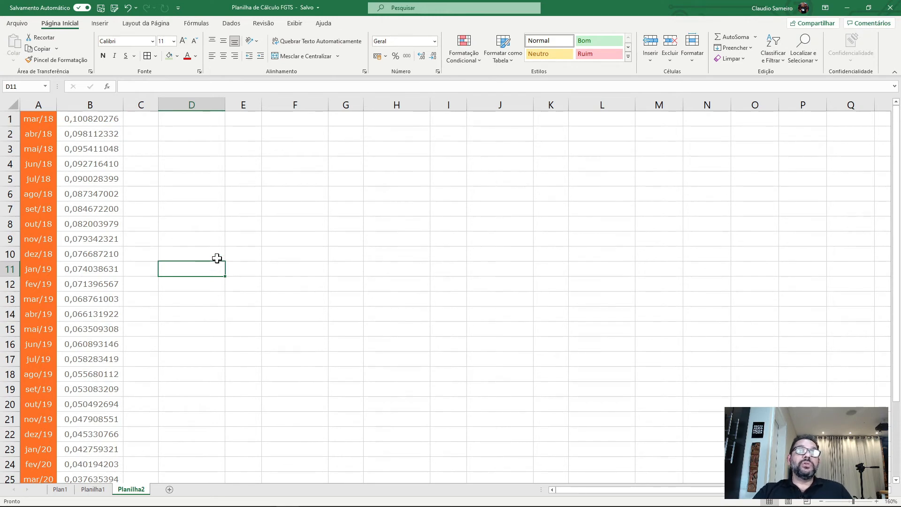
{"action": "left_click", "coordinate": [199, 191]}
{"action": "left_click", "coordinate": [105, 120]}
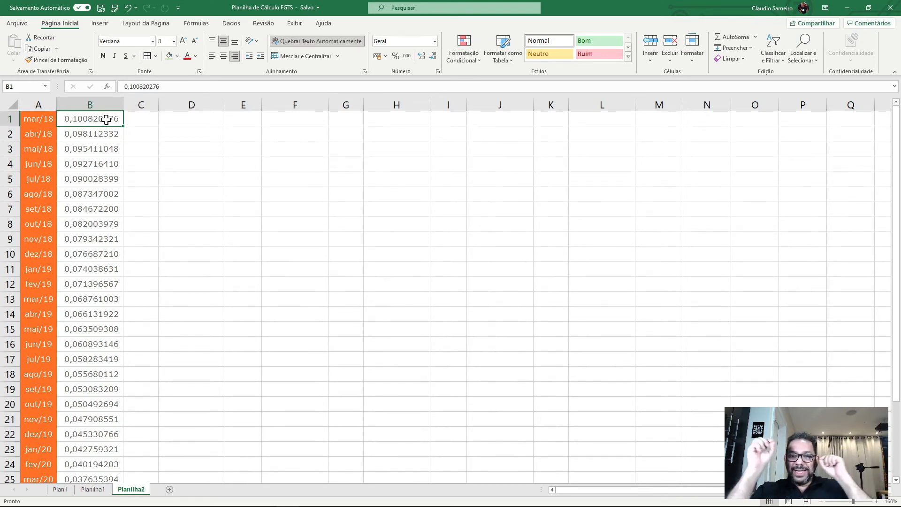
{"action": "left_click", "coordinate": [154, 220]}
{"action": "left_click", "coordinate": [99, 122]}
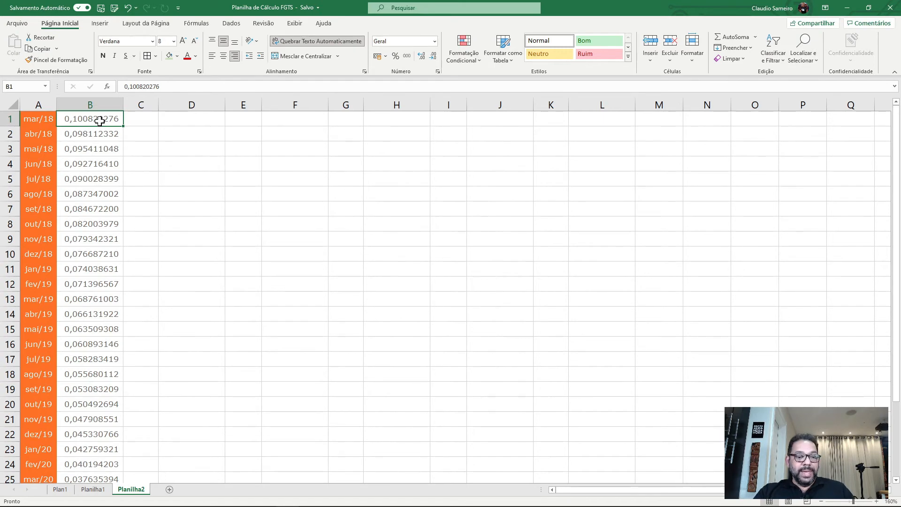
{"action": "scroll", "coordinate": [100, 121], "scroll_direction": "down", "scroll_amount": 8}
{"action": "left_click", "coordinate": [96, 179], "text": "shift"}
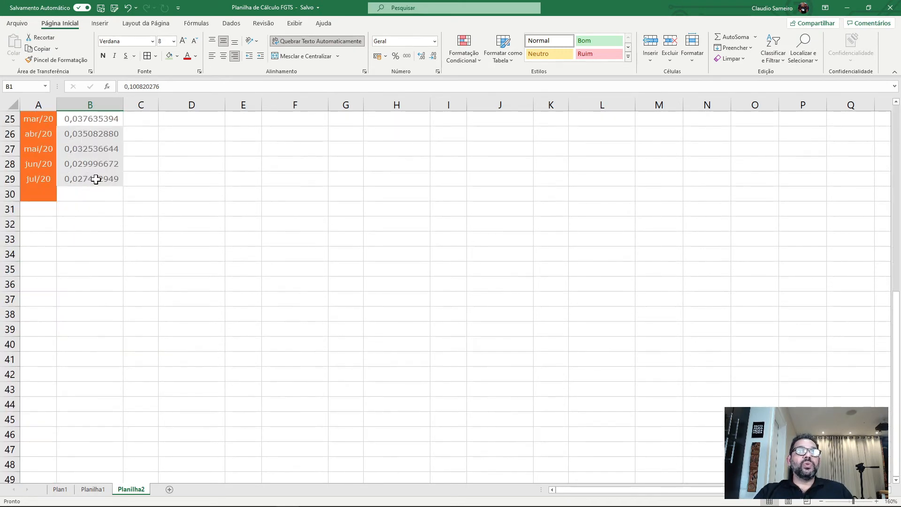
{"action": "scroll", "coordinate": [147, 204], "scroll_direction": "up", "scroll_amount": 8}
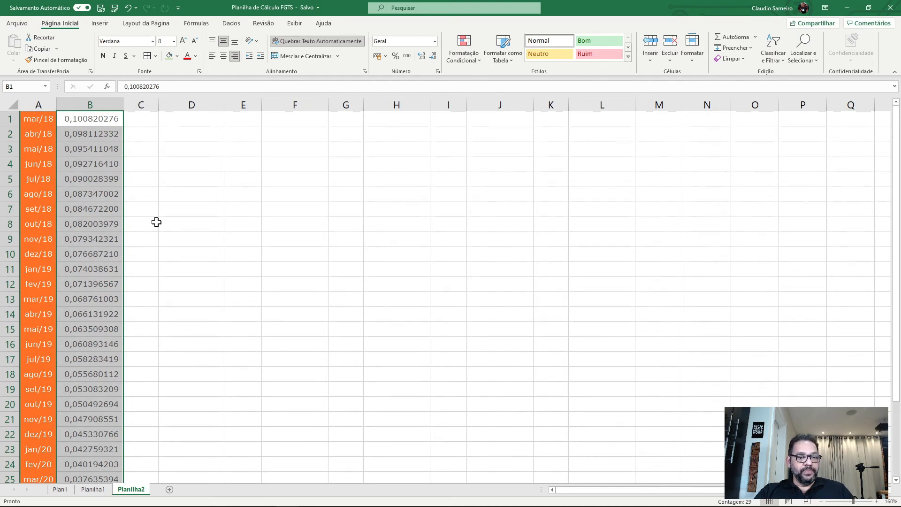
{"action": "key", "text": "ctrl+c"}
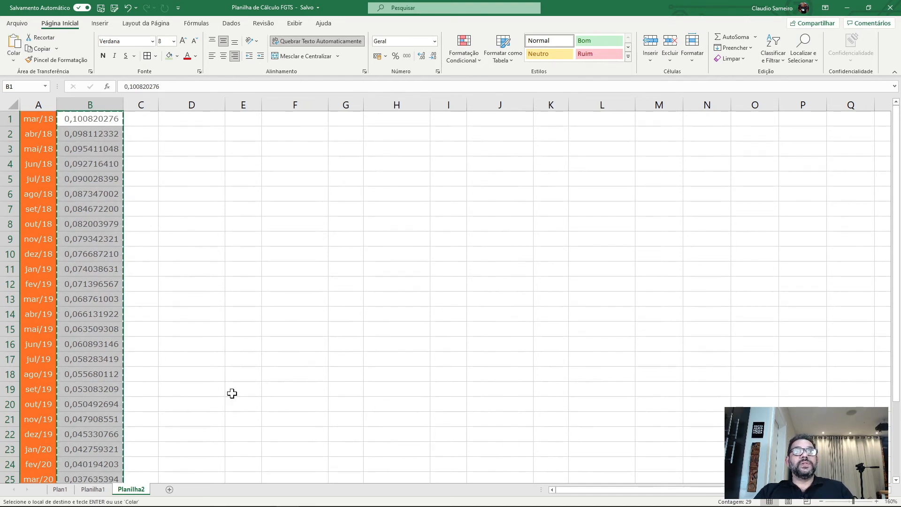
{"action": "key", "text": "ctrl+q"}
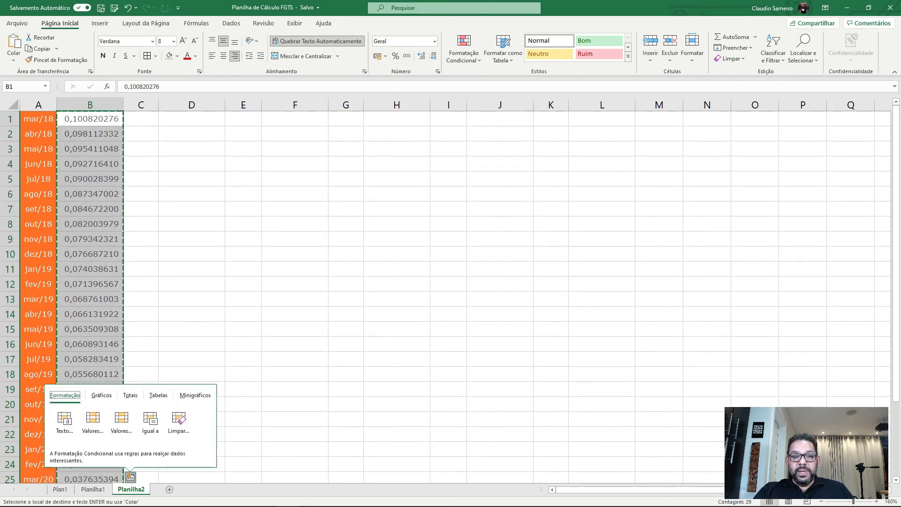
{"action": "key", "text": "Escape"}
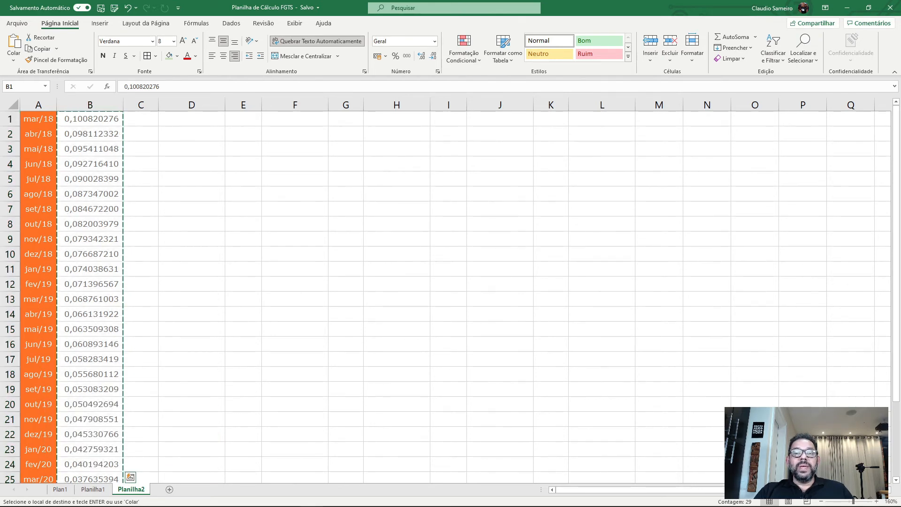
Switch to the blank Word document DOC Temporário, maximize its window and paste the copied coefficient list
{"action": "left_click_drag", "start_coordinate": [650, 505], "coordinate": [536, 124]}
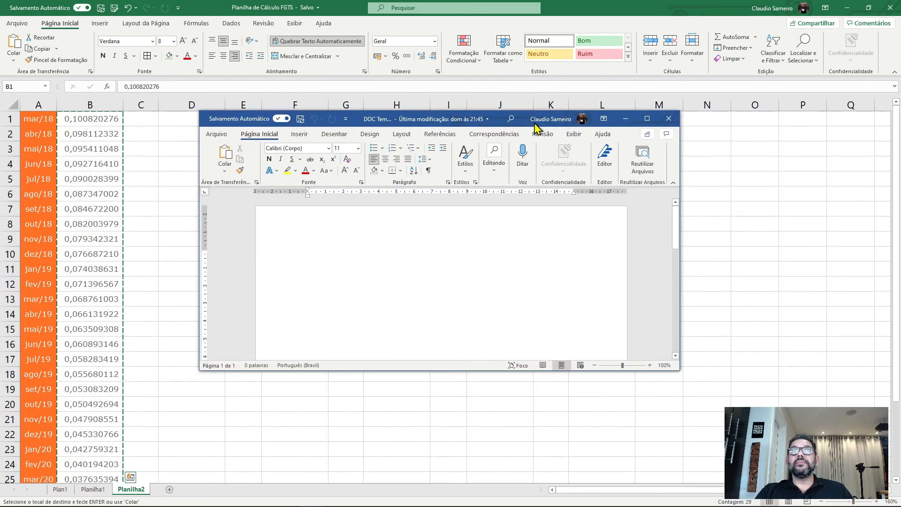
{"action": "left_click", "coordinate": [647, 120]}
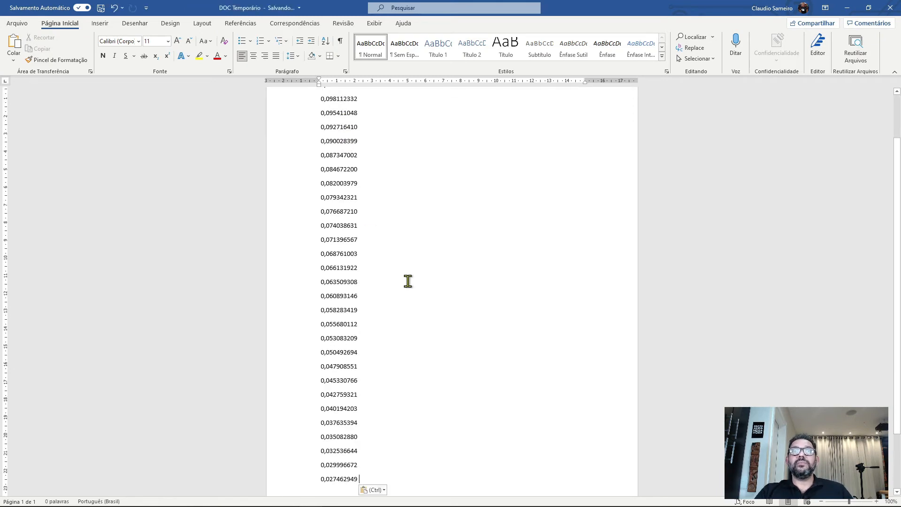
Enlarge the view of the pasted coefficients and check the first few lines for spaces before and after the numbers
{"action": "scroll", "coordinate": [408, 282], "scroll_direction": "up", "scroll_amount": 2}
{"action": "left_click", "coordinate": [403, 138]}
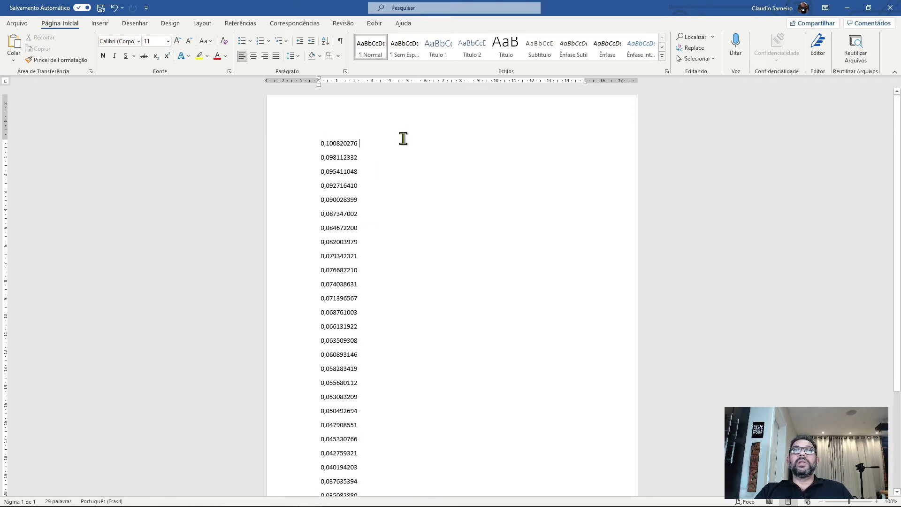
{"action": "left_click", "coordinate": [393, 161]}
{"action": "scroll", "coordinate": [387, 166], "scroll_direction": "up", "scroll_amount": 11}
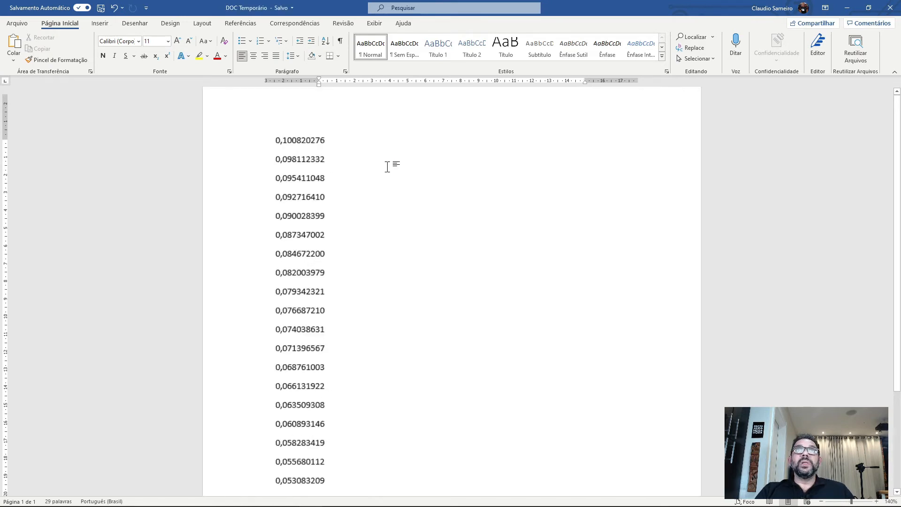
{"action": "scroll", "coordinate": [296, 145], "scroll_direction": "up", "scroll_amount": 2}
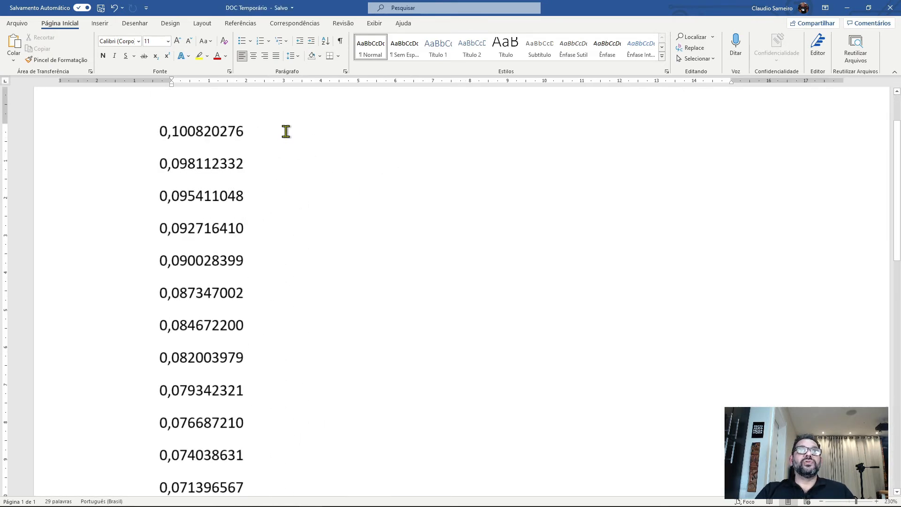
{"action": "left_click", "coordinate": [288, 200]}
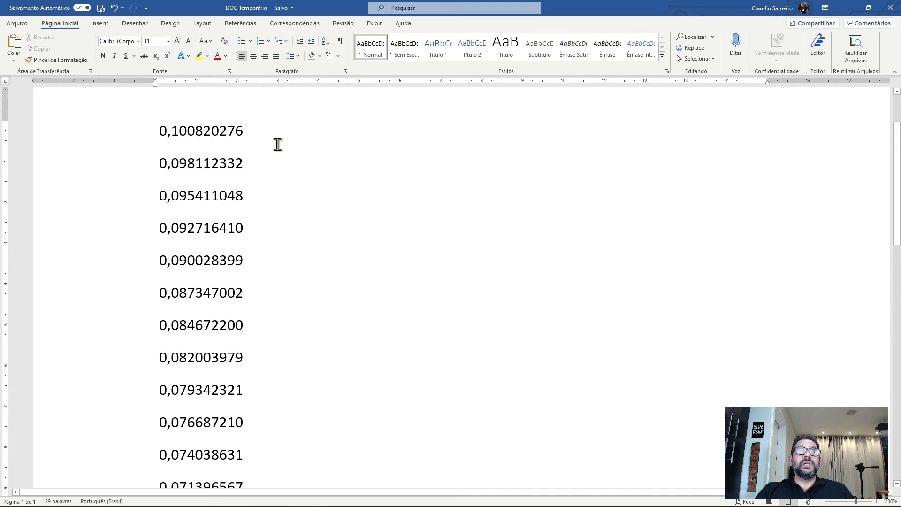
{"action": "left_click", "coordinate": [272, 129]}
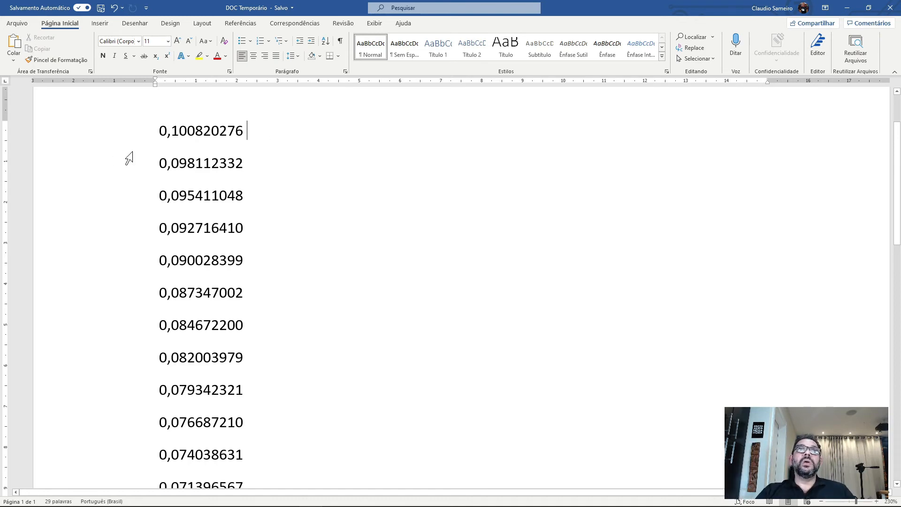
Select the whole coefficient list and open Find and Replace in its replace mode
{"action": "left_click", "coordinate": [156, 129]}
{"action": "left_click_drag", "start_coordinate": [200, 163], "coordinate": [278, 359]}
{"action": "scroll", "coordinate": [252, 259], "scroll_direction": "up", "scroll_amount": 15}
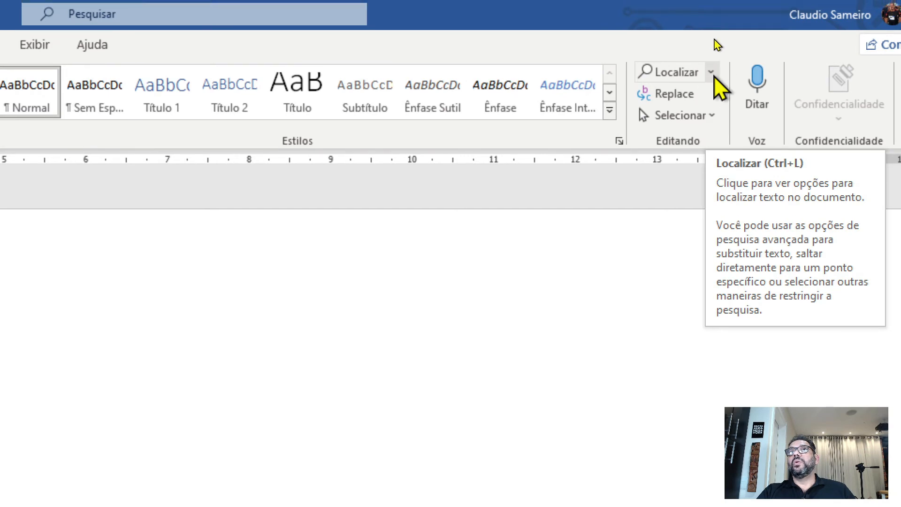
{"action": "left_click", "coordinate": [711, 72]}
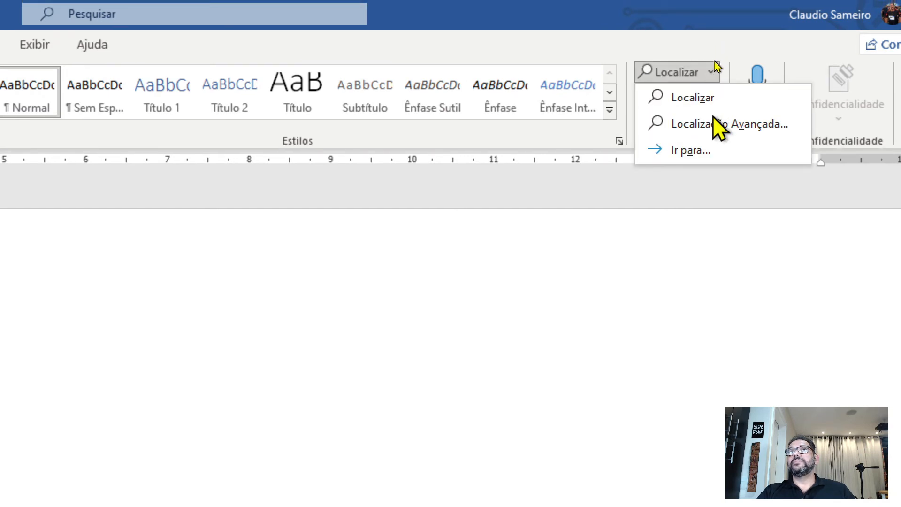
{"action": "left_click", "coordinate": [714, 125]}
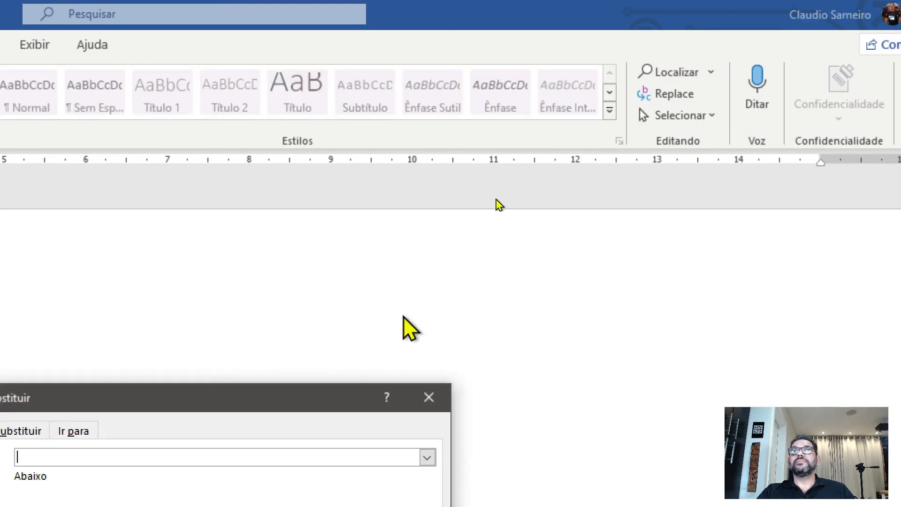
{"action": "left_click_drag", "start_coordinate": [150, 394], "coordinate": [395, 150]}
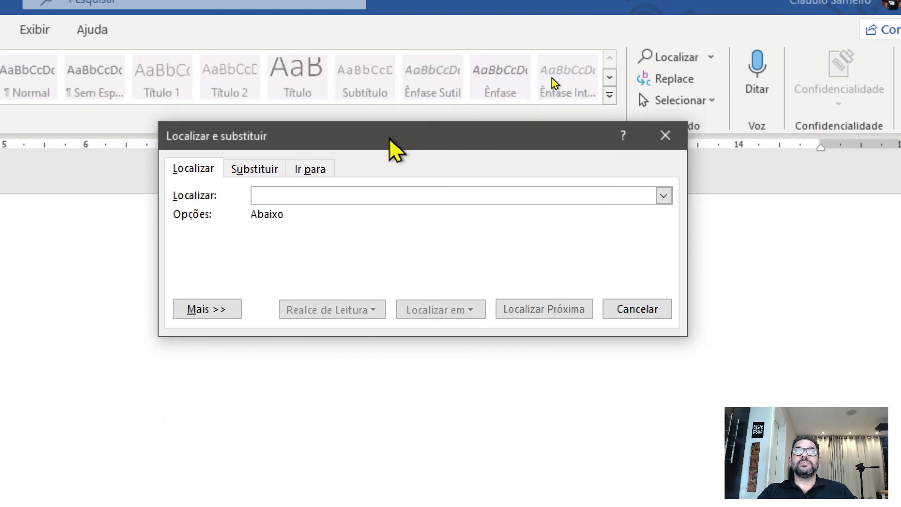
{"action": "left_click", "coordinate": [259, 167]}
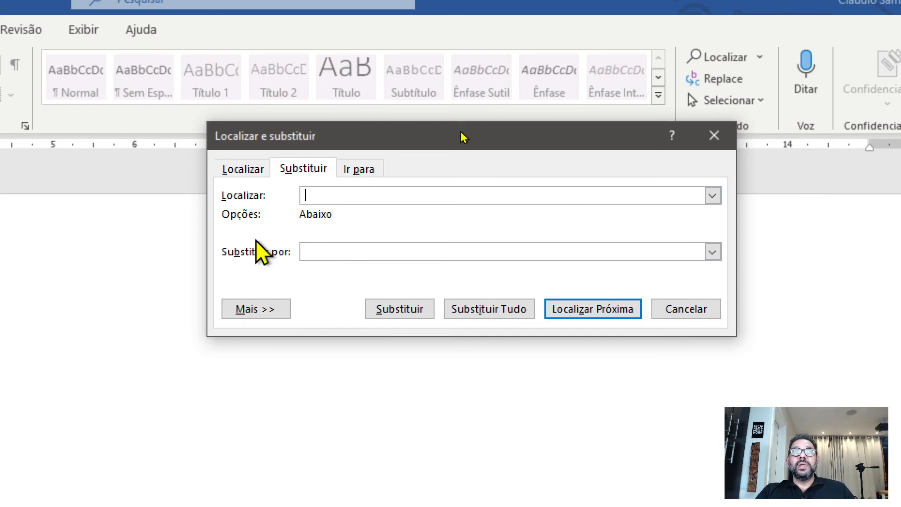
Replace all spaces in the selected list with nothing, decline searching the rest of the document and close the dialog
{"action": "left_click", "coordinate": [338, 251]}
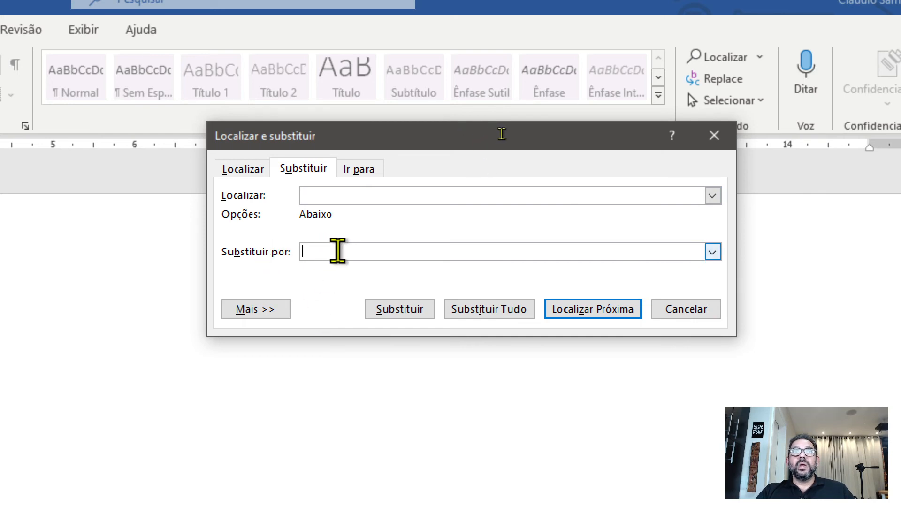
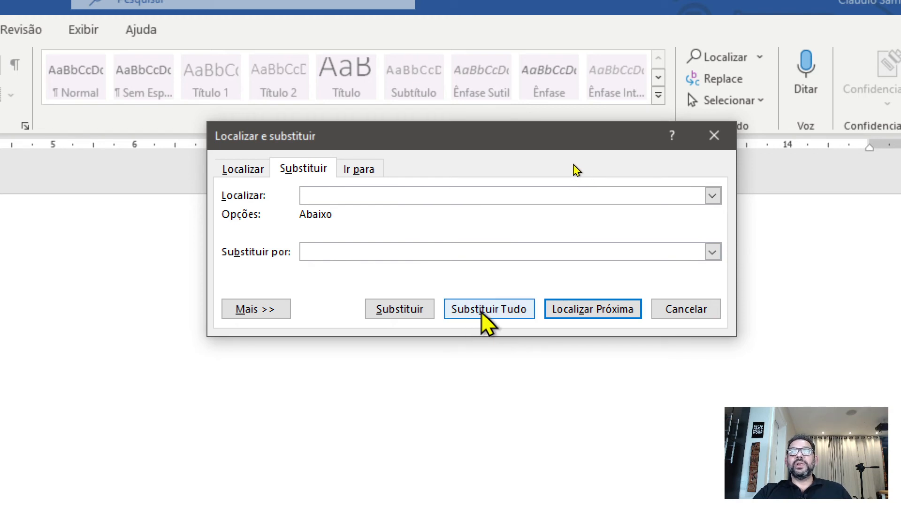
{"action": "left_click", "coordinate": [483, 314]}
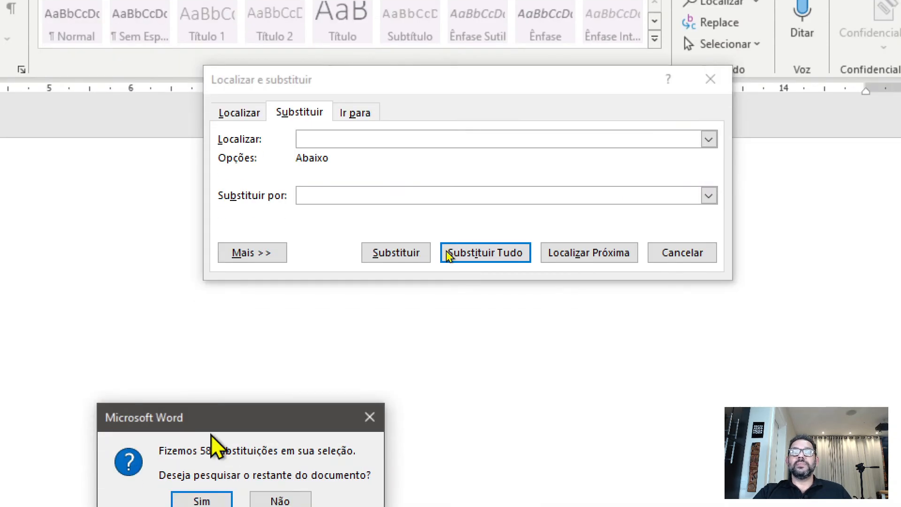
{"action": "left_click_drag", "start_coordinate": [252, 414], "coordinate": [416, 192]}
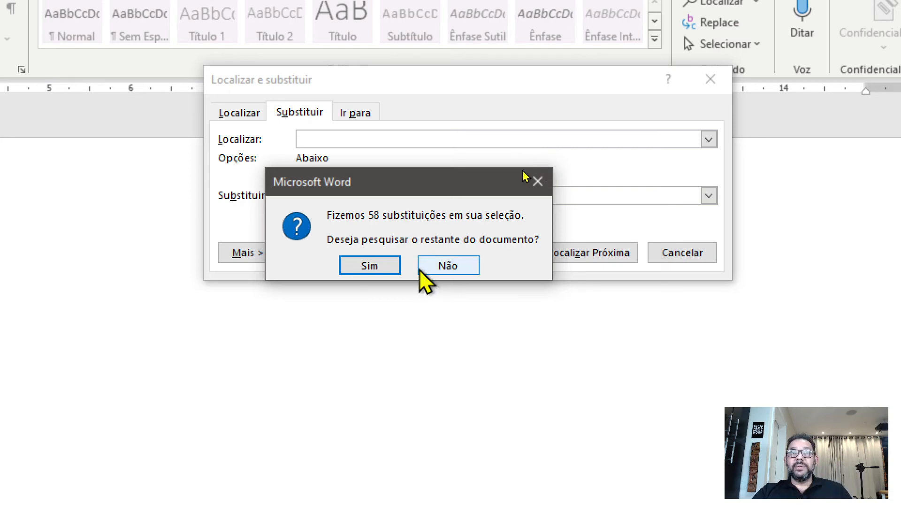
{"action": "left_click", "coordinate": [452, 265]}
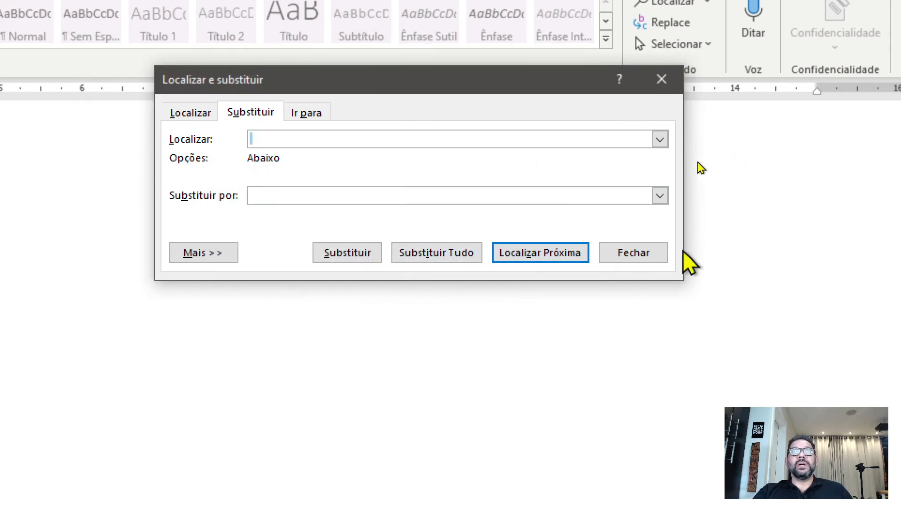
{"action": "left_click", "coordinate": [705, 252]}
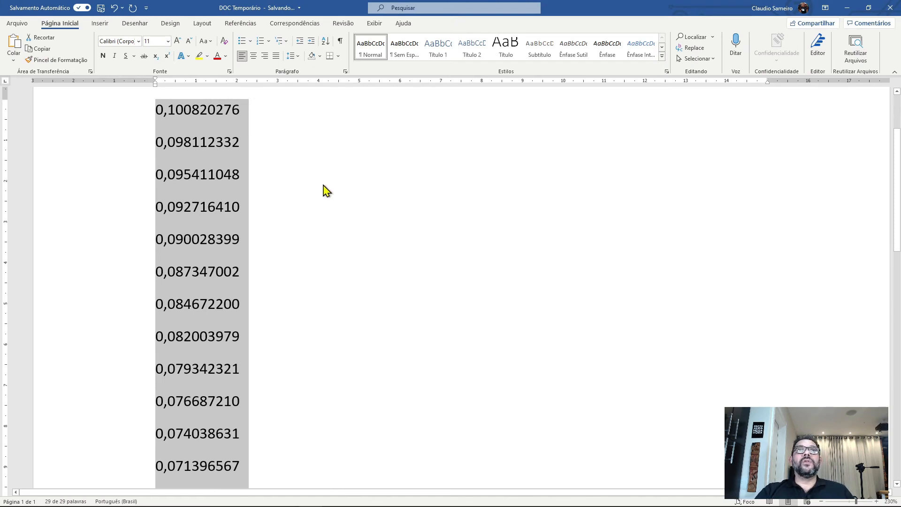
Check the start and end of the first coefficients for leftover spaces
{"action": "scroll", "coordinate": [323, 190], "scroll_direction": "up", "scroll_amount": 3}
{"action": "left_click", "coordinate": [208, 225]}
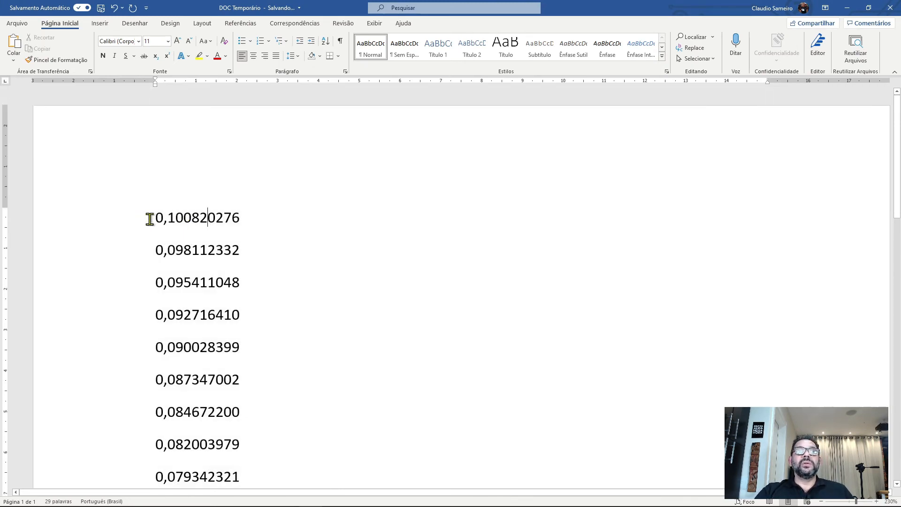
{"action": "left_click", "coordinate": [131, 224]}
{"action": "left_click", "coordinate": [261, 221]}
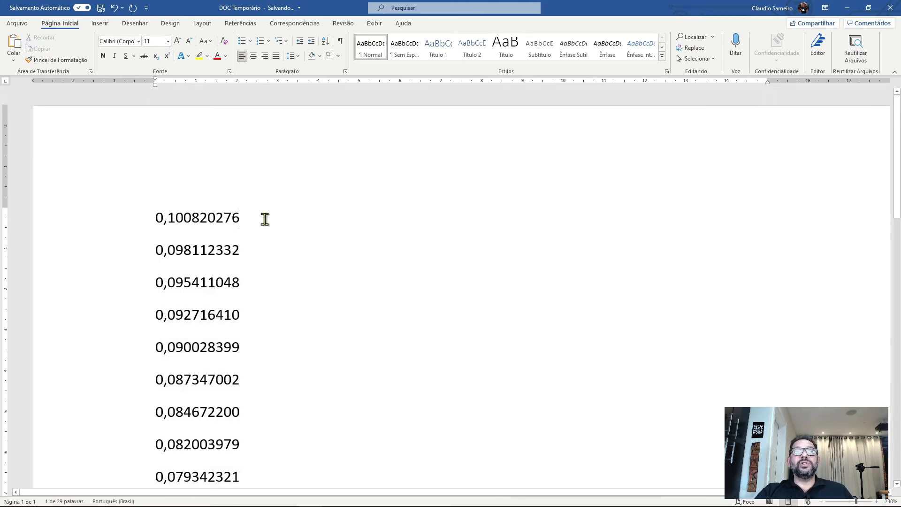
{"action": "left_click", "coordinate": [259, 245]}
{"action": "left_click", "coordinate": [263, 291]}
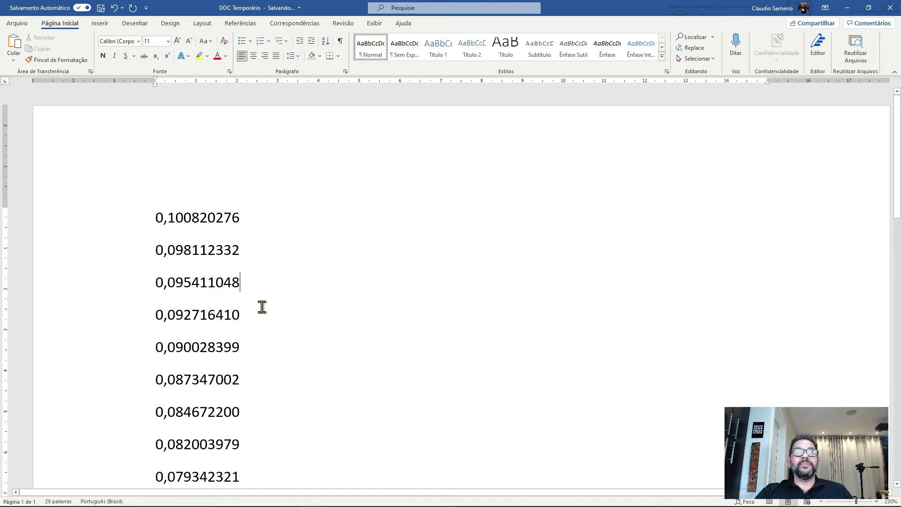
{"action": "left_click", "coordinate": [255, 316]}
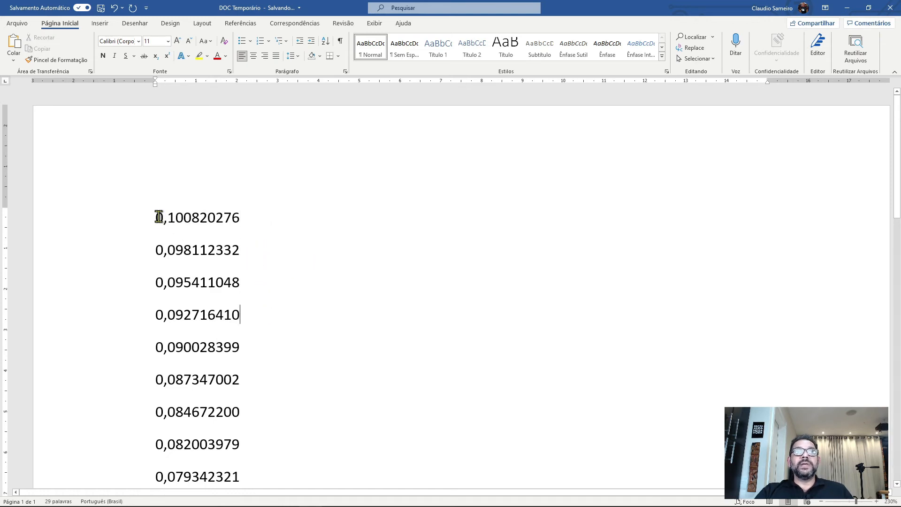
Copy the whole cleaned list from Word and paste it over the coefficients from B1 down in Excel's Planilha2
{"action": "left_click_drag", "start_coordinate": [155, 216], "coordinate": [266, 364]}
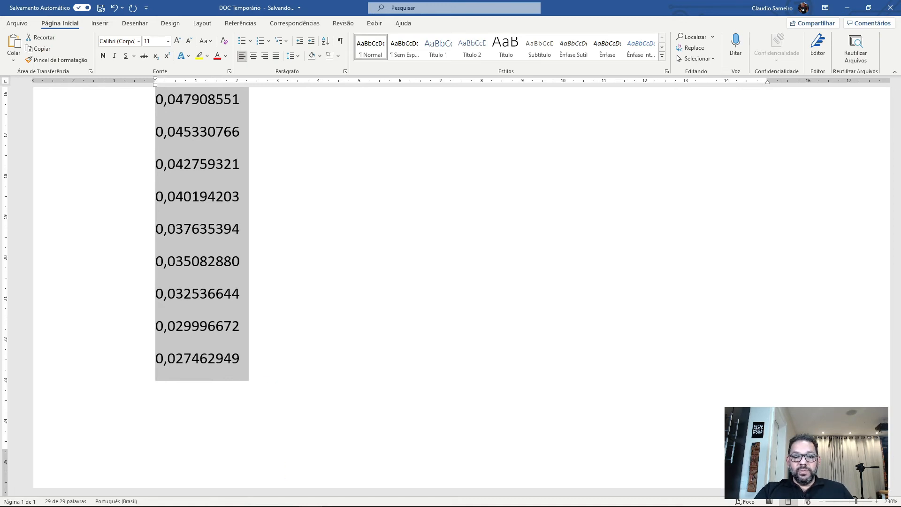
{"action": "key", "text": "alt+Tab"}
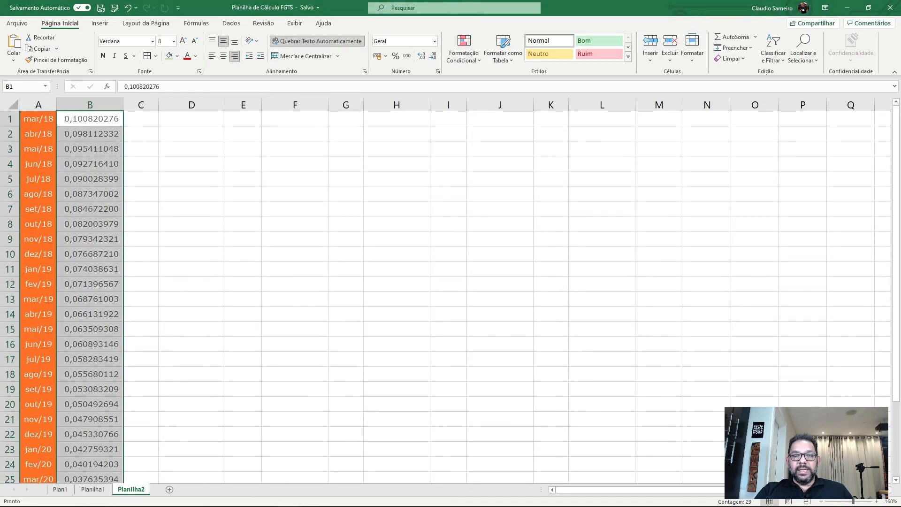
{"action": "left_click", "coordinate": [151, 192]}
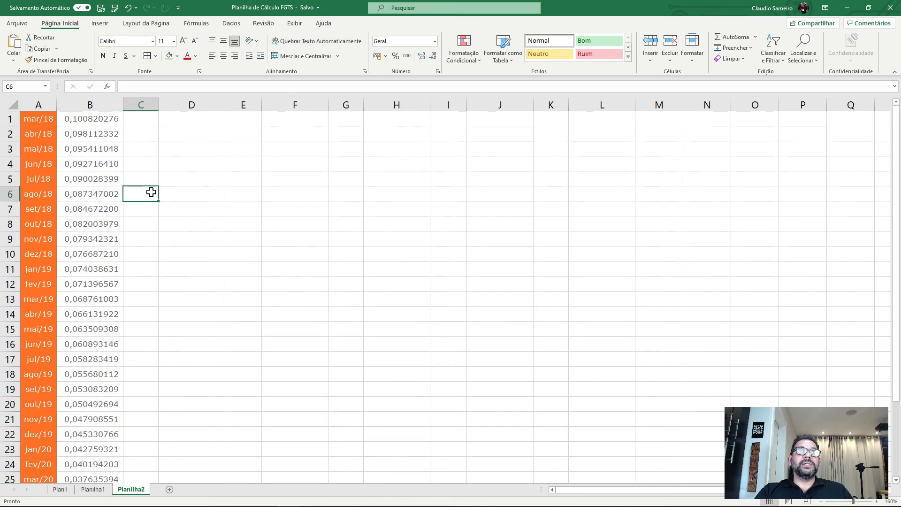
{"action": "left_click", "coordinate": [101, 119]}
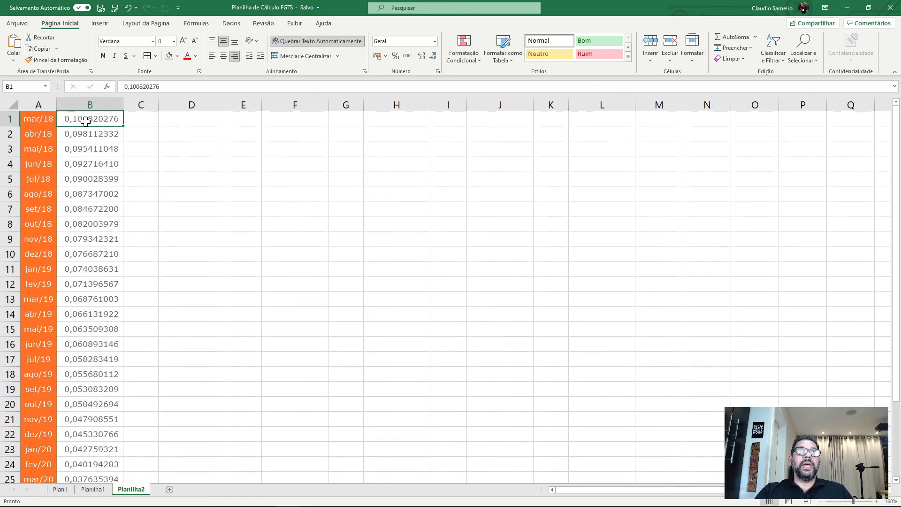
{"action": "left_click", "coordinate": [17, 46]}
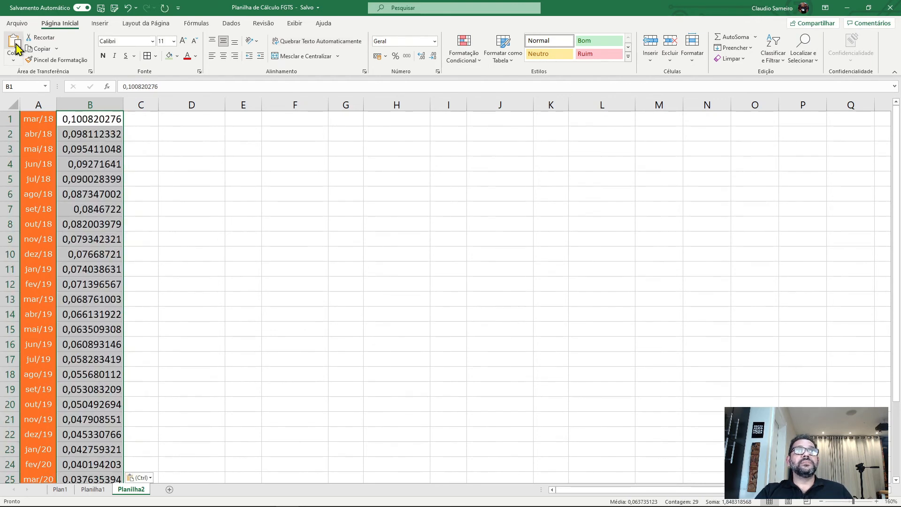
Widen column B of Planilha2 slightly to give the pasted coefficients more room
{"action": "left_click", "coordinate": [177, 180]}
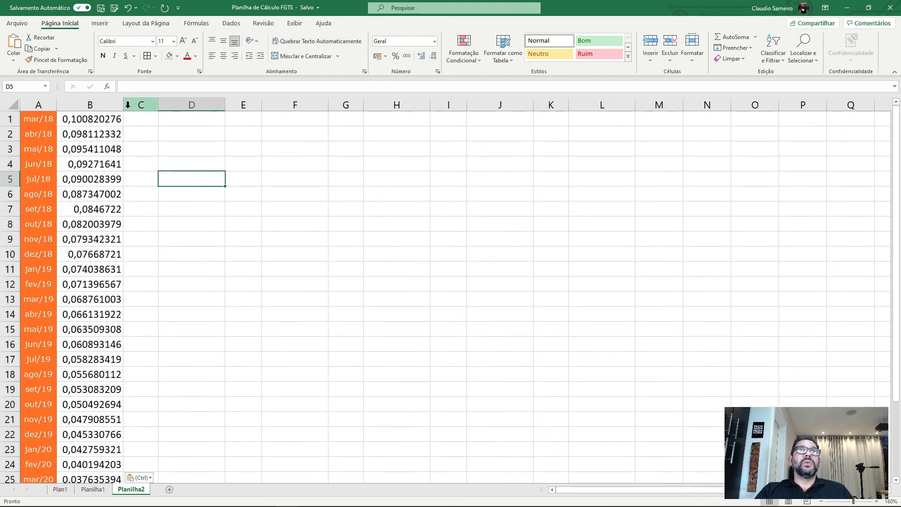
{"action": "left_click_drag", "start_coordinate": [124, 104], "coordinate": [133, 105]}
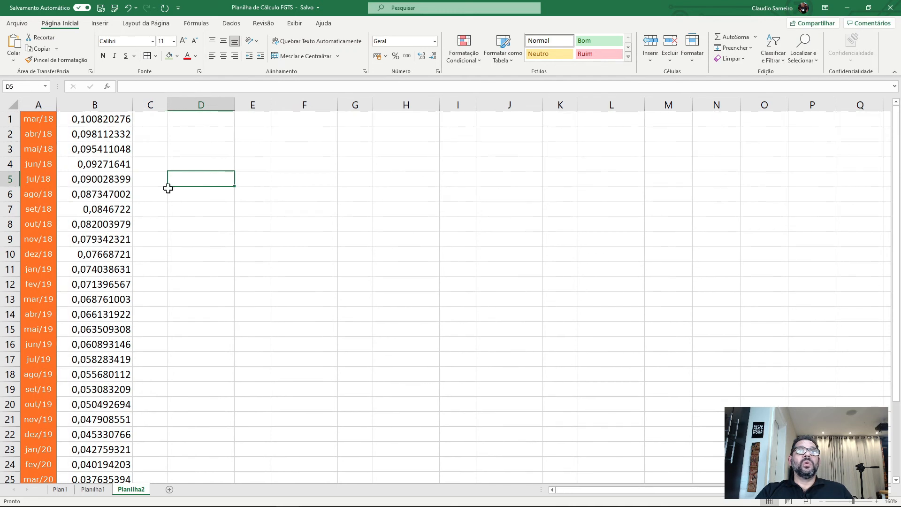
{"action": "left_click", "coordinate": [173, 222]}
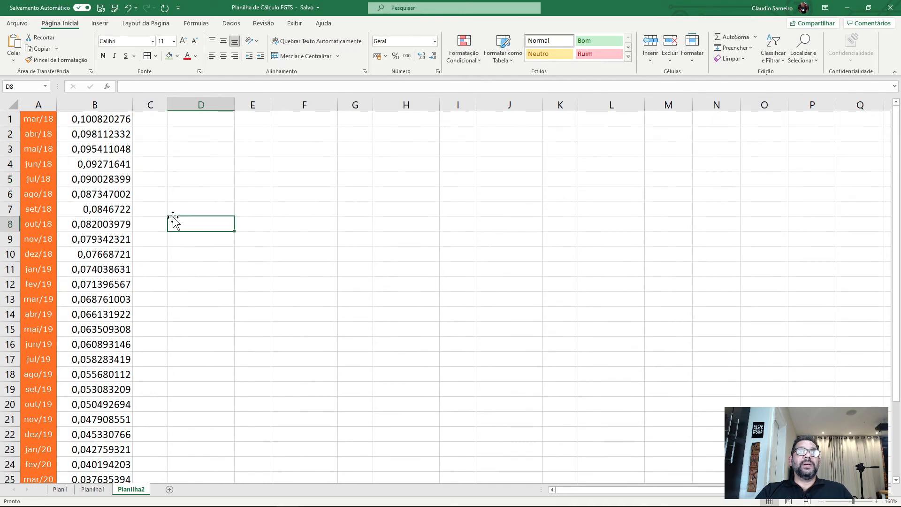
Copy the coefficients B1:B10 from Planilha2 and paste them as values only into Plan1's coefficient column starting at D4
{"action": "left_click", "coordinate": [106, 119]}
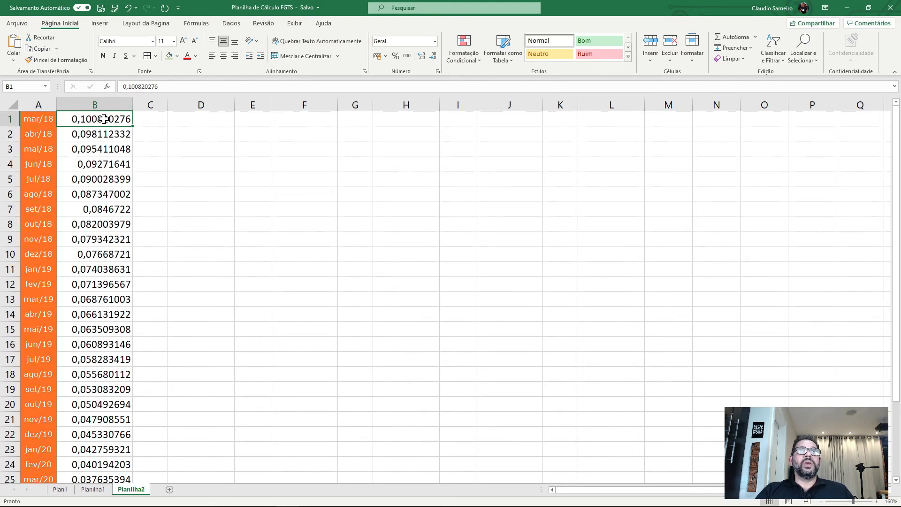
{"action": "left_click_drag", "start_coordinate": [103, 119], "coordinate": [109, 249]}
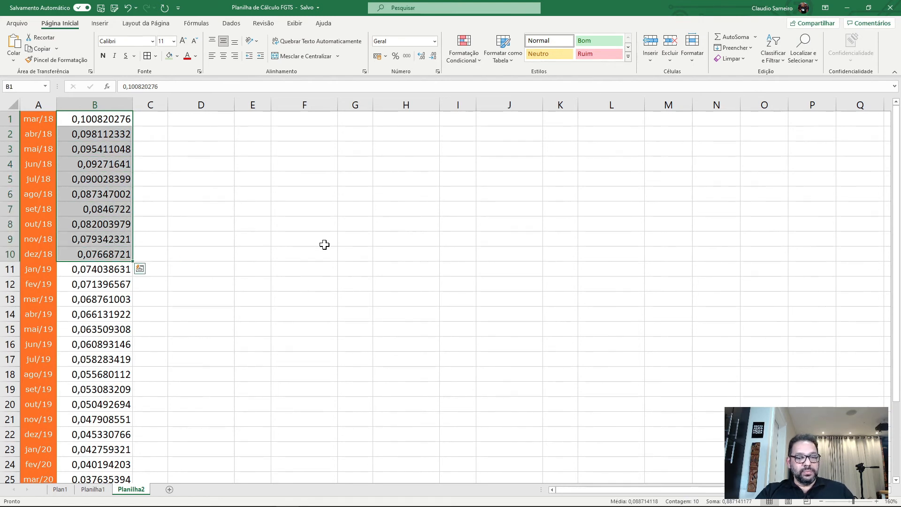
{"action": "key", "text": "ctrl+c"}
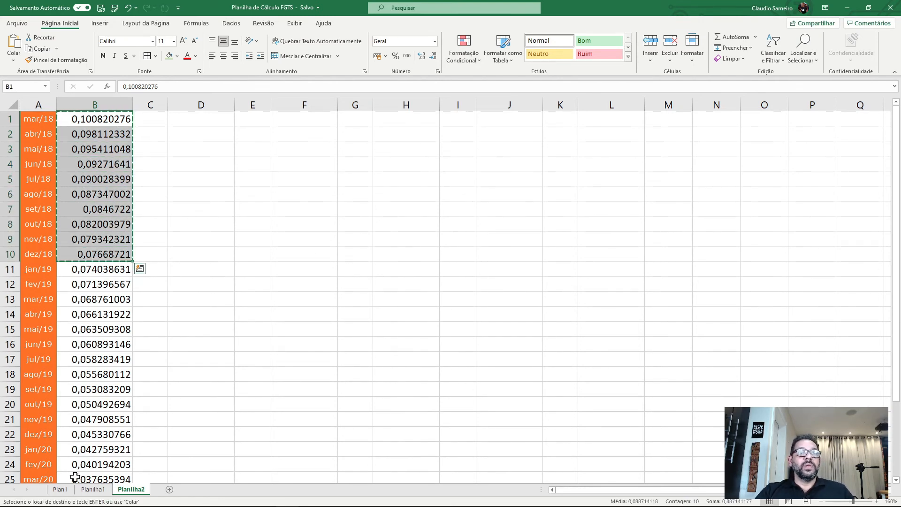
{"action": "left_click", "coordinate": [60, 489]}
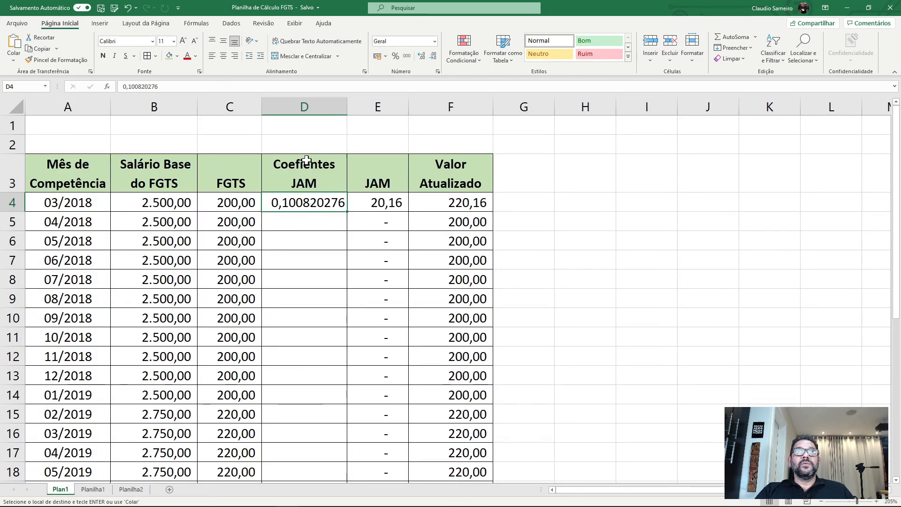
{"action": "left_click", "coordinate": [305, 108]}
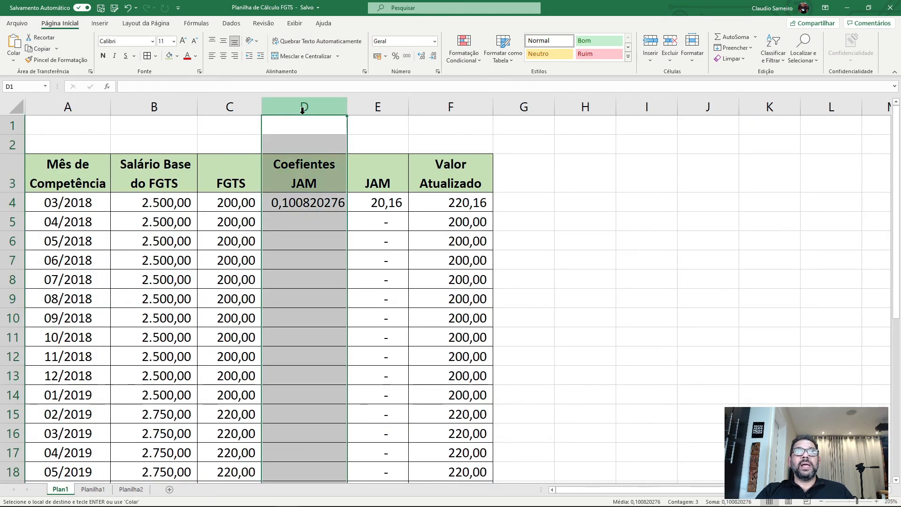
{"action": "left_click", "coordinate": [304, 202]}
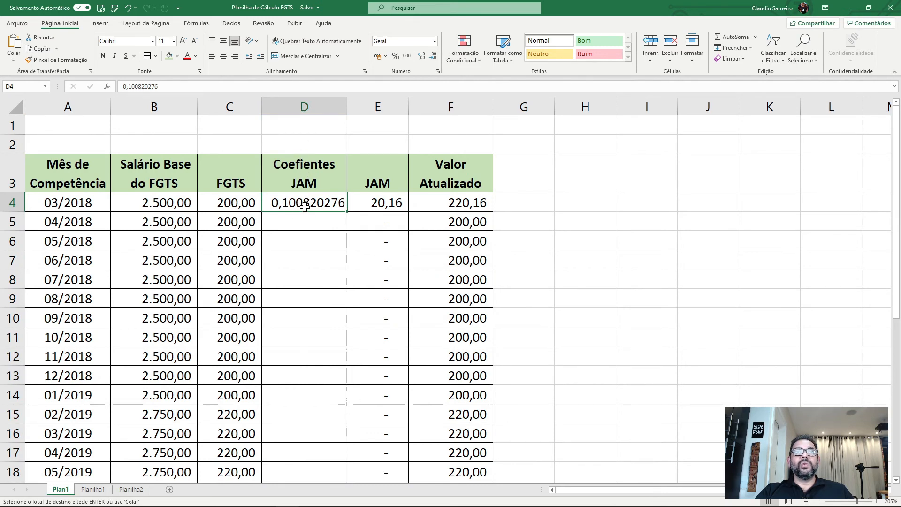
{"action": "left_click", "coordinate": [14, 60]}
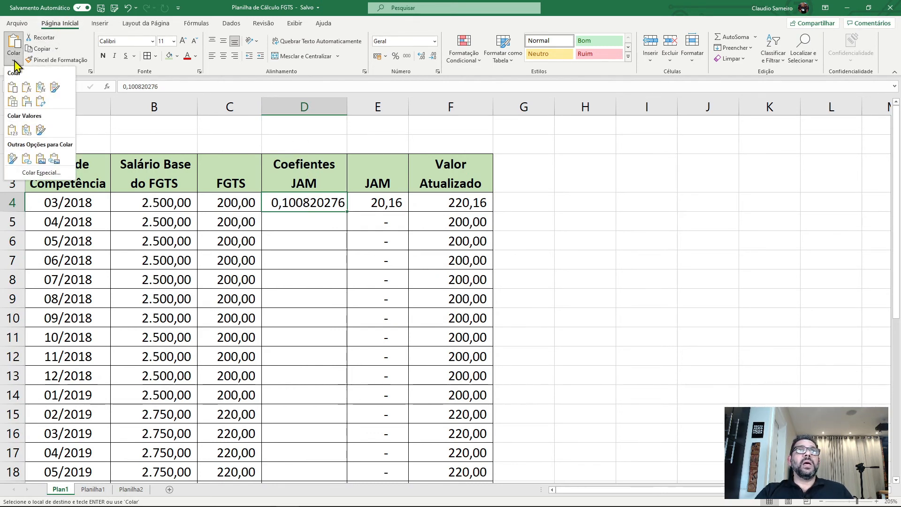
{"action": "left_click", "coordinate": [13, 130]}
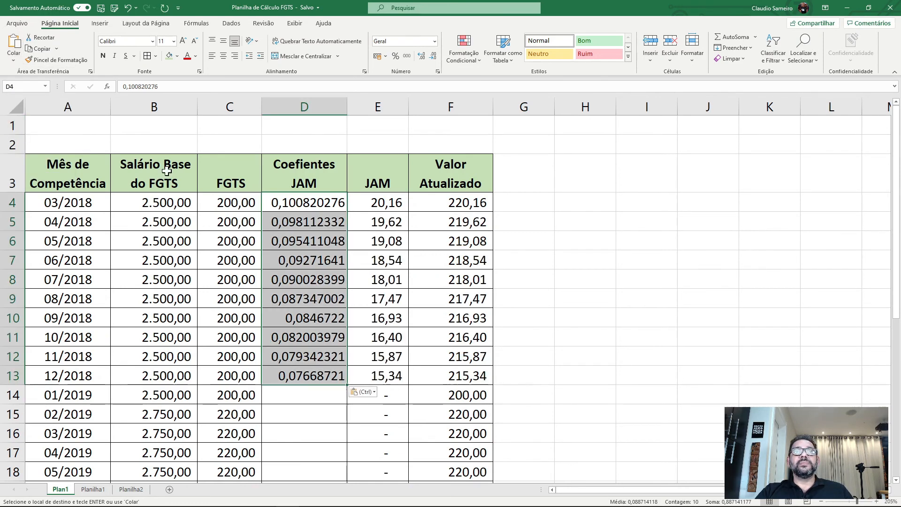
Check the pasted 2018 coefficients in Plan1 and the month rows where 12/2018 gives way to 01/2019
{"action": "left_click", "coordinate": [309, 299]}
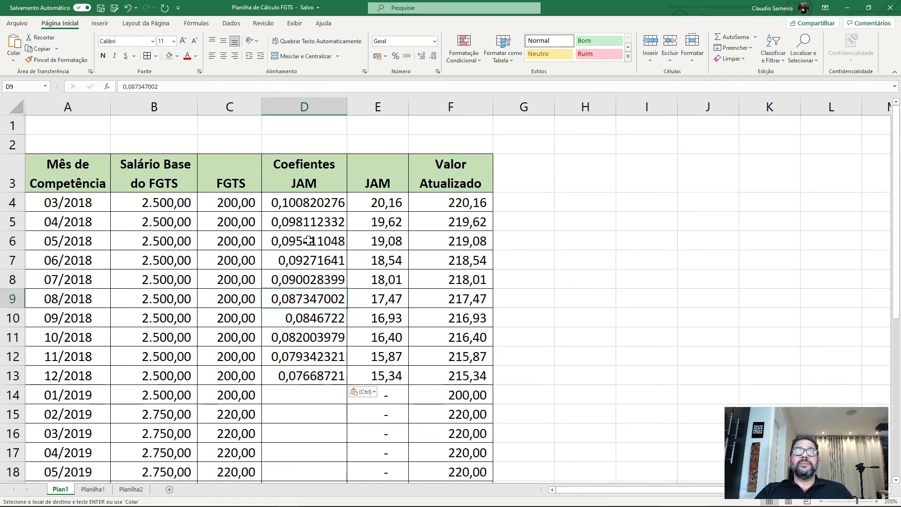
{"action": "scroll", "coordinate": [312, 319], "scroll_direction": "down", "scroll_amount": 2}
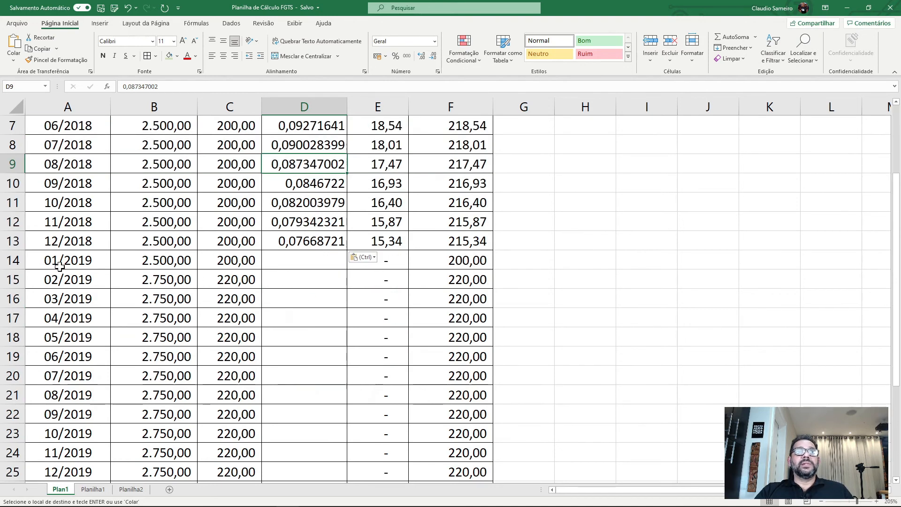
{"action": "left_click", "coordinate": [48, 245]}
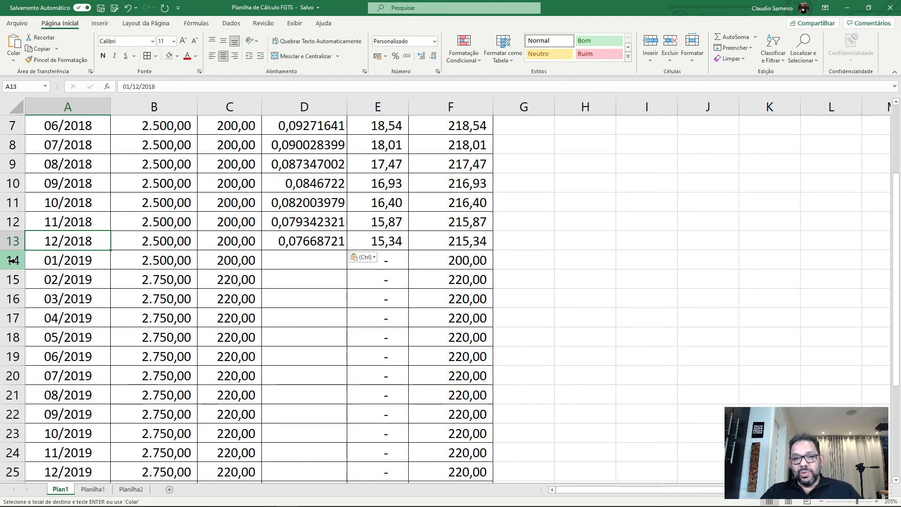
{"action": "scroll", "coordinate": [70, 259], "scroll_direction": "up", "scroll_amount": 2}
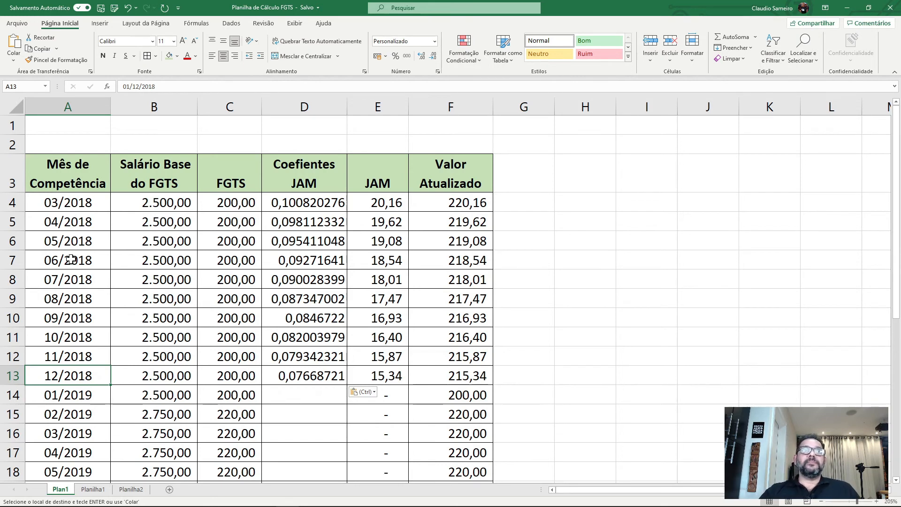
{"action": "scroll", "coordinate": [66, 244], "scroll_direction": "down", "scroll_amount": 2}
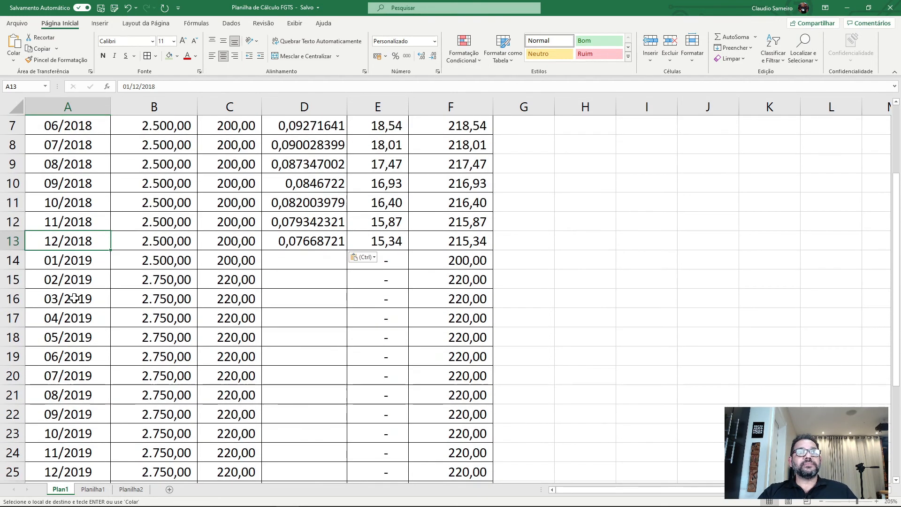
{"action": "left_click", "coordinate": [13, 260]}
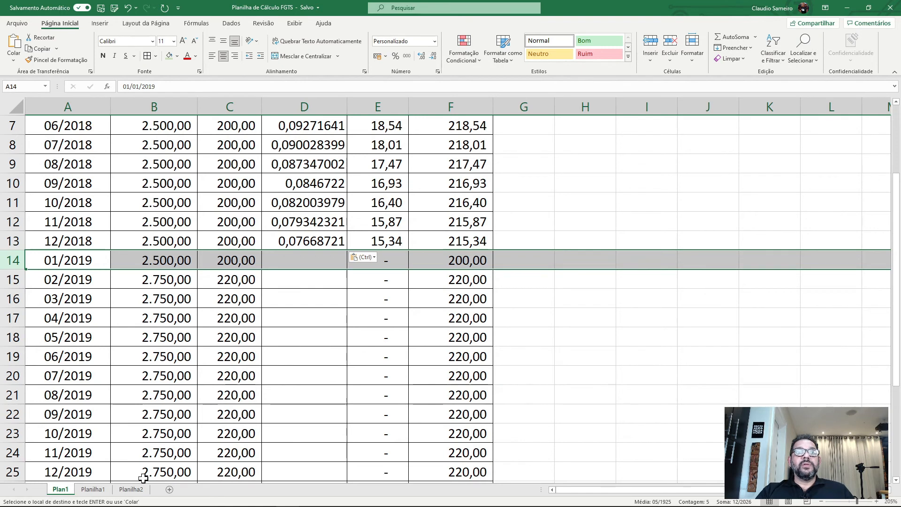
Copy the full coefficient list B1:B29 from Planilha2 and paste it as values only from D4 down in Plan1
{"action": "left_click", "coordinate": [132, 489]}
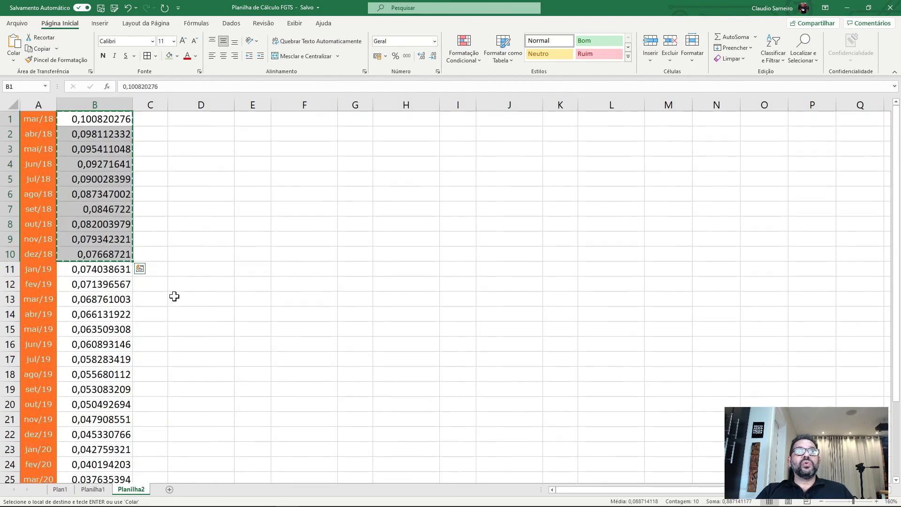
{"action": "left_click", "coordinate": [112, 120]}
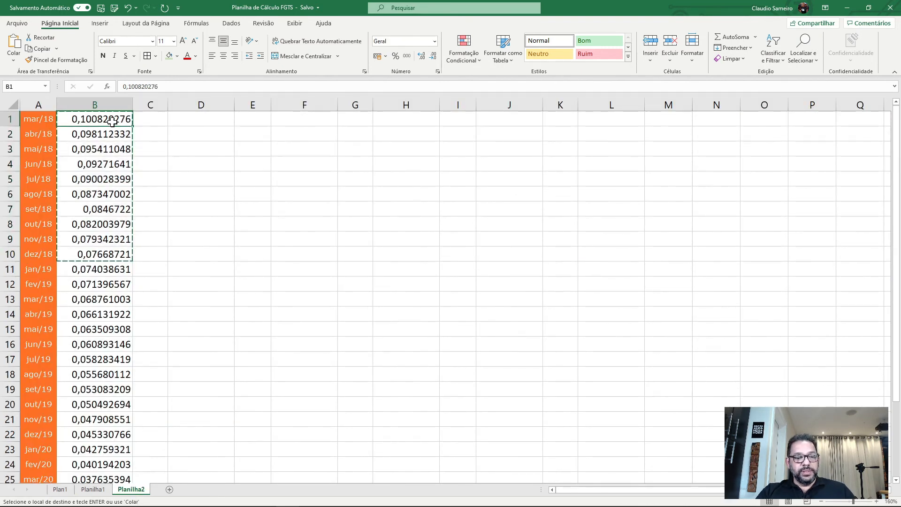
{"action": "scroll", "coordinate": [113, 120], "scroll_direction": "down", "scroll_amount": 13}
{"action": "scroll", "coordinate": [93, 182], "scroll_direction": "up", "scroll_amount": 7}
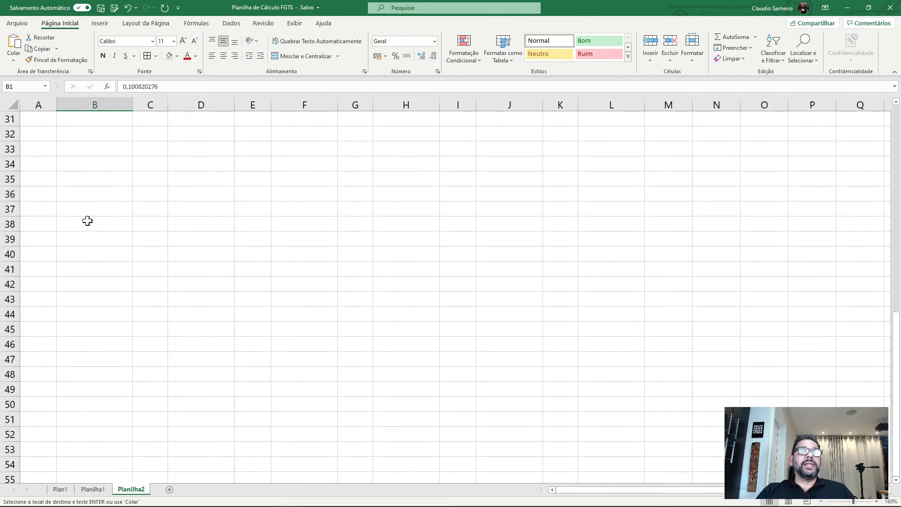
{"action": "left_click", "coordinate": [102, 267], "text": "shift"}
{"action": "key", "text": "ctrl+v"}
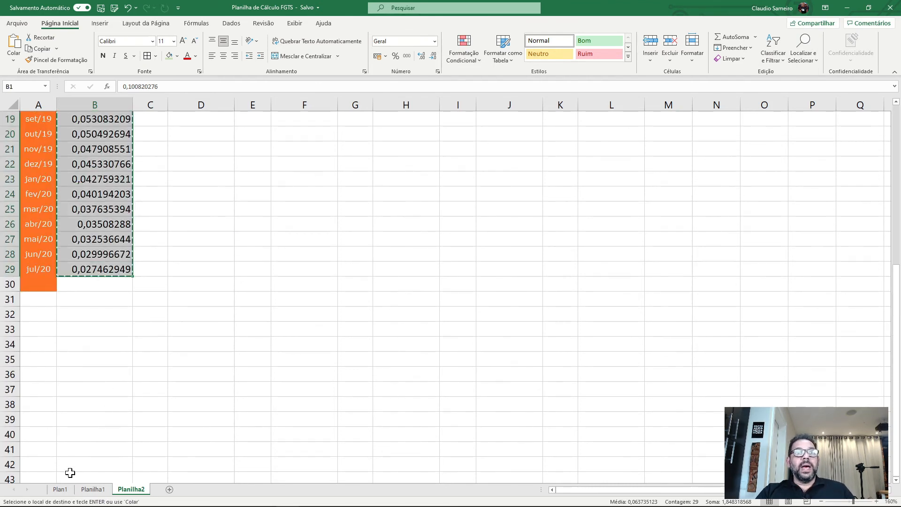
{"action": "left_click", "coordinate": [63, 490]}
{"action": "scroll", "coordinate": [319, 214], "scroll_direction": "up", "scroll_amount": 2}
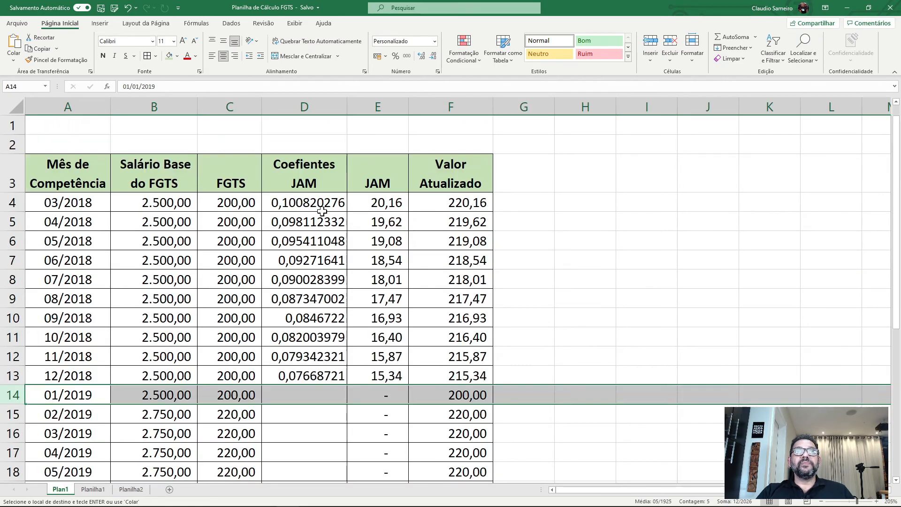
{"action": "left_click", "coordinate": [317, 203]}
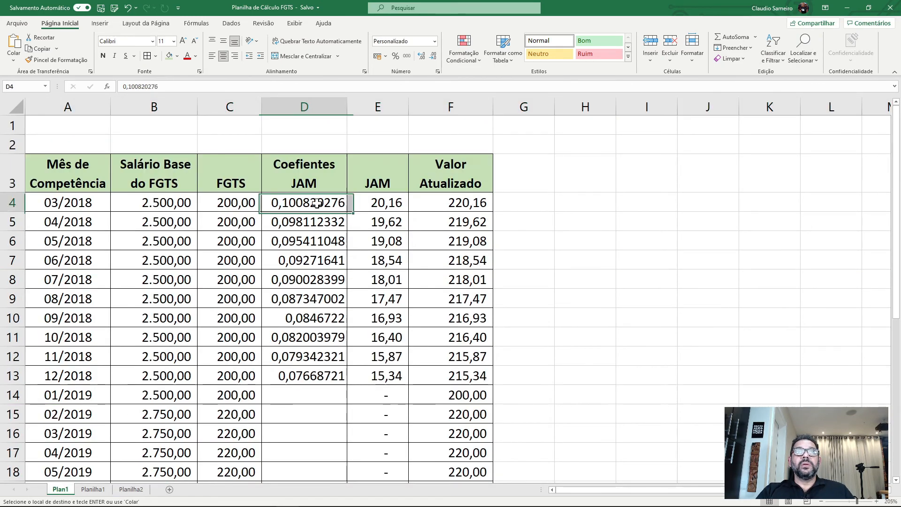
{"action": "left_click", "coordinate": [13, 58]}
{"action": "left_click", "coordinate": [12, 131]}
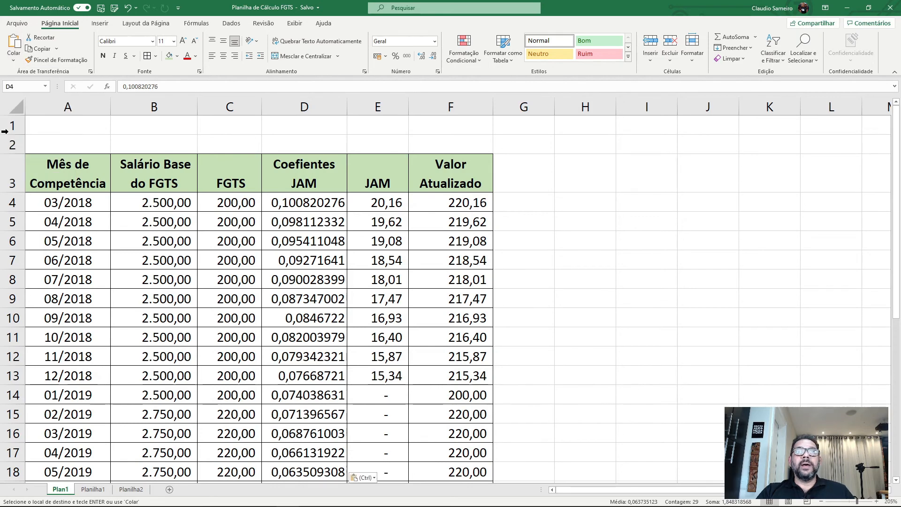
Review the JAM coefficients and the calculated amounts in Plan1 from the first month down to the TOTAL row
{"action": "left_click", "coordinate": [315, 254]}
{"action": "scroll", "coordinate": [315, 254], "scroll_direction": "down", "scroll_amount": 3}
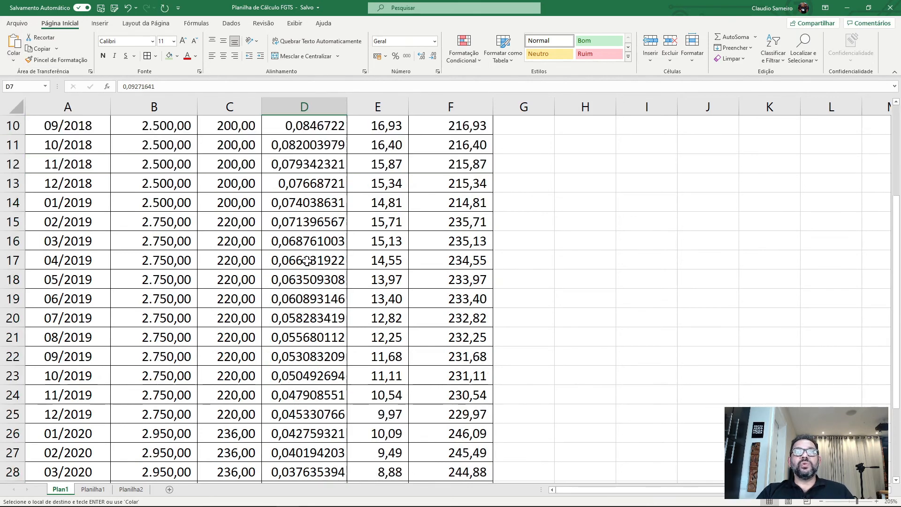
{"action": "scroll", "coordinate": [306, 261], "scroll_direction": "down", "scroll_amount": 5}
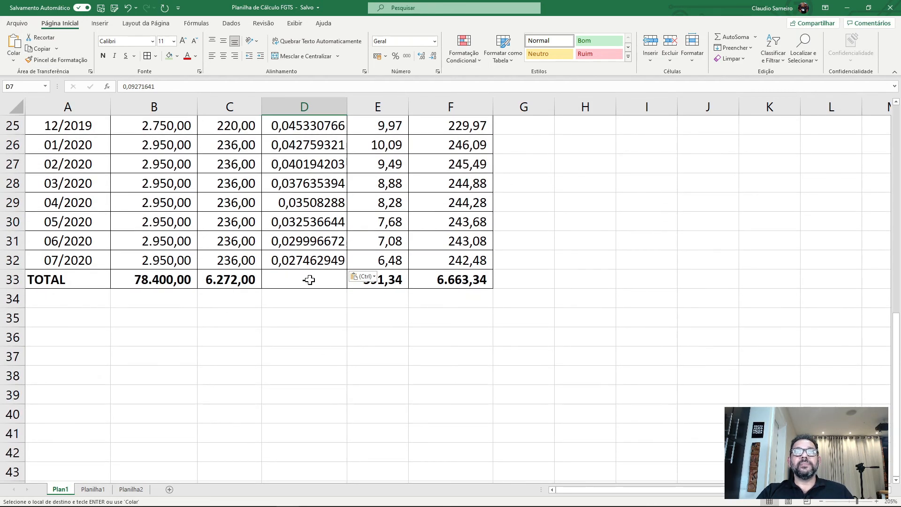
{"action": "scroll", "coordinate": [309, 280], "scroll_direction": "up", "scroll_amount": 8}
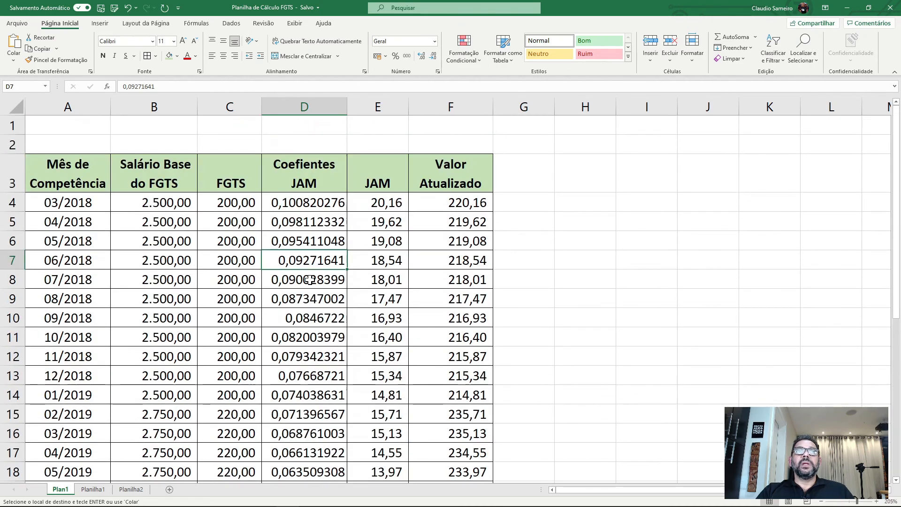
{"action": "scroll", "coordinate": [309, 279], "scroll_direction": "down", "scroll_amount": 6}
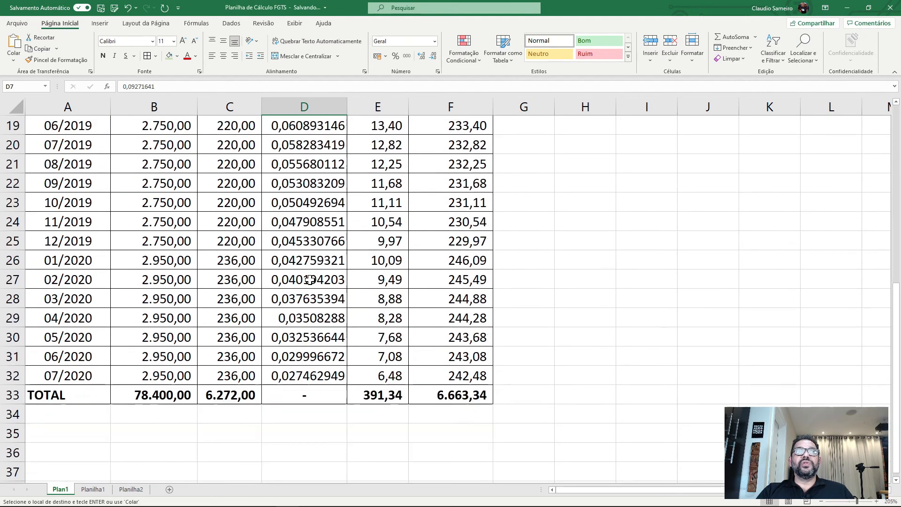
{"action": "scroll", "coordinate": [310, 280], "scroll_direction": "down", "scroll_amount": 1}
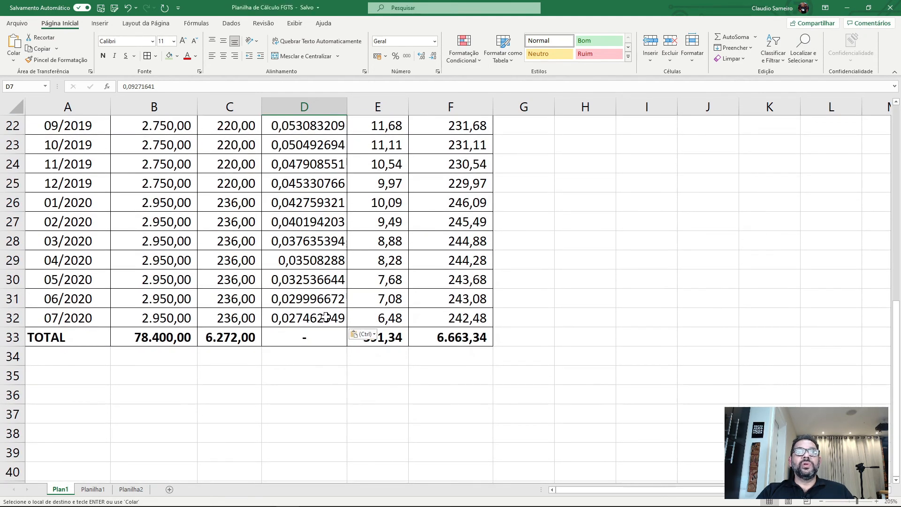
{"action": "scroll", "coordinate": [325, 318], "scroll_direction": "up", "scroll_amount": 7}
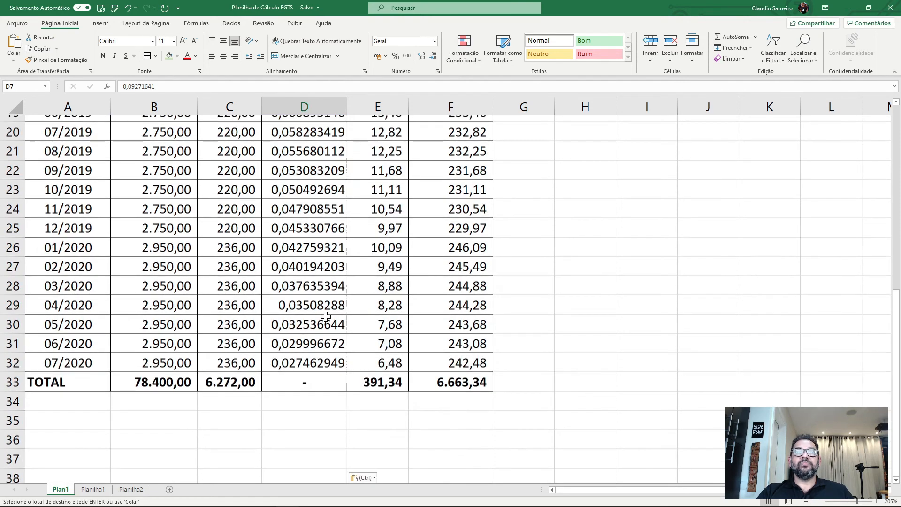
Examine the JAM formulas in E4 and E5, the FGTS, coefficient and Valor Atualizado columns, and the FGTS formula in C4
{"action": "left_click", "coordinate": [389, 204]}
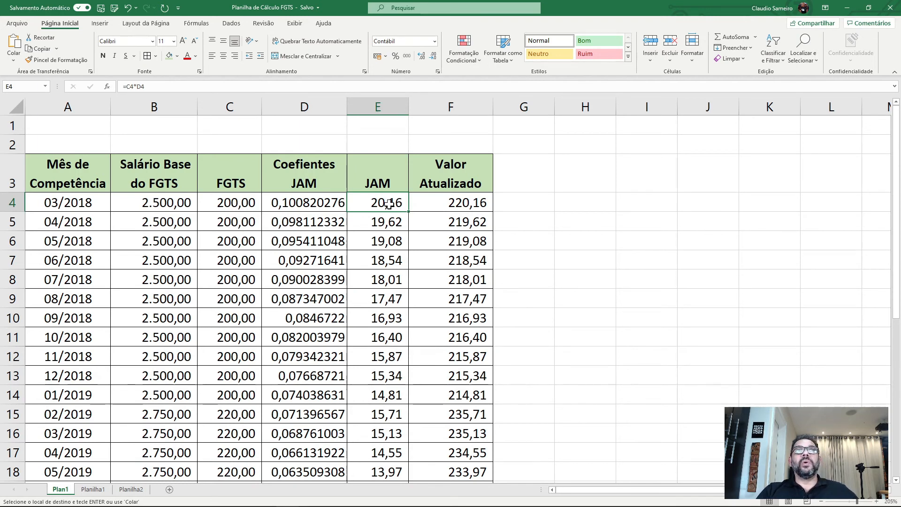
{"action": "left_click", "coordinate": [394, 222]}
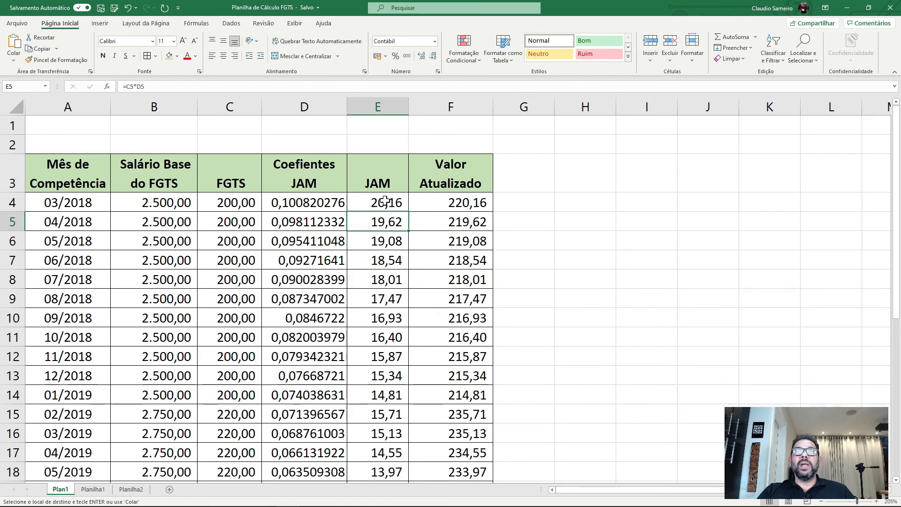
{"action": "left_click", "coordinate": [378, 106]}
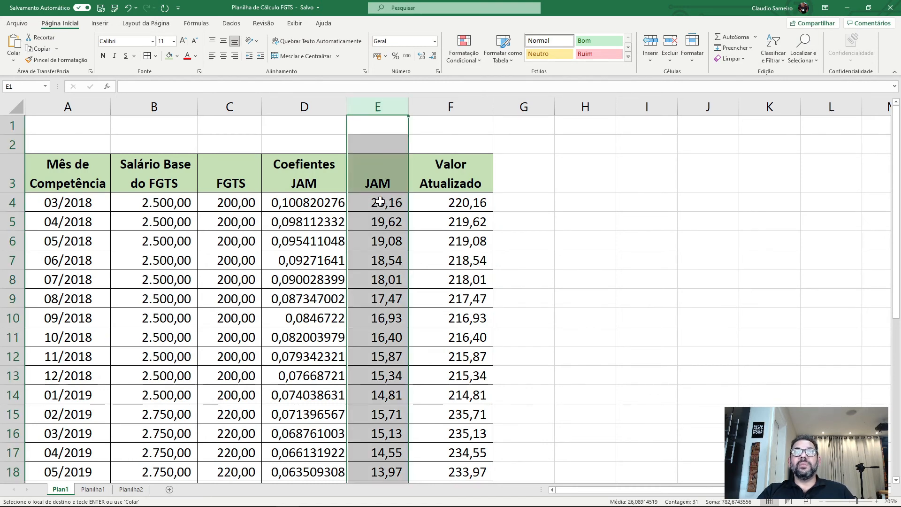
{"action": "left_click", "coordinate": [385, 207]}
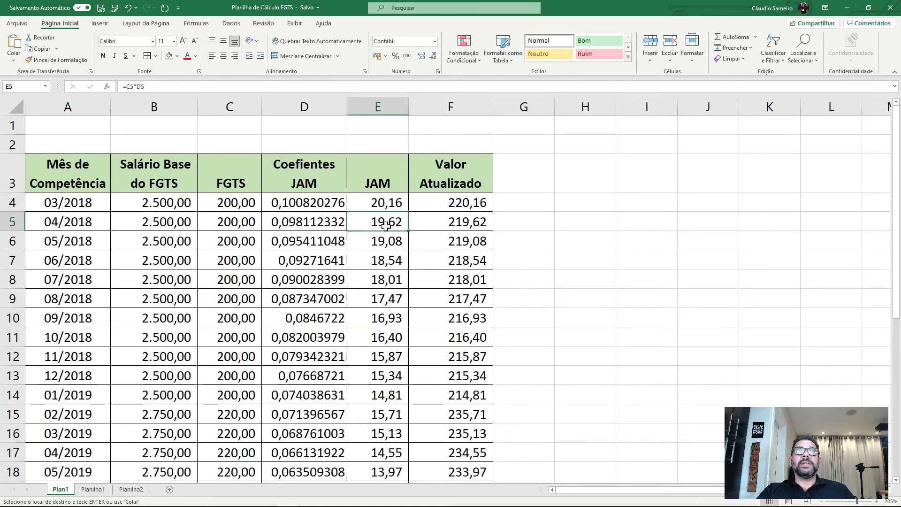
{"action": "left_click", "coordinate": [238, 103]}
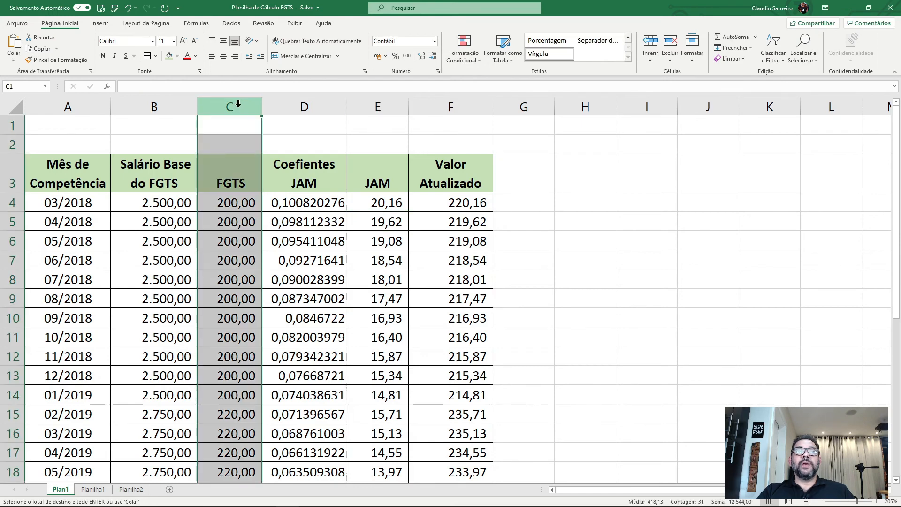
{"action": "left_click", "coordinate": [305, 106]}
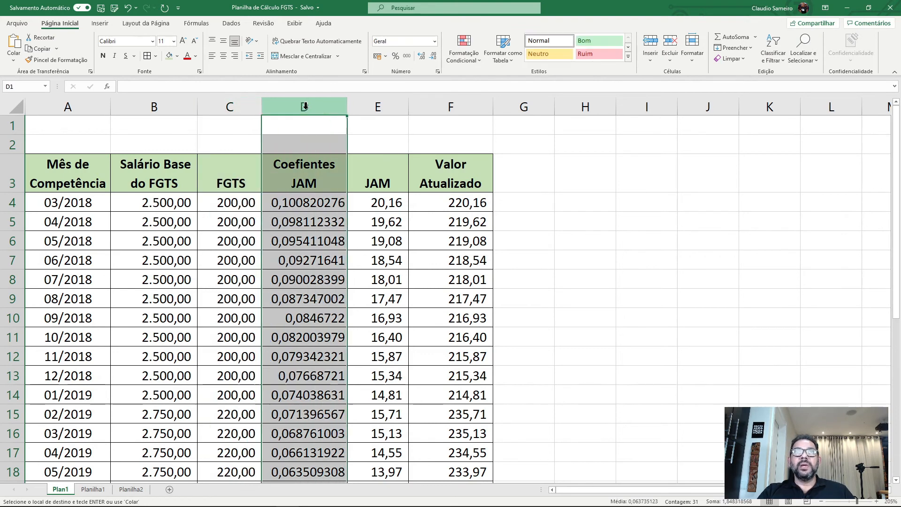
{"action": "left_click", "coordinate": [384, 202]}
{"action": "left_click", "coordinate": [450, 107]}
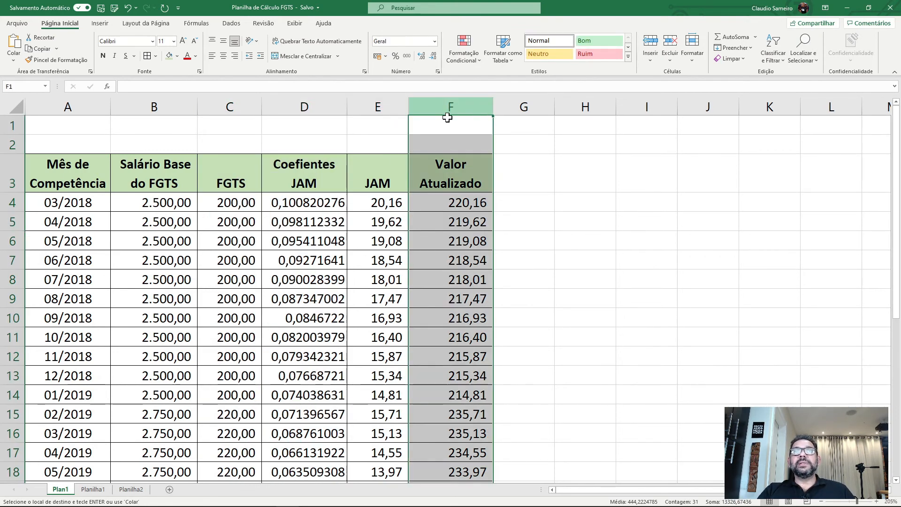
{"action": "left_click", "coordinate": [237, 202]}
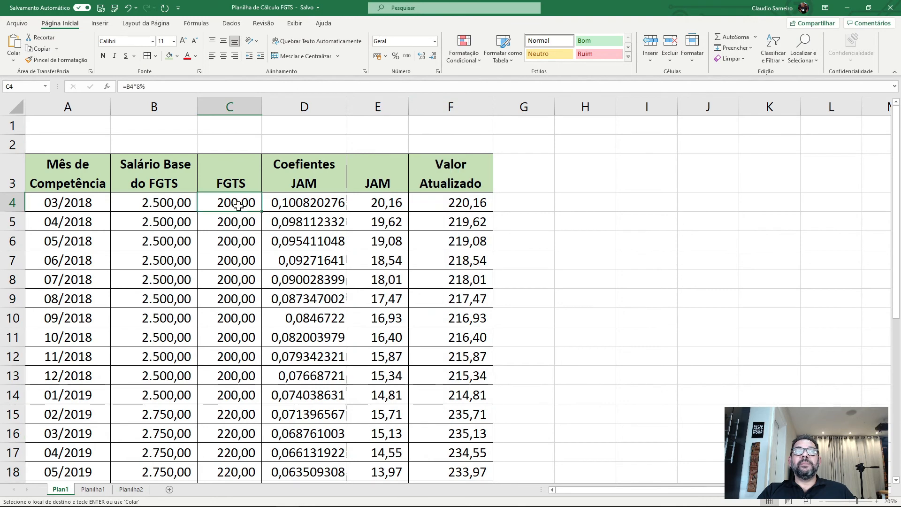
Check the FGTS formula in C4 against the JAM formula in E4 of the 03/2018 row
{"action": "left_click", "coordinate": [239, 108]}
{"action": "left_click", "coordinate": [233, 203]}
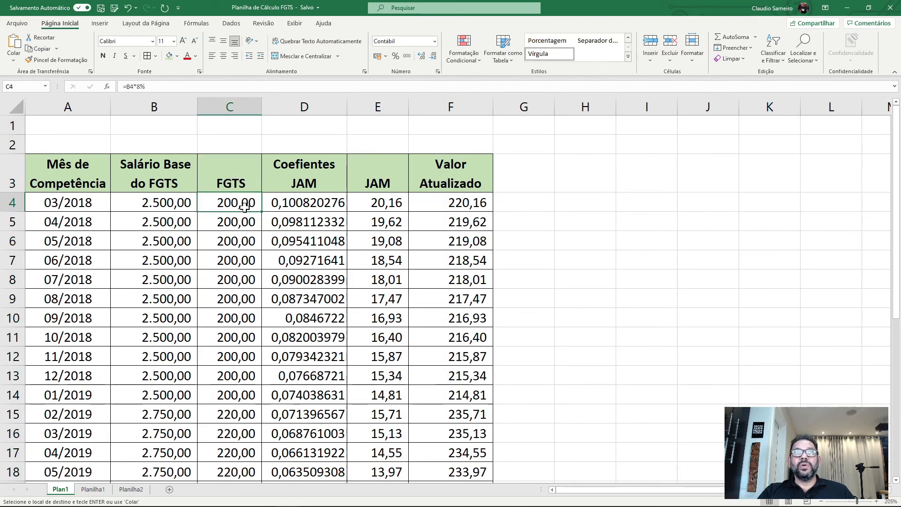
{"action": "left_click", "coordinate": [376, 203]}
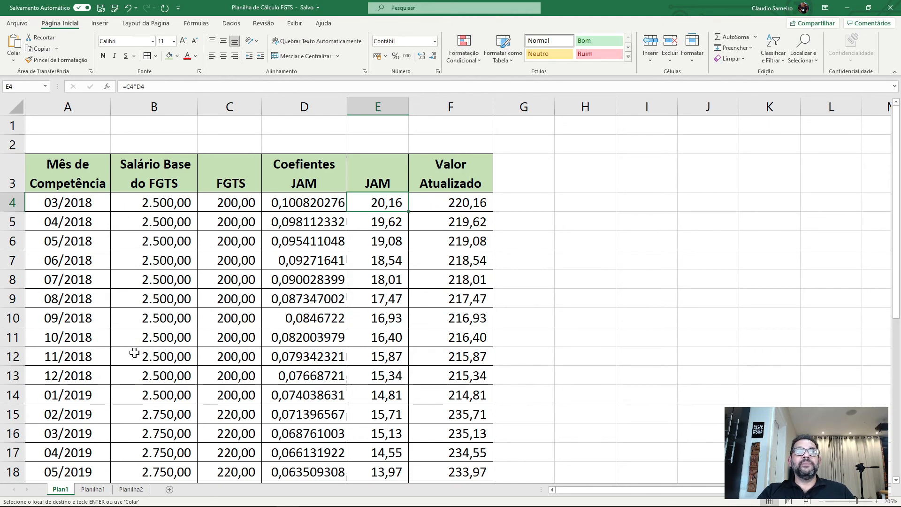
Insert a blank row 14 between the 12/2018 and 01/2019 months
{"action": "scroll", "coordinate": [134, 352], "scroll_direction": "down", "scroll_amount": 2}
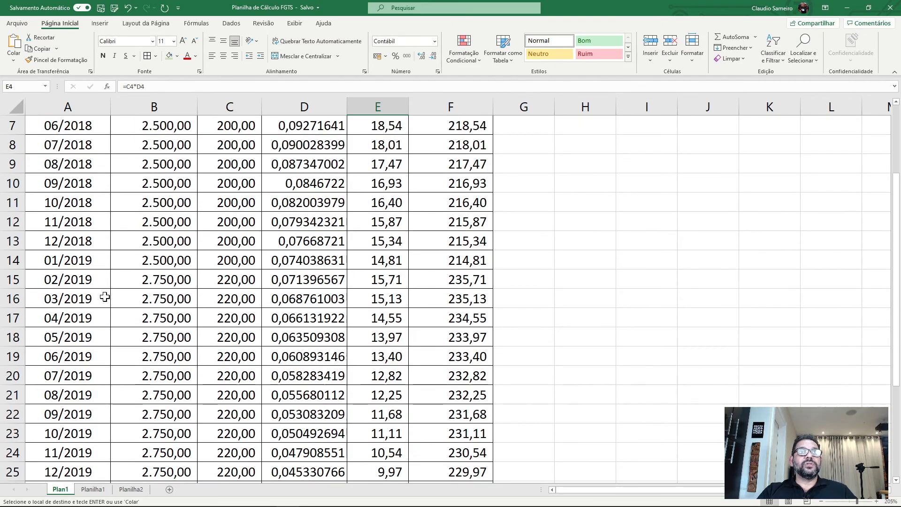
{"action": "left_click", "coordinate": [13, 260]}
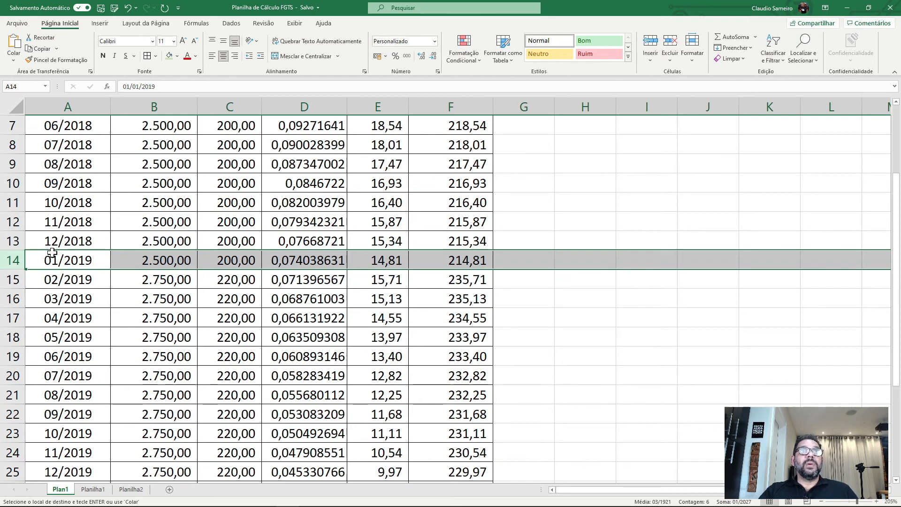
{"action": "left_click", "coordinate": [10, 246]}
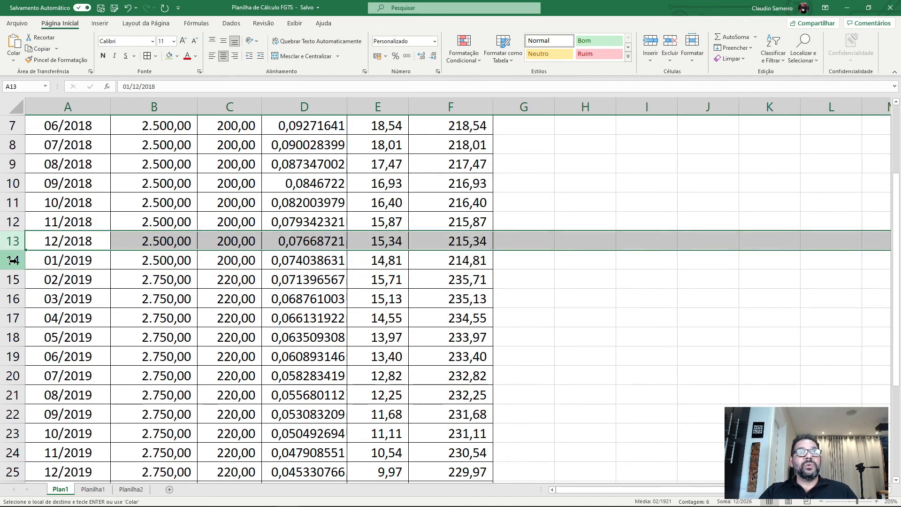
{"action": "left_click", "coordinate": [11, 256]}
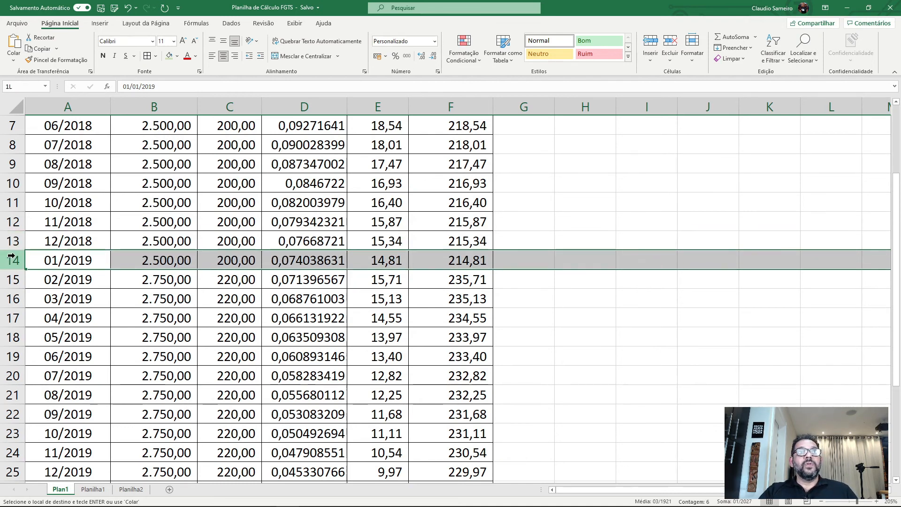
{"action": "left_click", "coordinate": [651, 43]}
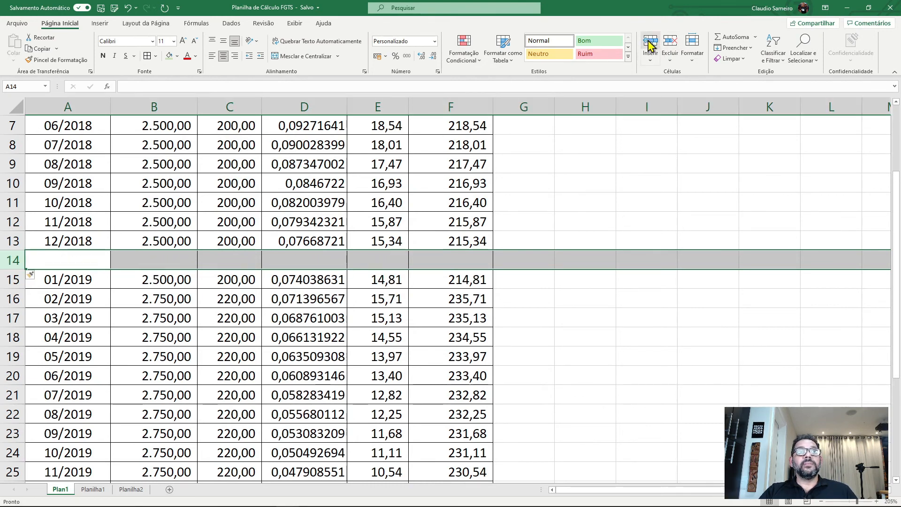
Label the blank row's month cell A14 as "13 salário"
{"action": "left_click", "coordinate": [80, 309]}
{"action": "left_click", "coordinate": [77, 259]}
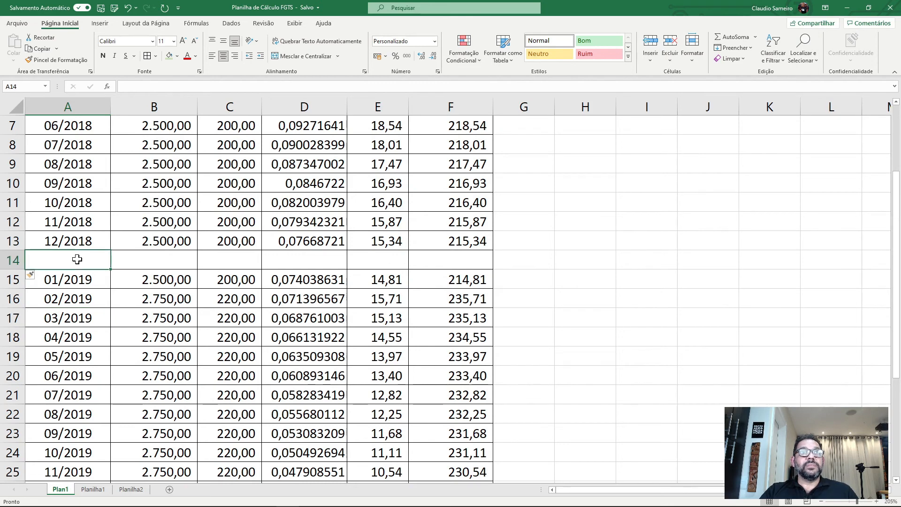
{"action": "type", "text": "13"}
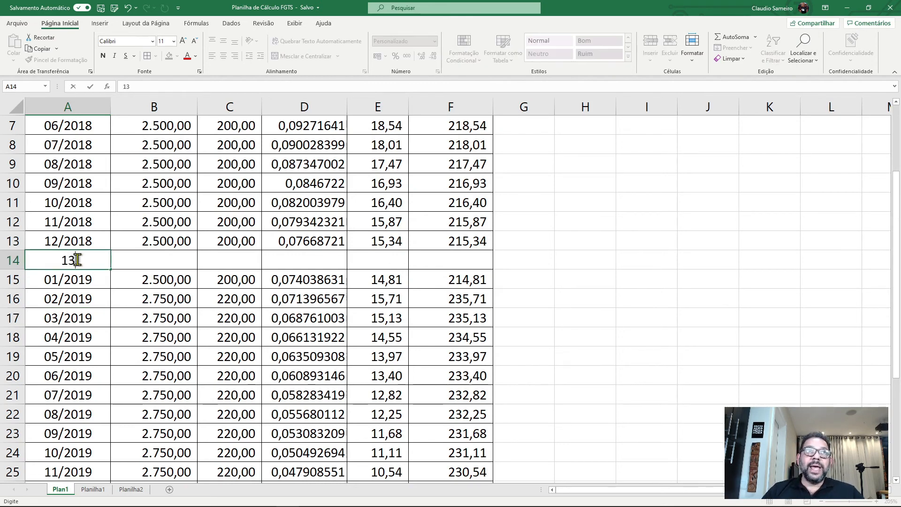
{"action": "type", "text": " sal"}
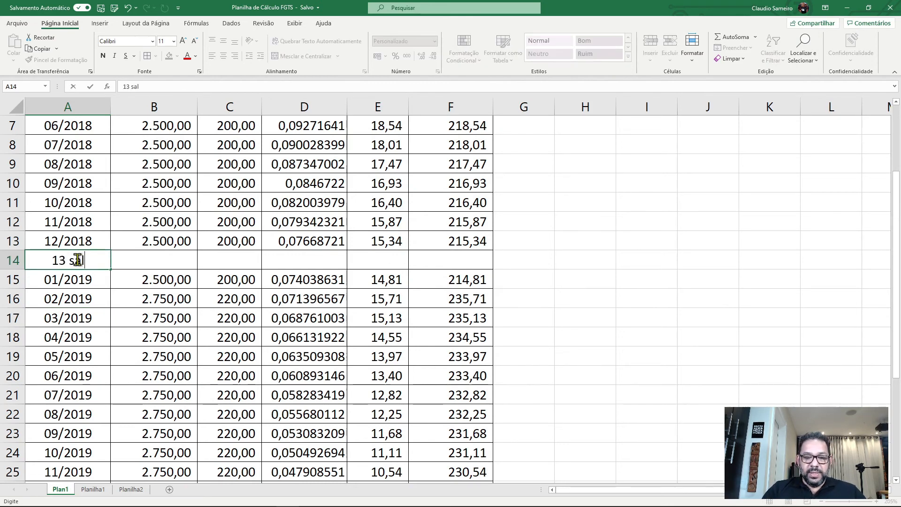
{"action": "type", "text": "á"}
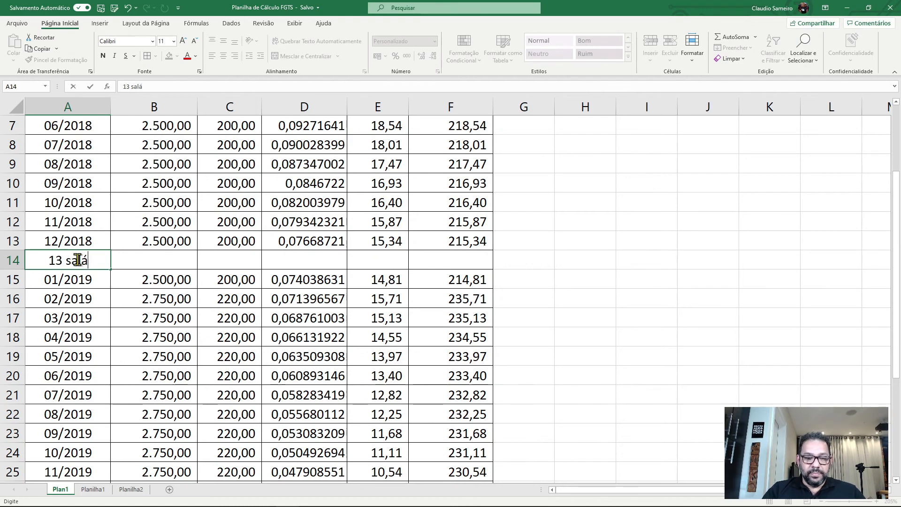
{"action": "type", "text": "rio"}
{"action": "key", "text": "Return"}
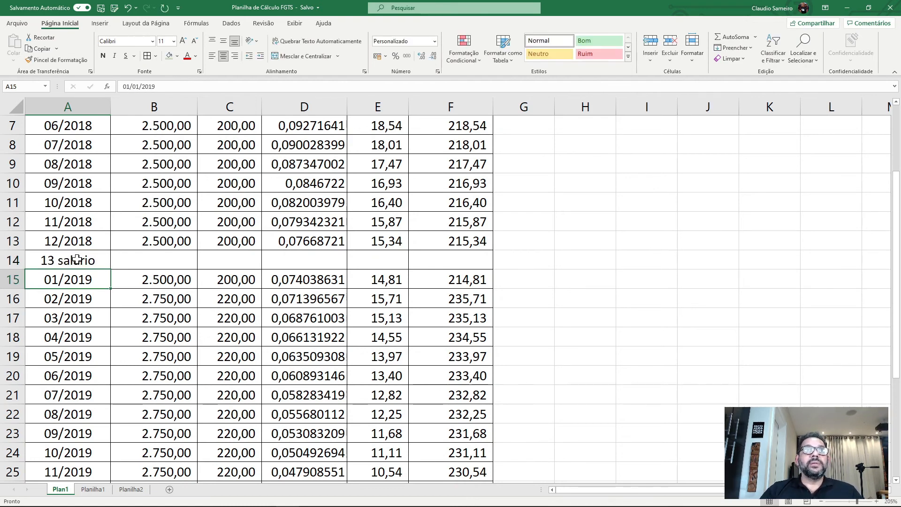
Examine the 2018 months from 03/2018 to 12/2018 to work out how many twelfths the 13 salário covers
{"action": "left_click", "coordinate": [77, 260]}
{"action": "left_click", "coordinate": [158, 254]}
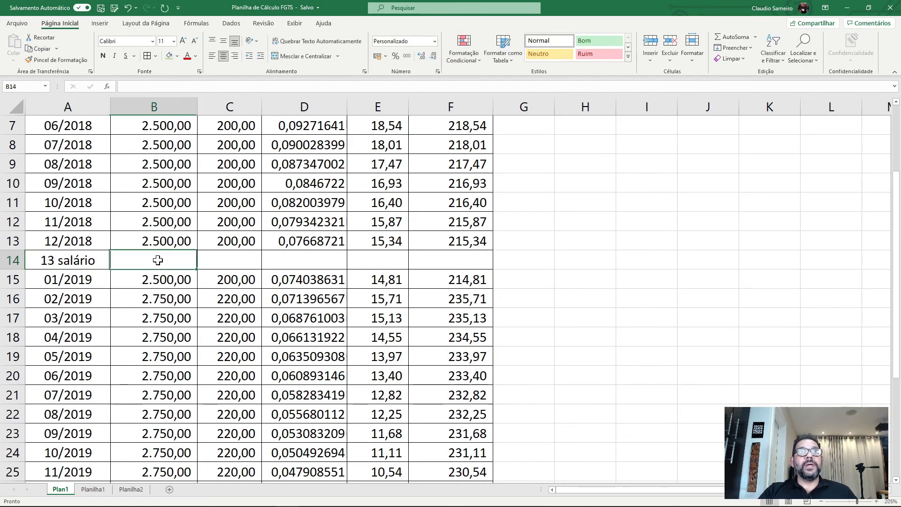
{"action": "scroll", "coordinate": [169, 277], "scroll_direction": "up", "scroll_amount": 2}
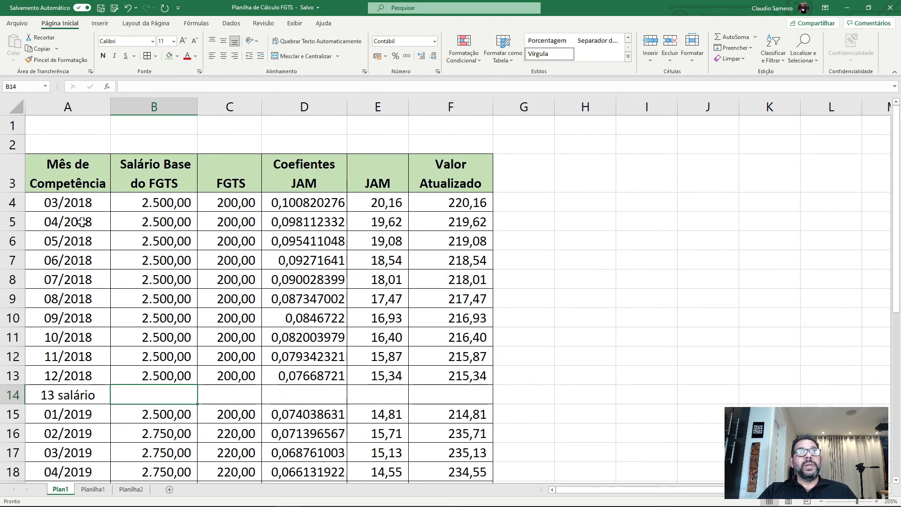
{"action": "left_click_drag", "start_coordinate": [65, 202], "coordinate": [91, 373]}
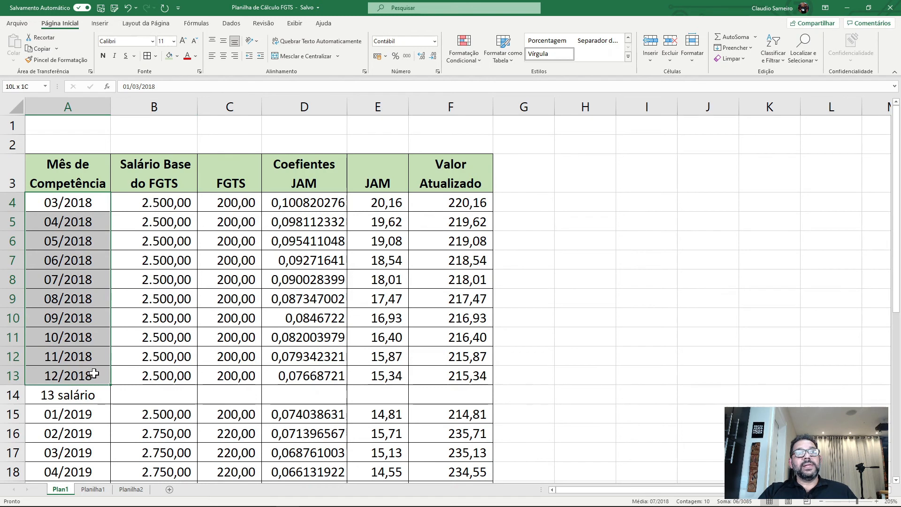
{"action": "left_click", "coordinate": [190, 394]}
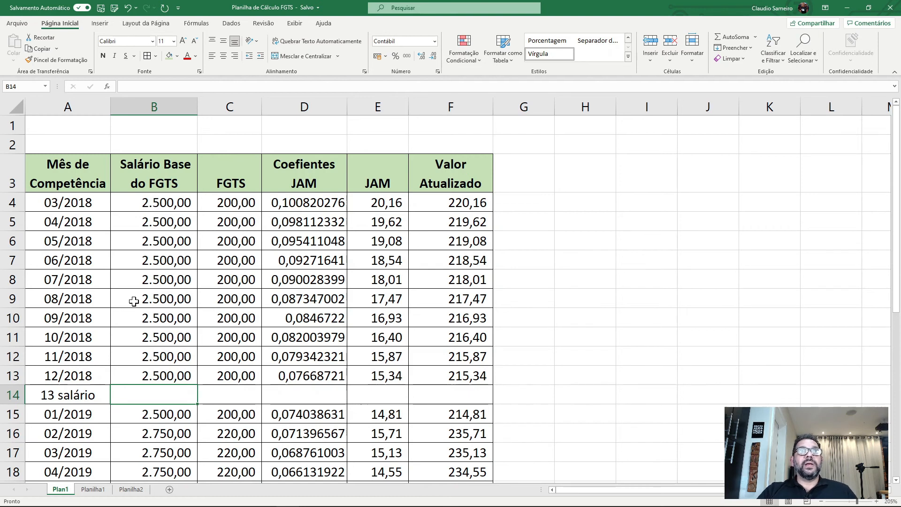
{"action": "left_click", "coordinate": [77, 204]}
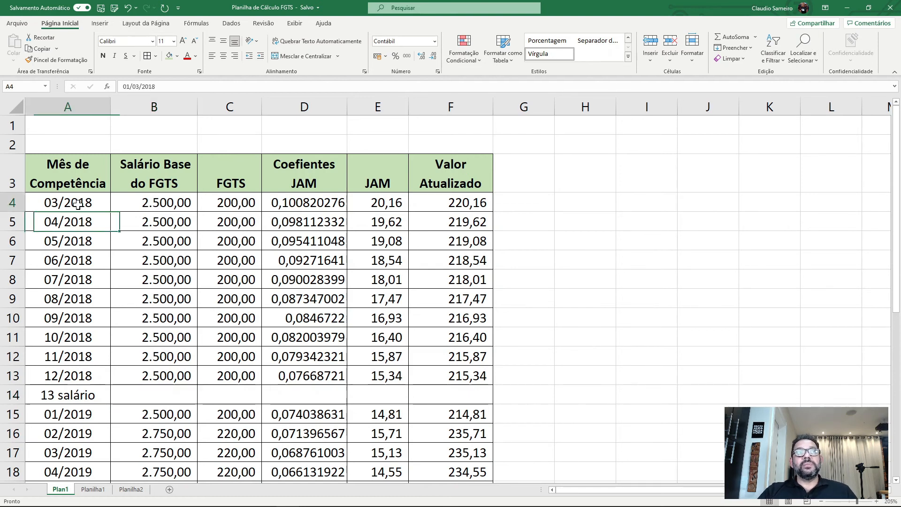
{"action": "left_click", "coordinate": [71, 221]}
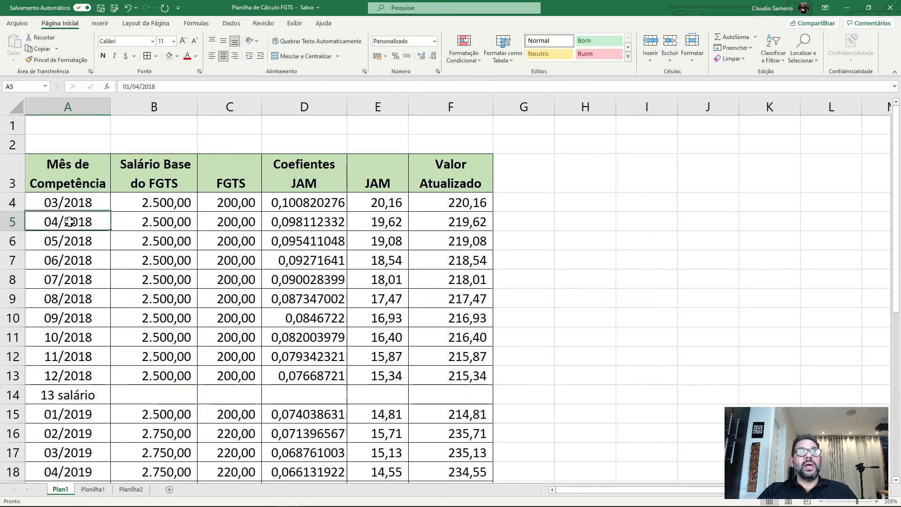
{"action": "left_click", "coordinate": [74, 238]}
{"action": "left_click", "coordinate": [82, 377]}
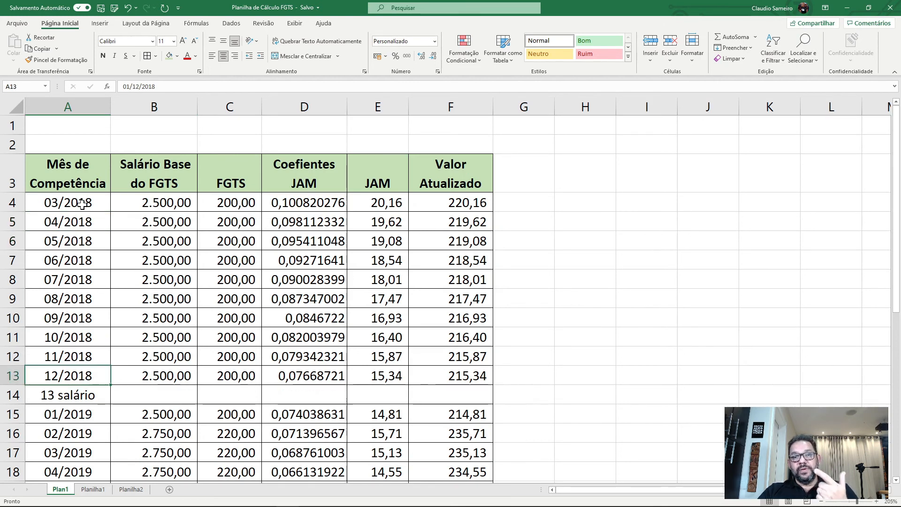
Calculate the proportional 13 salário base in B14 with the formula =B13/12*10
{"action": "left_click", "coordinate": [170, 397]}
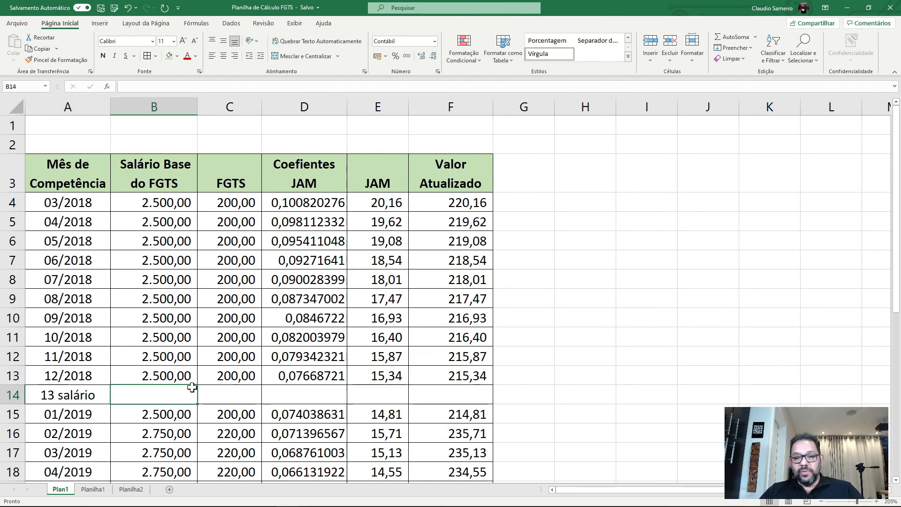
{"action": "type", "text": "="}
{"action": "left_click", "coordinate": [172, 373]}
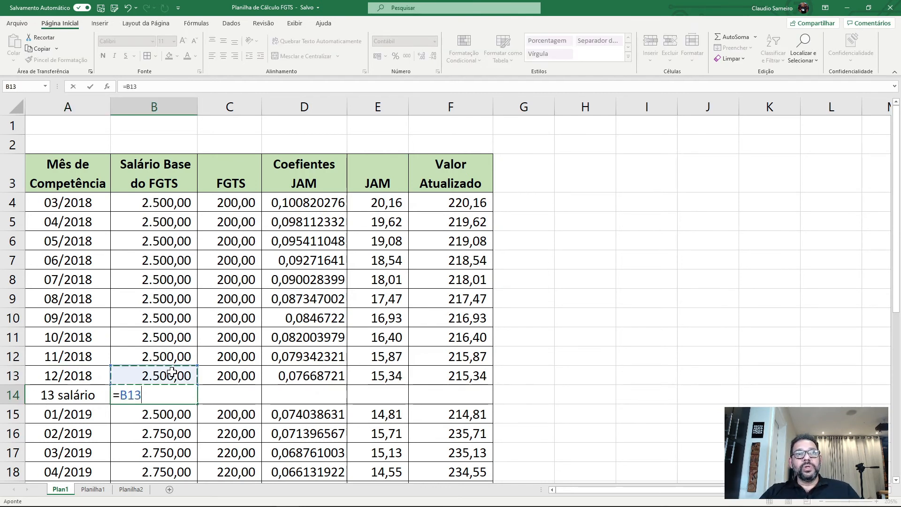
{"action": "type", "text": "/"}
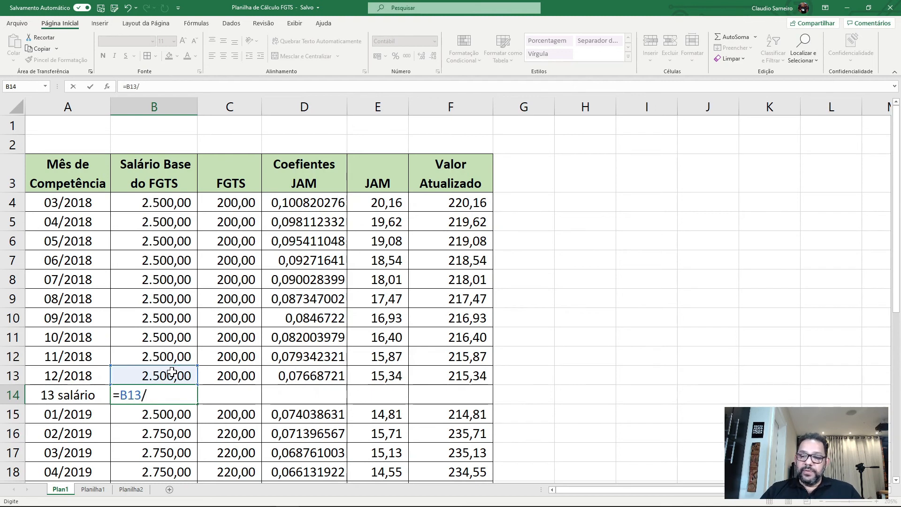
{"action": "type", "text": "12*10"}
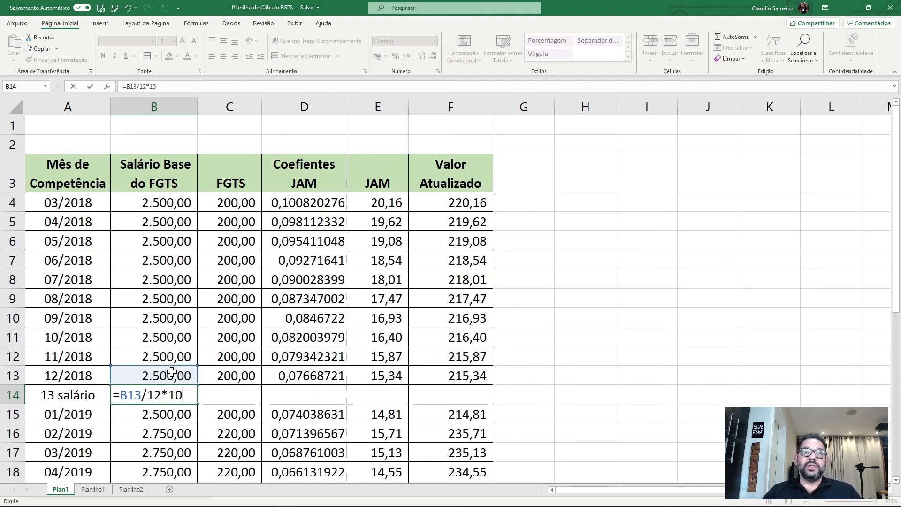
{"action": "key", "text": "Return"}
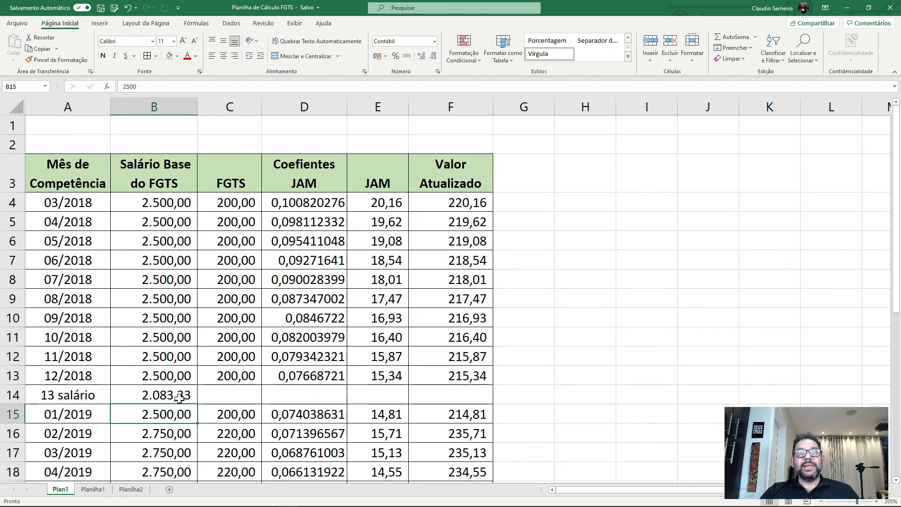
Extend the 8% FGTS formula from C13 into C14 for the 13 salário row and check the copied formula
{"action": "left_click", "coordinate": [241, 375]}
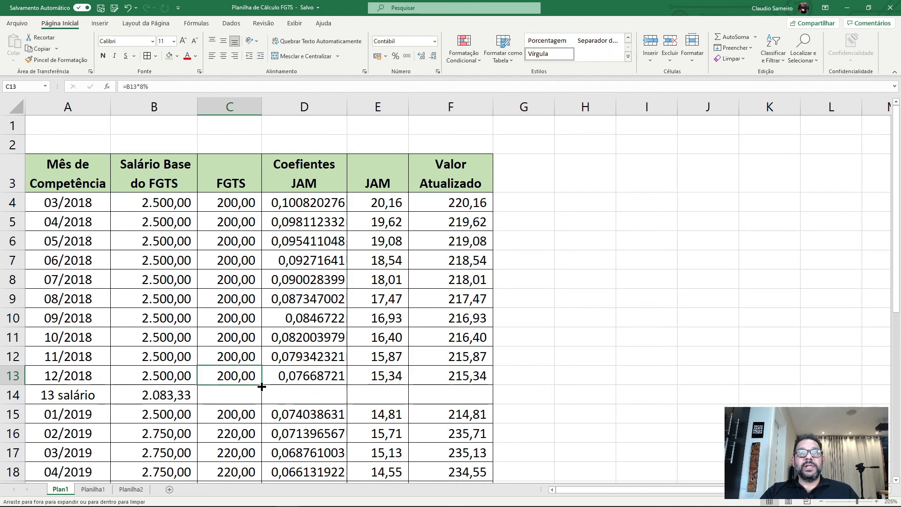
{"action": "left_click_drag", "start_coordinate": [261, 385], "coordinate": [252, 400]}
{"action": "scroll", "coordinate": [249, 404], "scroll_direction": "down", "scroll_amount": 2}
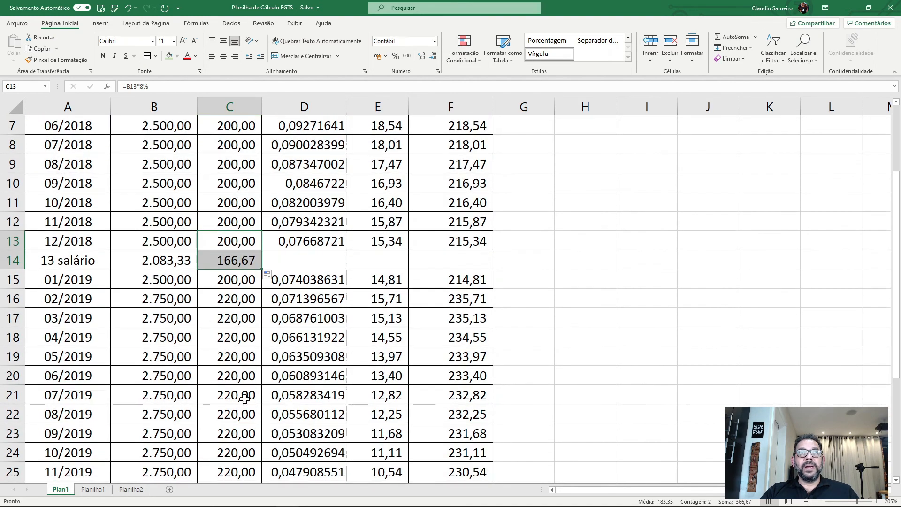
{"action": "left_click", "coordinate": [244, 261]}
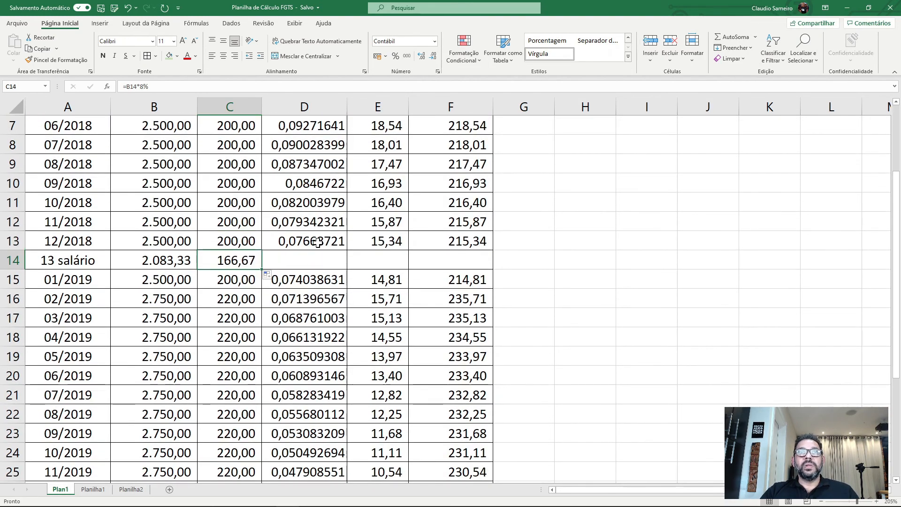
Reuse the 12/2018 JAM coefficient for the 13 salário by entering =D13 in D14
{"action": "left_click", "coordinate": [312, 259]}
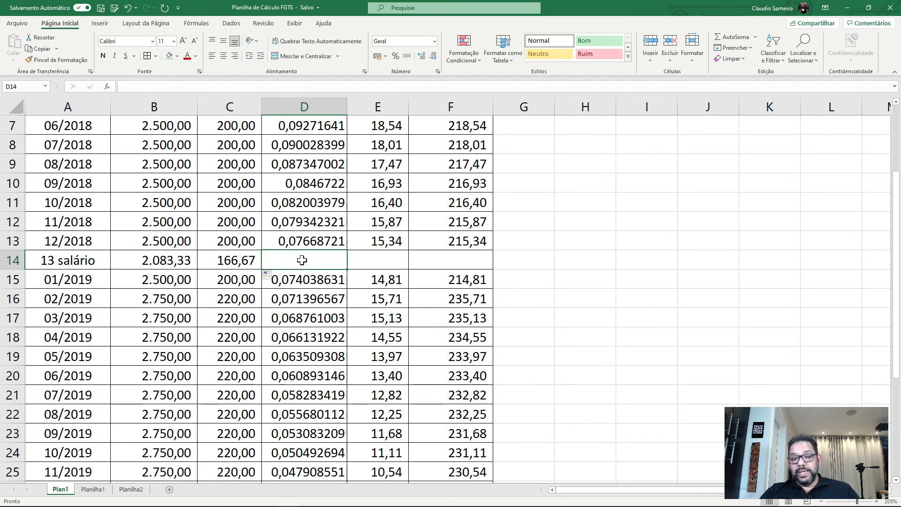
{"action": "type", "text": "="}
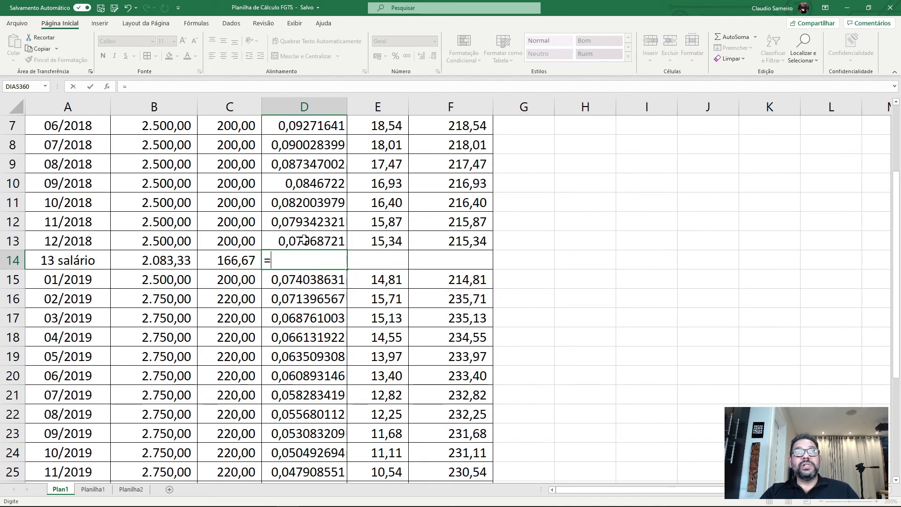
{"action": "left_click", "coordinate": [304, 240]}
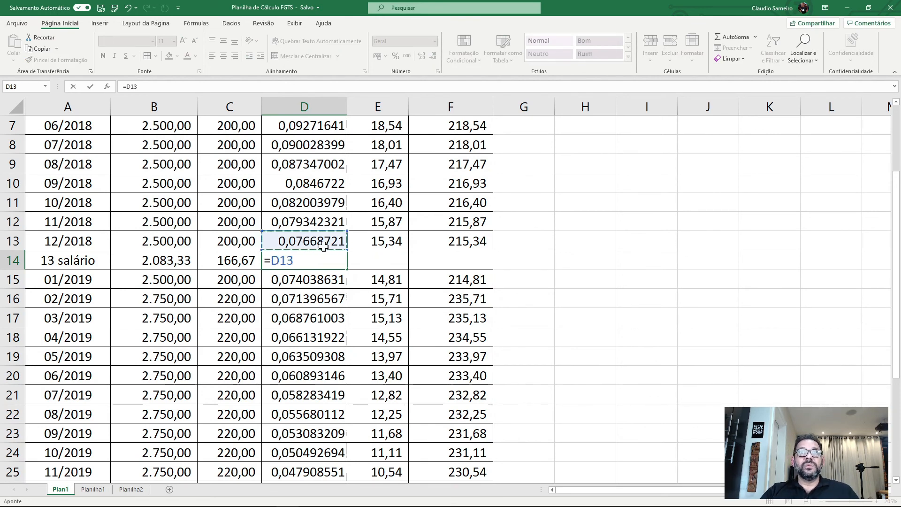
{"action": "key", "text": "Return"}
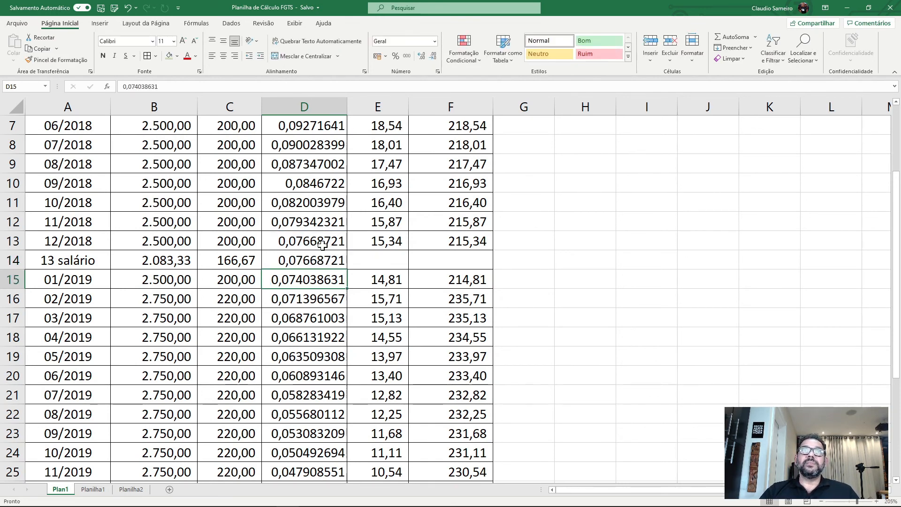
Extend the JAM and Valor Atualizado formulas from E13:F13 into row 14 and check the 13 salário row
{"action": "left_click_drag", "start_coordinate": [382, 241], "coordinate": [416, 247]}
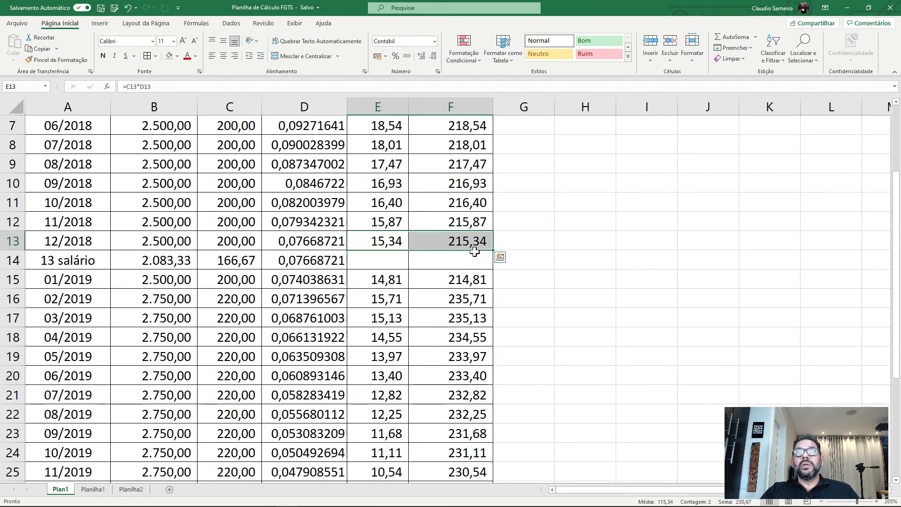
{"action": "left_click_drag", "start_coordinate": [492, 251], "coordinate": [489, 266]}
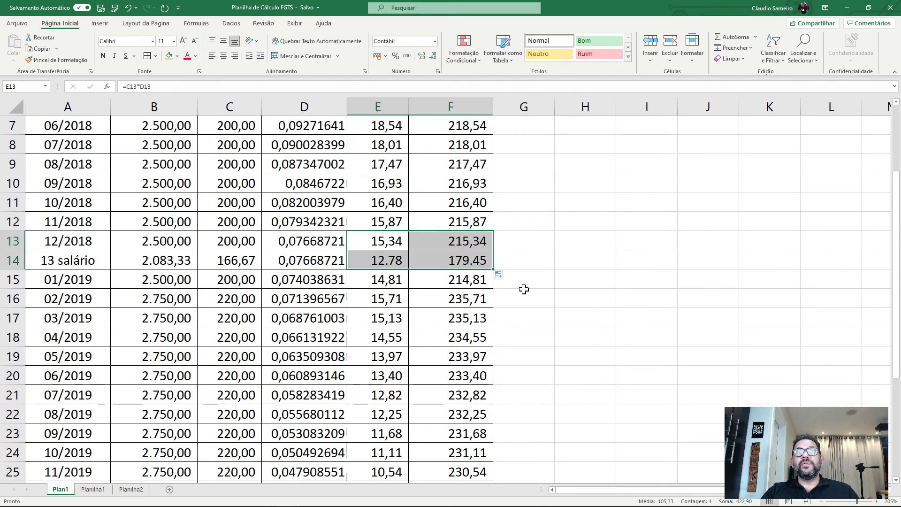
{"action": "left_click", "coordinate": [442, 266]}
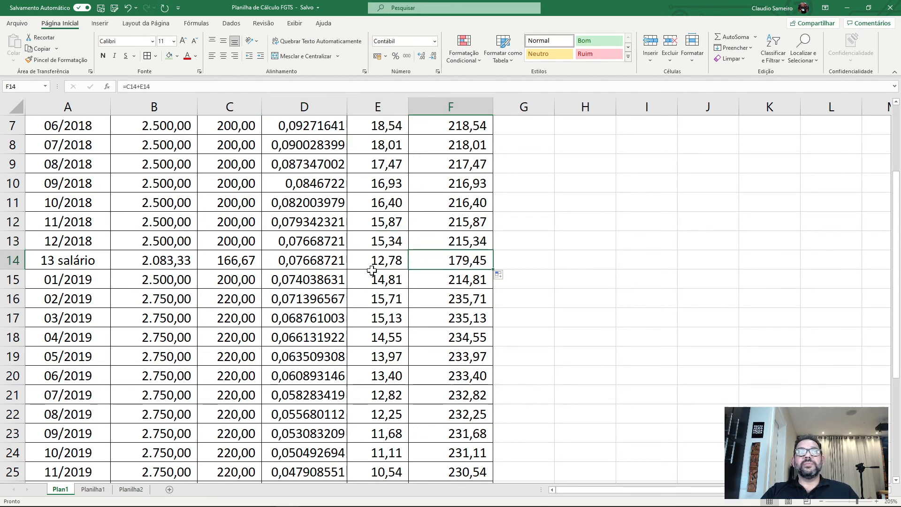
{"action": "left_click", "coordinate": [102, 264]}
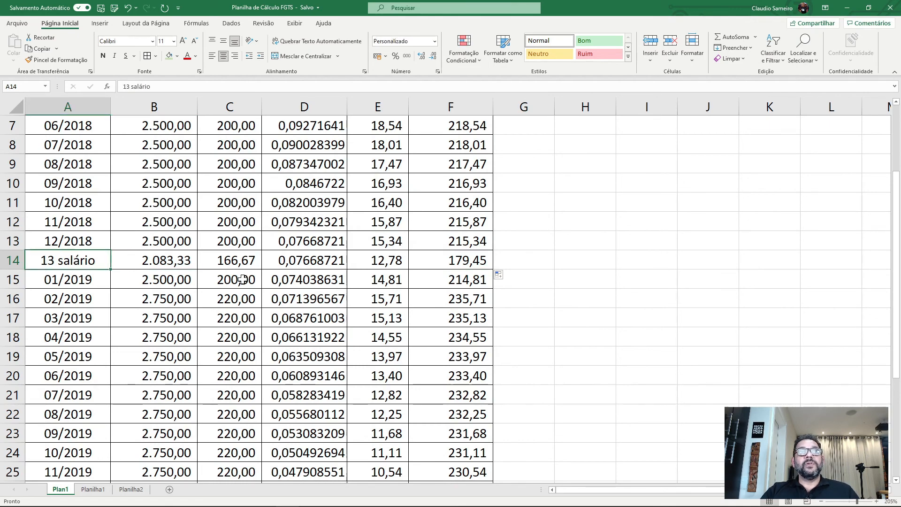
Insert a row above 01/2020 at row 27 and label its column A cell 13 salário/19
{"action": "scroll", "coordinate": [242, 279], "scroll_direction": "down", "scroll_amount": 2}
{"action": "scroll", "coordinate": [74, 355], "scroll_direction": "down", "scroll_amount": 4}
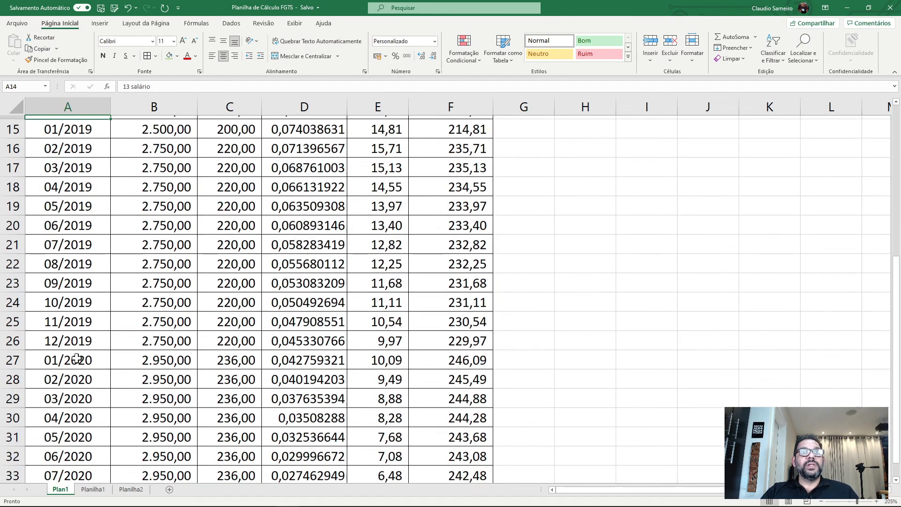
{"action": "scroll", "coordinate": [71, 211], "scroll_direction": "up", "scroll_amount": 1}
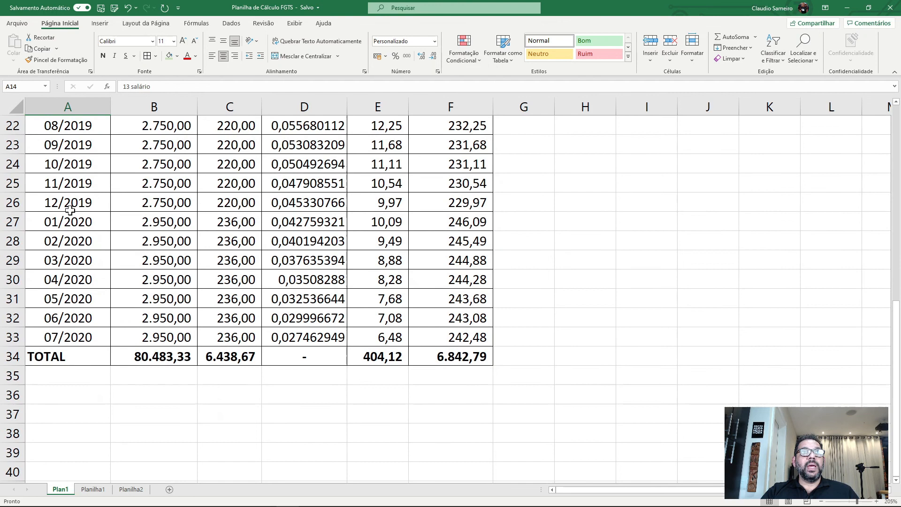
{"action": "left_click", "coordinate": [13, 221]}
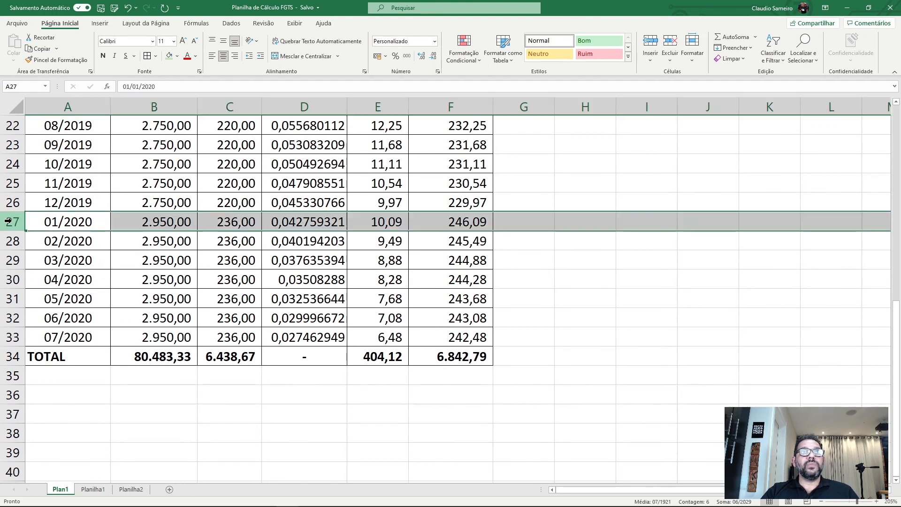
{"action": "left_click", "coordinate": [650, 45]}
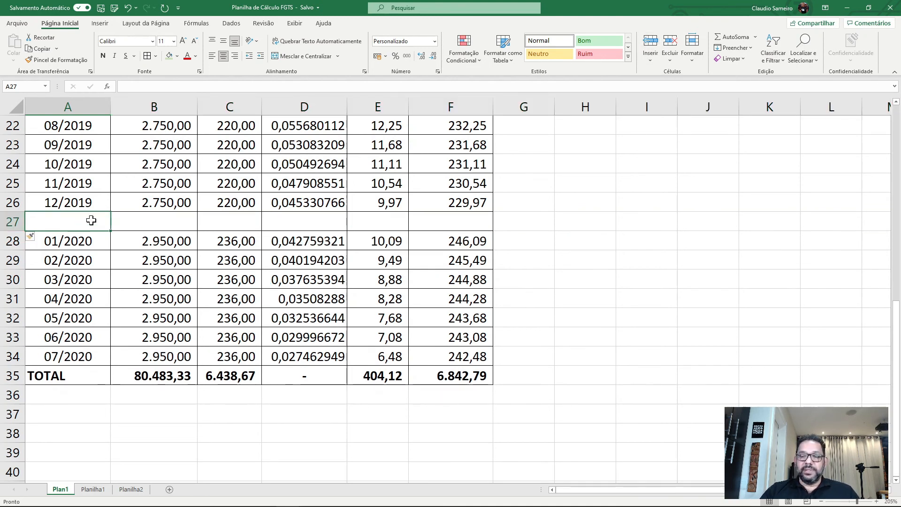
{"action": "type", "text": "13 salár"}
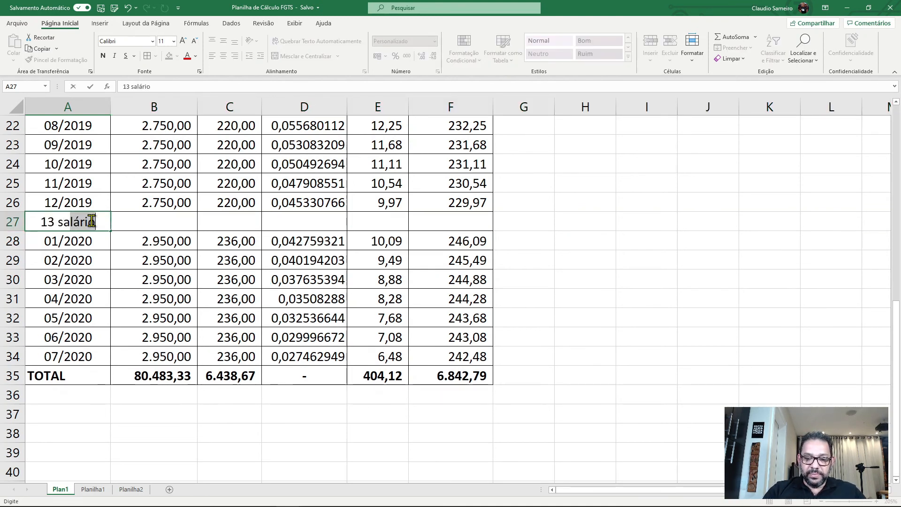
{"action": "type", "text": "io"}
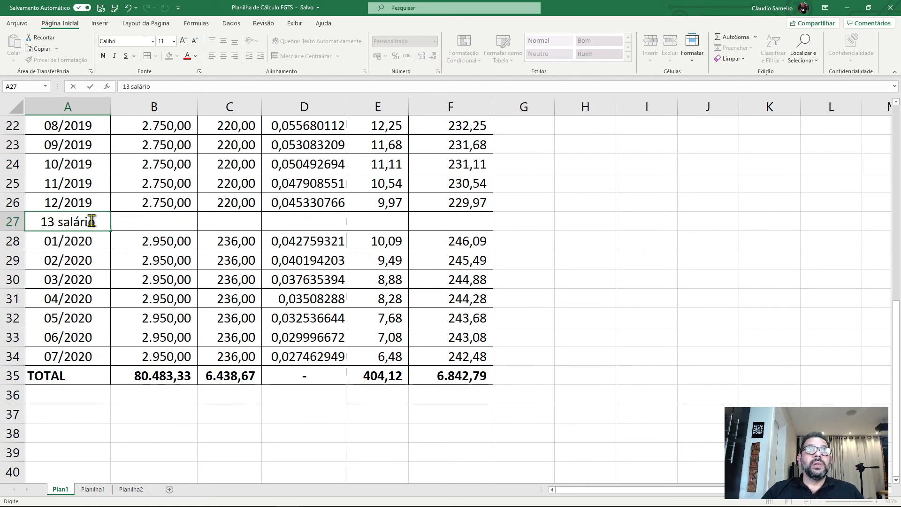
{"action": "type", "text": "/19"}
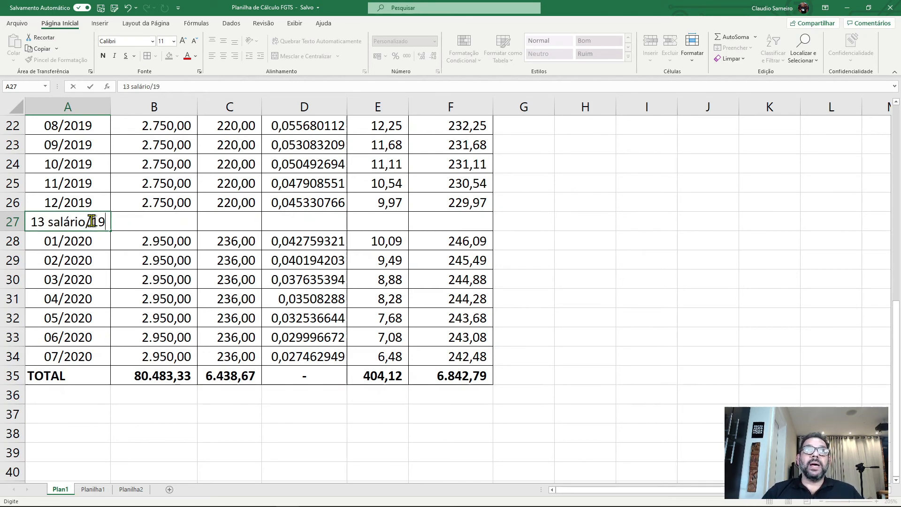
{"action": "key", "text": "Return"}
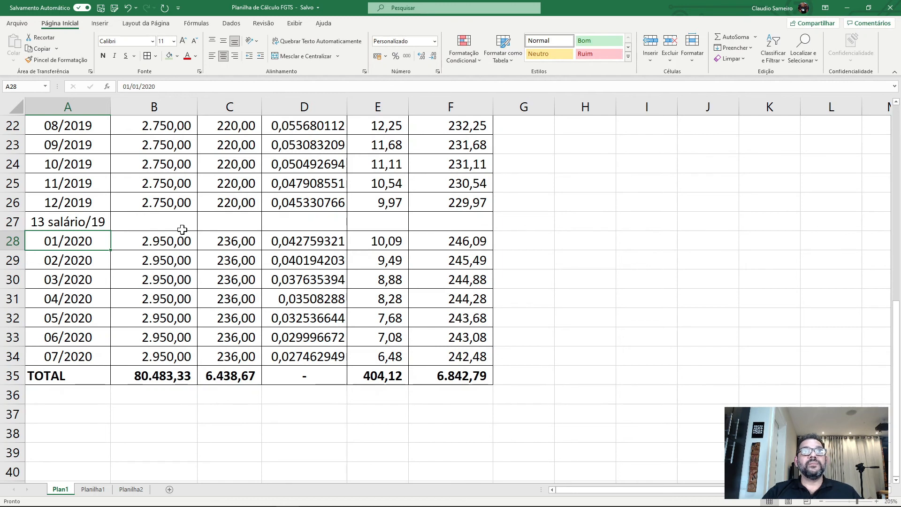
Set the 13 salário/19 base in B27 to =B26 and extend the 8% FGTS formula from C26 into C27
{"action": "left_click", "coordinate": [173, 224]}
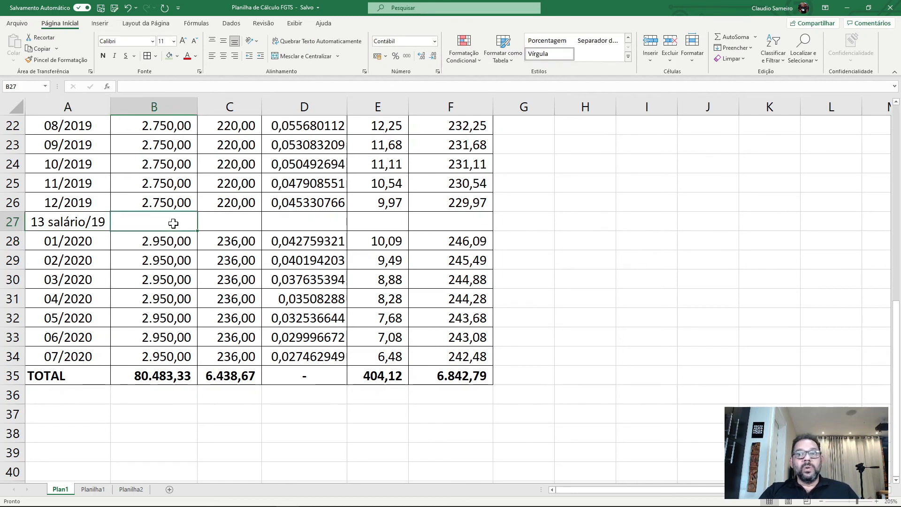
{"action": "type", "text": "="}
{"action": "left_click", "coordinate": [168, 202]}
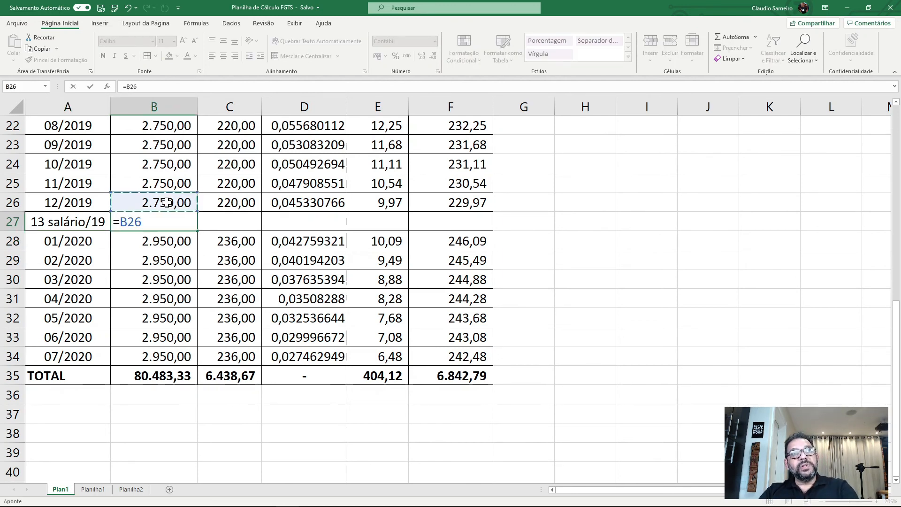
{"action": "key", "text": "Return"}
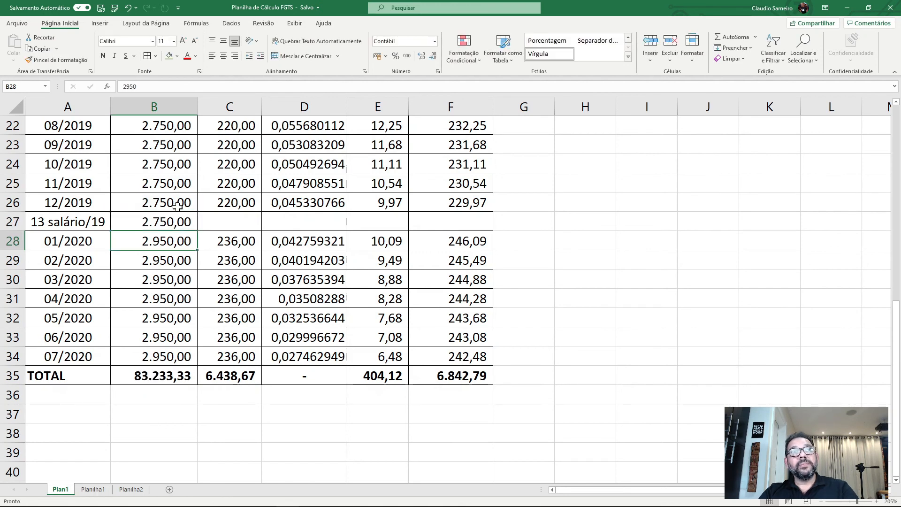
{"action": "left_click", "coordinate": [240, 205]}
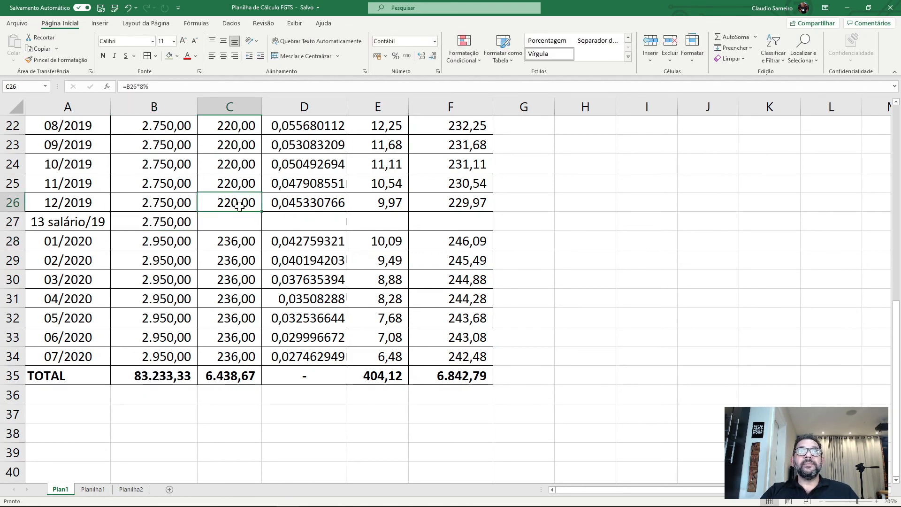
{"action": "left_click_drag", "start_coordinate": [263, 213], "coordinate": [262, 226]}
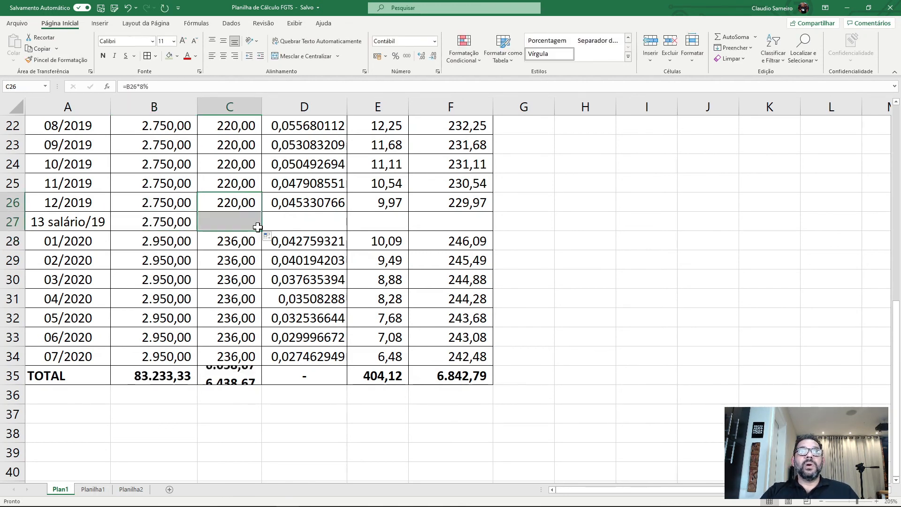
Reuse the 12/2019 JAM coefficient for the 13 salário/19 row by entering =D26 in D27
{"action": "left_click", "coordinate": [319, 219]}
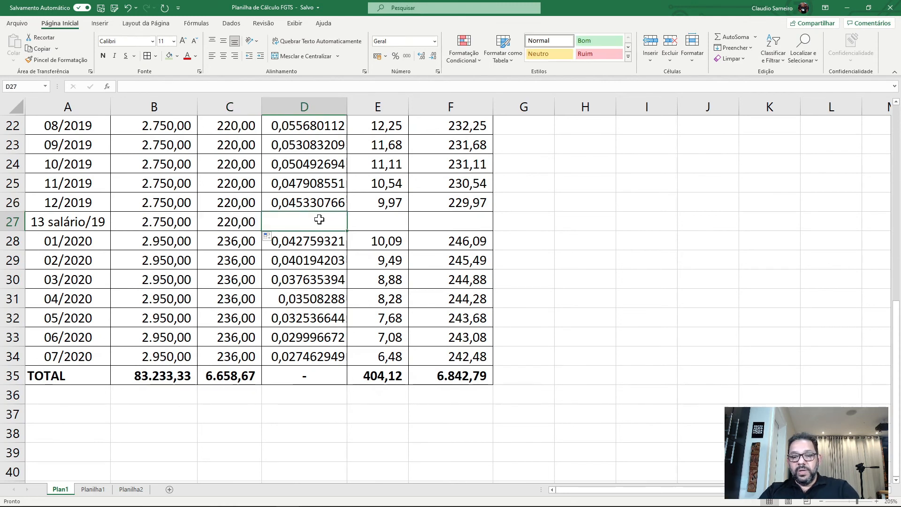
{"action": "type", "text": "="}
{"action": "left_click", "coordinate": [306, 202]}
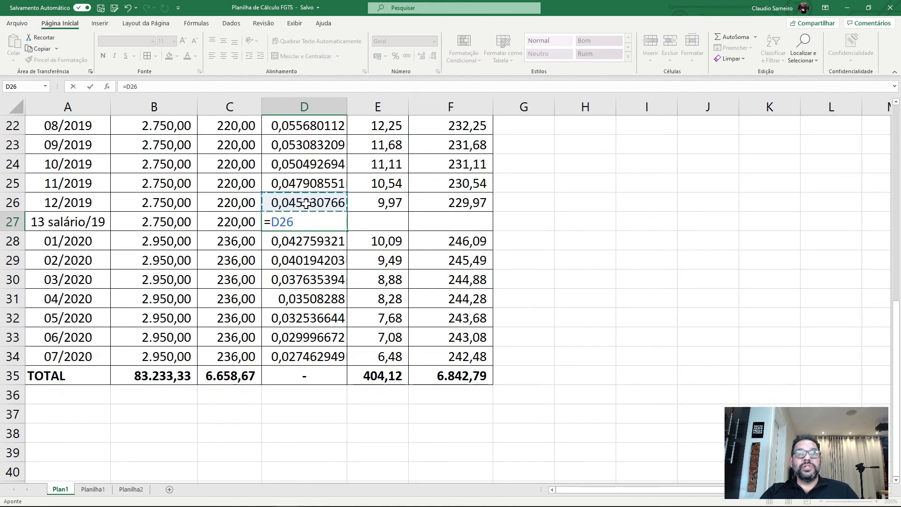
{"action": "key", "text": "Return"}
Extend the JAM and Valor Atualizado formulas from E26:F26 into row 27 and check the formula in F27
{"action": "left_click", "coordinate": [386, 206]}
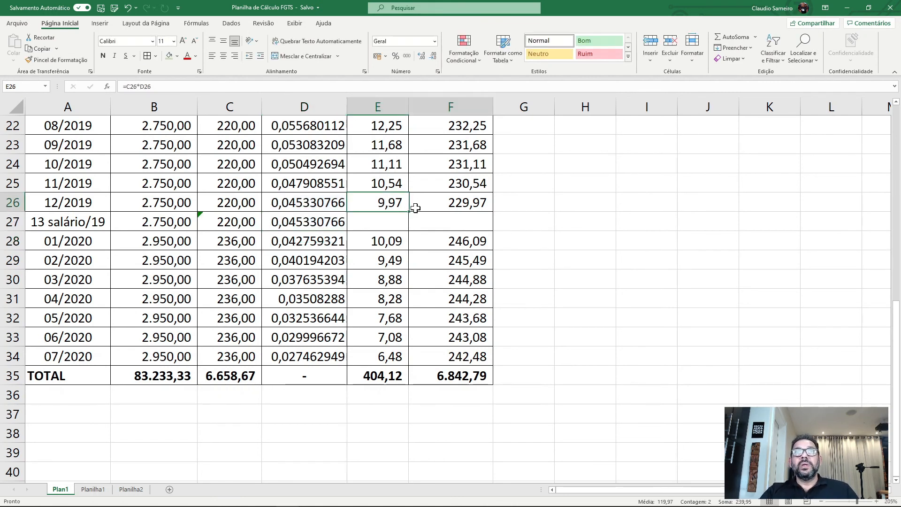
{"action": "mouse_move", "coordinate": [415, 208]}
{"action": "left_mouse_down"}
{"action": "mouse_move", "coordinate": [492, 214]}
{"action": "mouse_move", "coordinate": [495, 228]}
{"action": "left_mouse_up"}
{"action": "left_click", "coordinate": [440, 225]}
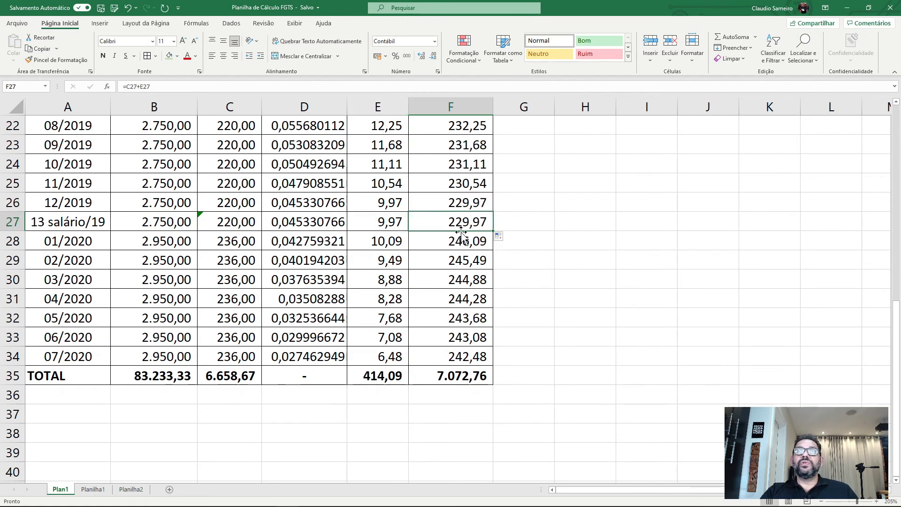
Insert a row above TOTAL at row 35 and label its column A cell 13 salário/20
{"action": "left_click", "coordinate": [11, 375]}
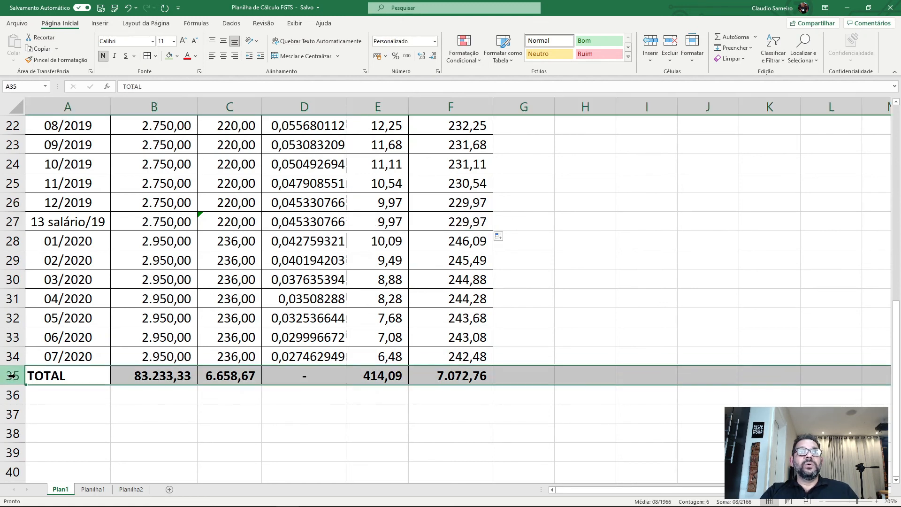
{"action": "left_click", "coordinate": [650, 42]}
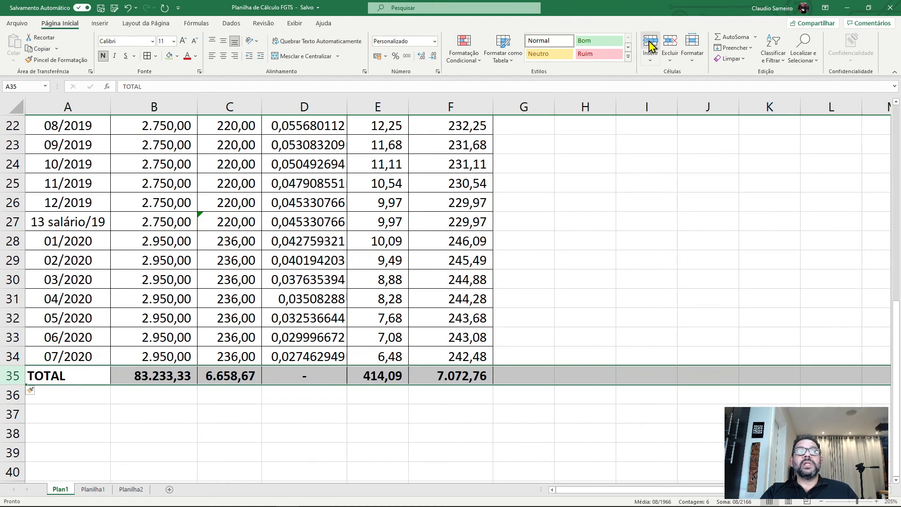
{"action": "left_click", "coordinate": [72, 375]}
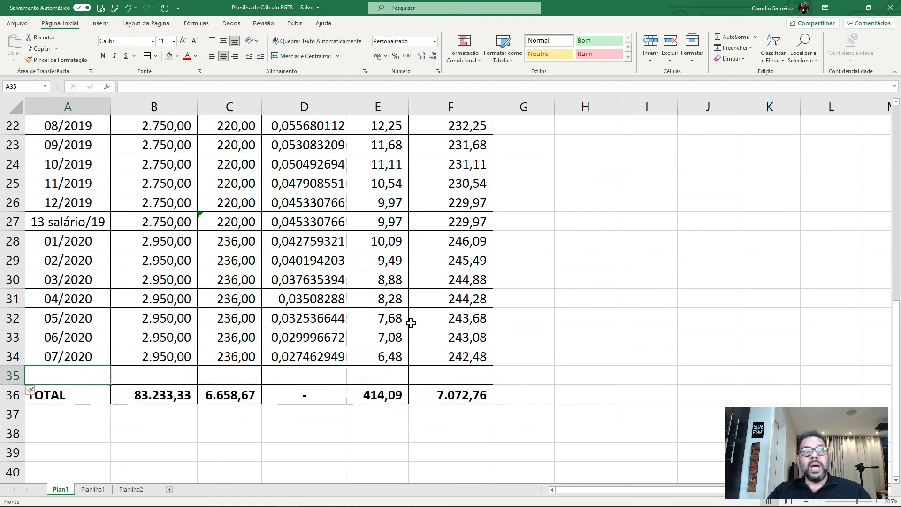
{"action": "type", "text": "13 s"}
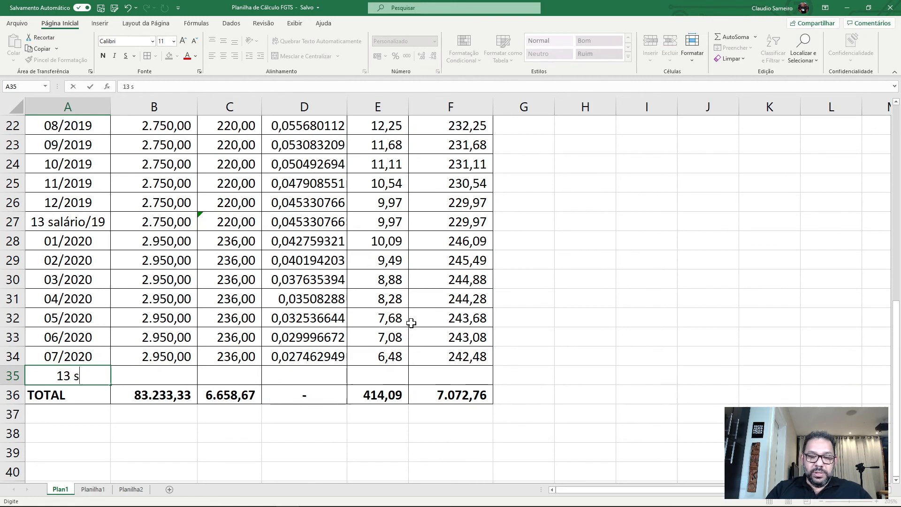
{"action": "type", "text": "alárop"}
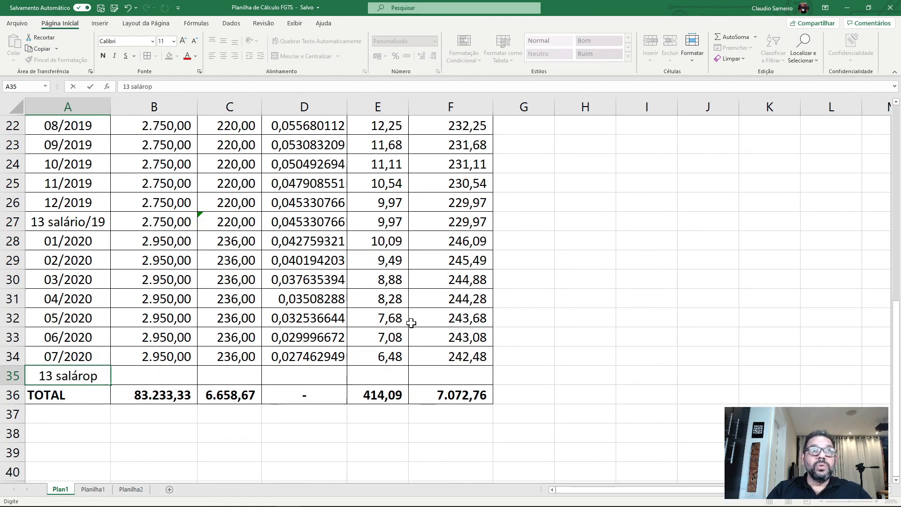
{"action": "key", "text": "BackSpace"}
{"action": "type", "text": "/20"}
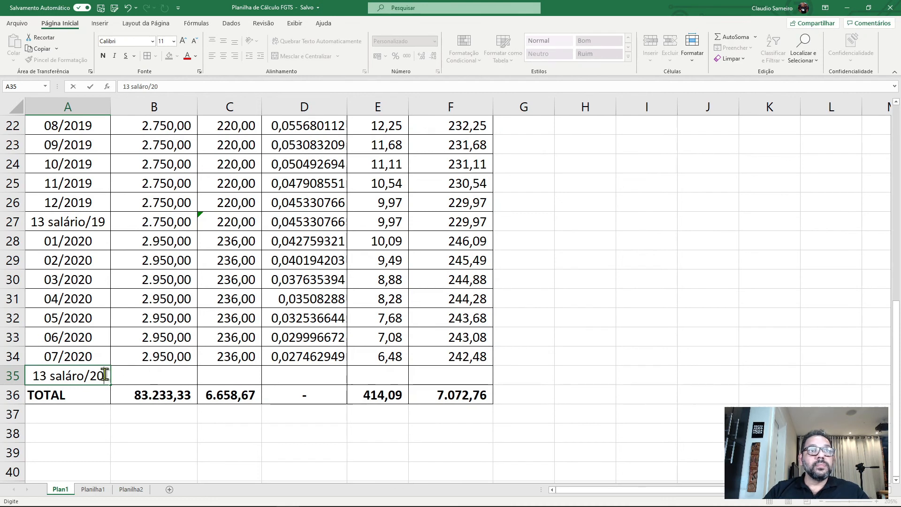
{"action": "left_click", "coordinate": [77, 376]}
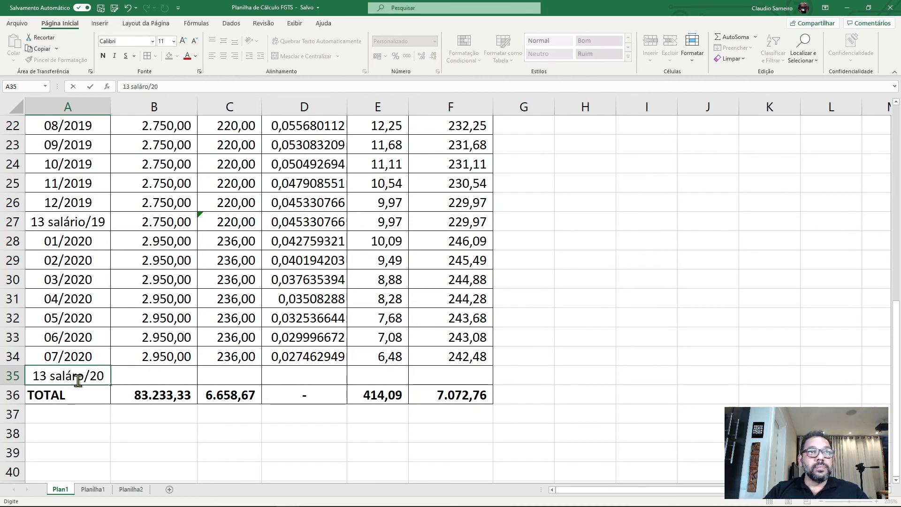
{"action": "type", "text": "i"}
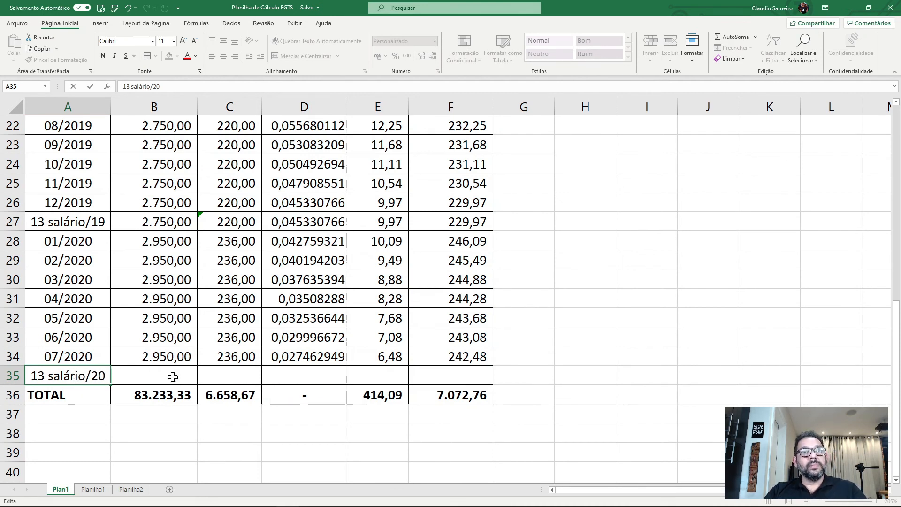
Calculate the proportional 13 salário/20 base for January to July in B35 with the formula =B34/12*7
{"action": "left_click", "coordinate": [173, 377]}
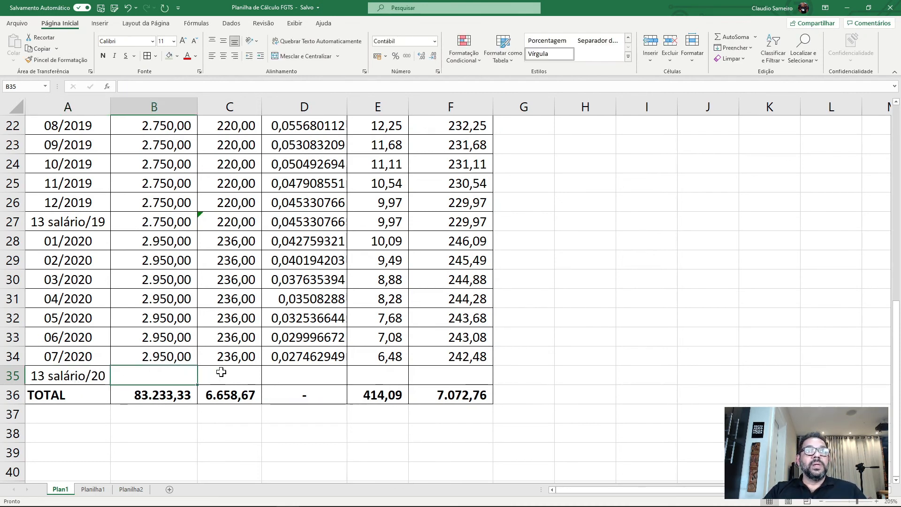
{"action": "left_click_drag", "start_coordinate": [50, 243], "coordinate": [66, 357]}
{"action": "left_click", "coordinate": [158, 375]}
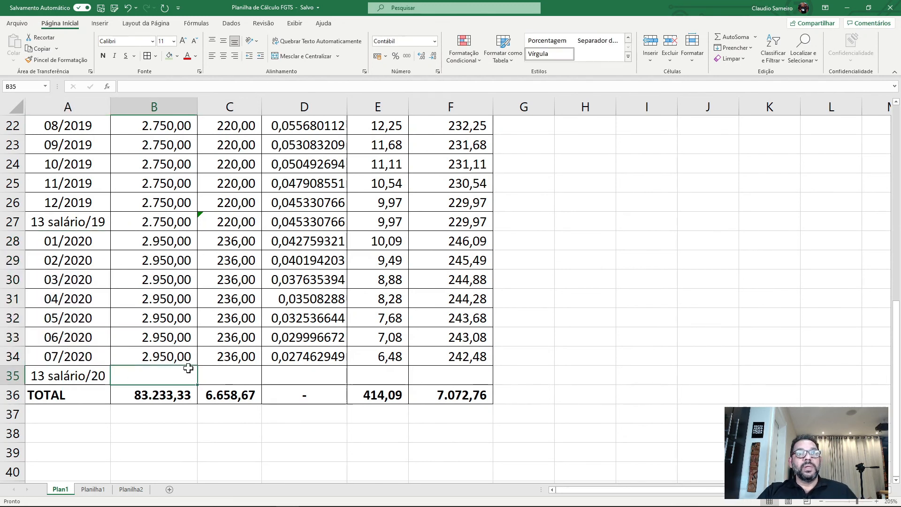
{"action": "type", "text": "="}
{"action": "left_click", "coordinate": [183, 357]}
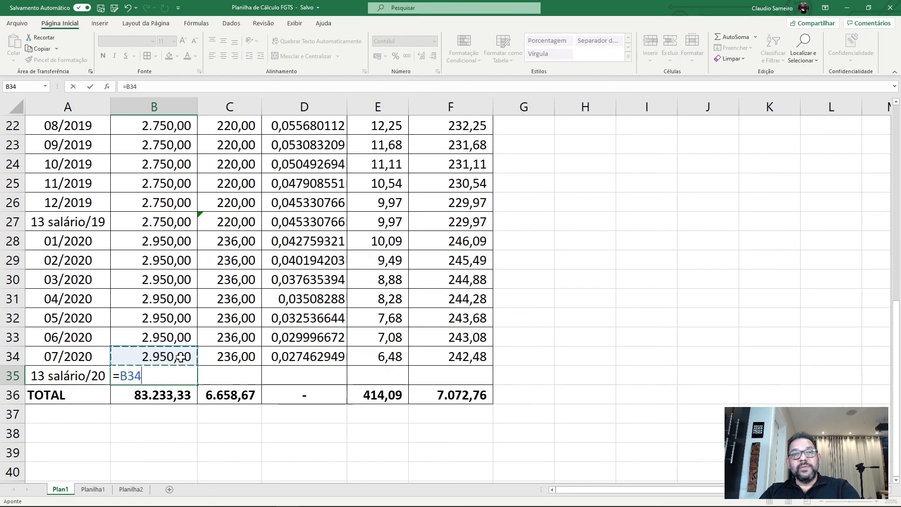
{"action": "type", "text": "/"}
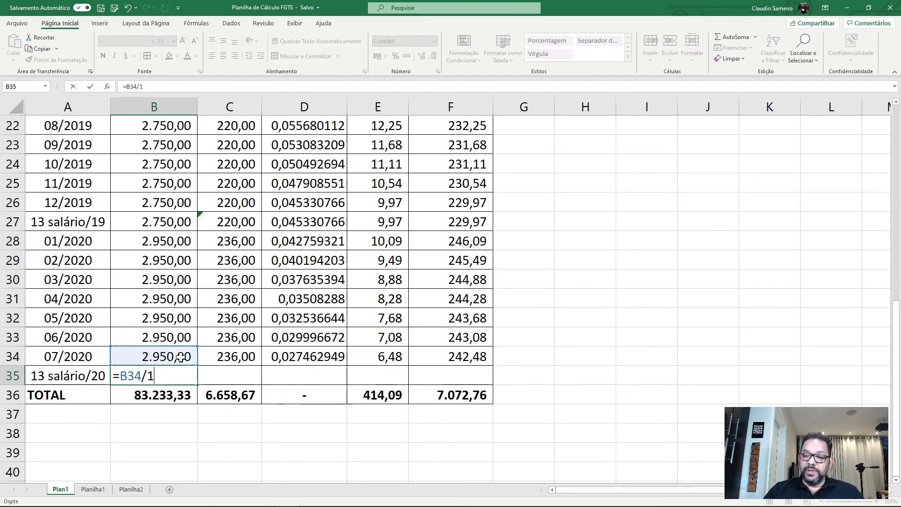
{"action": "type", "text": "12*"}
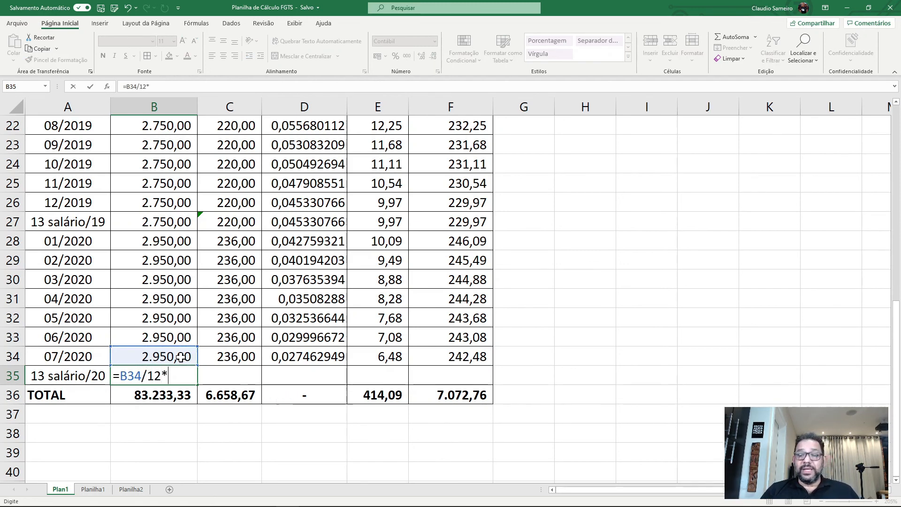
{"action": "type", "text": "7"}
{"action": "key", "text": "ctrl+Return"}
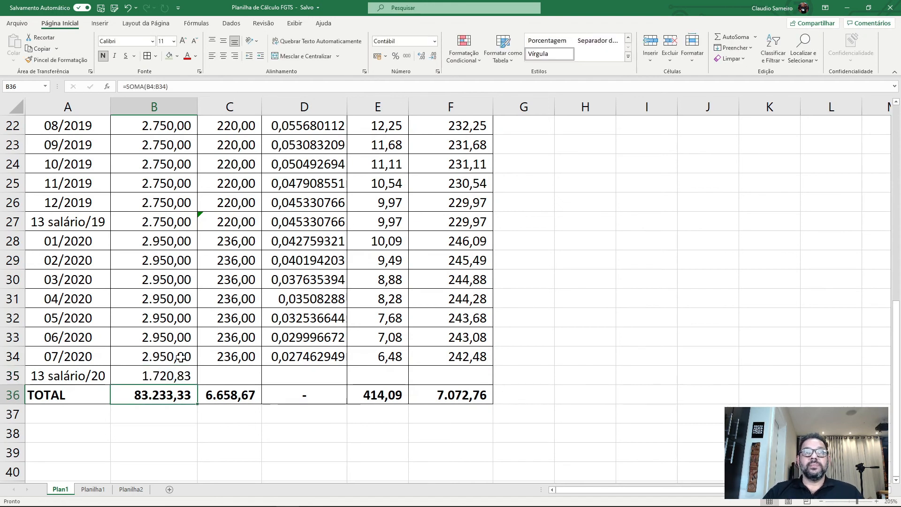
Extend the 8% FGTS formula from C34 into C35 and reuse the 07/2020 JAM coefficient by entering =D34 in D35
{"action": "left_click", "coordinate": [236, 363]}
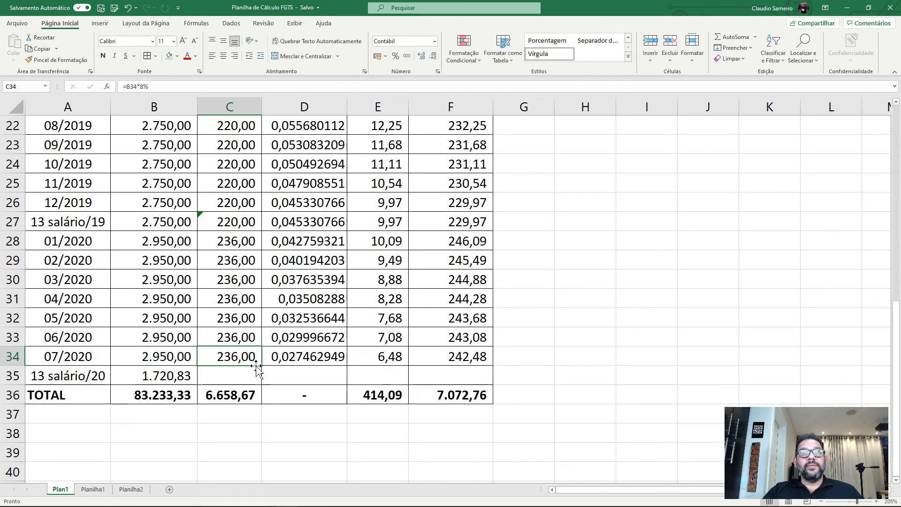
{"action": "left_click_drag", "start_coordinate": [261, 366], "coordinate": [253, 378]}
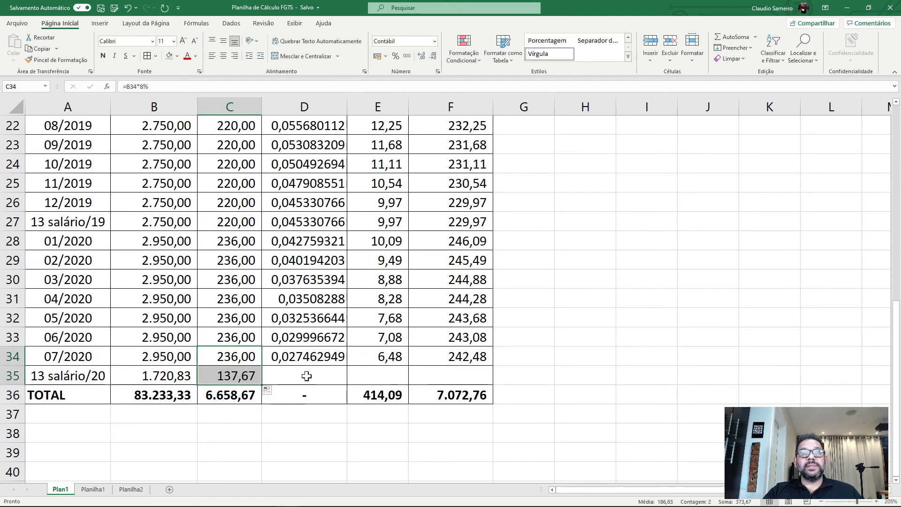
{"action": "left_click", "coordinate": [306, 376]}
{"action": "type", "text": "="}
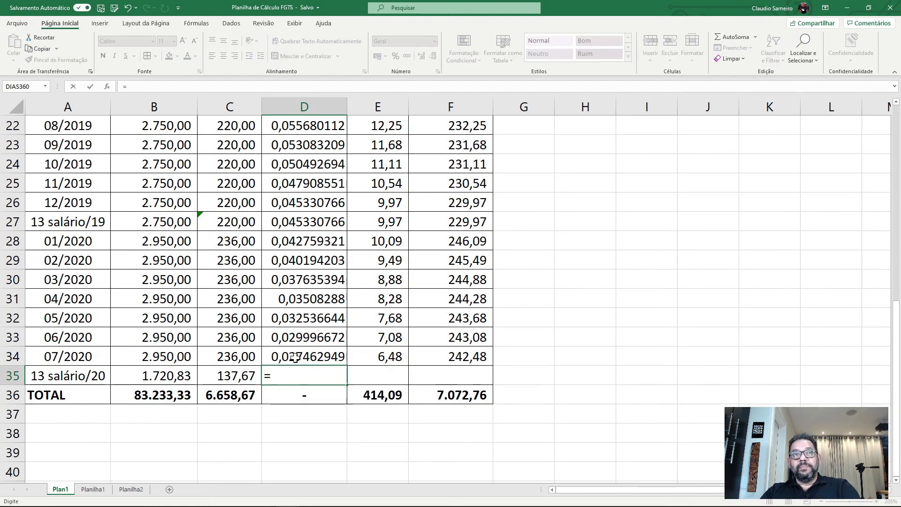
{"action": "left_click", "coordinate": [293, 357]}
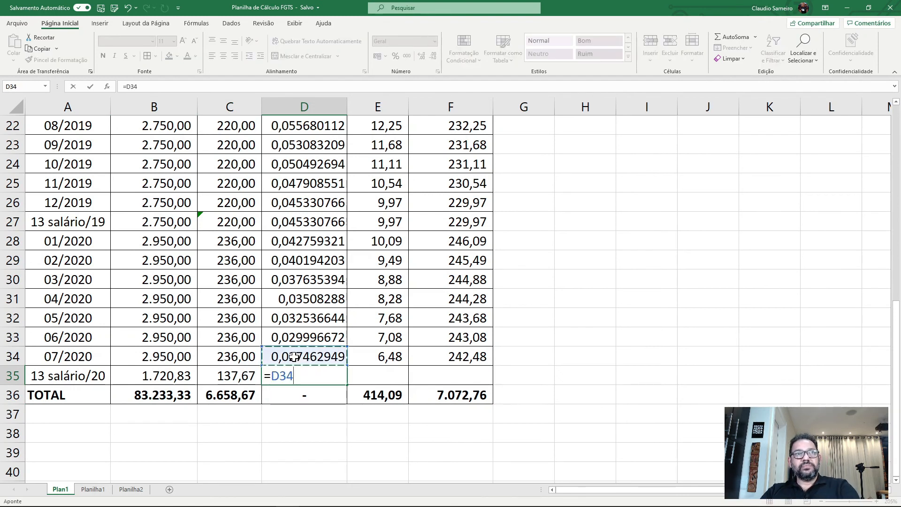
{"action": "key", "text": "Return"}
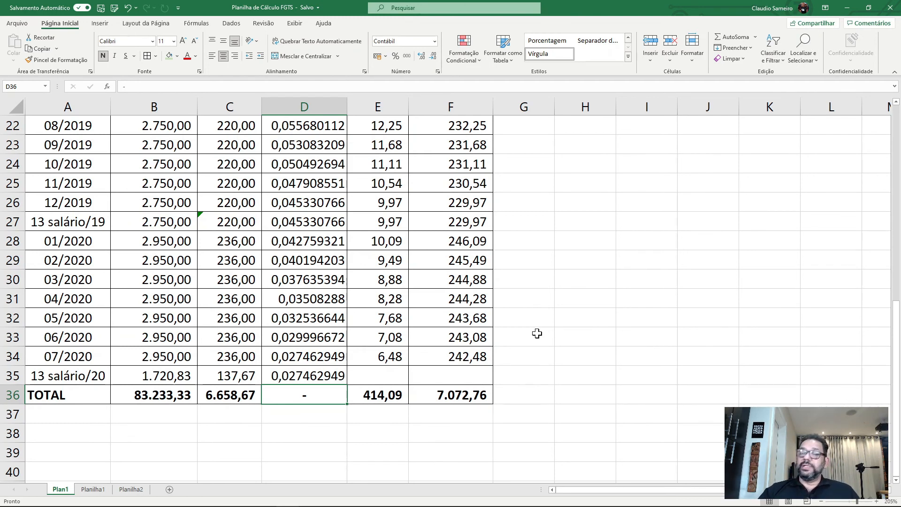
{"action": "left_click", "coordinate": [314, 377]}
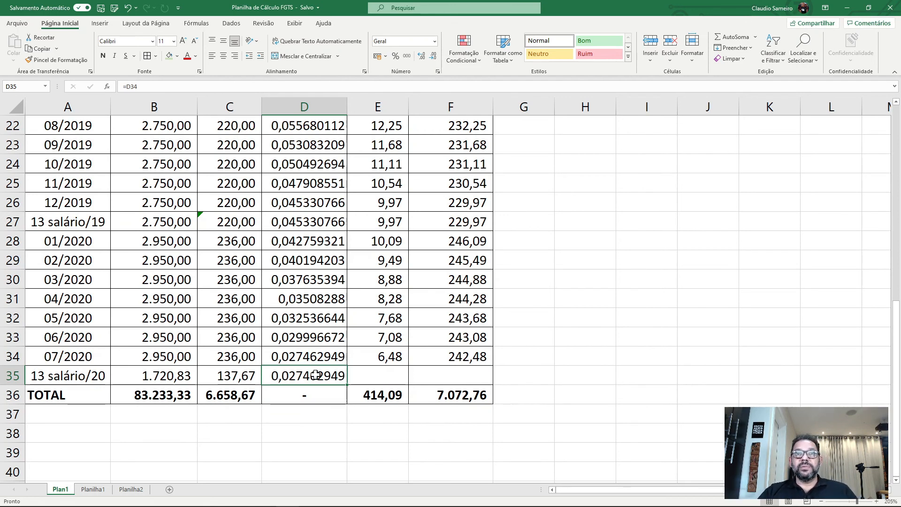
Extend the JAM and Valor Atualizado formulas from E34:F34 into the 13 salário/20 row and check E35 and F35
{"action": "left_click_drag", "start_coordinate": [391, 357], "coordinate": [436, 358]}
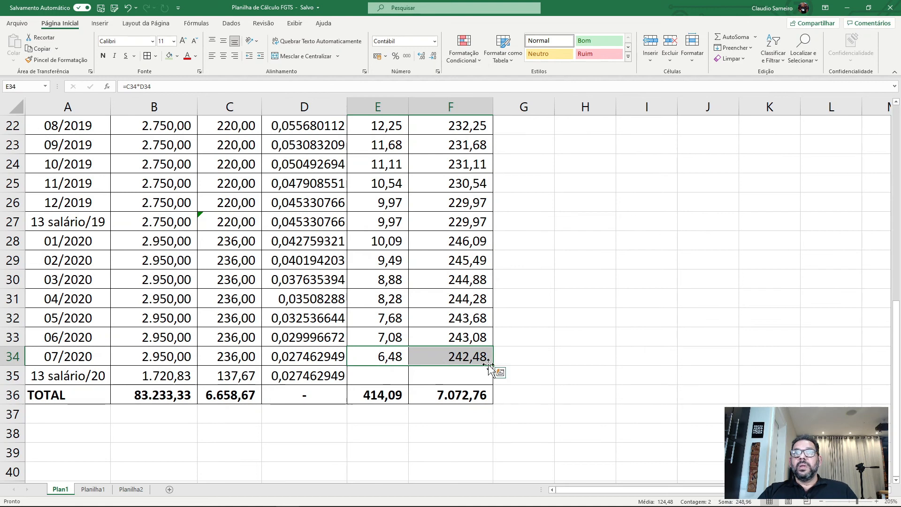
{"action": "left_click_drag", "start_coordinate": [492, 367], "coordinate": [486, 384]}
{"action": "left_click", "coordinate": [521, 373]}
{"action": "left_click", "coordinate": [398, 377]}
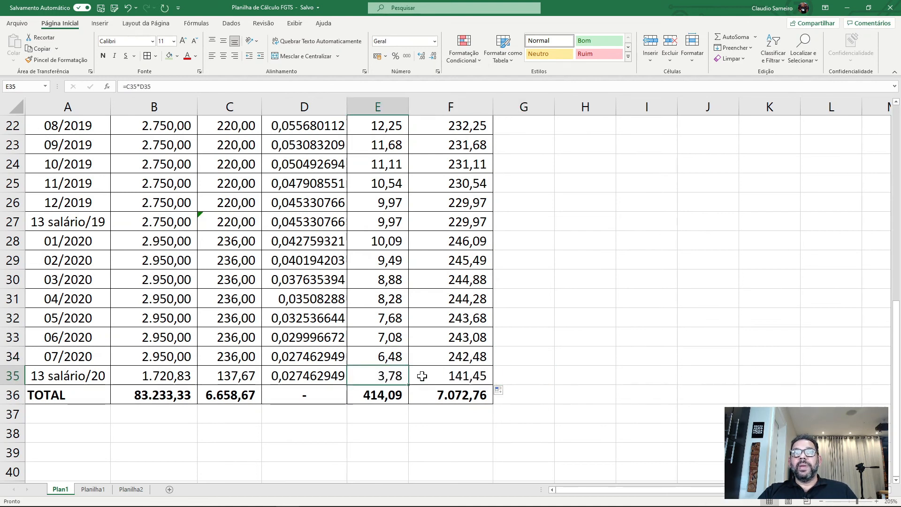
{"action": "left_click", "coordinate": [463, 375]}
{"action": "left_click", "coordinate": [559, 360]}
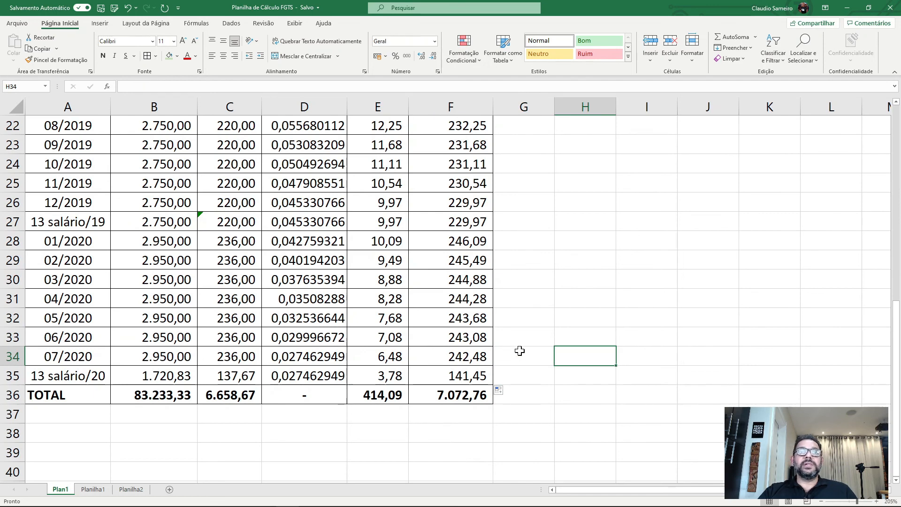
{"action": "left_click", "coordinate": [518, 318]}
Look over the table from its headers to TOTAL, including the blank areas A1:F1 above it and A38:F42 below it
{"action": "scroll", "coordinate": [509, 329], "scroll_direction": "up", "scroll_amount": 7}
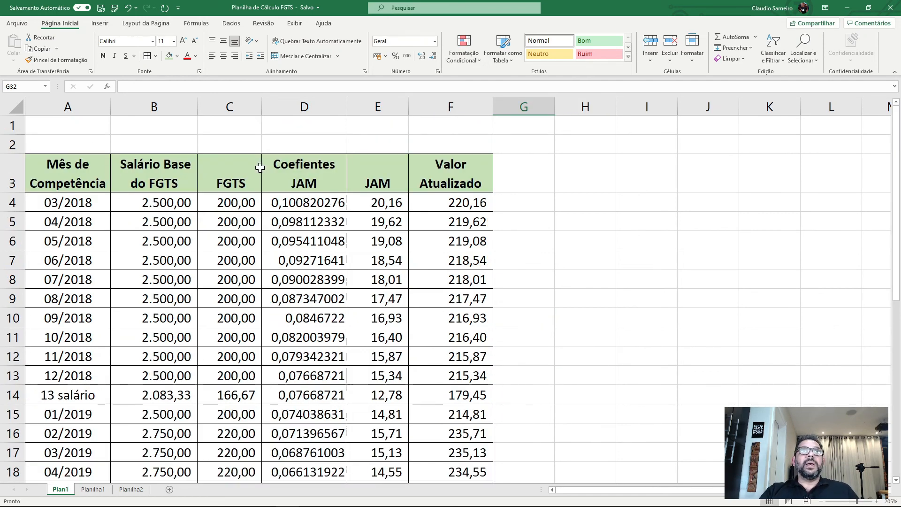
{"action": "left_click", "coordinate": [544, 197]}
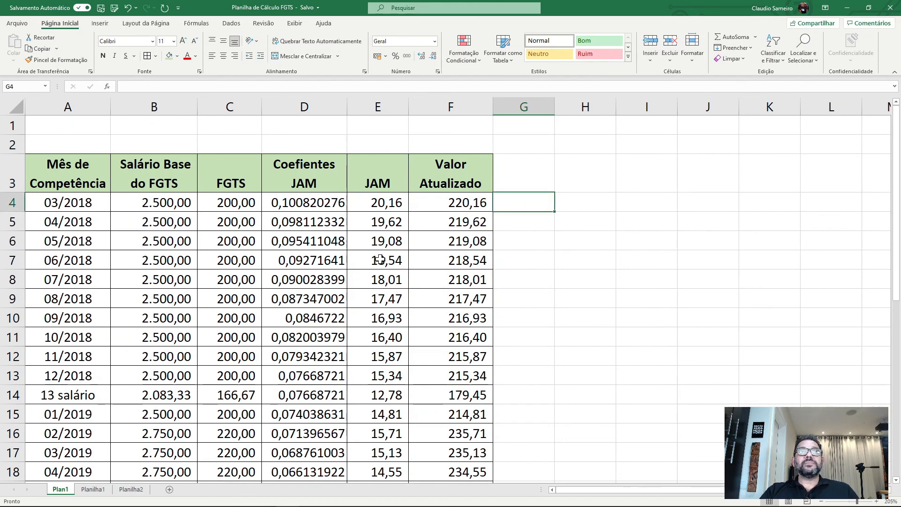
{"action": "scroll", "coordinate": [380, 259], "scroll_direction": "down", "scroll_amount": 1, "text": "ctrl"}
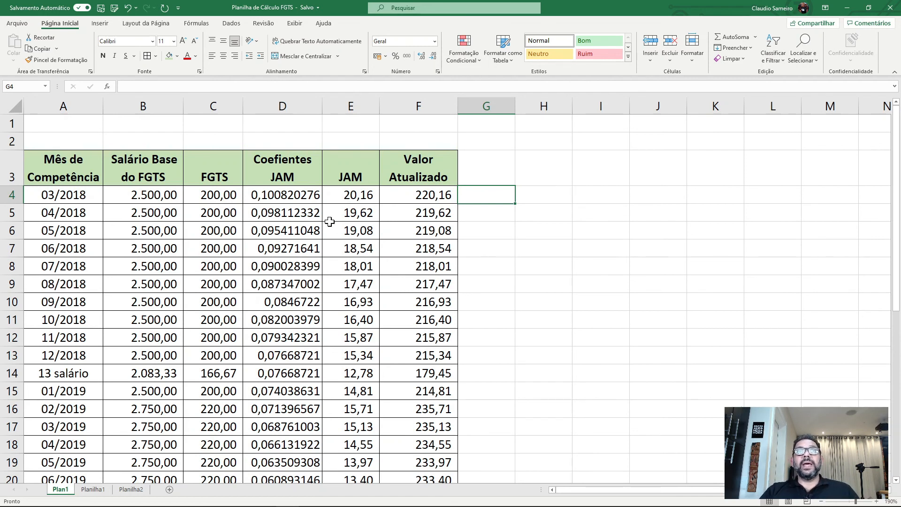
{"action": "left_click", "coordinate": [292, 196]}
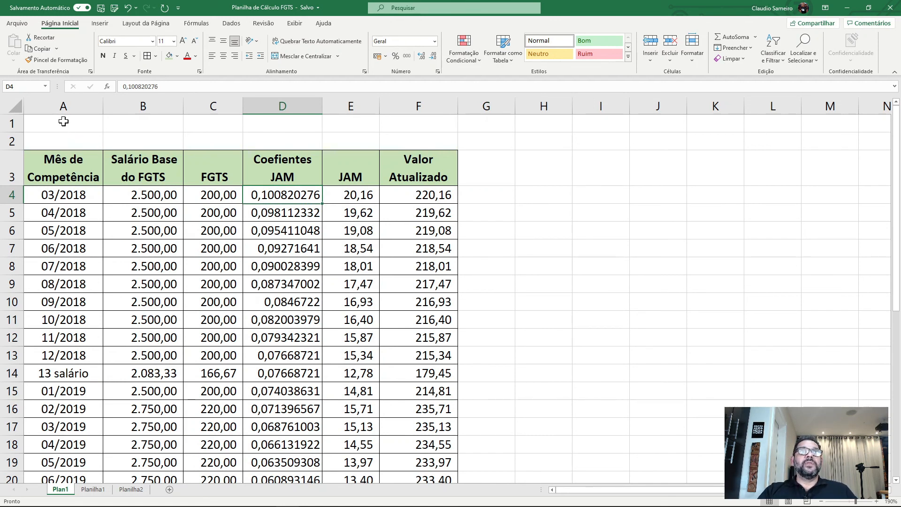
{"action": "left_click_drag", "start_coordinate": [63, 123], "coordinate": [413, 126]}
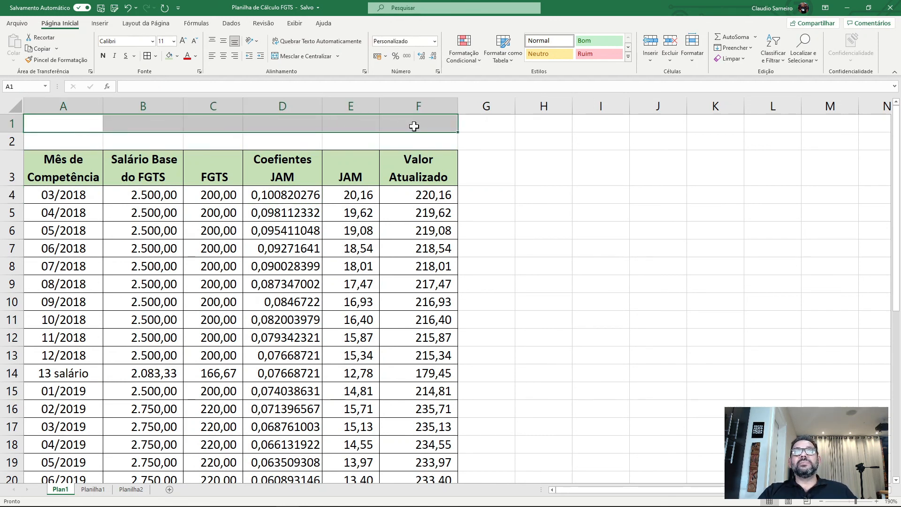
{"action": "left_click", "coordinate": [510, 229]}
{"action": "scroll", "coordinate": [503, 234], "scroll_direction": "down", "scroll_amount": 6}
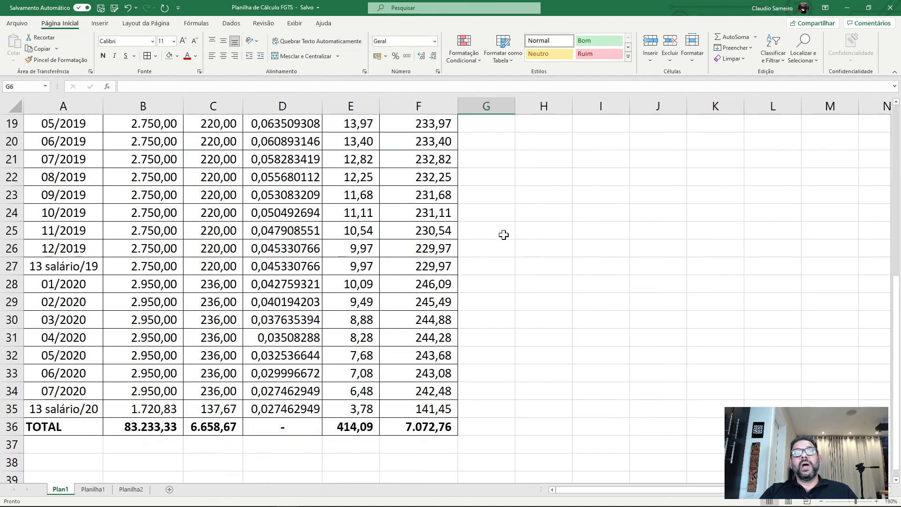
{"action": "scroll", "coordinate": [288, 352], "scroll_direction": "down", "scroll_amount": 3}
{"action": "left_click", "coordinate": [72, 299]}
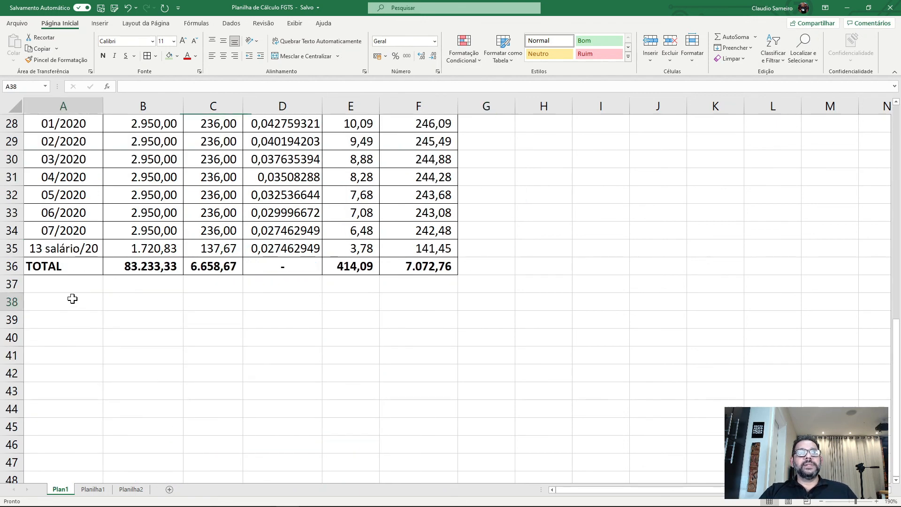
{"action": "left_click_drag", "start_coordinate": [72, 299], "coordinate": [417, 376]}
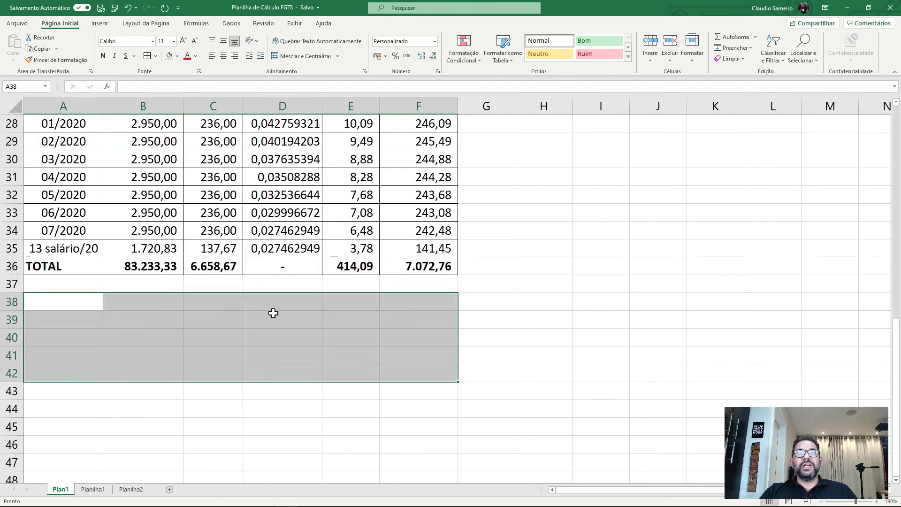
{"action": "left_click", "coordinate": [79, 304]}
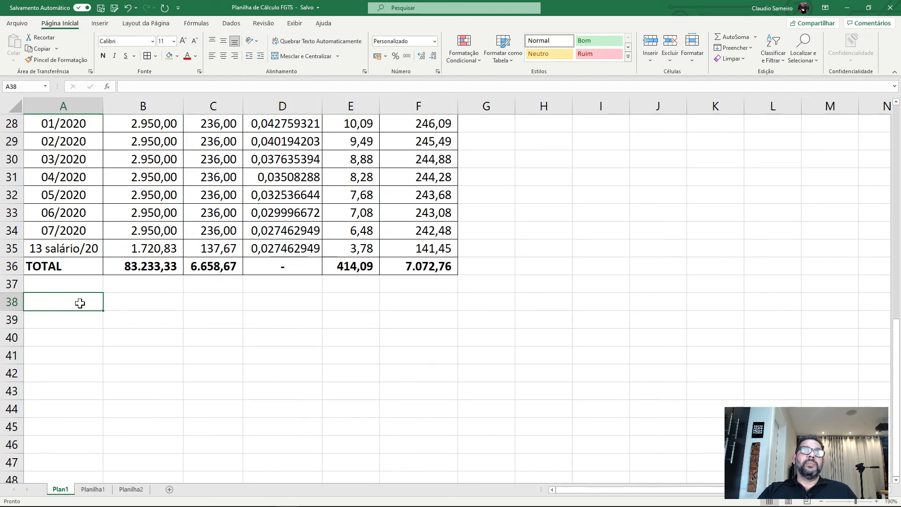
Change the 13 salário label in A14 to 13 salário/18
{"action": "scroll", "coordinate": [97, 314], "scroll_direction": "up", "scroll_amount": 1}
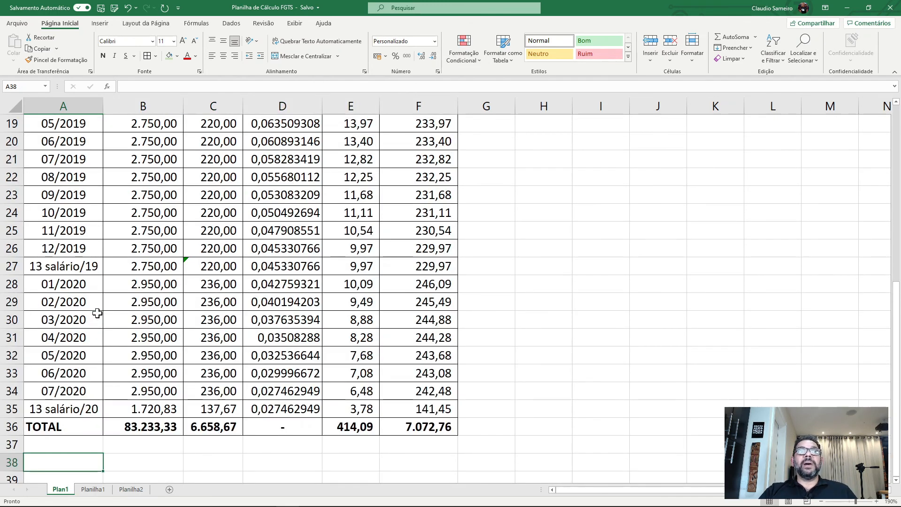
{"action": "scroll", "coordinate": [153, 318], "scroll_direction": "up", "scroll_amount": 4}
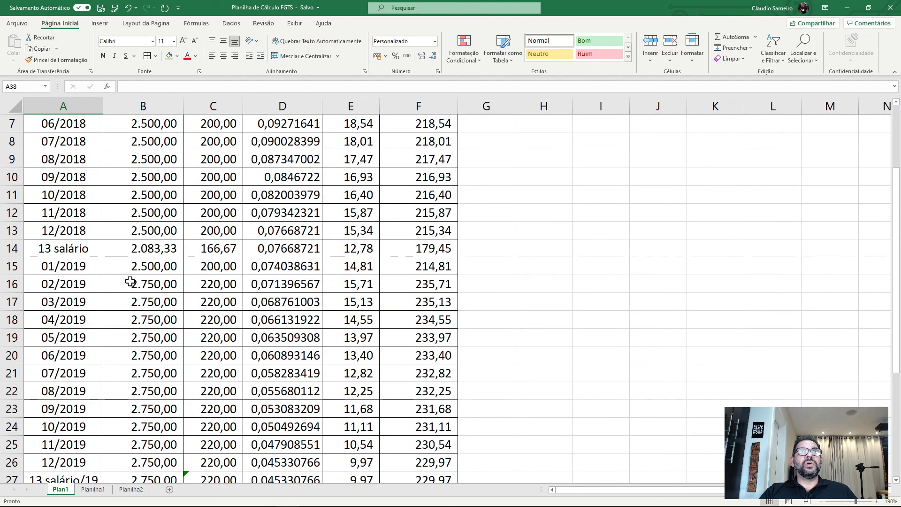
{"action": "double_click", "coordinate": [87, 250]}
{"action": "left_click", "coordinate": [93, 251]}
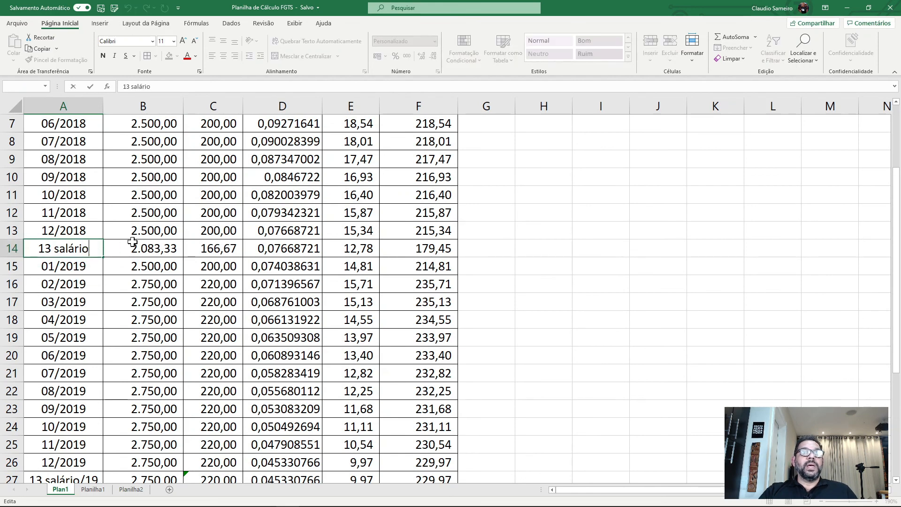
{"action": "type", "text": "/20"}
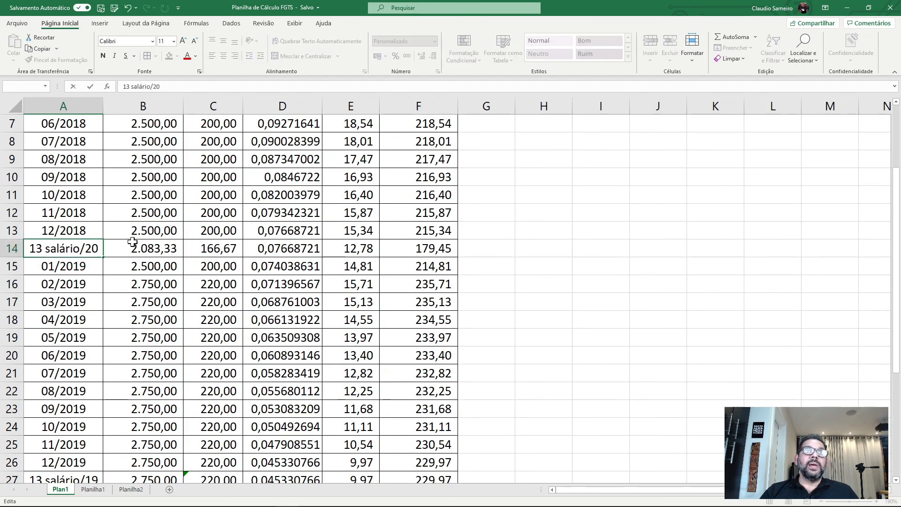
{"action": "key", "text": "BackSpace"}
{"action": "key", "text": "BackSpace"}
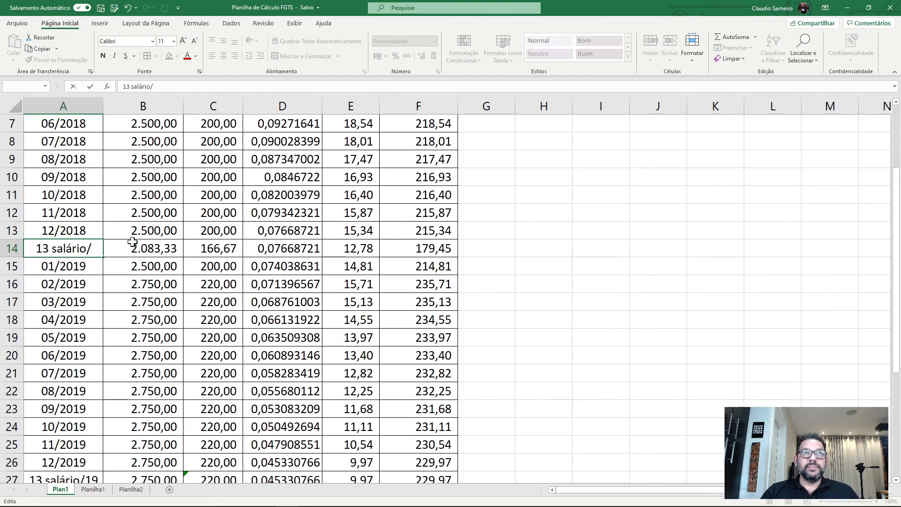
{"action": "type", "text": "18"}
{"action": "key", "text": "Return"}
{"action": "left_click", "coordinate": [556, 212]}
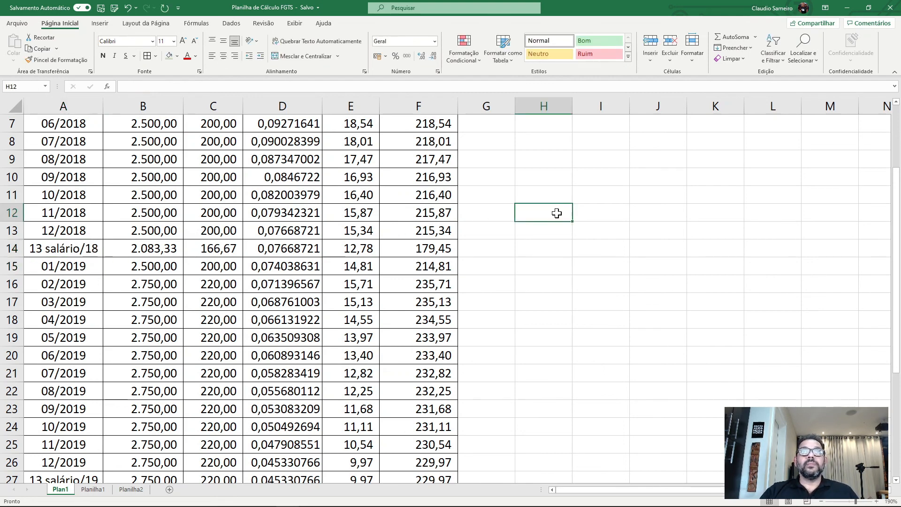
Add (CEF) to the coefficient column header in D3 so it reads Coefientes JAM (CEF)
{"action": "scroll", "coordinate": [366, 247], "scroll_direction": "up", "scroll_amount": 2}
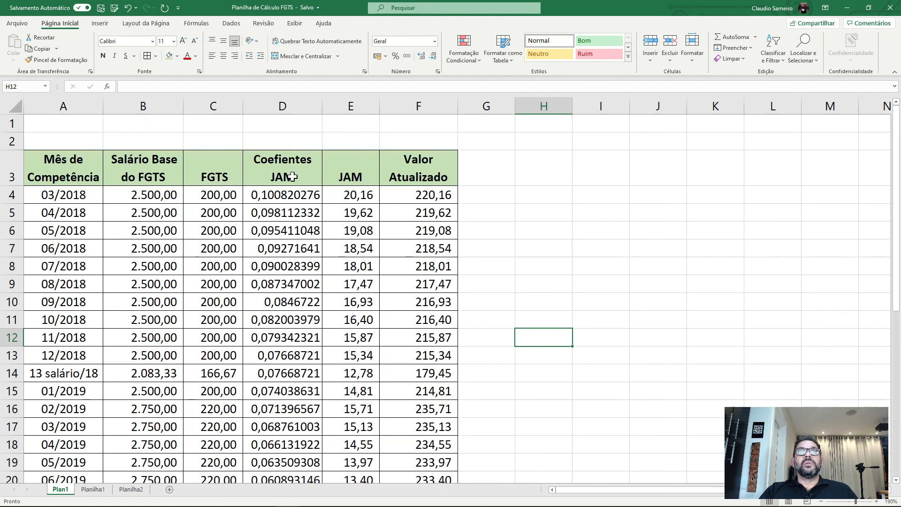
{"action": "left_click", "coordinate": [537, 190]}
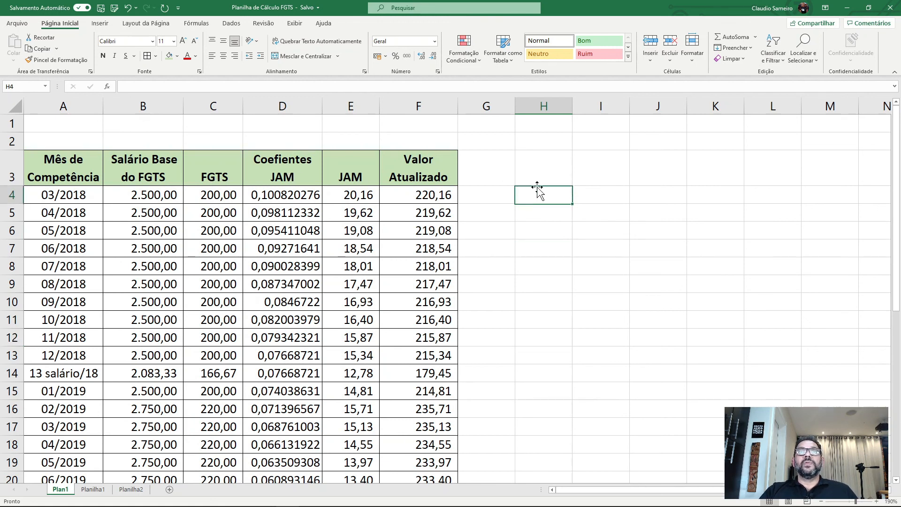
{"action": "double_click", "coordinate": [301, 177]}
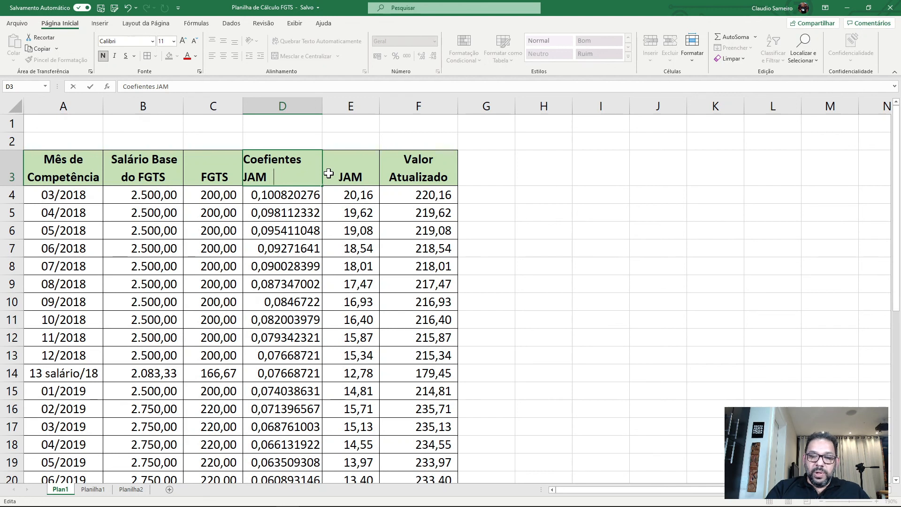
{"action": "type", "text": "(CEF"}
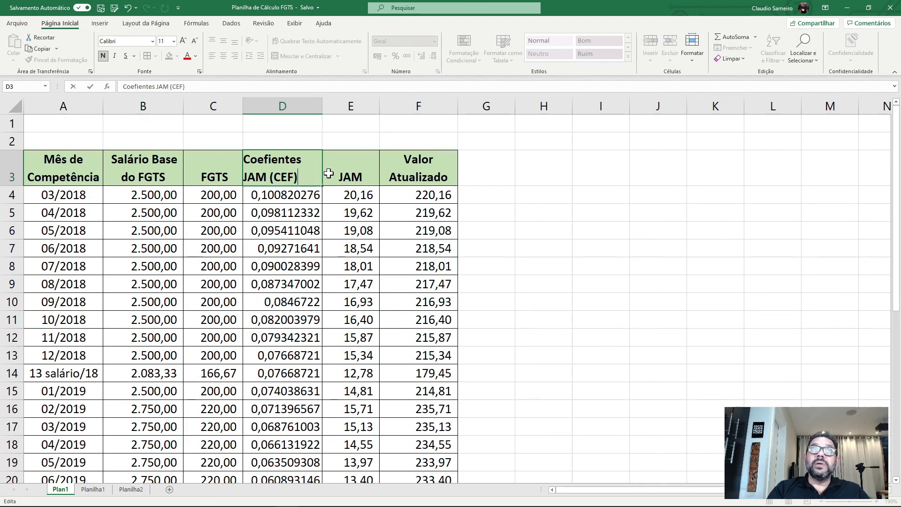
{"action": "type", "text": ")"}
{"action": "key", "text": "Return"}
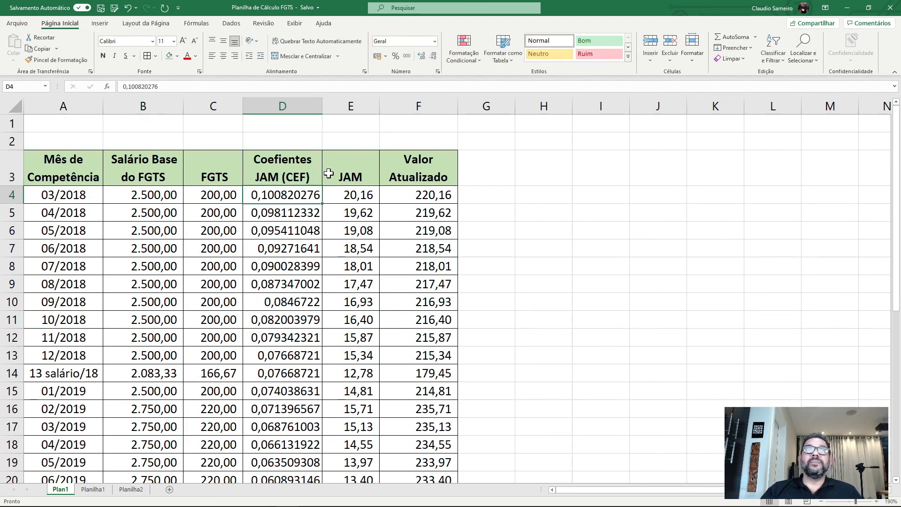
{"action": "left_click", "coordinate": [510, 224]}
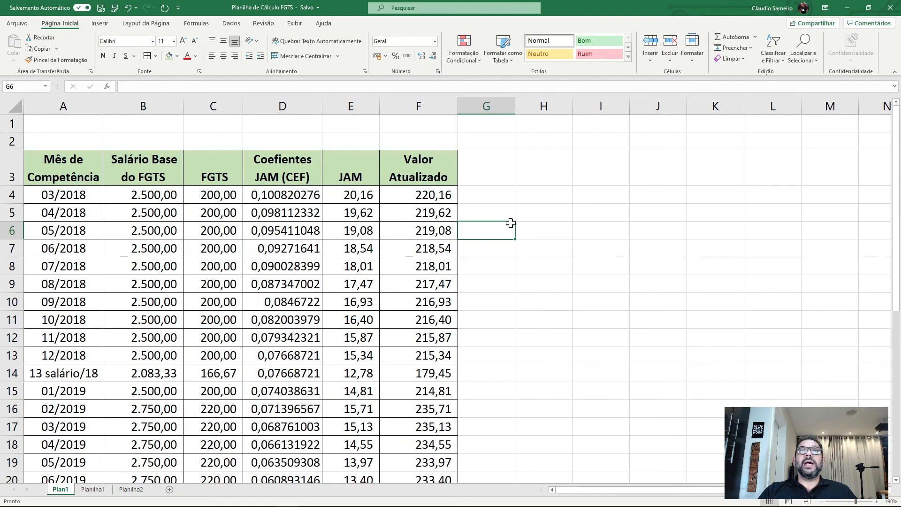
Review the completed FGTS table from the header row down to the 13 salário/20 and TOTAL rows
{"action": "left_click", "coordinate": [556, 233]}
{"action": "left_click", "coordinate": [92, 169]}
{"action": "left_click_drag", "start_coordinate": [92, 169], "coordinate": [464, 267]}
{"action": "left_click", "coordinate": [544, 265]}
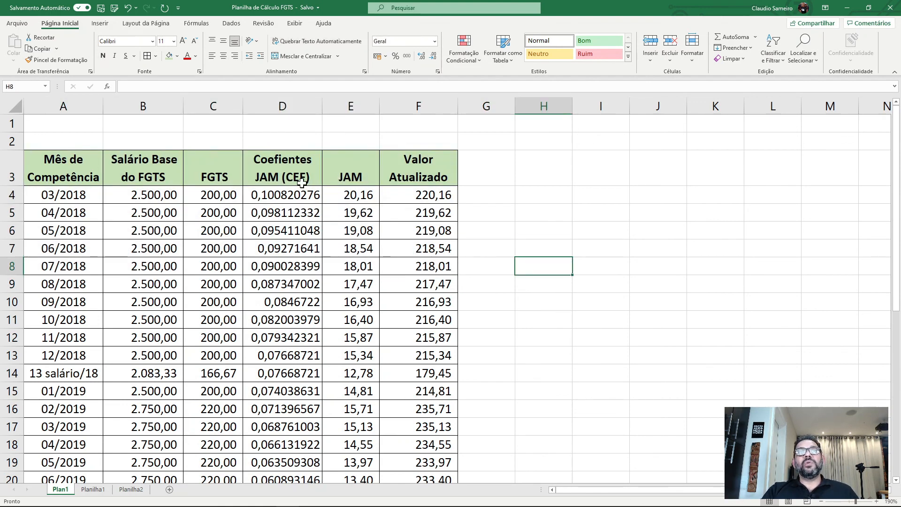
{"action": "left_click", "coordinate": [541, 230]}
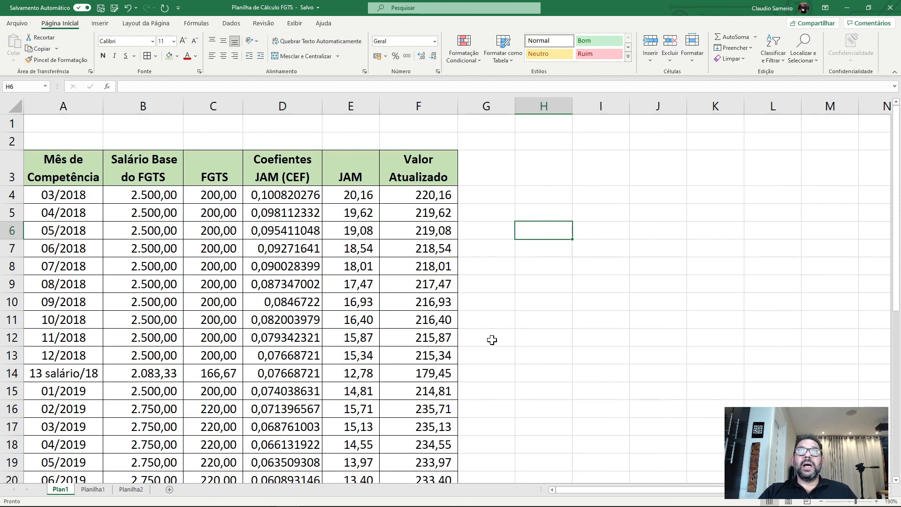
{"action": "left_click", "coordinate": [518, 333]}
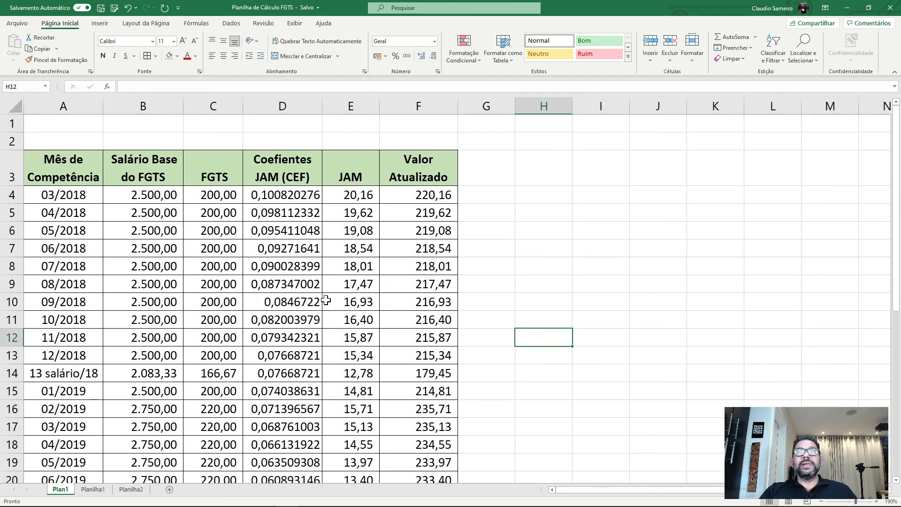
{"action": "scroll", "coordinate": [322, 304], "scroll_direction": "down", "scroll_amount": 5}
{"action": "scroll", "coordinate": [322, 304], "scroll_direction": "down", "scroll_amount": 3}
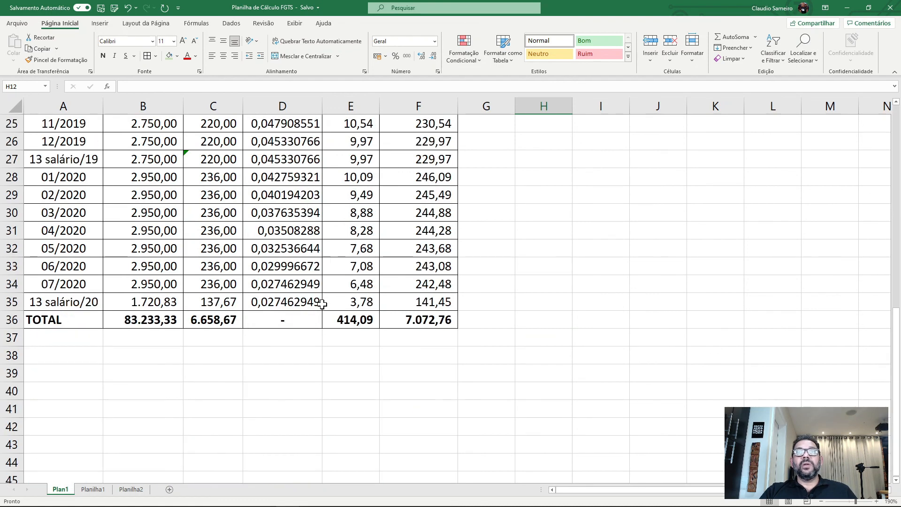
{"action": "left_click", "coordinate": [422, 388]}
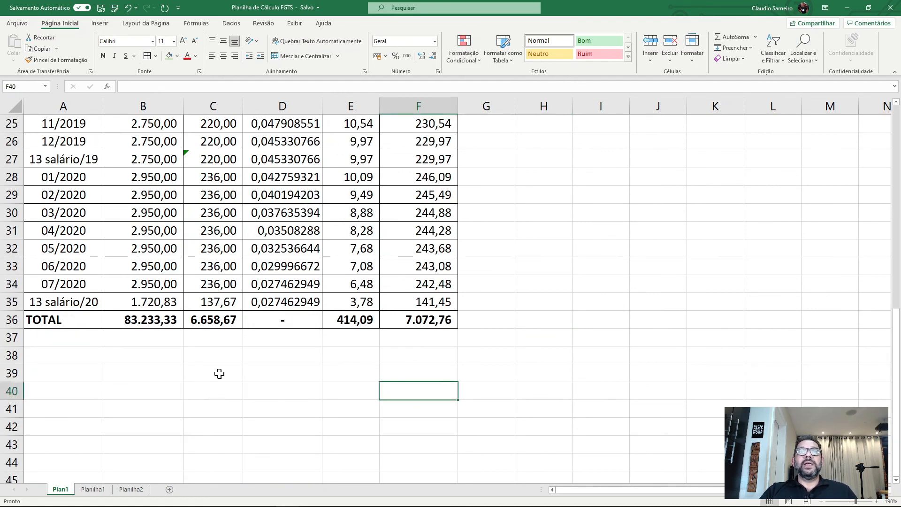
Check the TOTAL row's sum formulas in C36, E36 and F36
{"action": "left_click", "coordinate": [426, 324]}
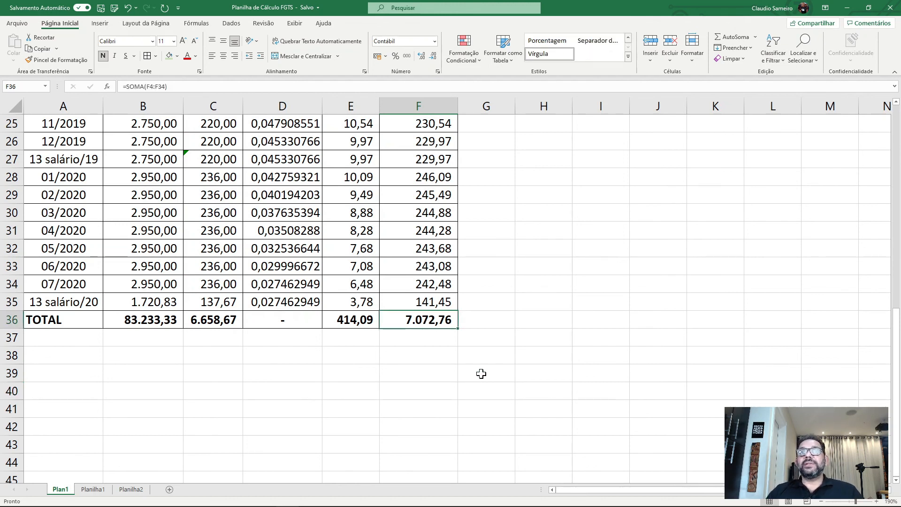
{"action": "left_click", "coordinate": [505, 318]}
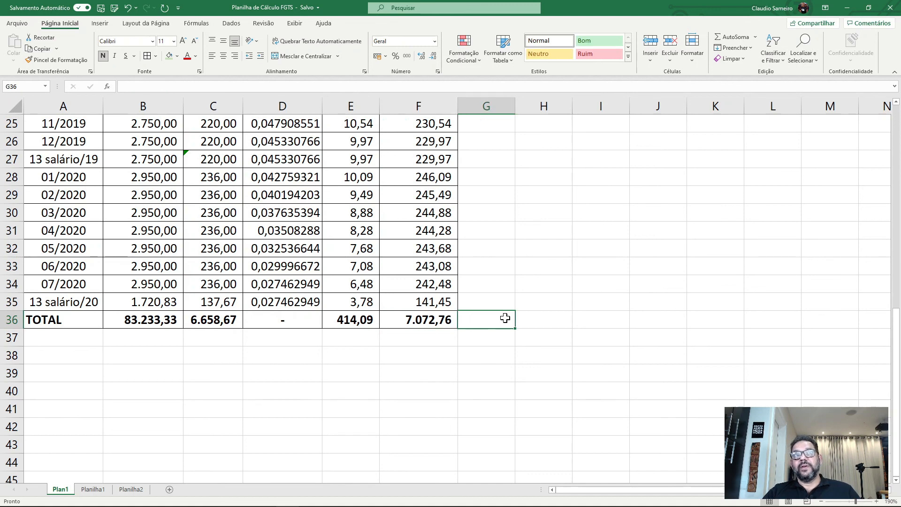
{"action": "left_click", "coordinate": [214, 106]}
{"action": "left_click", "coordinate": [220, 319]}
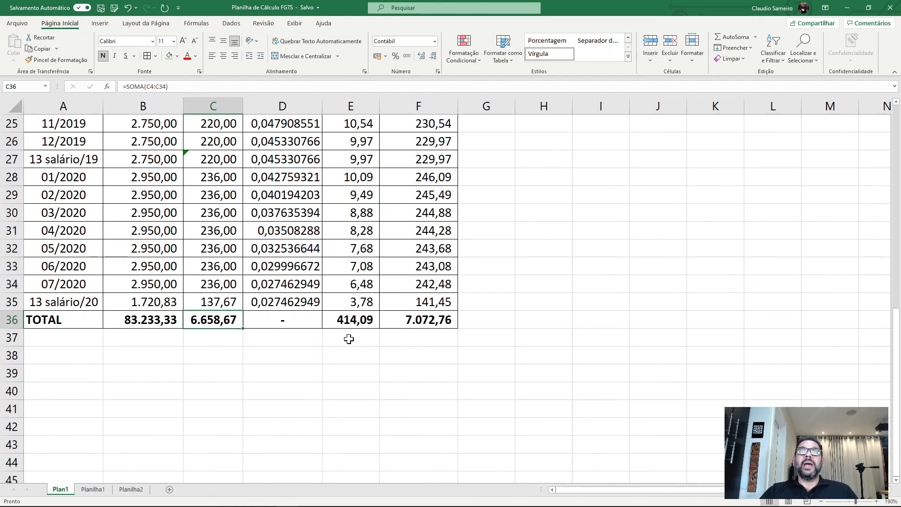
{"action": "left_click", "coordinate": [350, 323]}
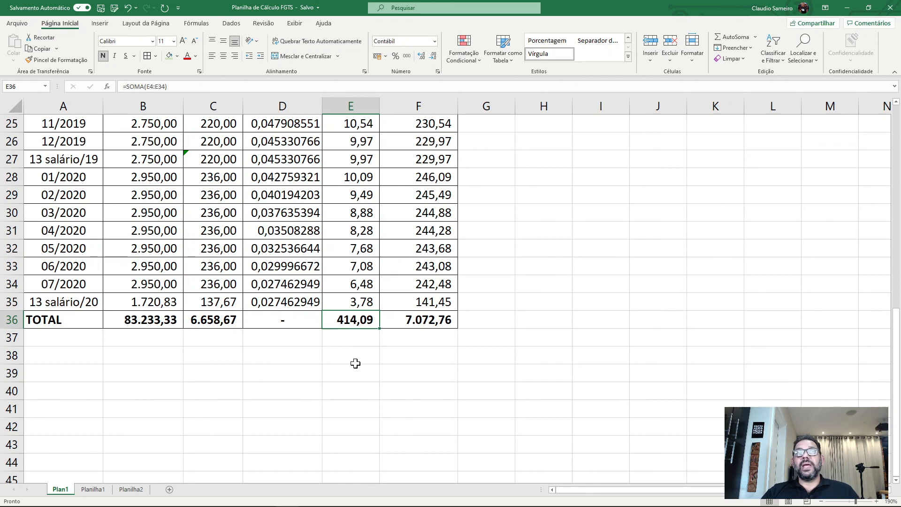
{"action": "left_click", "coordinate": [408, 355]}
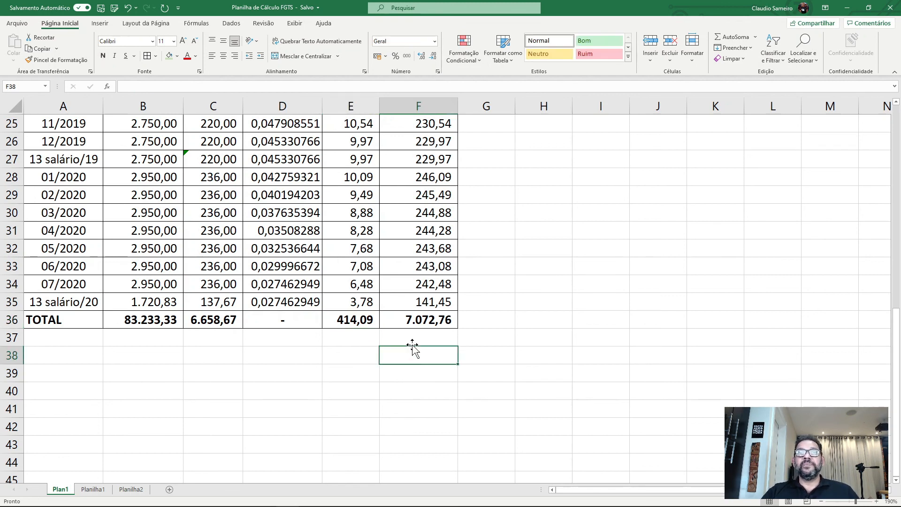
Shade the TOTAL row A36:F36 with a light green fill
{"action": "left_click", "coordinate": [359, 354]}
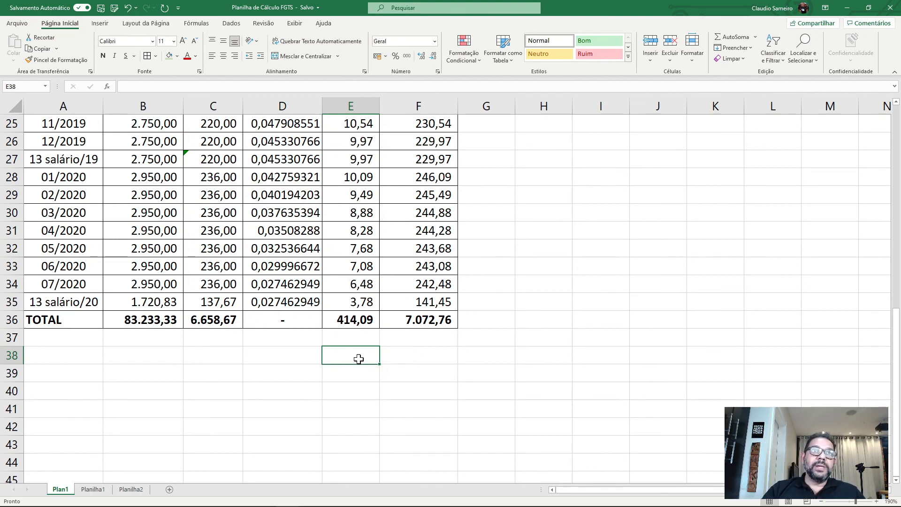
{"action": "left_click_drag", "start_coordinate": [69, 320], "coordinate": [423, 323]}
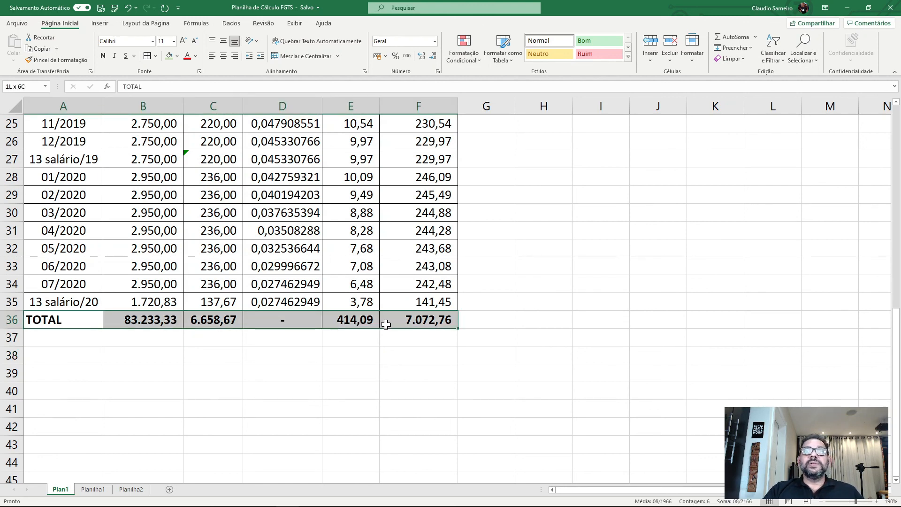
{"action": "left_click", "coordinate": [410, 391]}
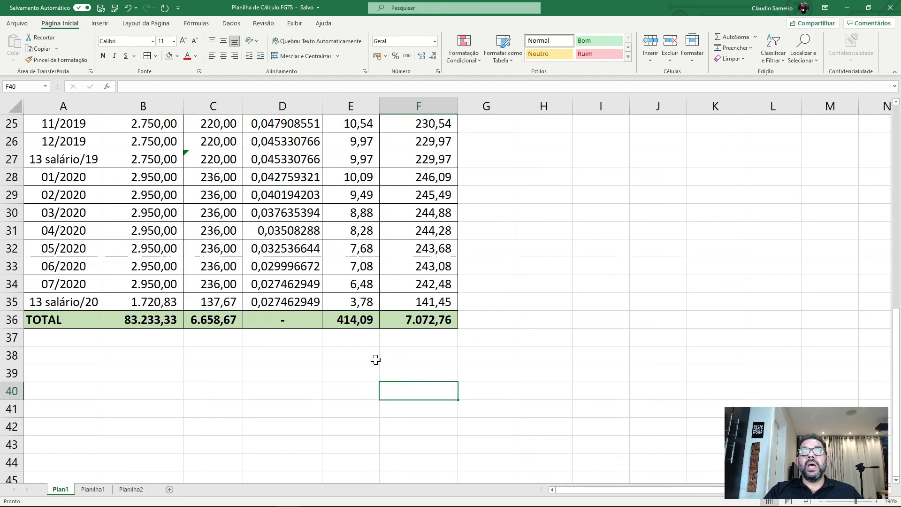
Calculate the 40% fine in F38 with the formula =F36*40%
{"action": "left_click", "coordinate": [405, 359]}
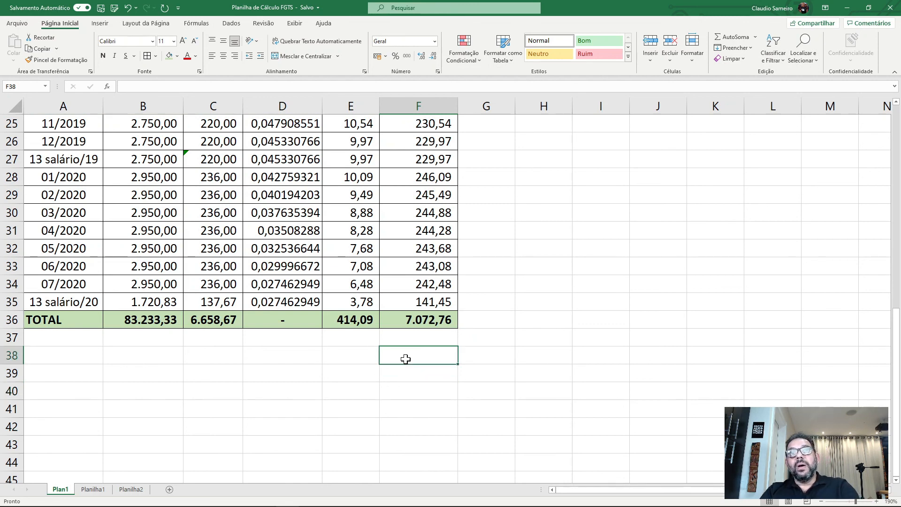
{"action": "type", "text": "="}
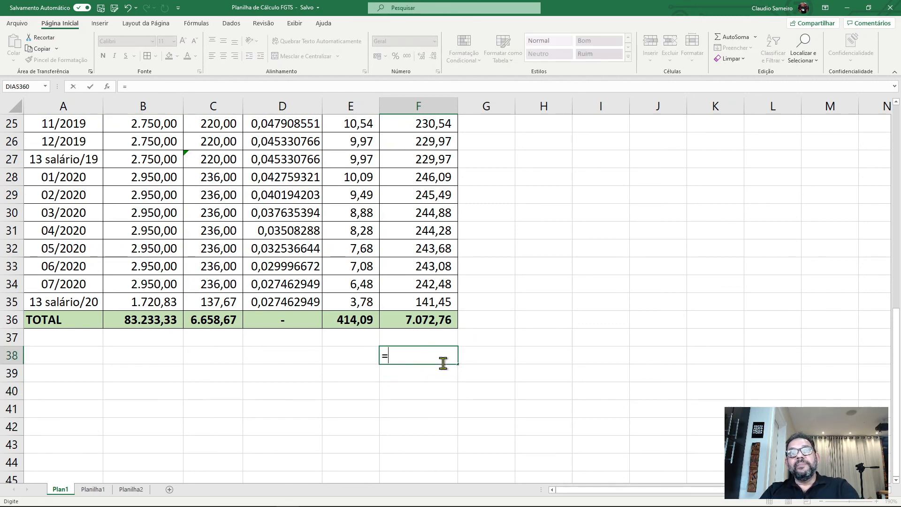
{"action": "left_click", "coordinate": [431, 322]}
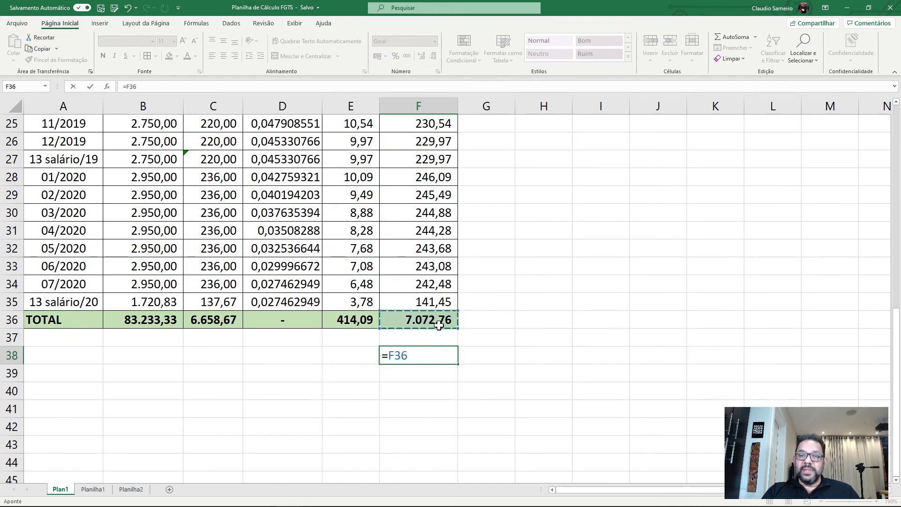
{"action": "type", "text": "*"}
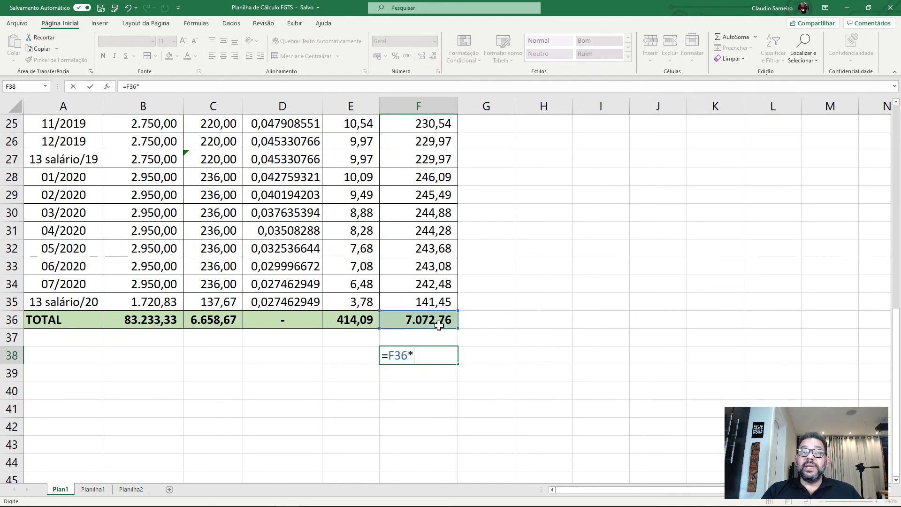
{"action": "type", "text": "40%"}
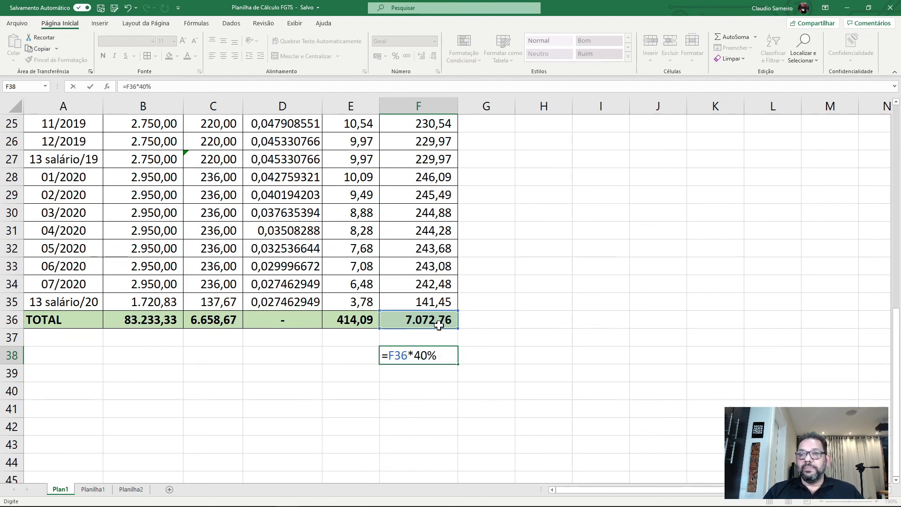
{"action": "key", "text": "Return"}
Enter the label Multa - Participação do Empegado in E38 and align it to the right
{"action": "left_click", "coordinate": [375, 355]}
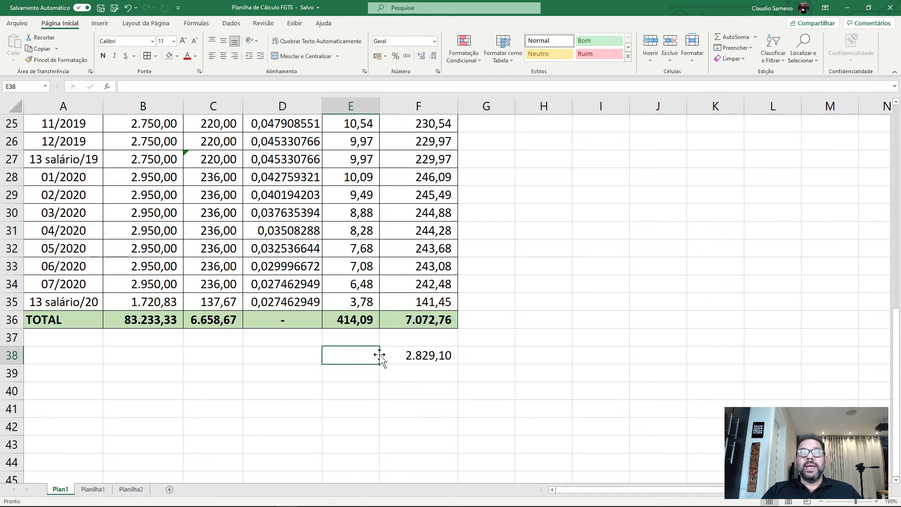
{"action": "type", "text": "Multa -"}
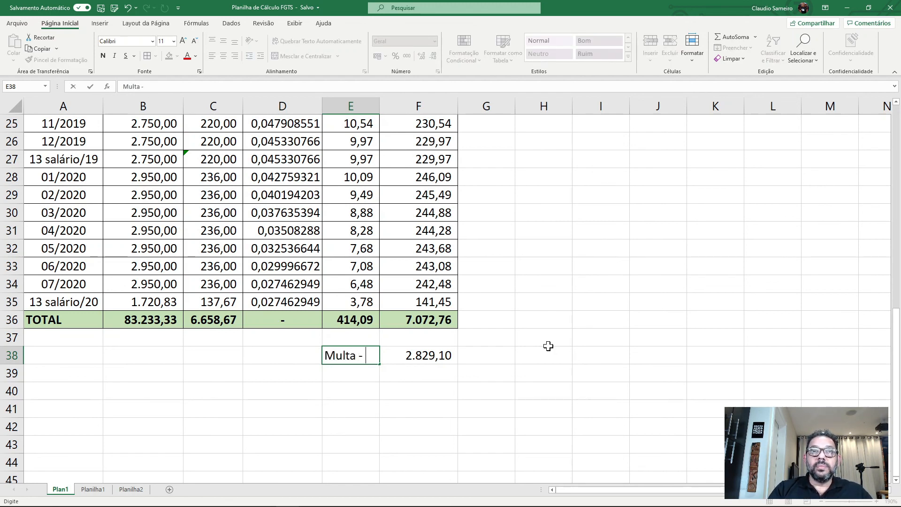
{"action": "type", "text": " Partic"}
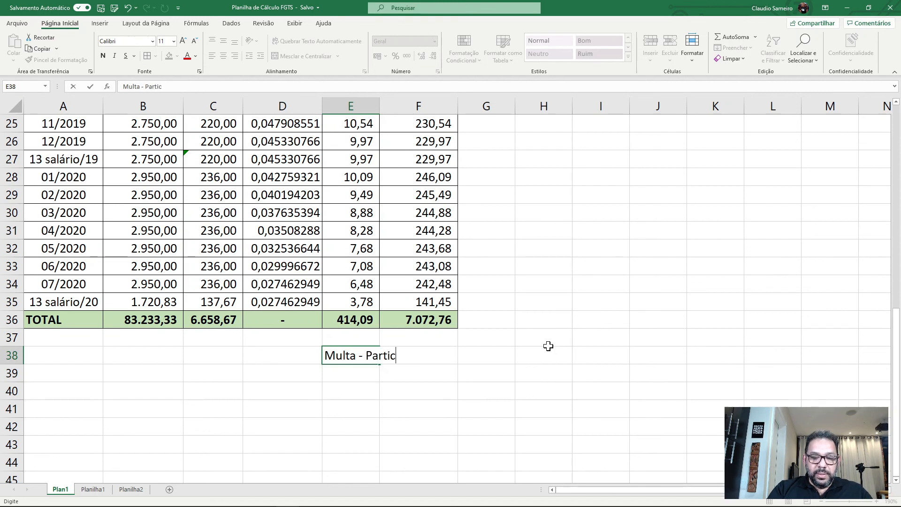
{"action": "type", "text": "ipação"}
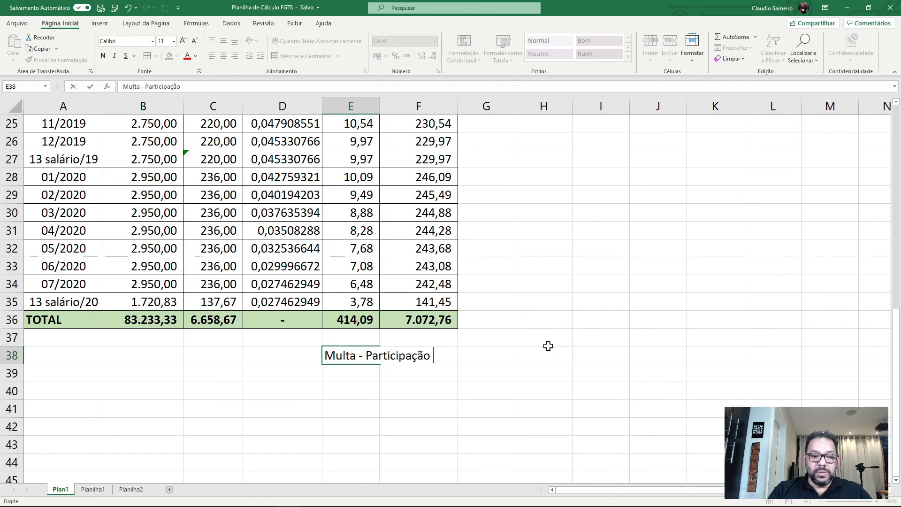
{"action": "type", "text": " do Empe"}
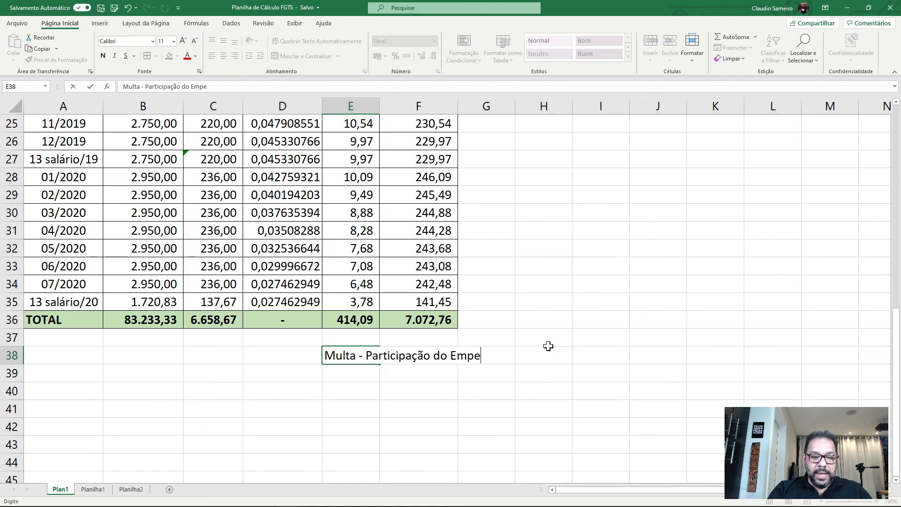
{"action": "type", "text": "gado"}
{"action": "key", "text": "Return"}
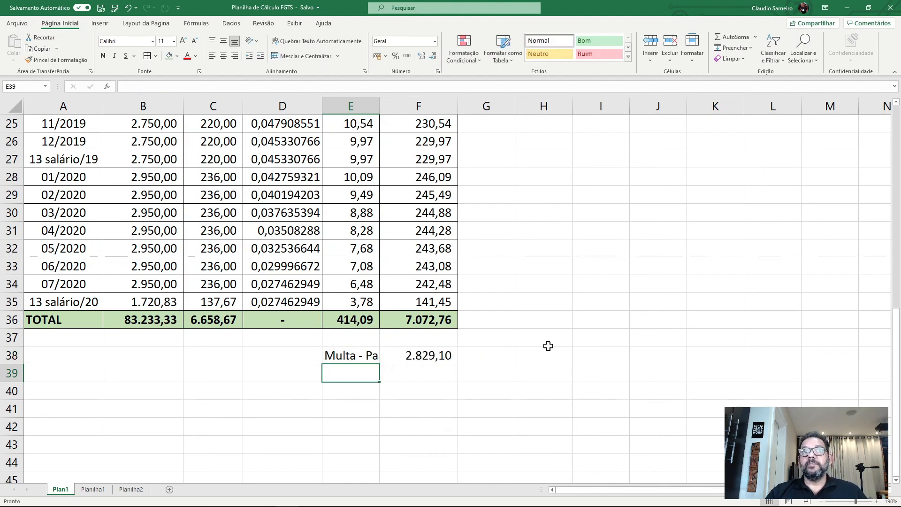
{"action": "left_click", "coordinate": [349, 353]}
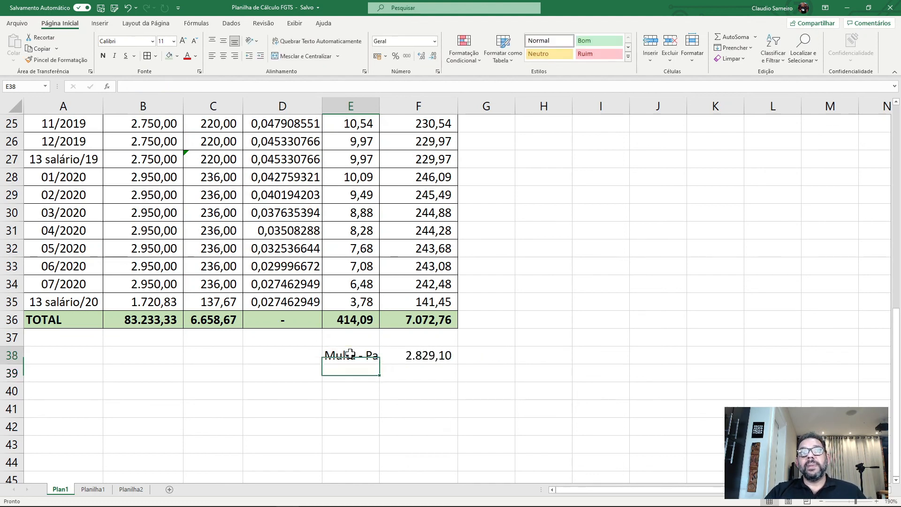
{"action": "left_click", "coordinate": [235, 55]}
{"action": "left_click", "coordinate": [404, 384]}
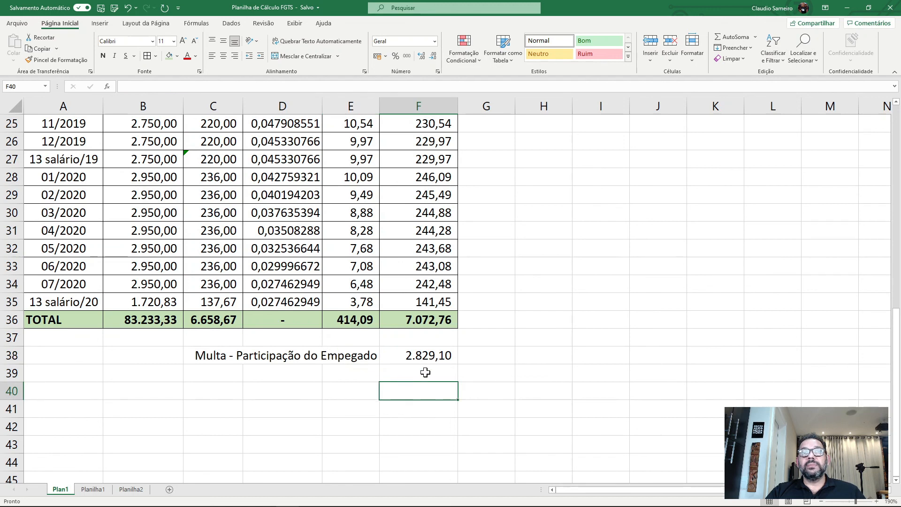
Calculate the 10% government fine in F39 with the formula =F36*10%
{"action": "left_click", "coordinate": [426, 371]}
{"action": "type", "text": "="}
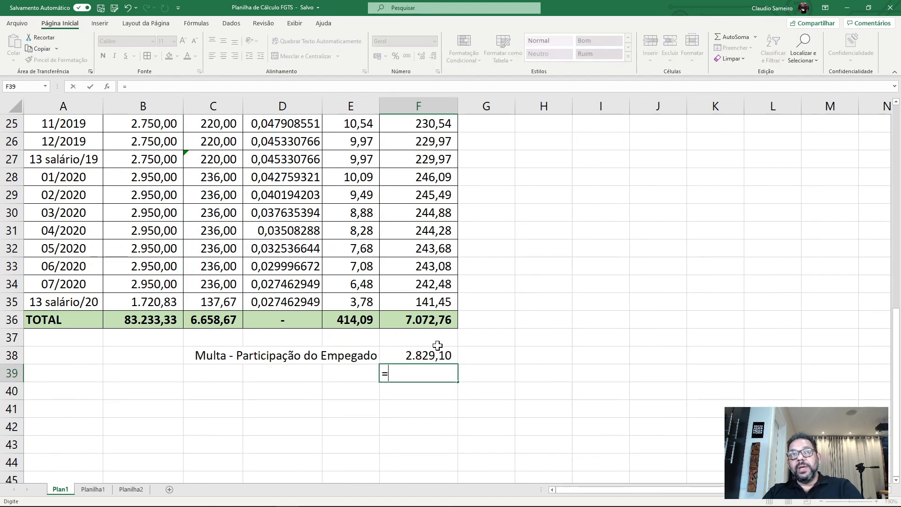
{"action": "left_click", "coordinate": [438, 320]}
{"action": "type", "text": "*"}
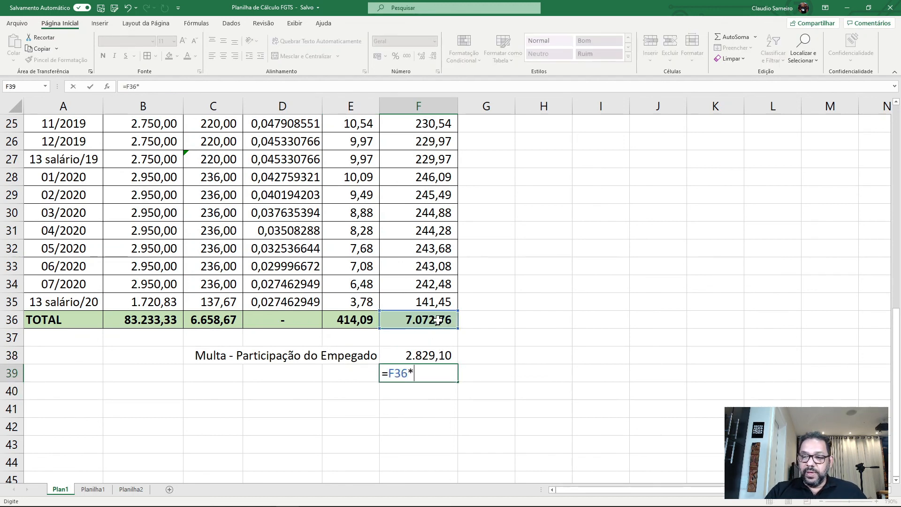
{"action": "type", "text": "10%"}
{"action": "key", "text": "Return"}
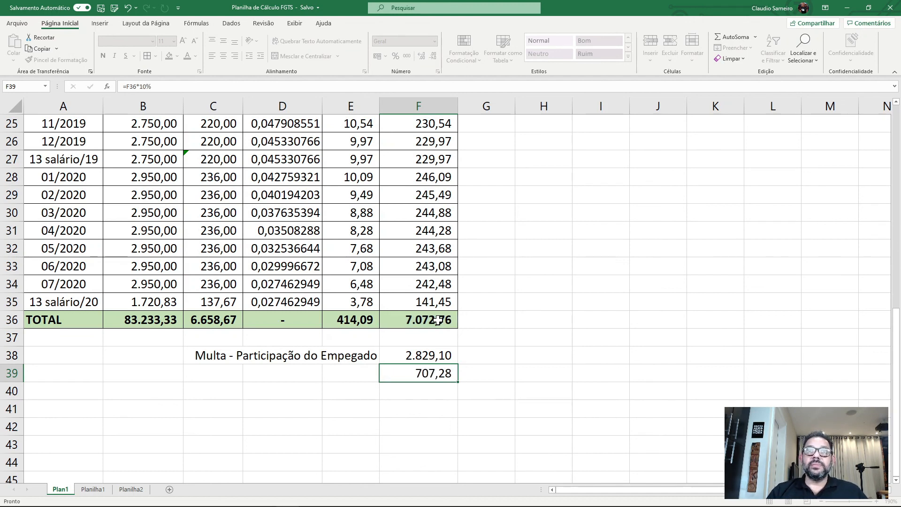
Copy the E38 label down to E39 and change it to Multa - Participação do Governo
{"action": "left_click", "coordinate": [349, 358]}
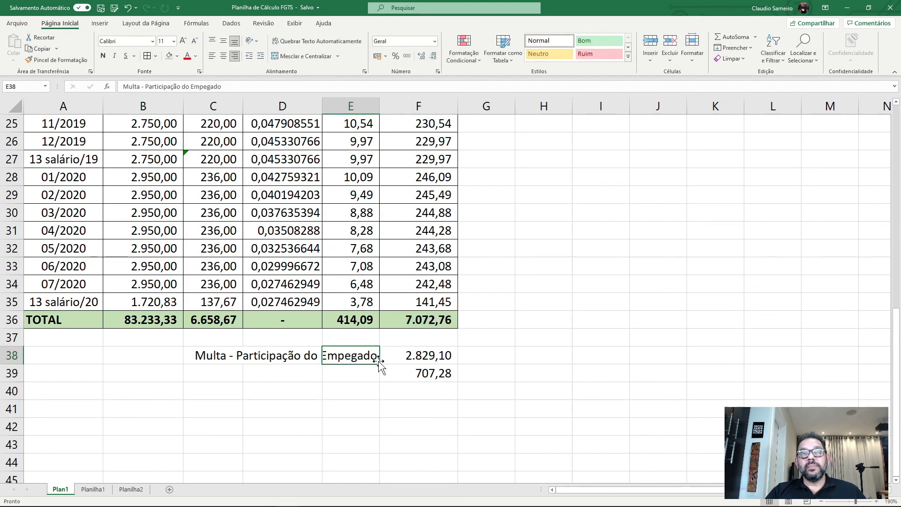
{"action": "left_click", "coordinate": [376, 368]}
{"action": "left_click", "coordinate": [371, 355]}
{"action": "left_click_drag", "start_coordinate": [378, 365], "coordinate": [362, 376]}
{"action": "left_click", "coordinate": [362, 375]}
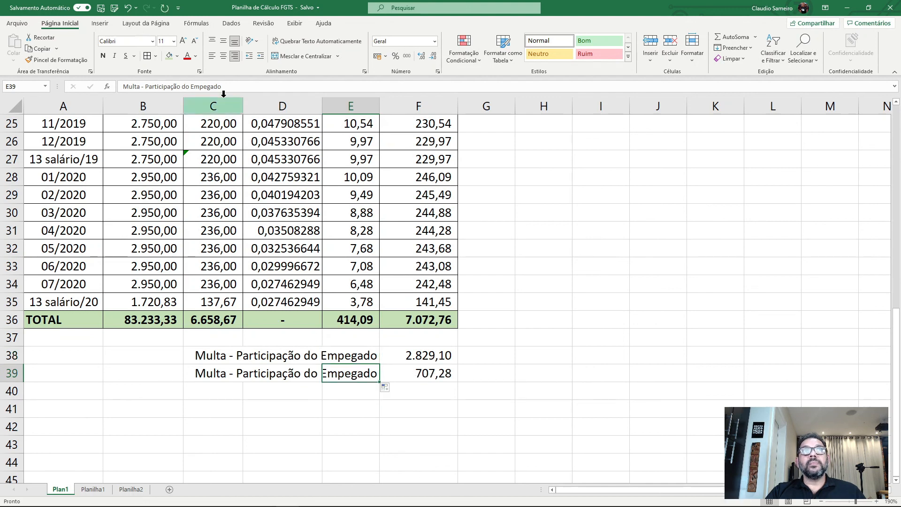
{"action": "left_click", "coordinate": [213, 88]}
{"action": "double_click", "coordinate": [213, 87]}
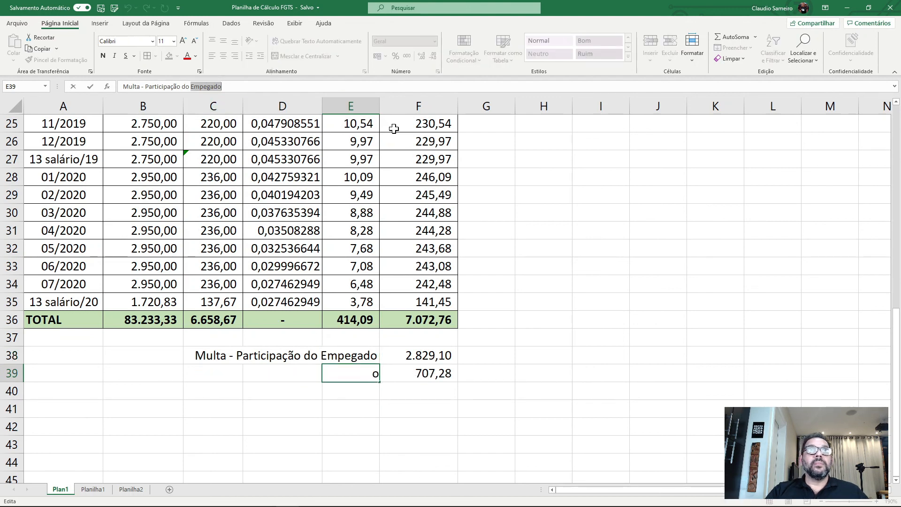
{"action": "type", "text": "Governo"}
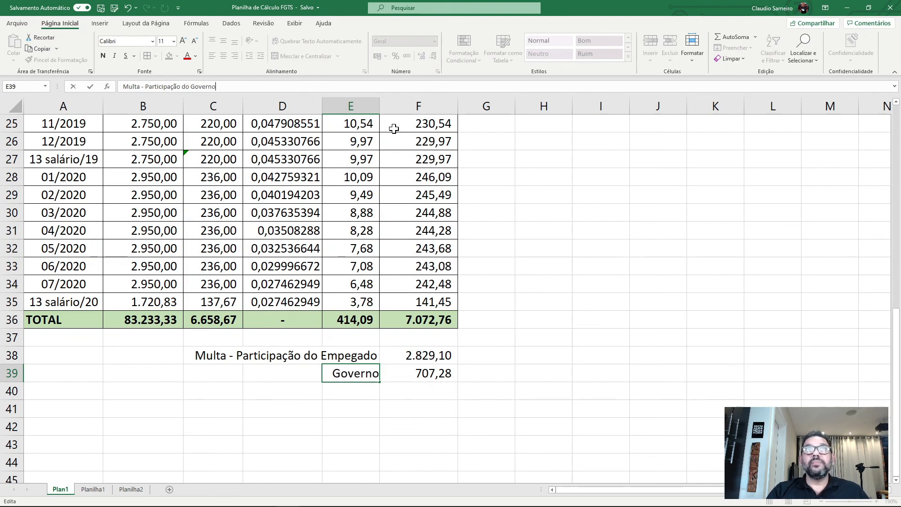
{"action": "left_click", "coordinate": [650, 253]}
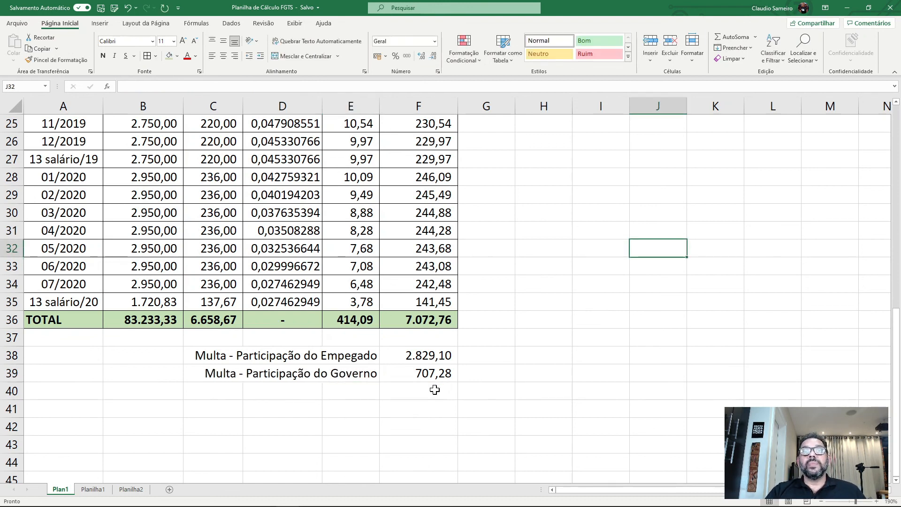
Add up the two fines in F40 with the formula =SOMA(F38:F39)
{"action": "left_click", "coordinate": [441, 383]}
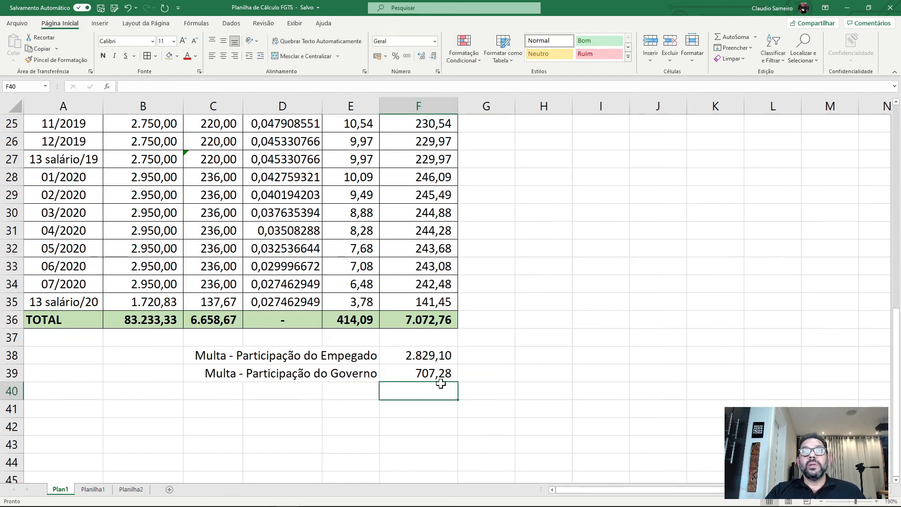
{"action": "left_click", "coordinate": [727, 37]}
{"action": "key", "text": "Return"}
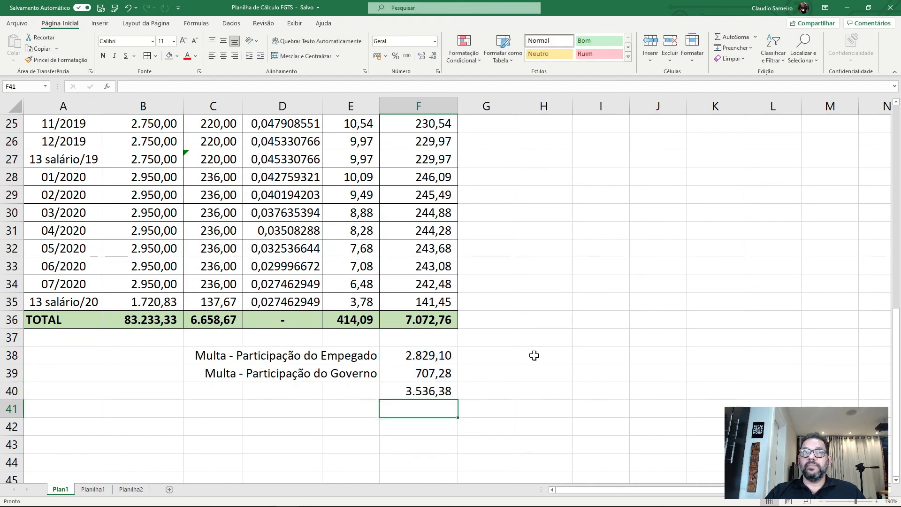
Put borders around the cells F38:F40 and make the total in F40 bold
{"action": "left_click", "coordinate": [422, 375]}
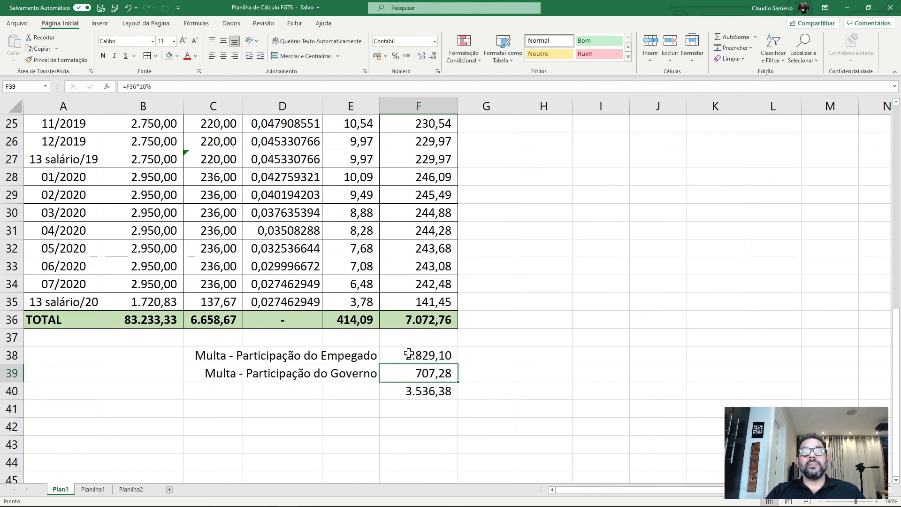
{"action": "left_click_drag", "start_coordinate": [412, 356], "coordinate": [412, 388]}
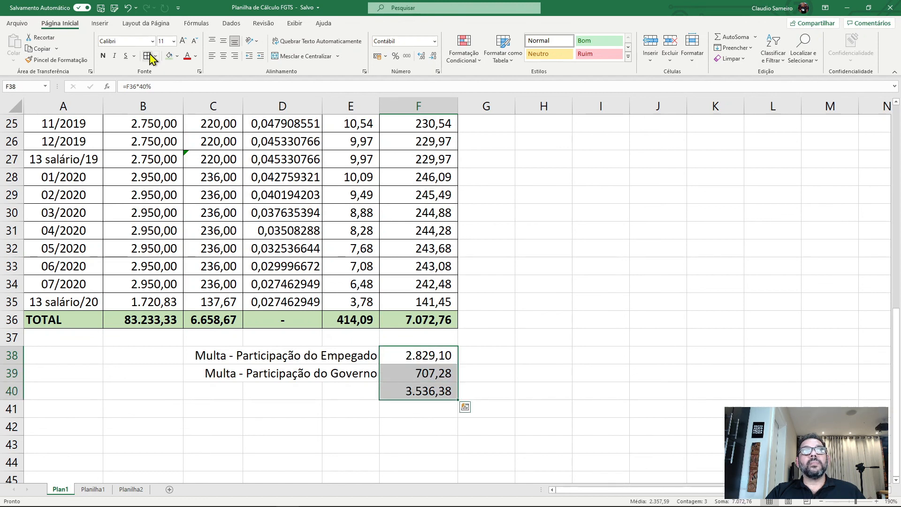
{"action": "left_click", "coordinate": [560, 333]}
{"action": "left_click", "coordinate": [446, 393]}
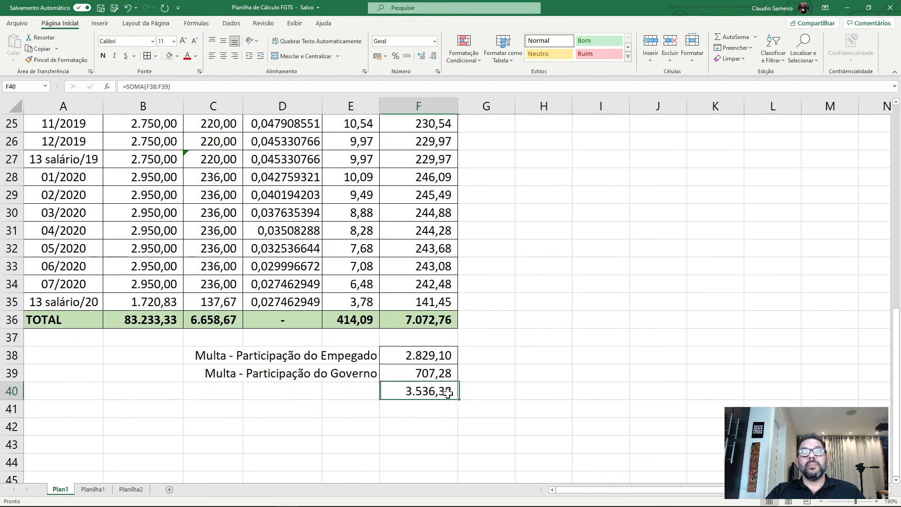
{"action": "left_click", "coordinate": [104, 58]}
{"action": "left_click", "coordinate": [559, 304]}
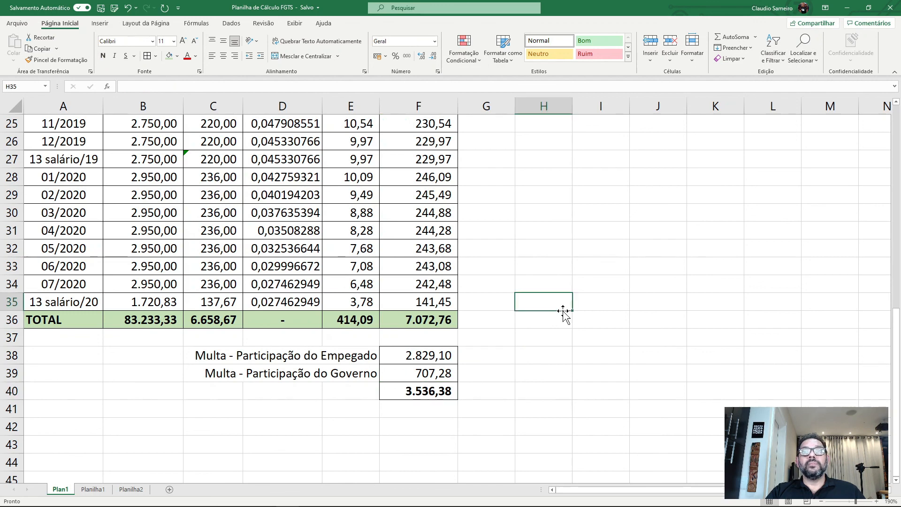
{"action": "scroll", "coordinate": [519, 291], "scroll_direction": "down", "scroll_amount": 2}
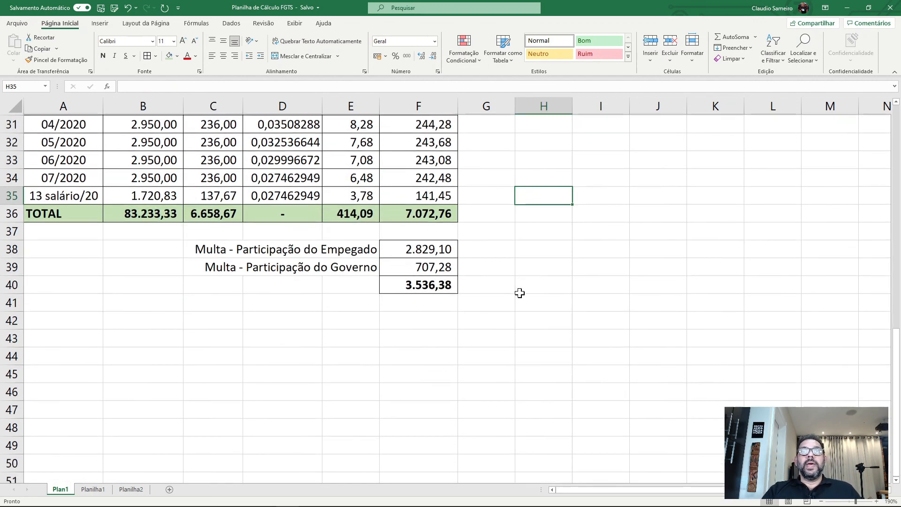
{"action": "scroll", "coordinate": [519, 298], "scroll_direction": "up", "scroll_amount": 2}
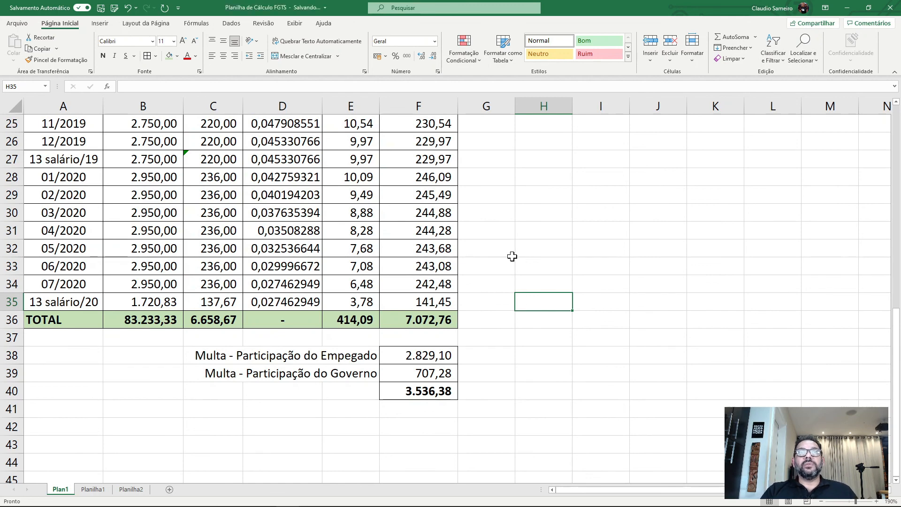
{"action": "scroll", "coordinate": [512, 256], "scroll_direction": "up", "scroll_amount": 8}
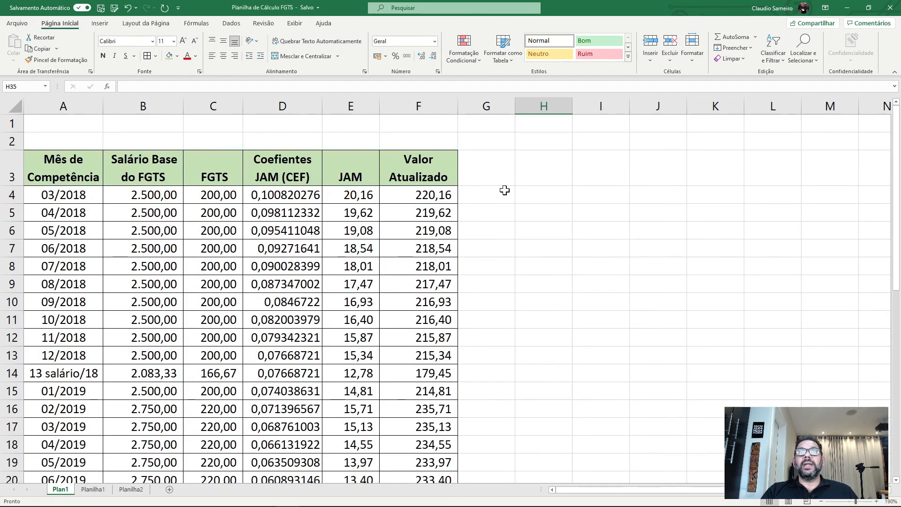
{"action": "left_click", "coordinate": [506, 168]}
{"action": "left_click", "coordinate": [567, 165]}
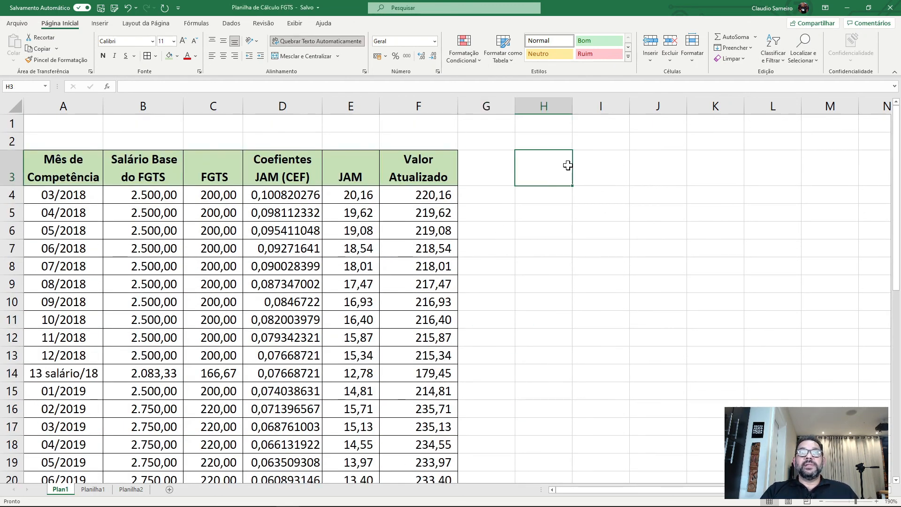
{"action": "left_click", "coordinate": [543, 232]}
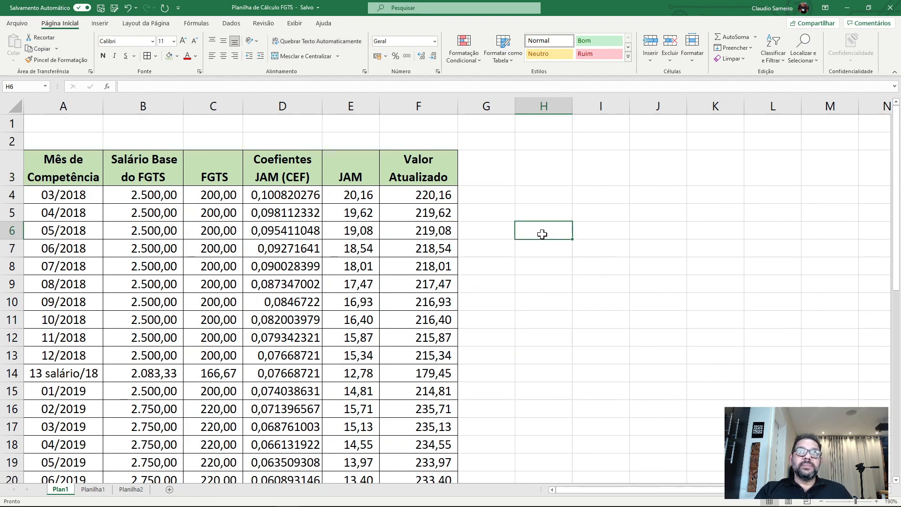
{"action": "left_click", "coordinate": [526, 210]}
{"action": "left_click", "coordinate": [501, 213]}
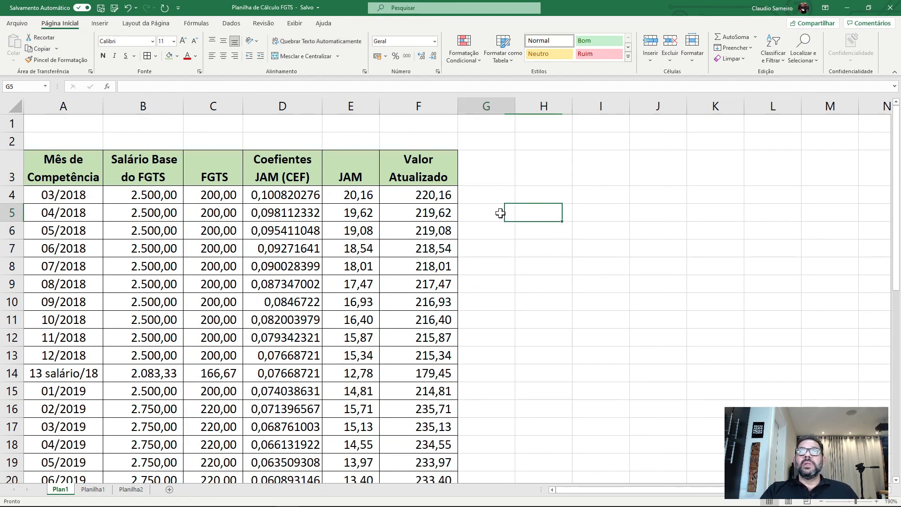
{"action": "left_click", "coordinate": [543, 231]}
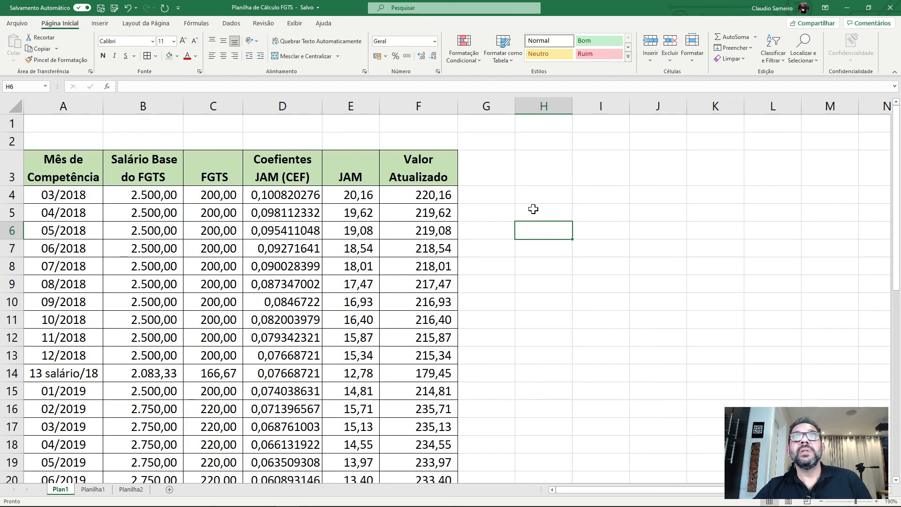
{"action": "left_click", "coordinate": [539, 195]}
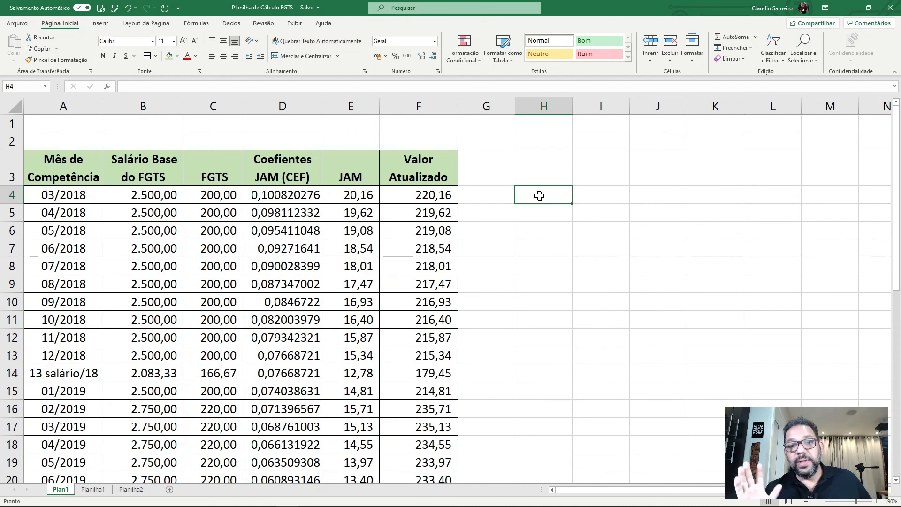
{"action": "key", "text": "Up"}
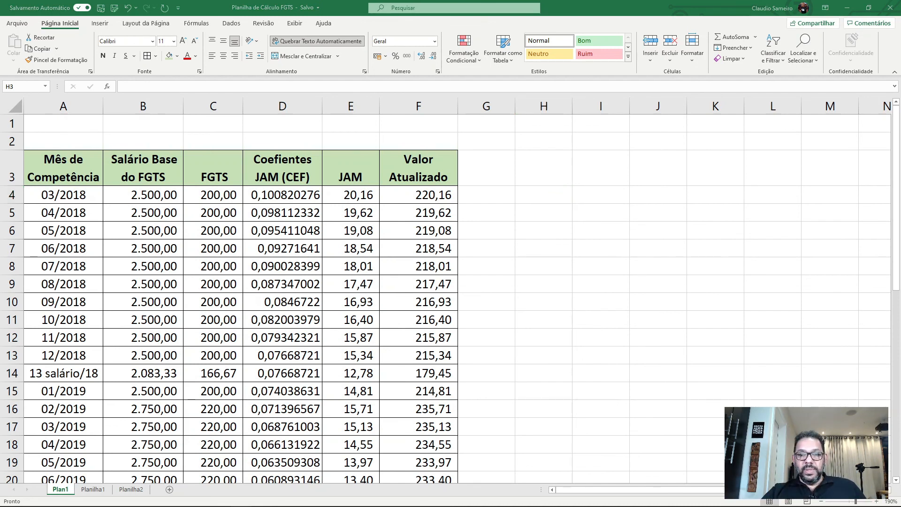